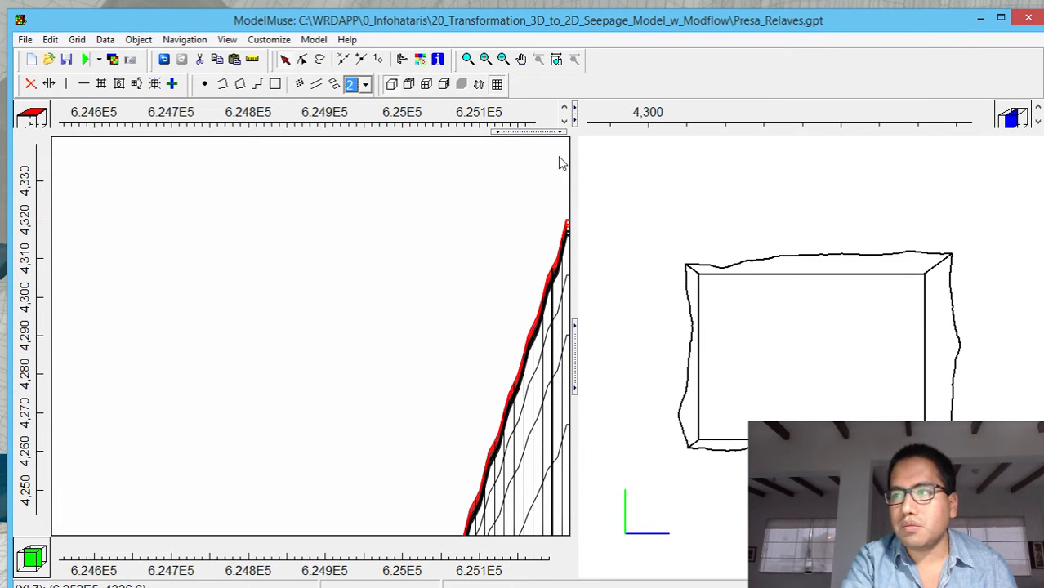
Reveal the top and side views, restore the 2D views to the full model extent, and show the grid shell in 3D
drag(546, 135, 534, 341)
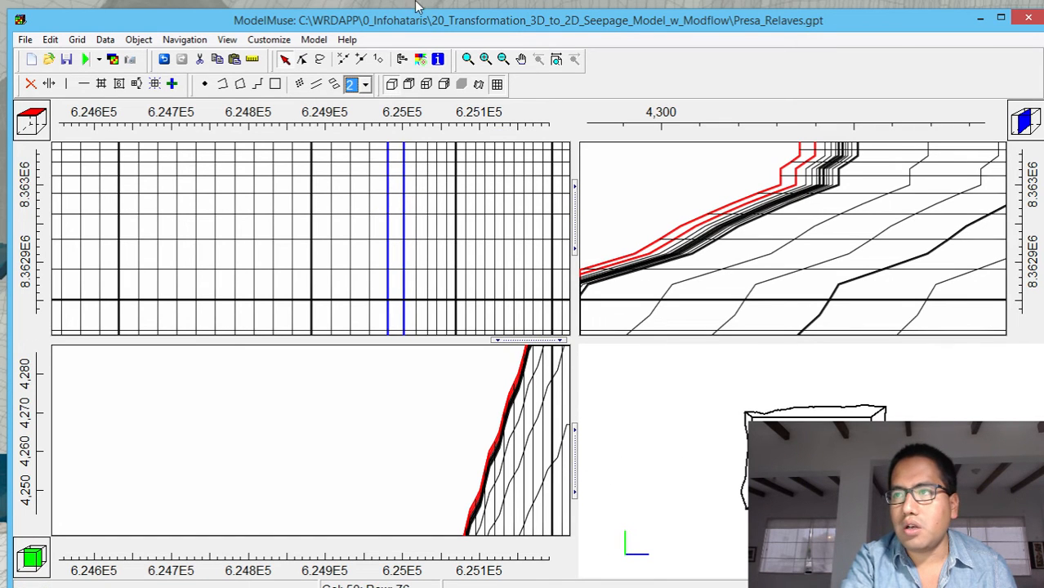
click(556, 59)
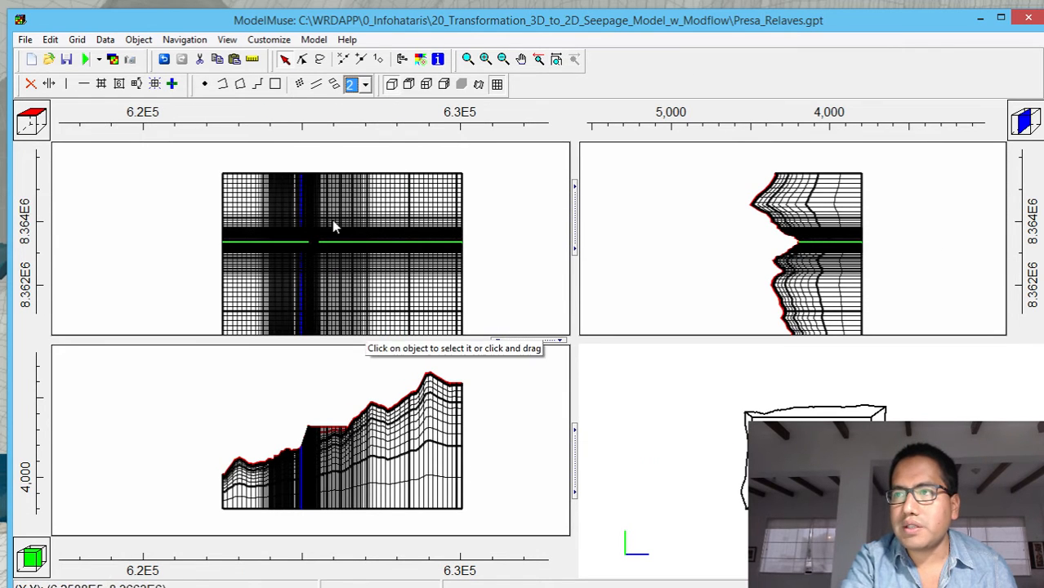
click(405, 88)
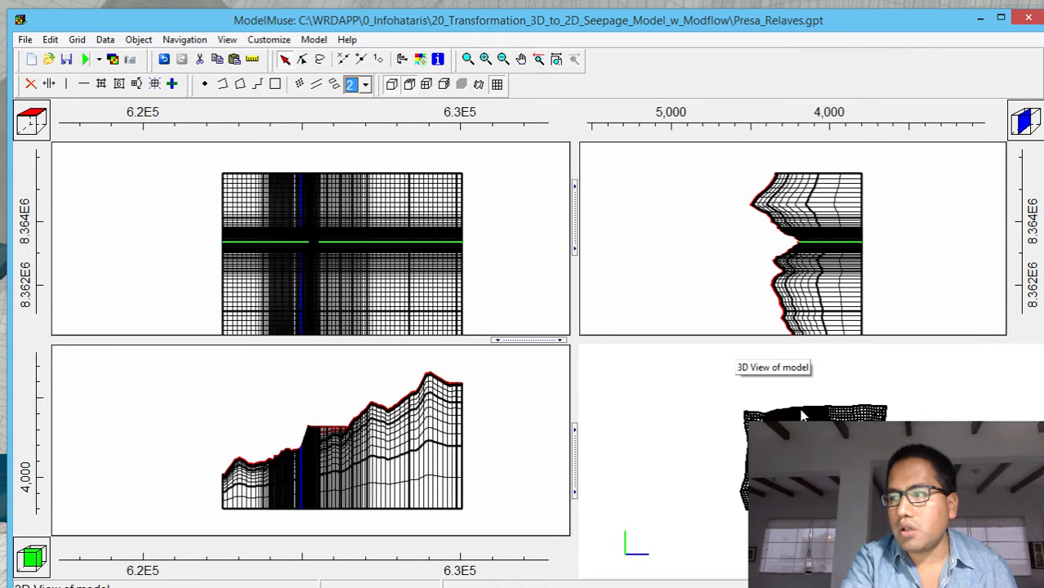
drag(804, 514, 792, 406)
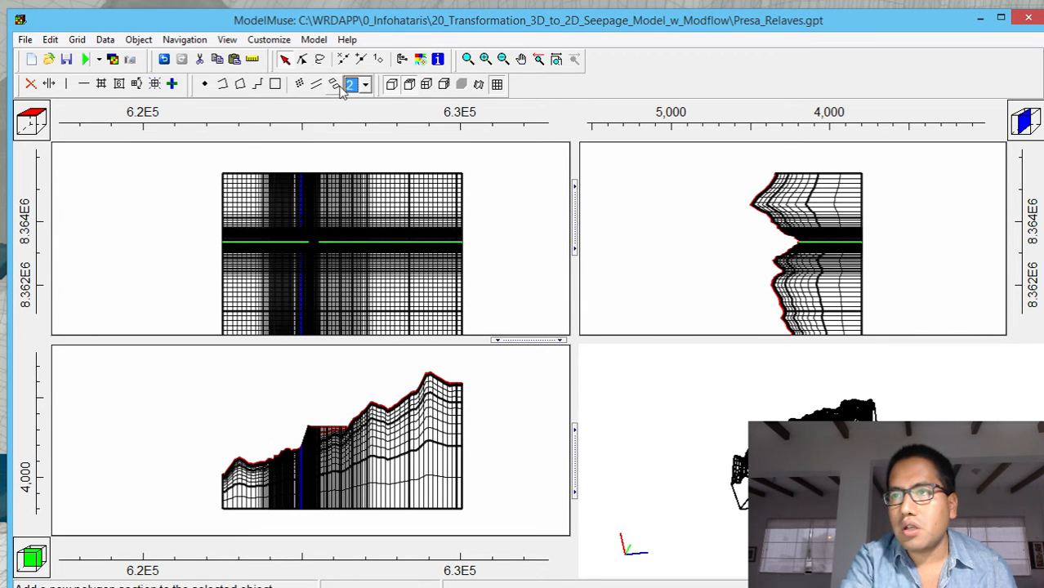
Show only the selected row's grid lines in the 3D view and rotate the model to view the cross-section
click(410, 88)
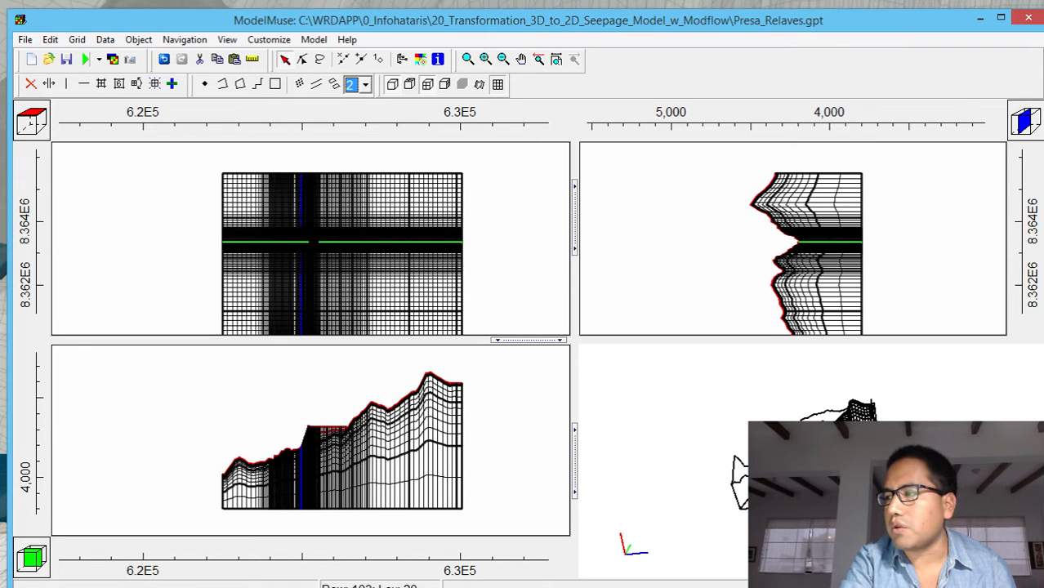
drag(1040, 365, 671, 389)
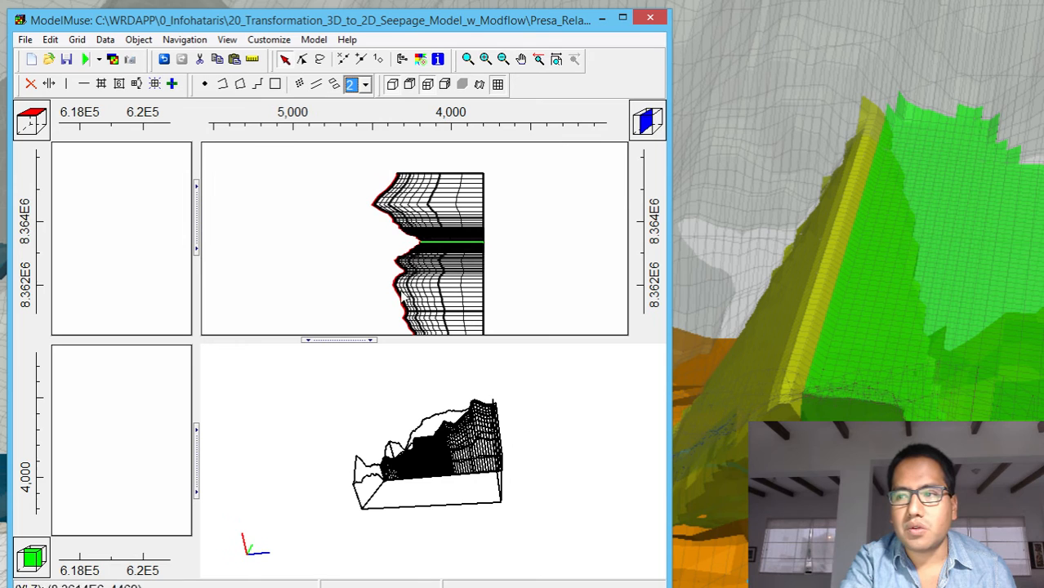
click(468, 60)
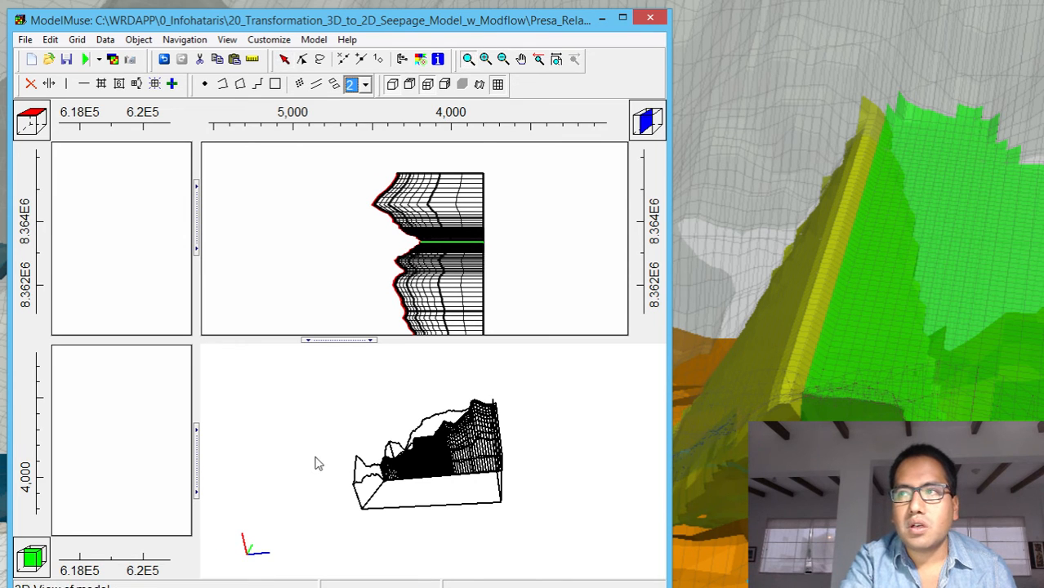
drag(324, 381, 249, 420)
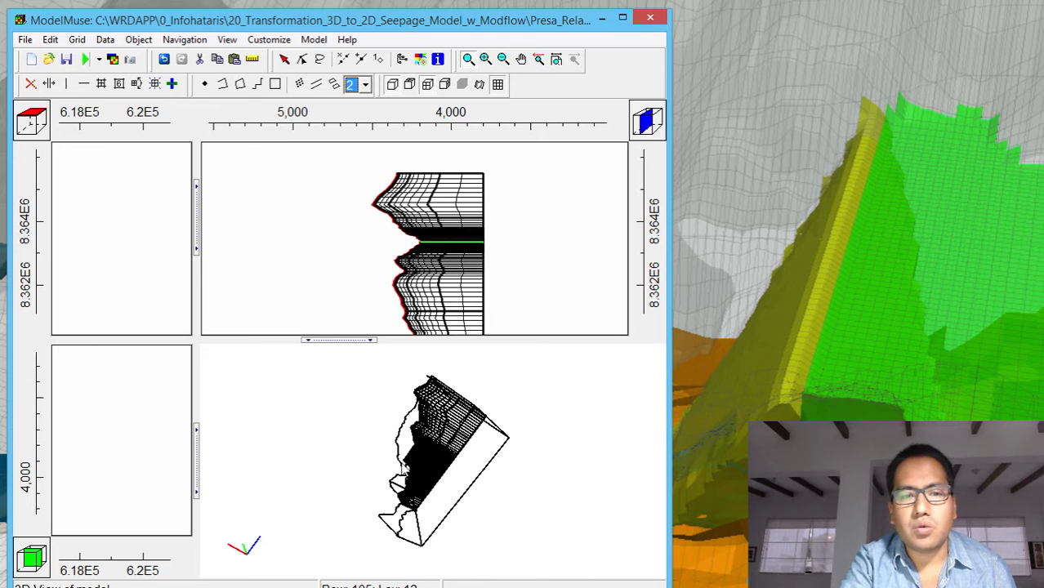
mouse_move(432, 452)
mouse_down()
mouse_move(444, 412)
mouse_move(436, 443)
mouse_up()
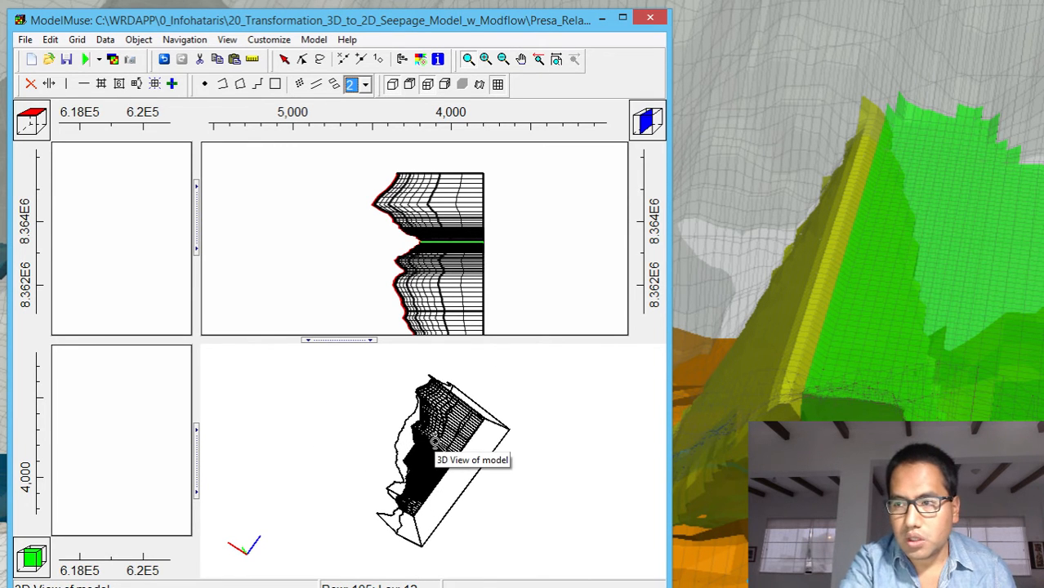
right_click(482, 196)
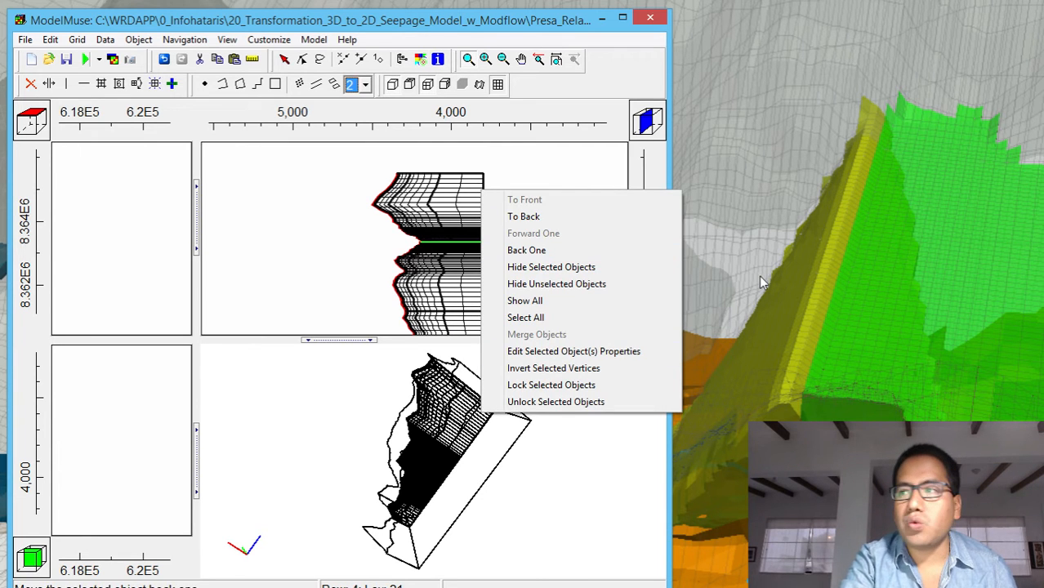
click(639, 85)
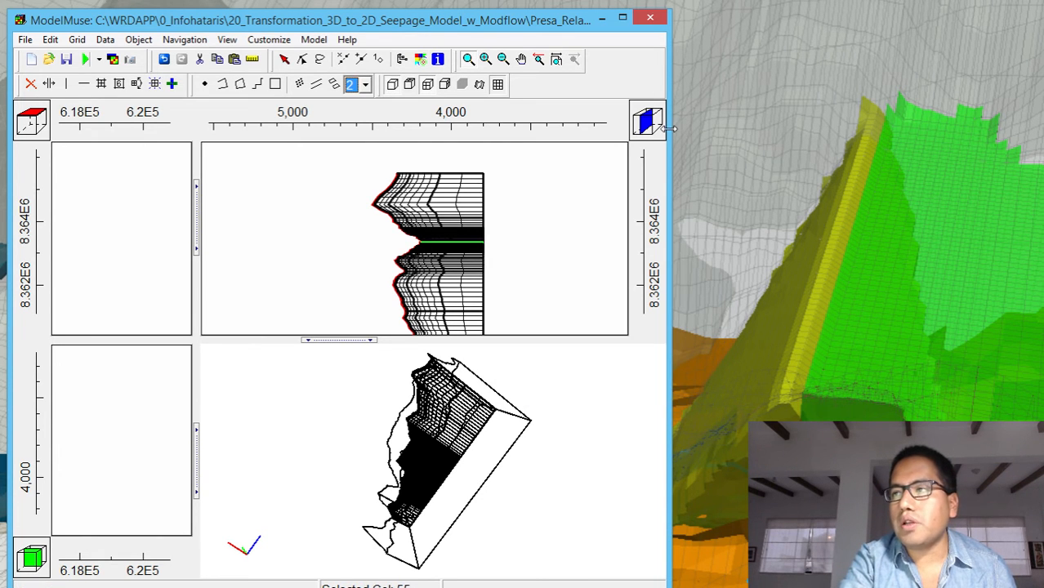
drag(671, 133, 902, 143)
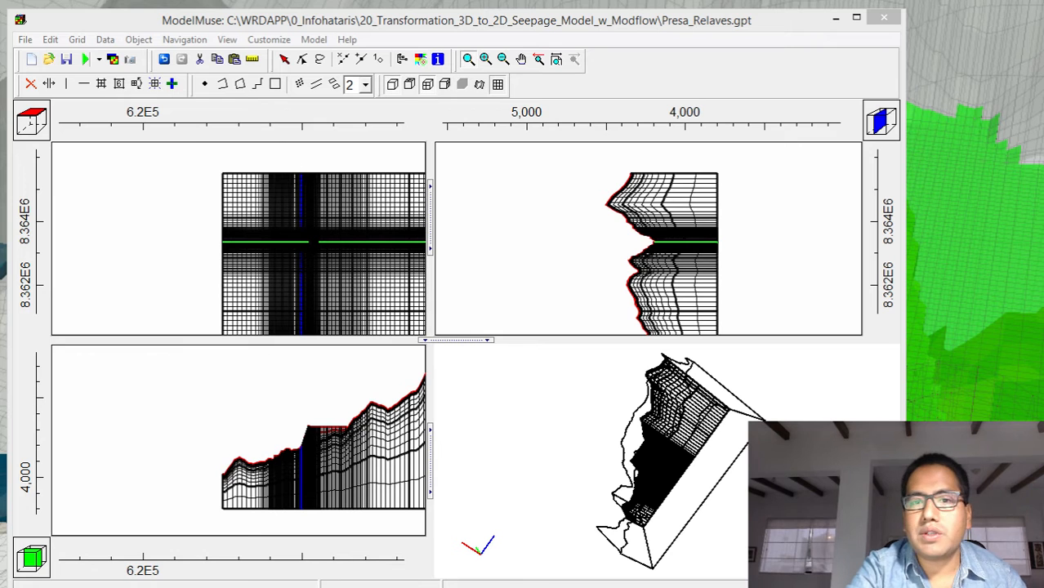
Examine the Show or Hide Objects tree, including the grid cell size objects, required hydrology data sets and user-defined data sets
drag(0, 15, 479, 38)
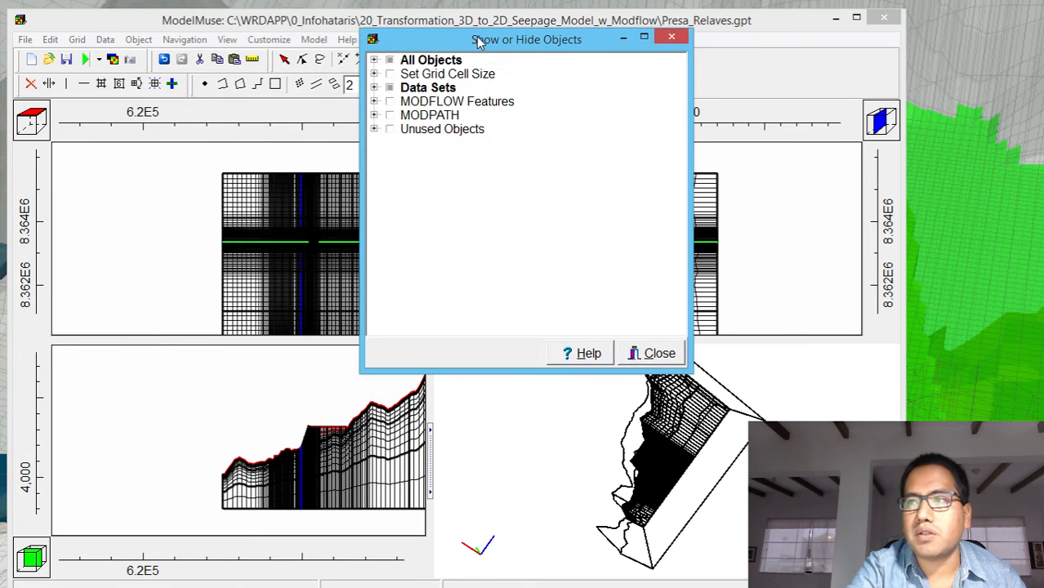
click(375, 73)
click(375, 73)
click(374, 88)
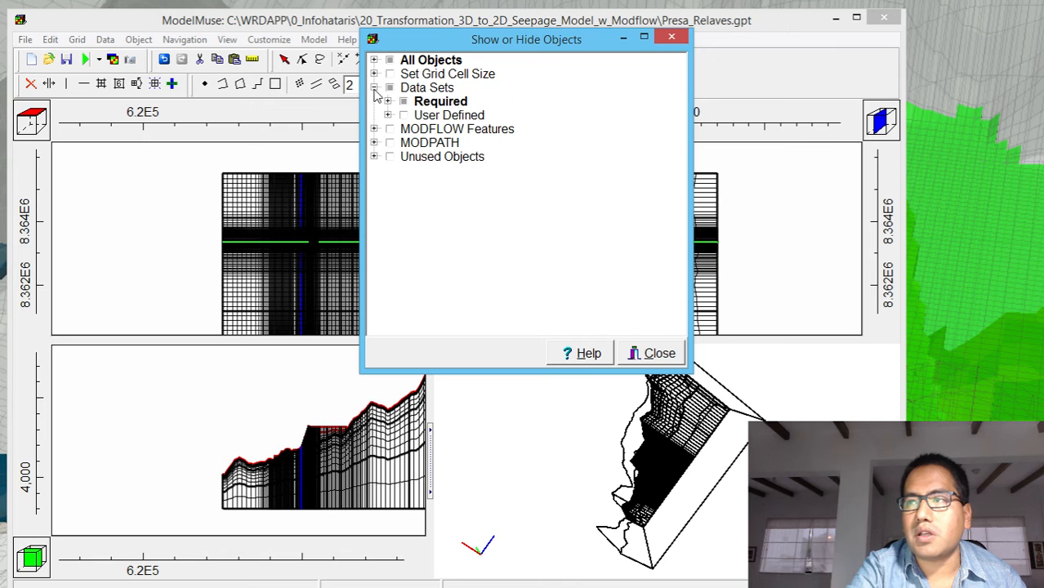
click(387, 101)
click(401, 115)
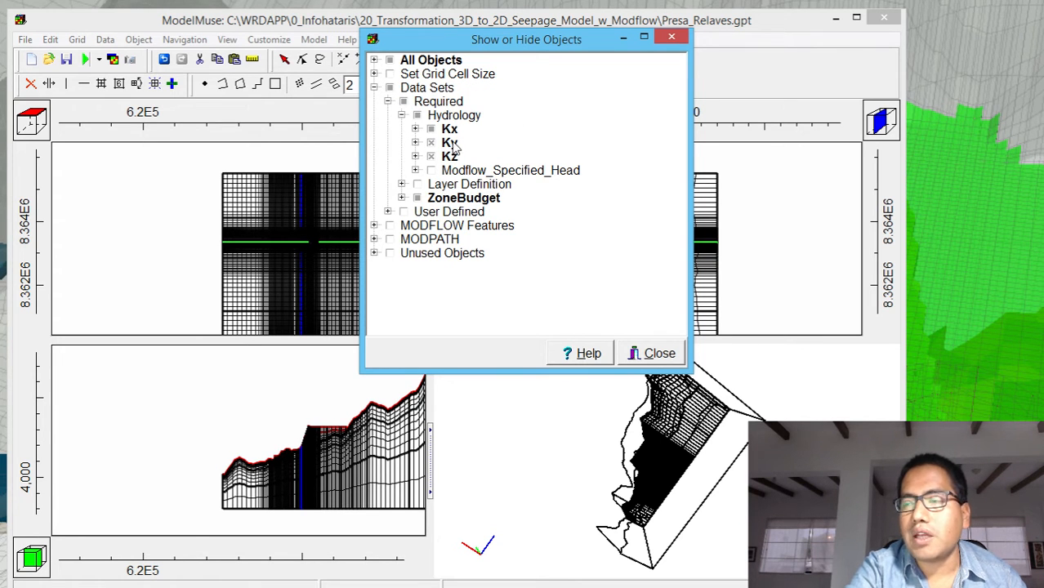
click(389, 213)
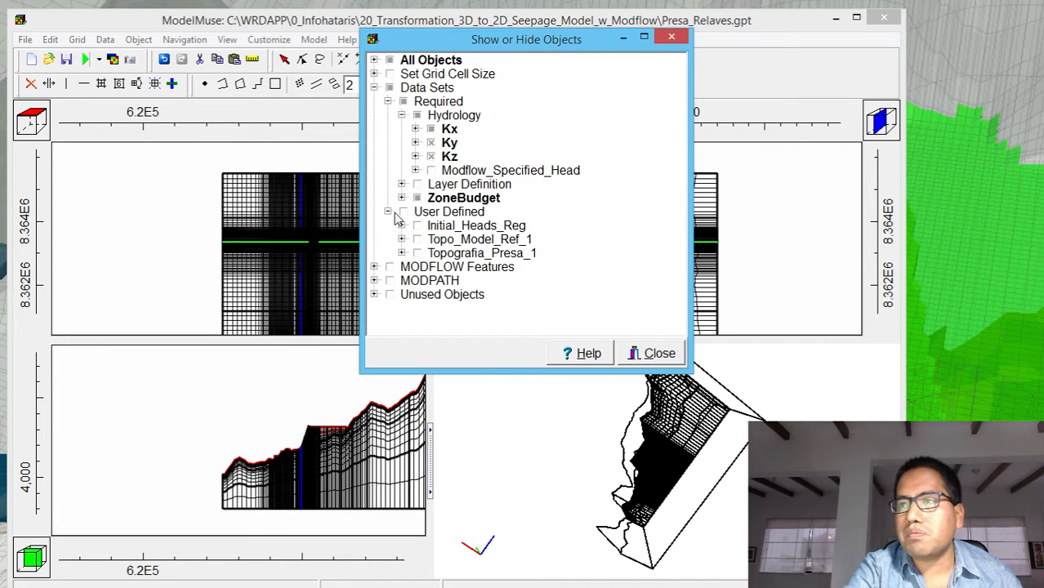
click(389, 212)
click(374, 74)
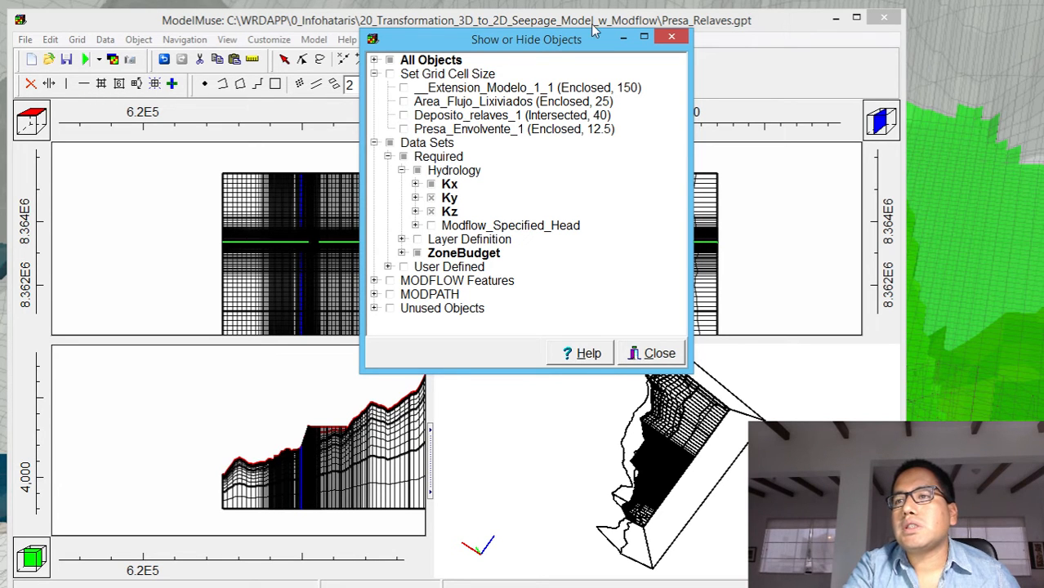
click(679, 39)
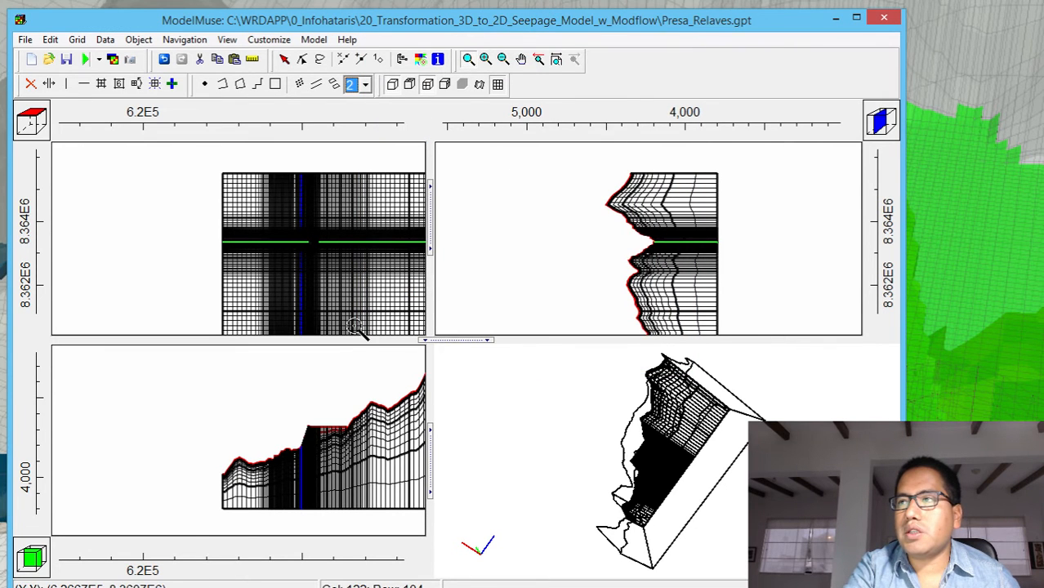
Widen the top and front views, zoom in on the grid's central band, and select row 46
drag(434, 212, 536, 213)
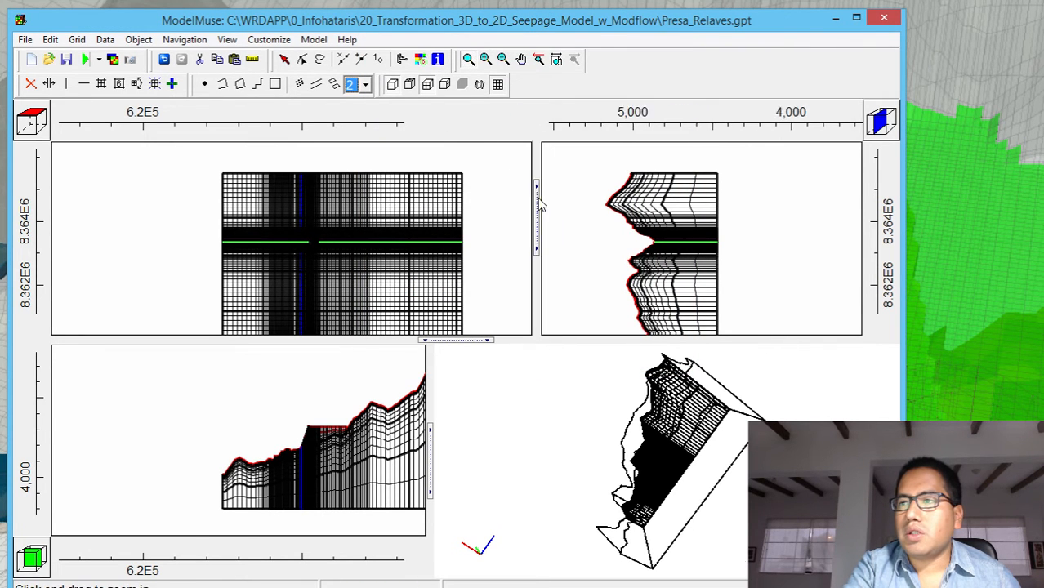
click(468, 59)
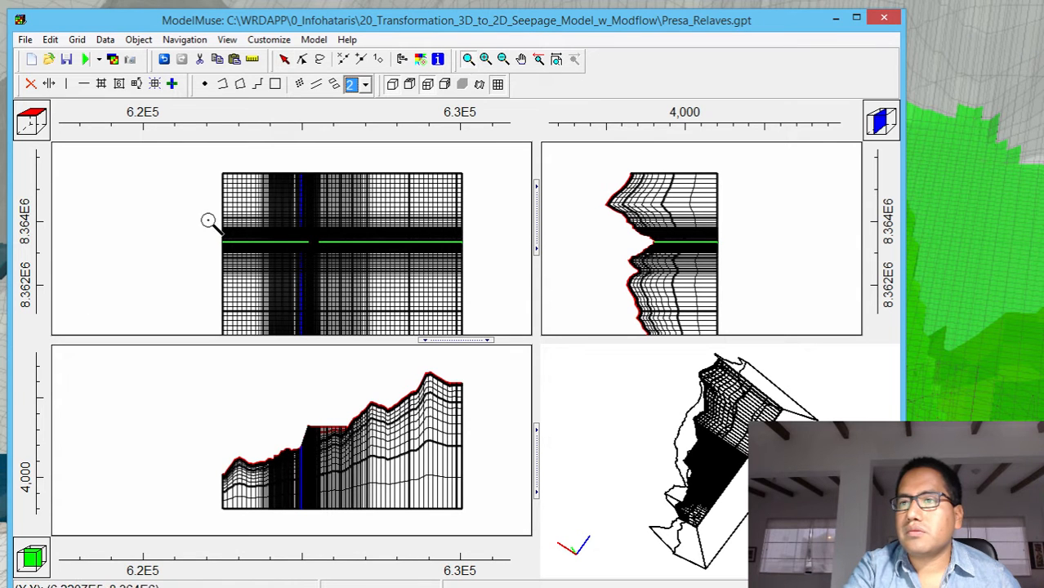
drag(209, 221, 483, 255)
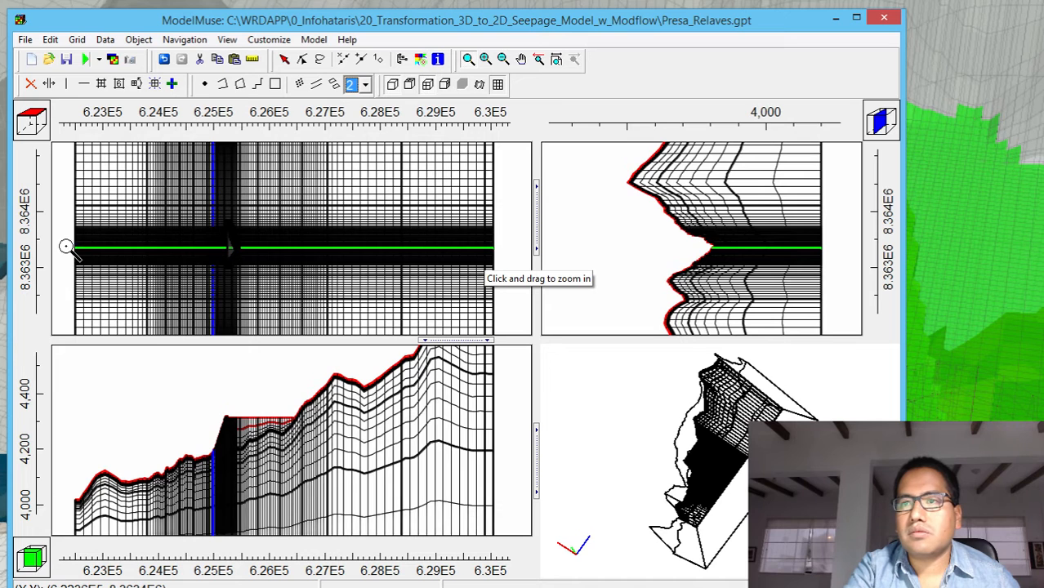
drag(67, 244, 496, 257)
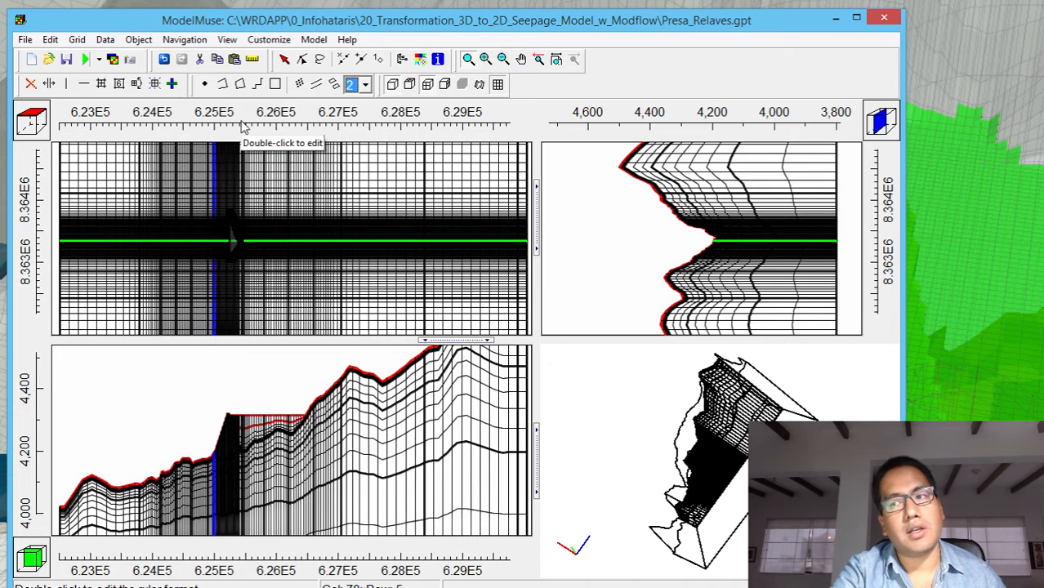
key(Up)
key(Up)
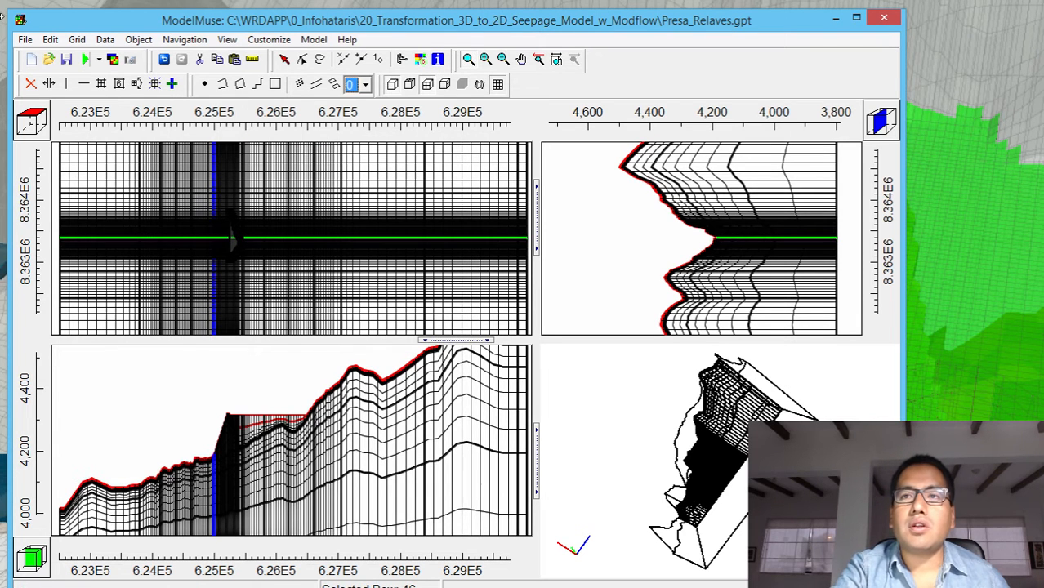
Set up a grid data export to shapefile with the Active data set from the required hydrology data
click(25, 39)
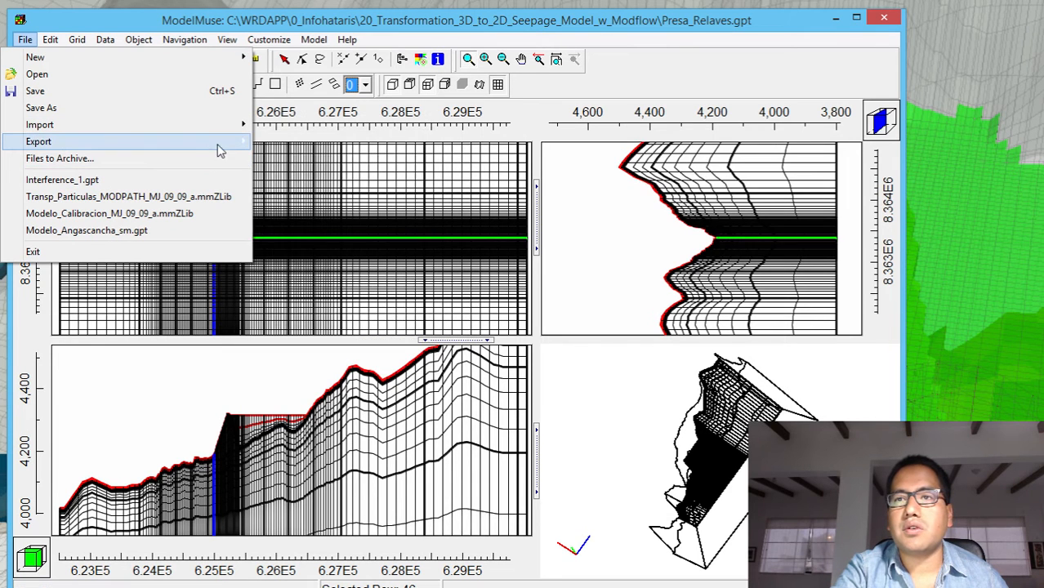
mouse_move(229, 143)
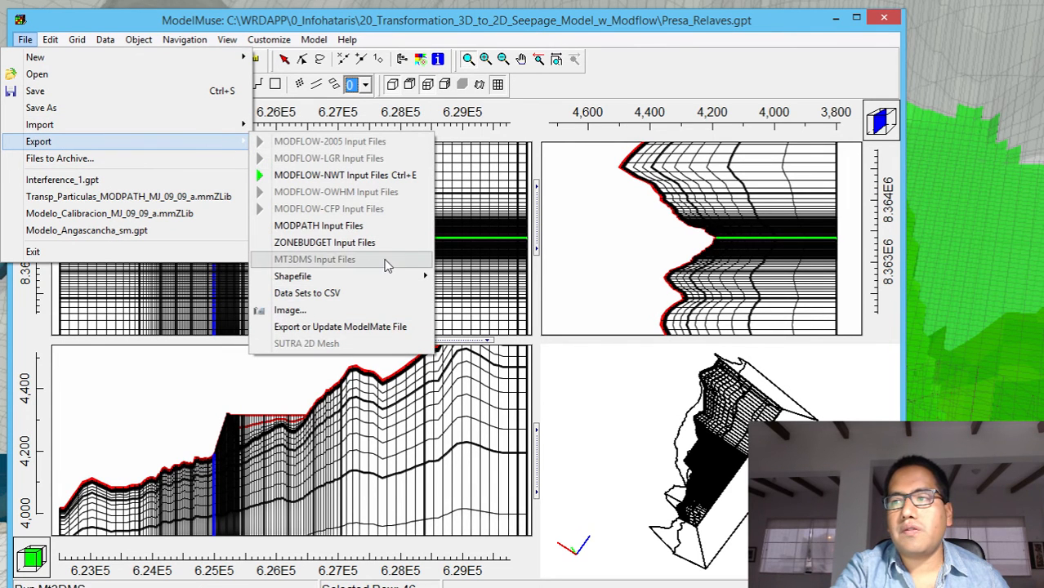
mouse_move(396, 276)
click(64, 316)
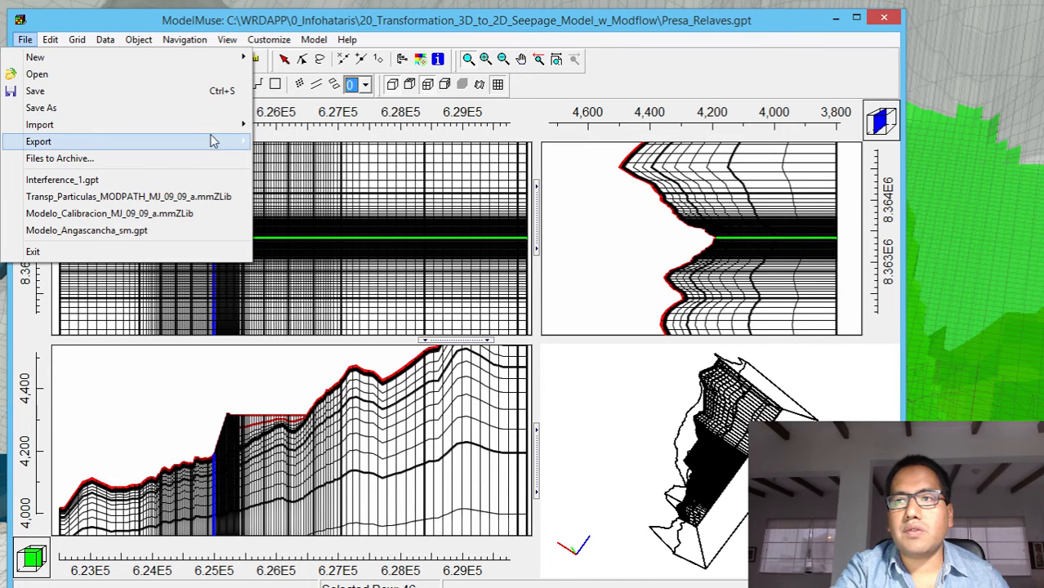
mouse_move(228, 142)
mouse_move(310, 277)
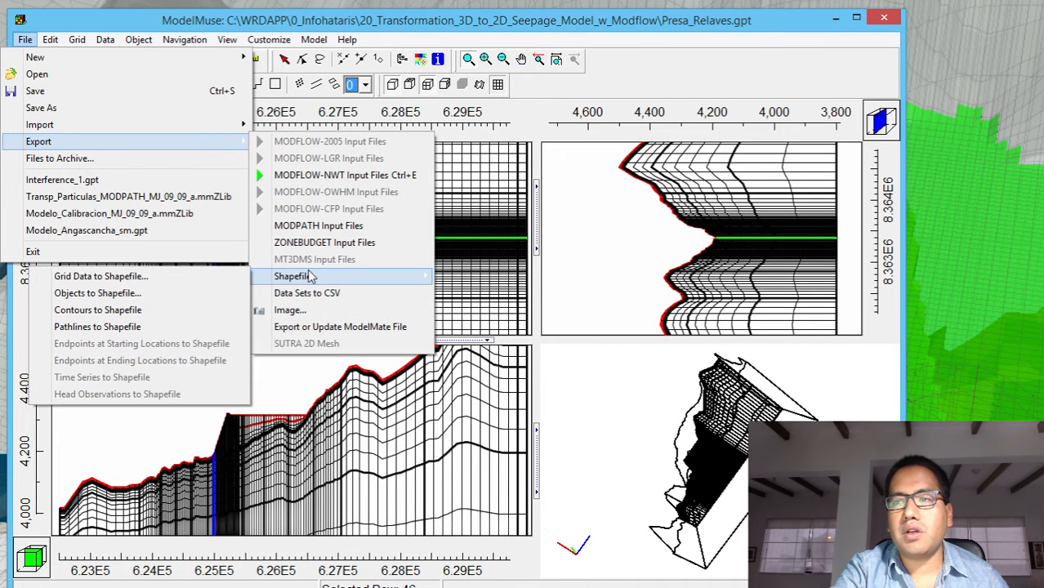
click(181, 279)
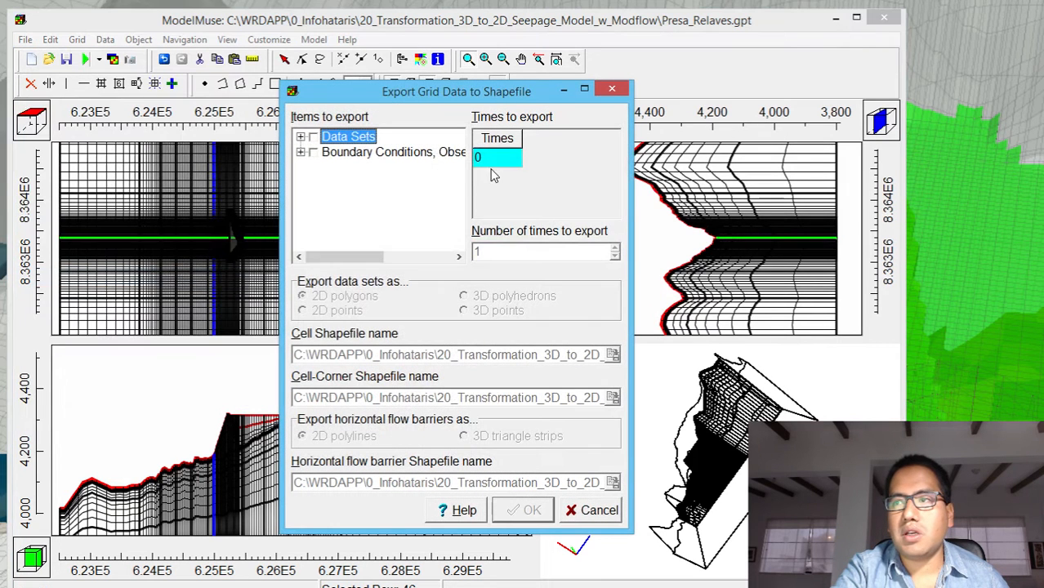
click(300, 137)
click(316, 152)
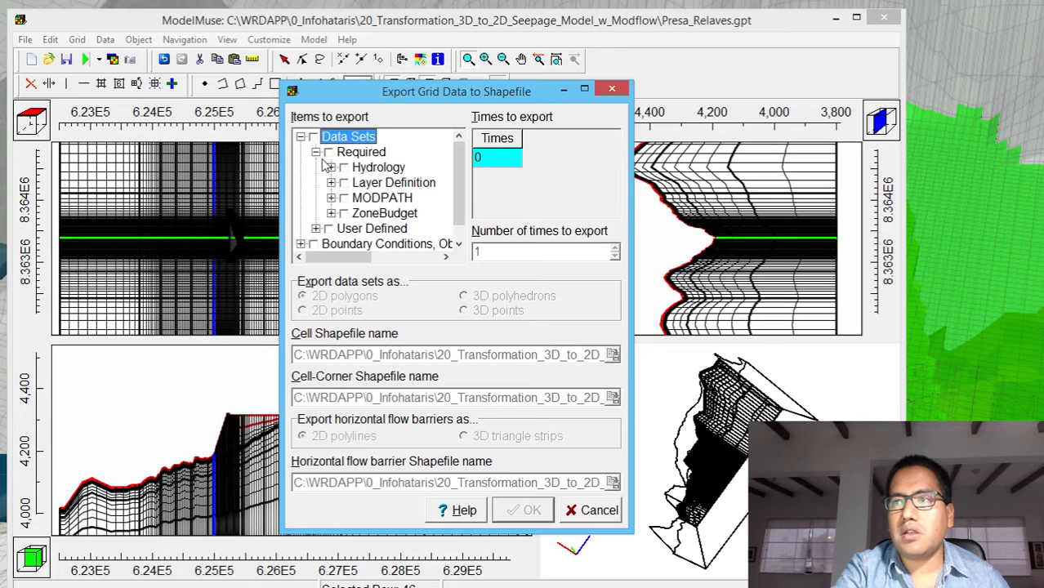
click(331, 167)
click(359, 153)
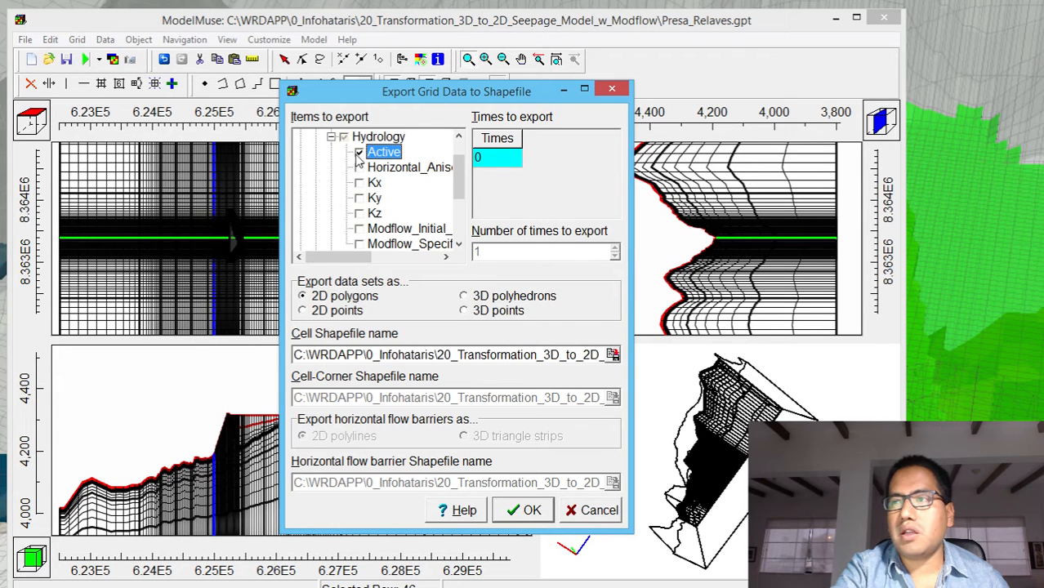
Create a folder named Shps in the project folder and open it as the save location for the cell shapefile
click(617, 353)
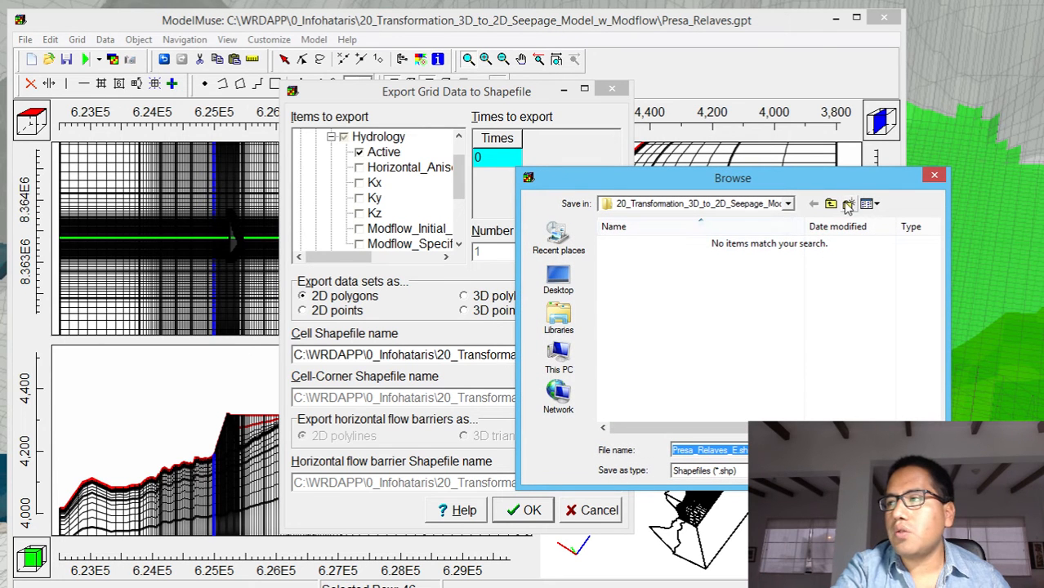
click(848, 205)
text(Shps)
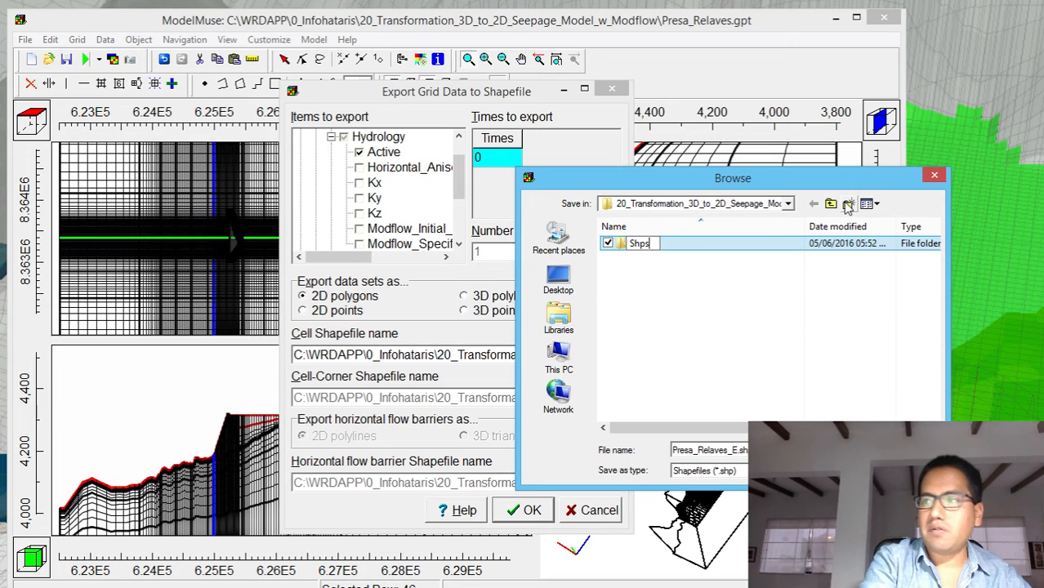
key(Return)
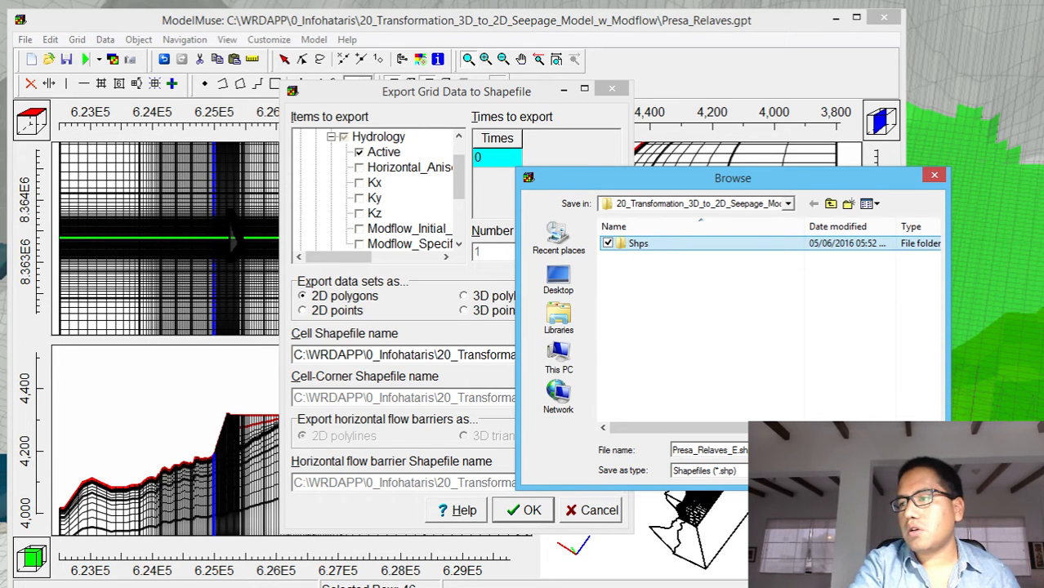
double_click(641, 244)
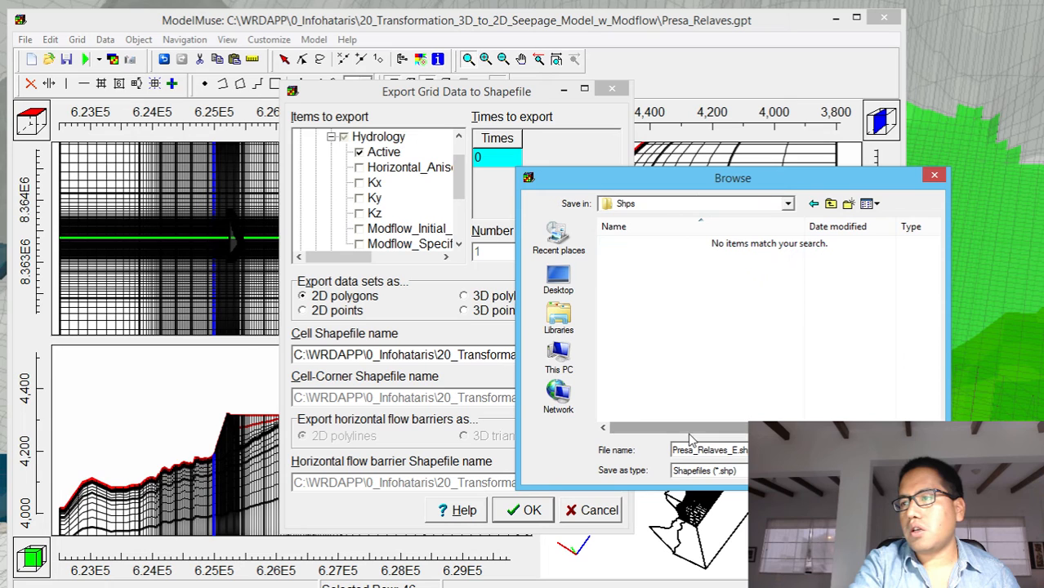
Name the cell shapefile Grid.shp and try to export the Active grid data to the Shps folder
double_click(739, 454)
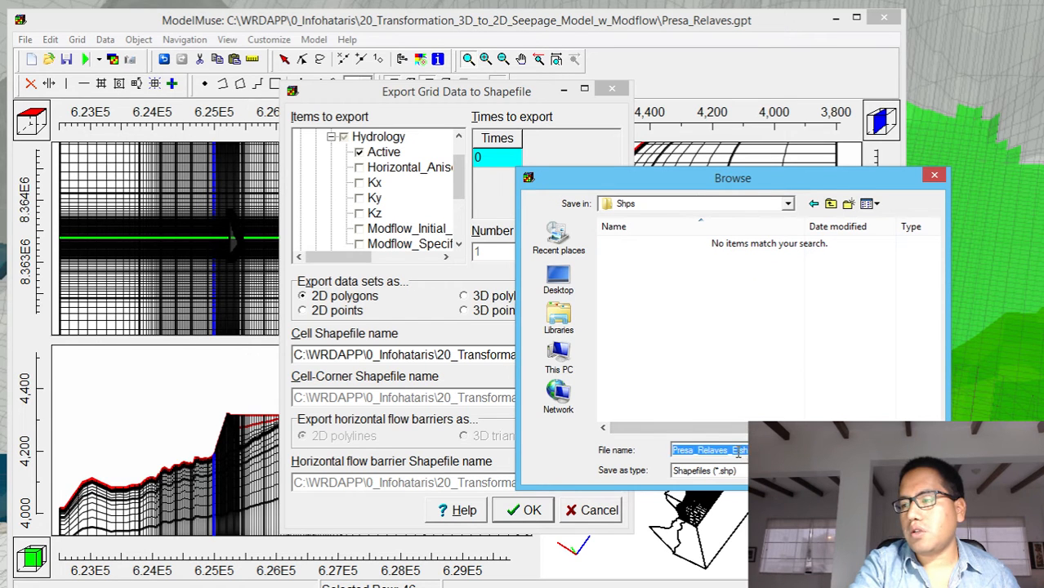
drag(738, 451, 572, 454)
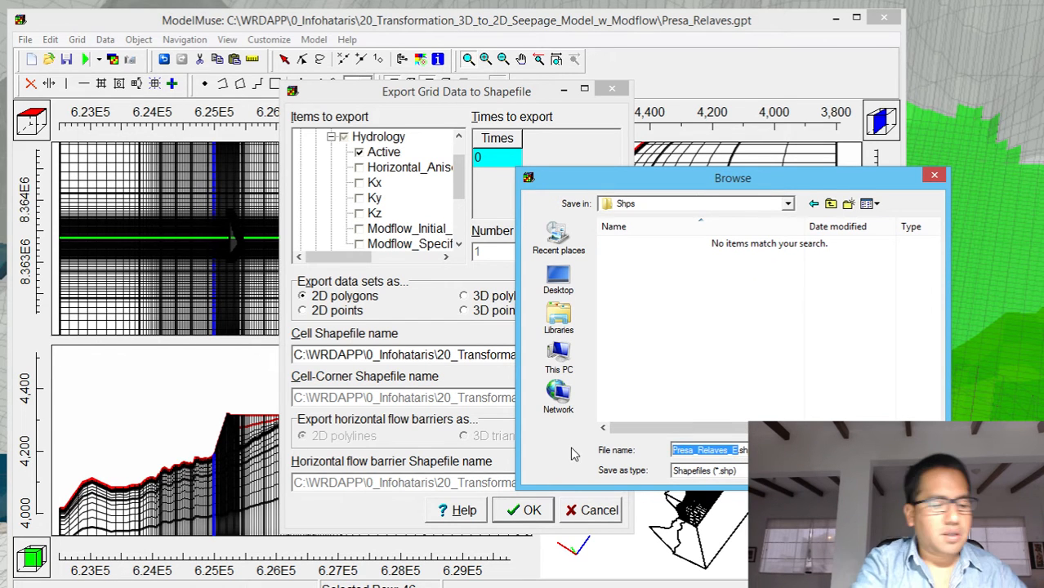
text(Grid.shp)
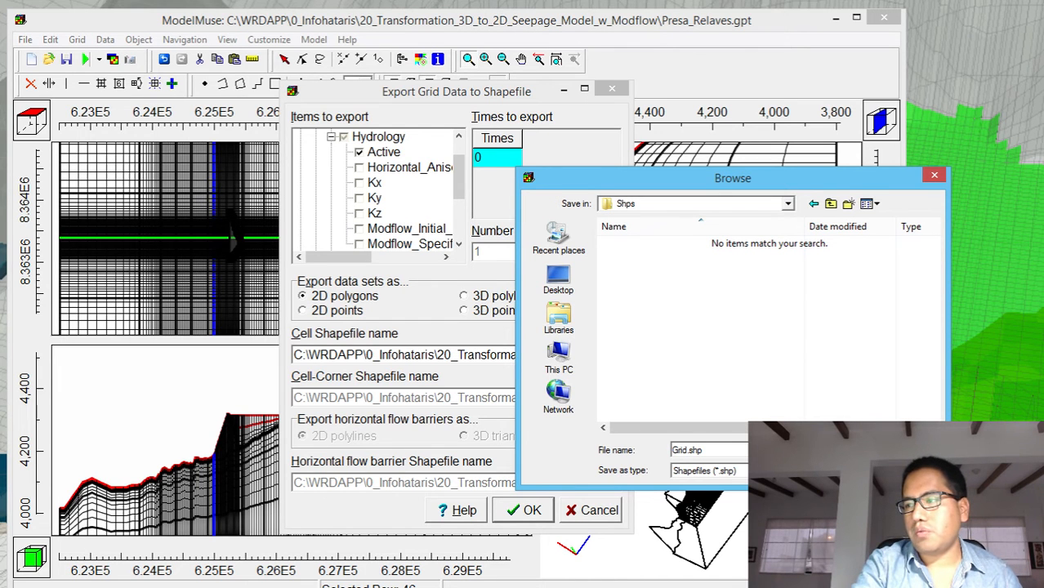
key(Return)
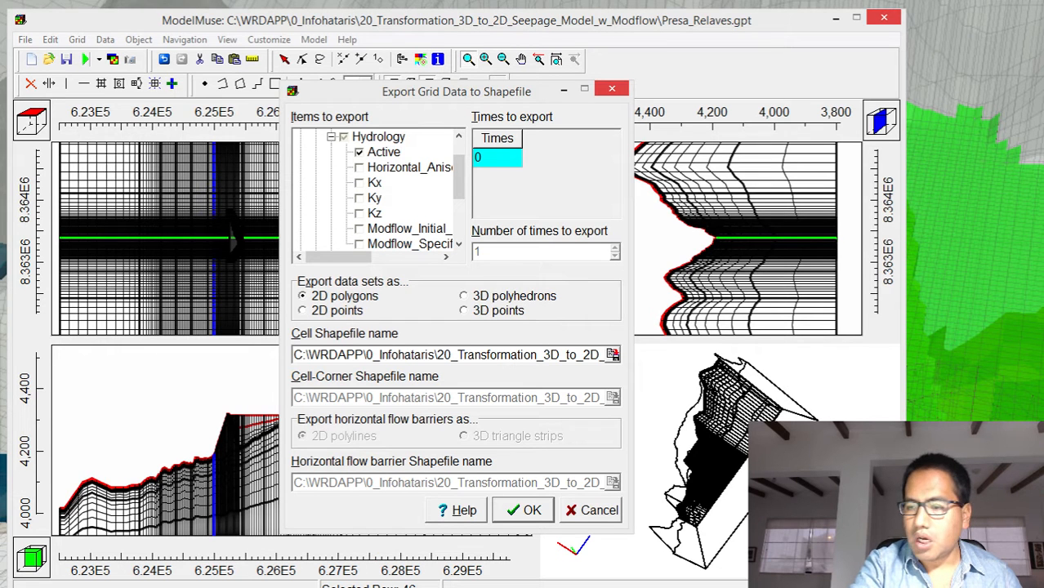
Switch to QGIS and browse for a vector layer in the Shps folder of 20_Transformation_3D_to_2D_Seepage_Model_w_Modflow
key(super)
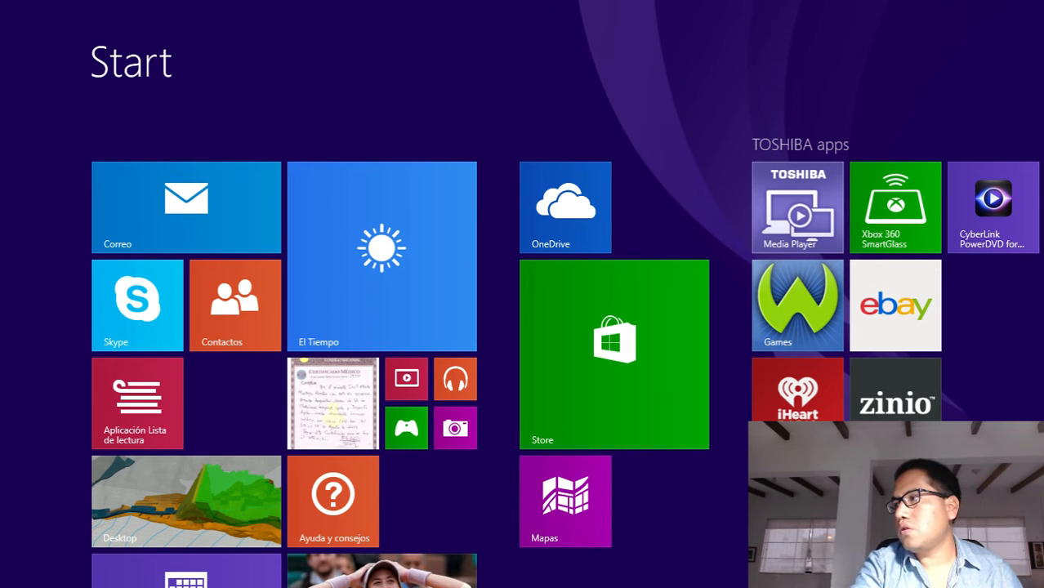
key(super)
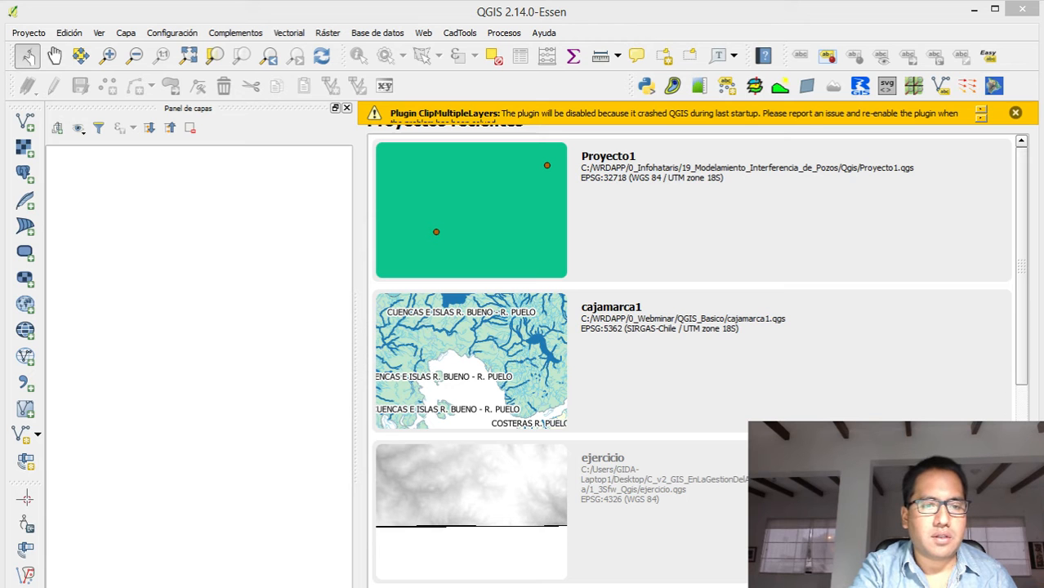
key(ctrl+shift+v)
drag(258, 107, 537, 165)
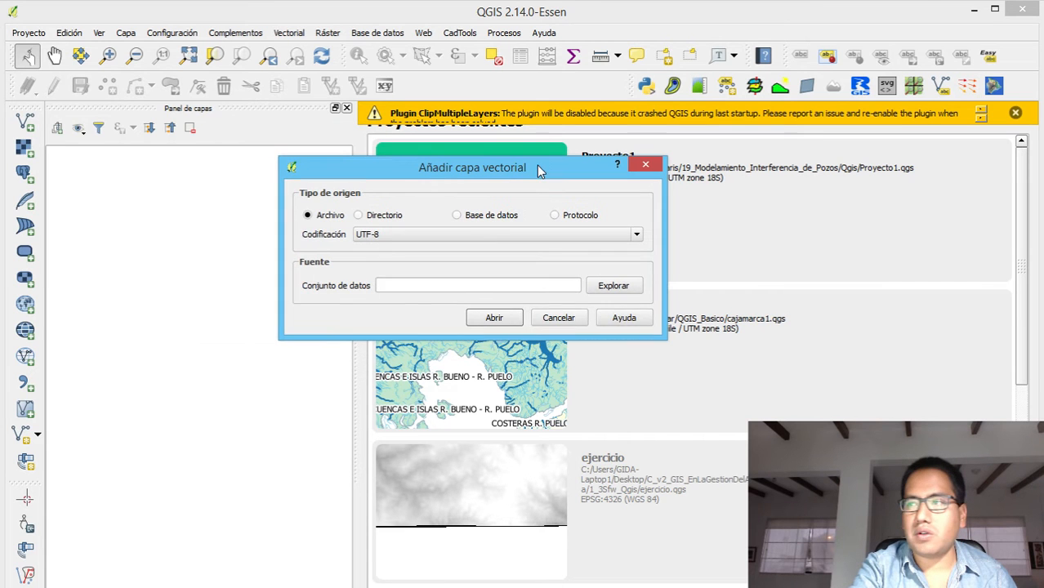
click(618, 285)
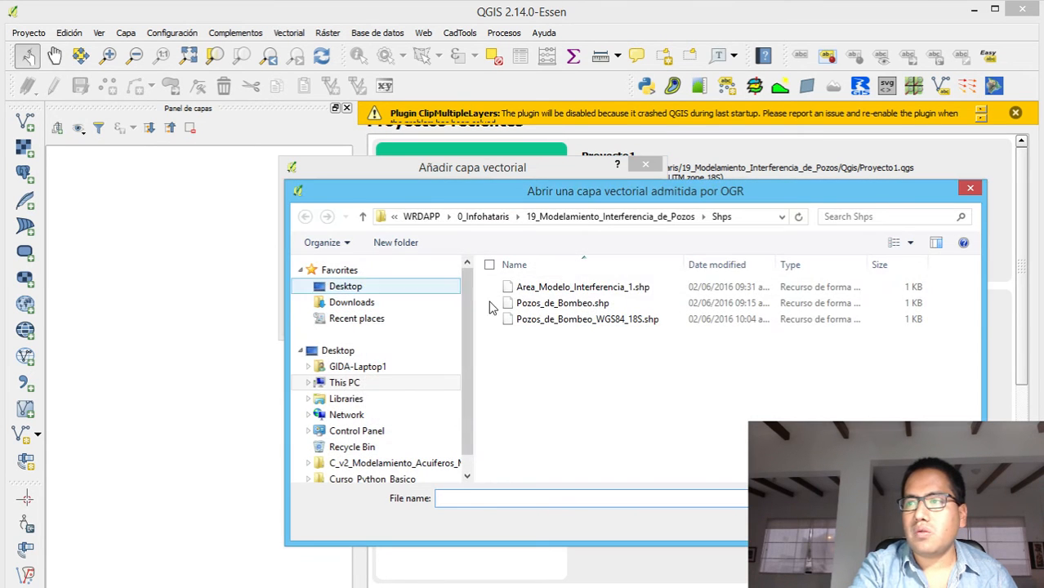
click(483, 222)
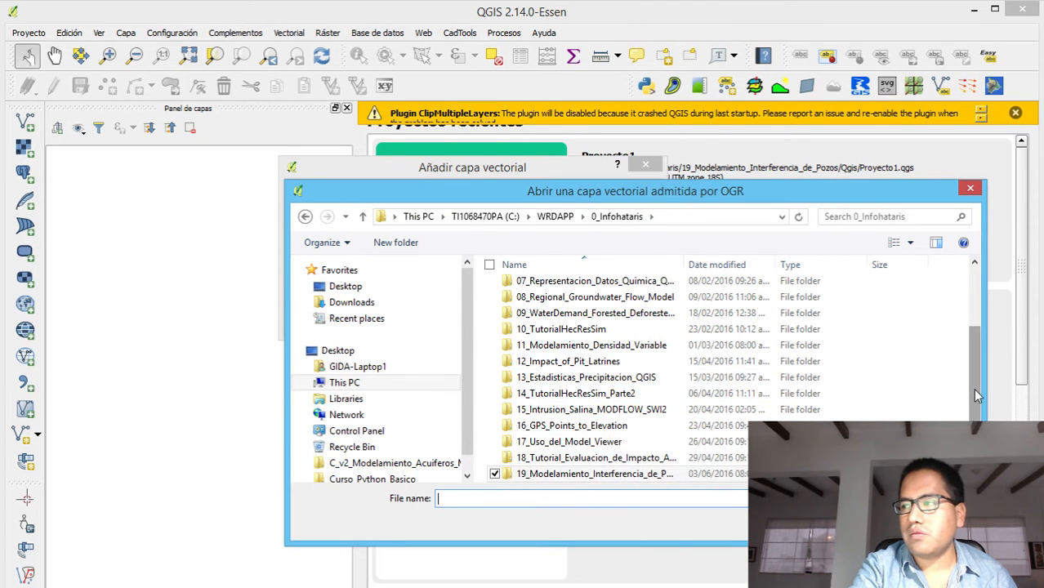
scroll(972, 388, down, 1)
click(563, 460)
double_click(562, 460)
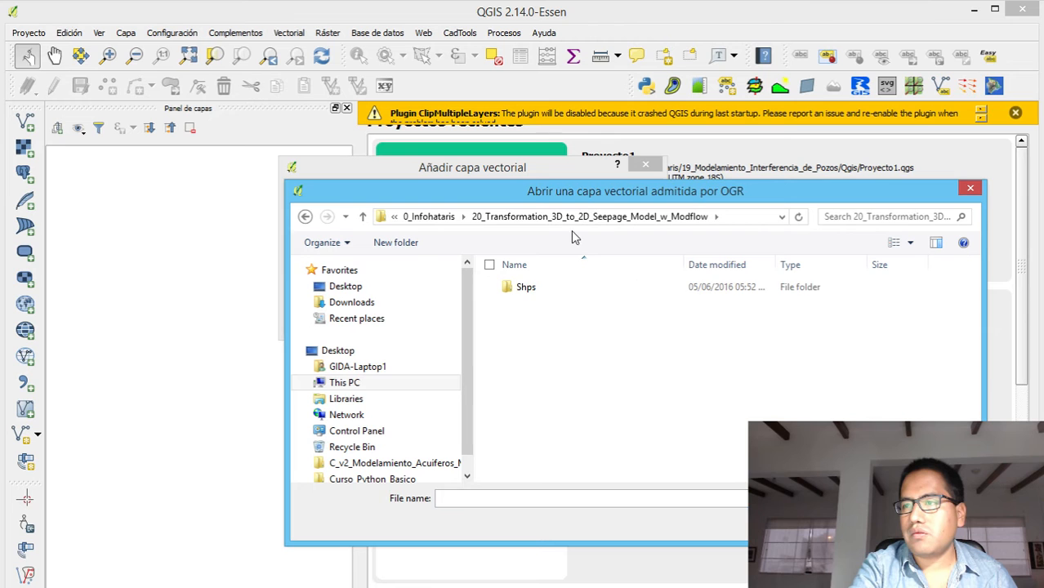
double_click(522, 287)
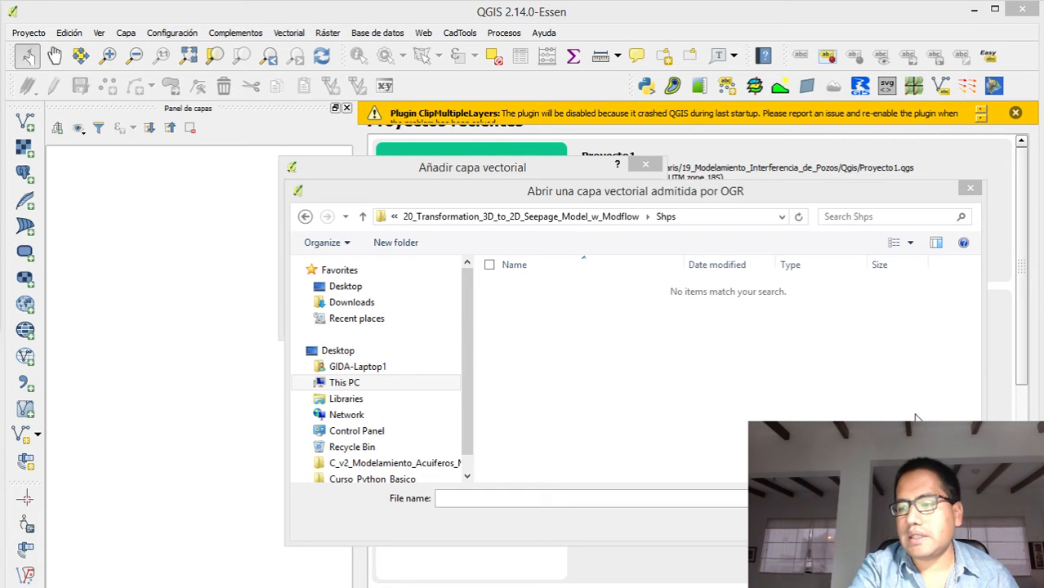
Close the data set evaluation window in ModelMuse, cancel adding the vector layer in QGIS and dismiss its tip
key(alt+Tab)
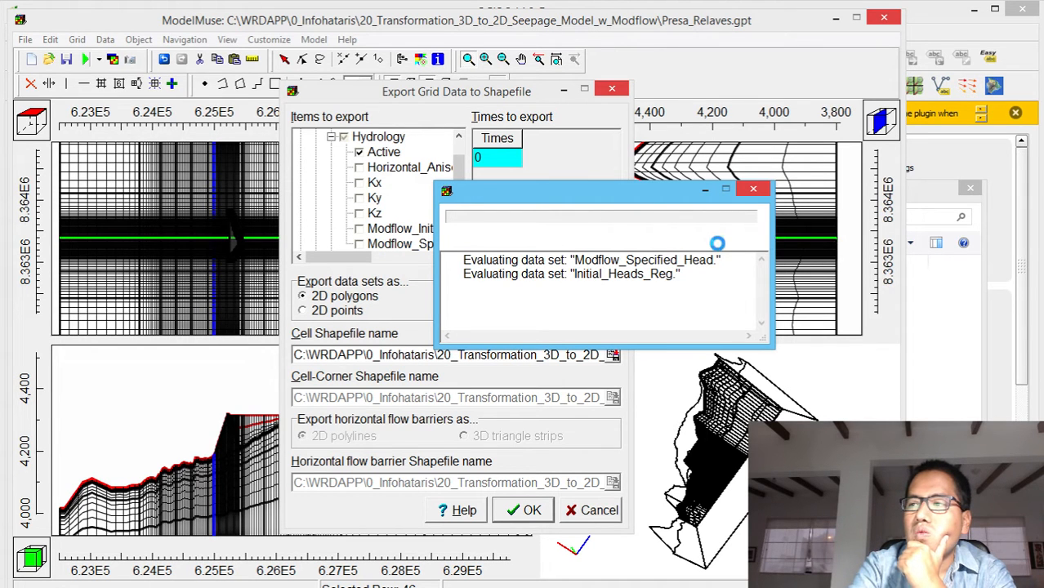
click(755, 193)
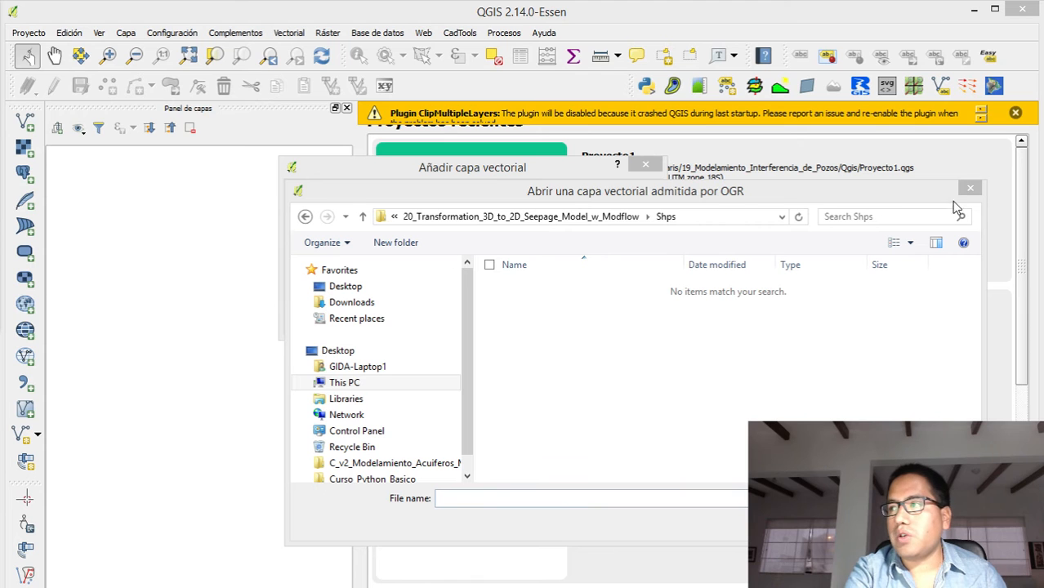
click(979, 8)
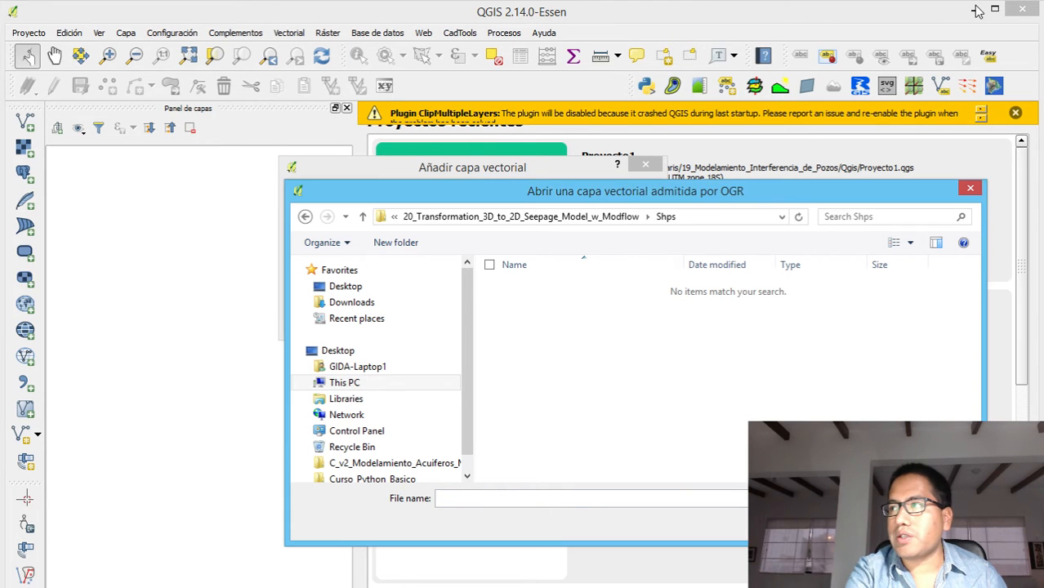
click(969, 188)
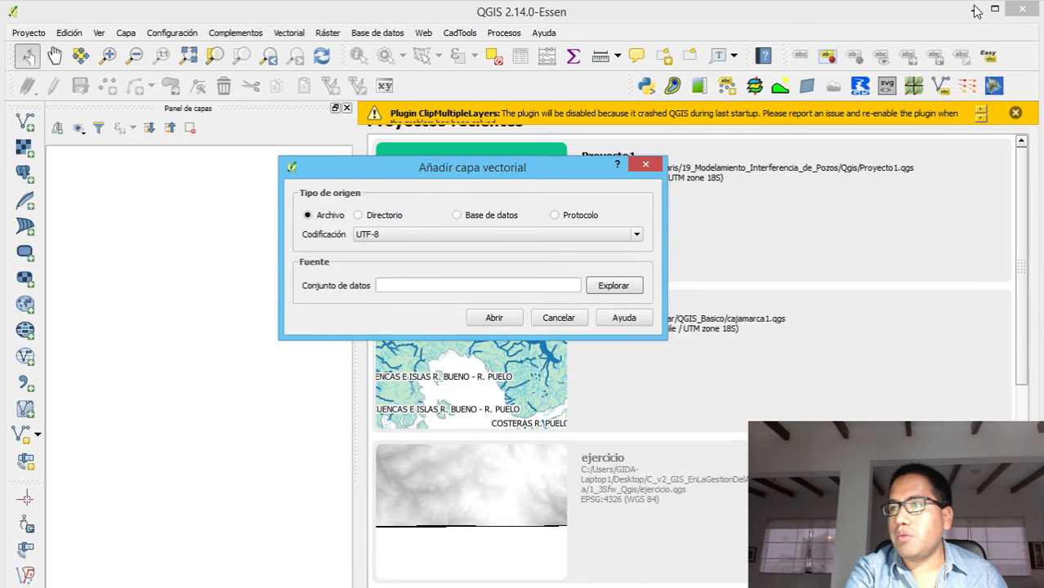
click(560, 318)
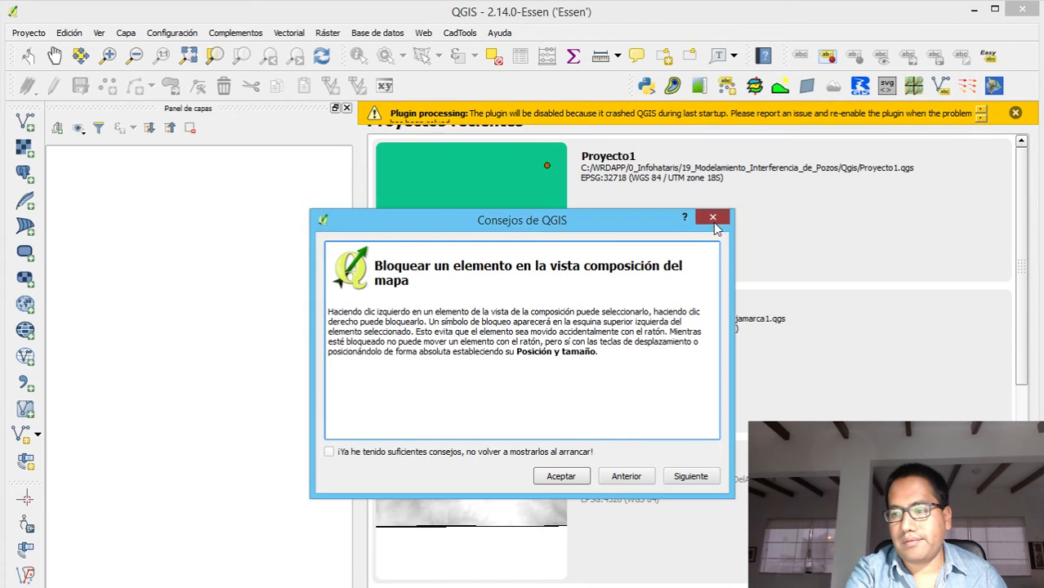
click(712, 218)
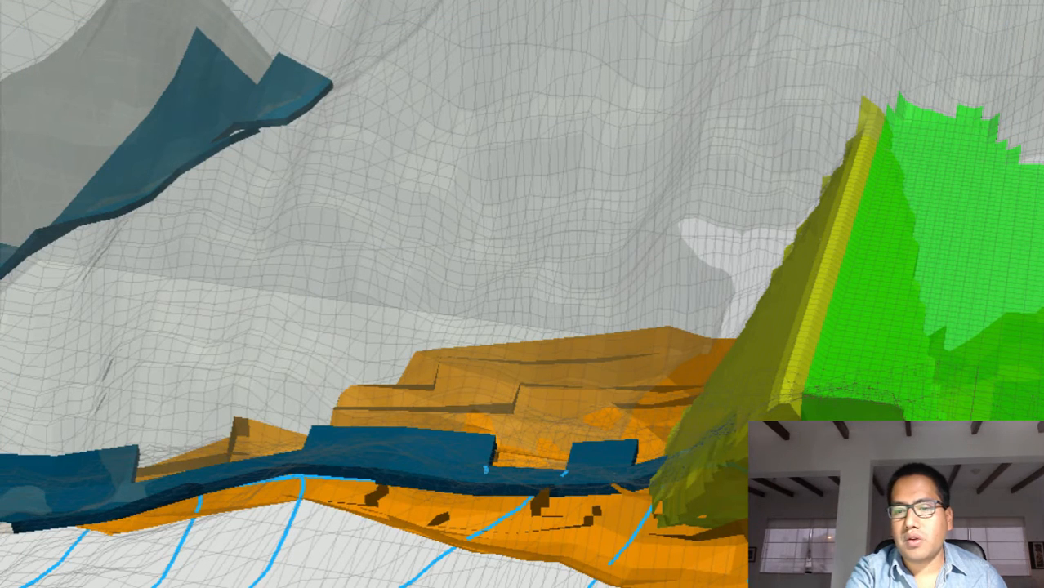
Restart ModelMuse with the existing Presa_Relaves.gpt project and minimize the project folder window
key(super)
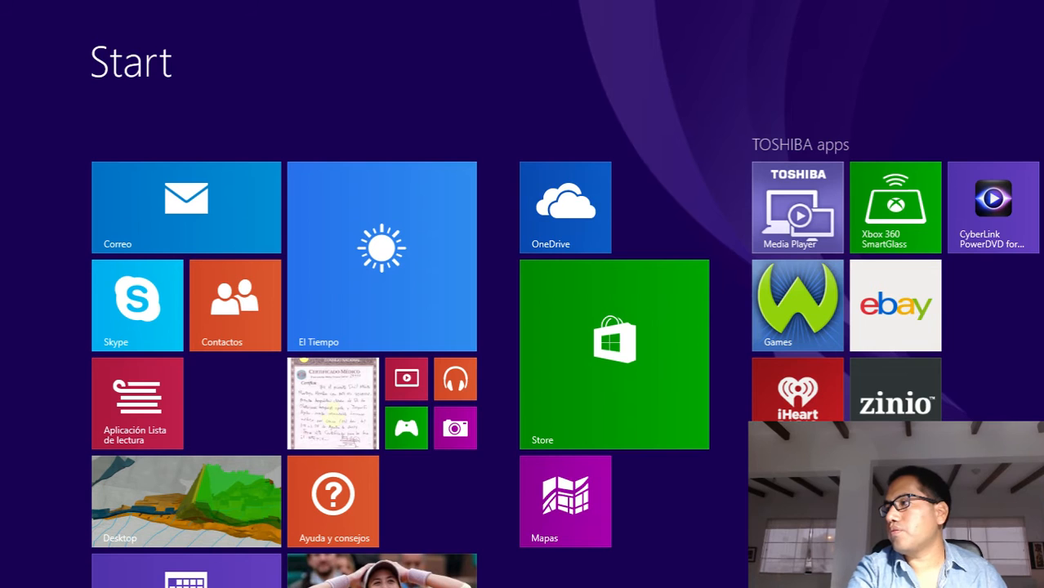
key(super)
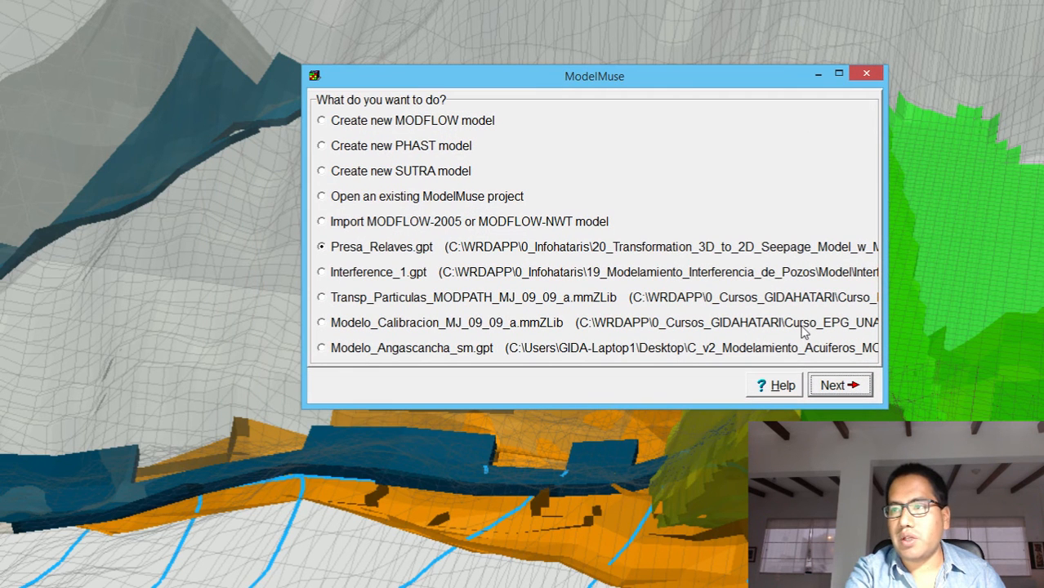
click(833, 387)
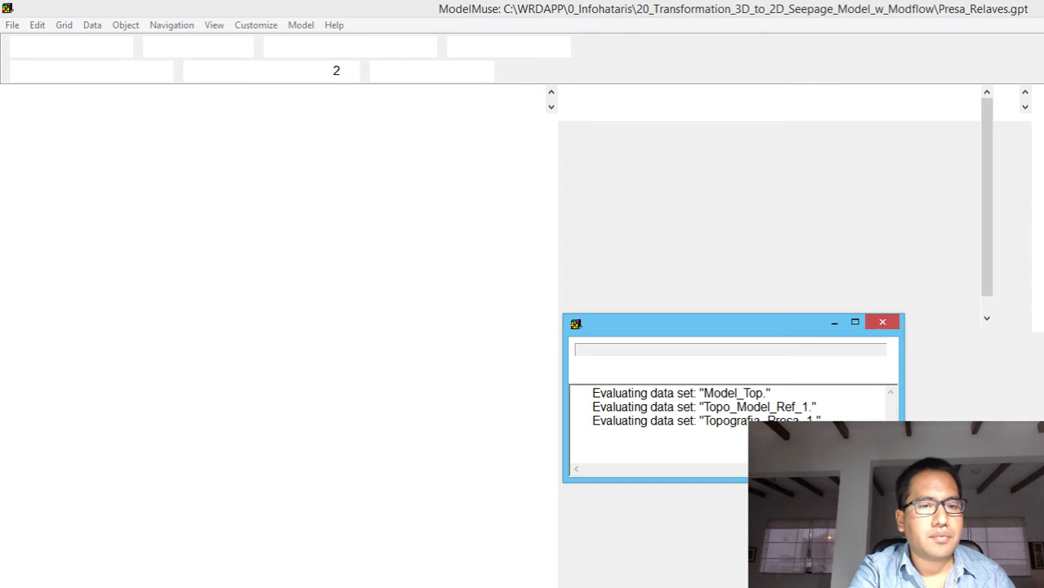
drag(0, 2, 619, 199)
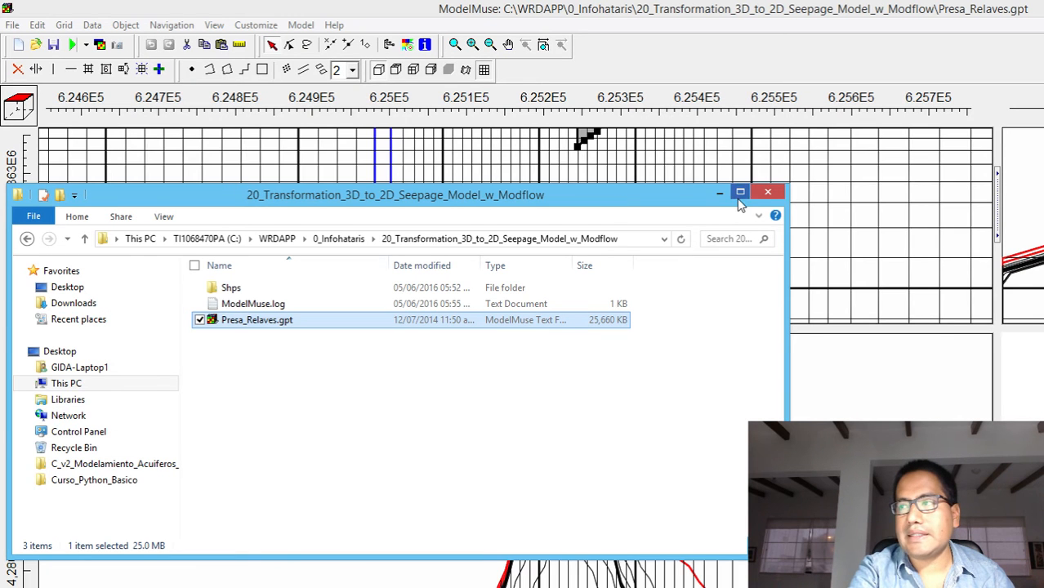
click(719, 192)
Delete the model results from the Presa_Relaves project
click(64, 24)
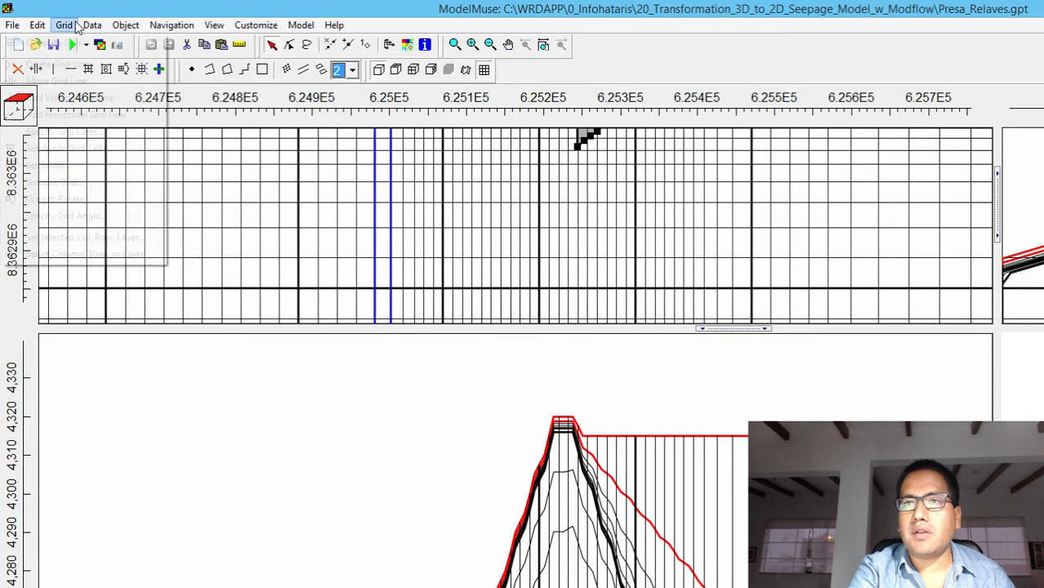
mouse_move(91, 25)
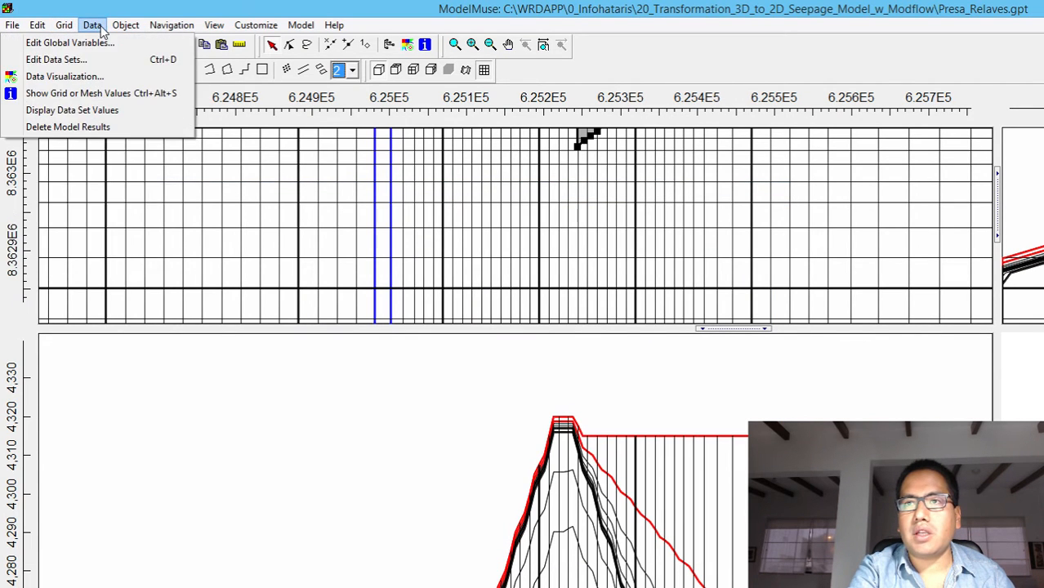
click(72, 128)
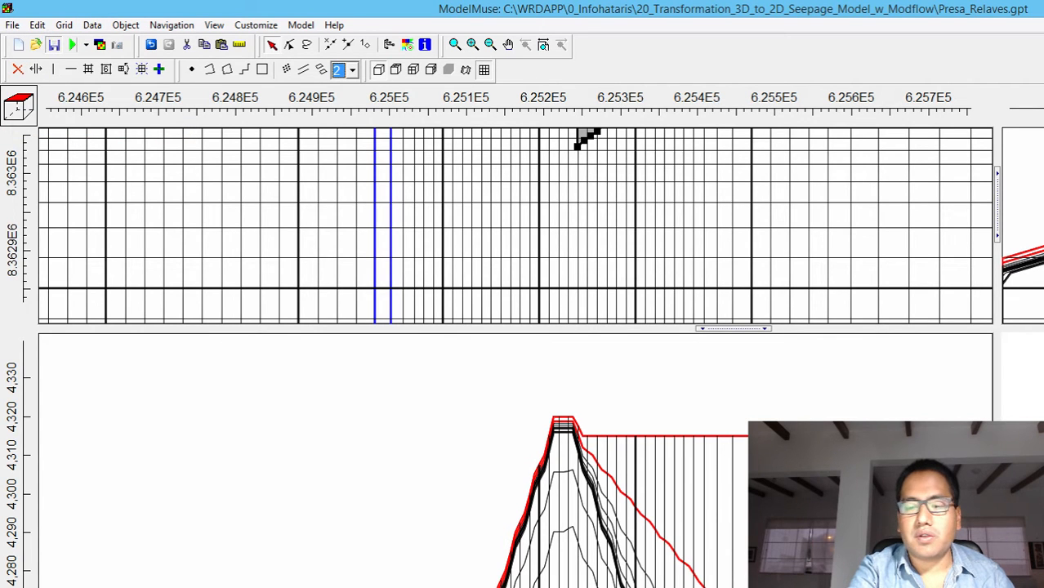
Save the Presa_Relaves.gpt project without creating a model archive and check the saved files in the project folder
click(220, 586)
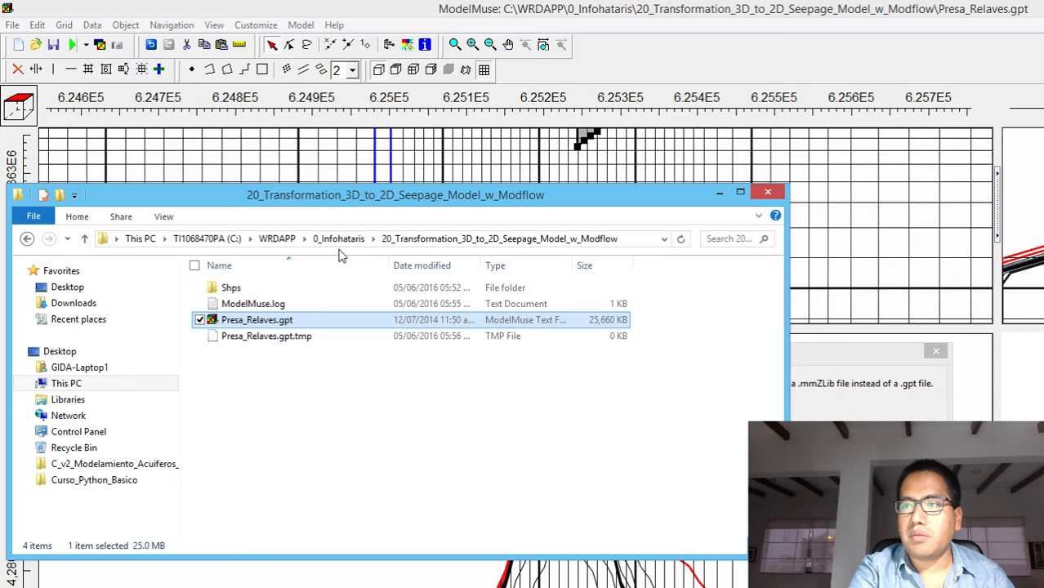
click(347, 246)
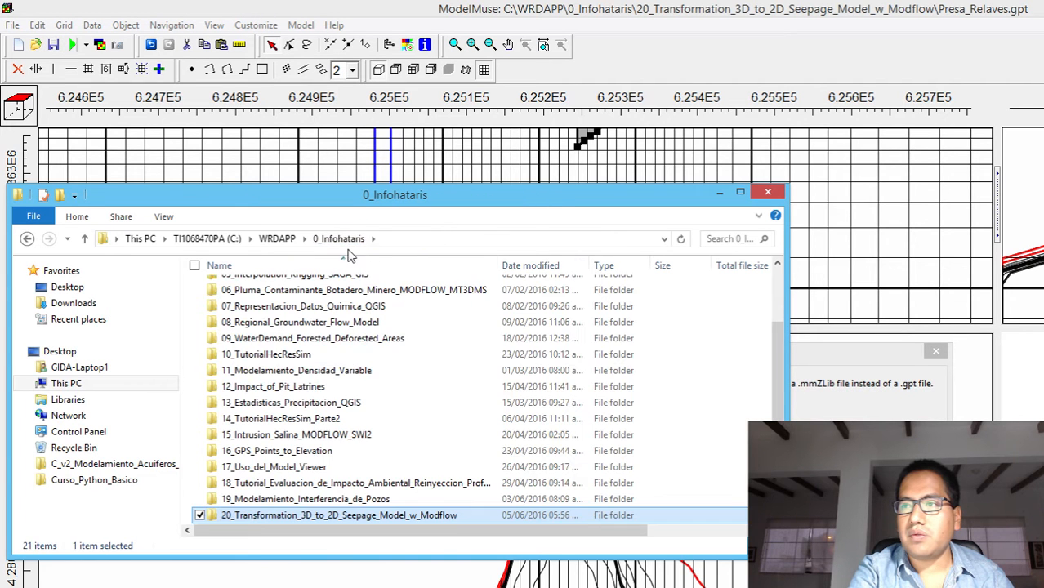
double_click(274, 515)
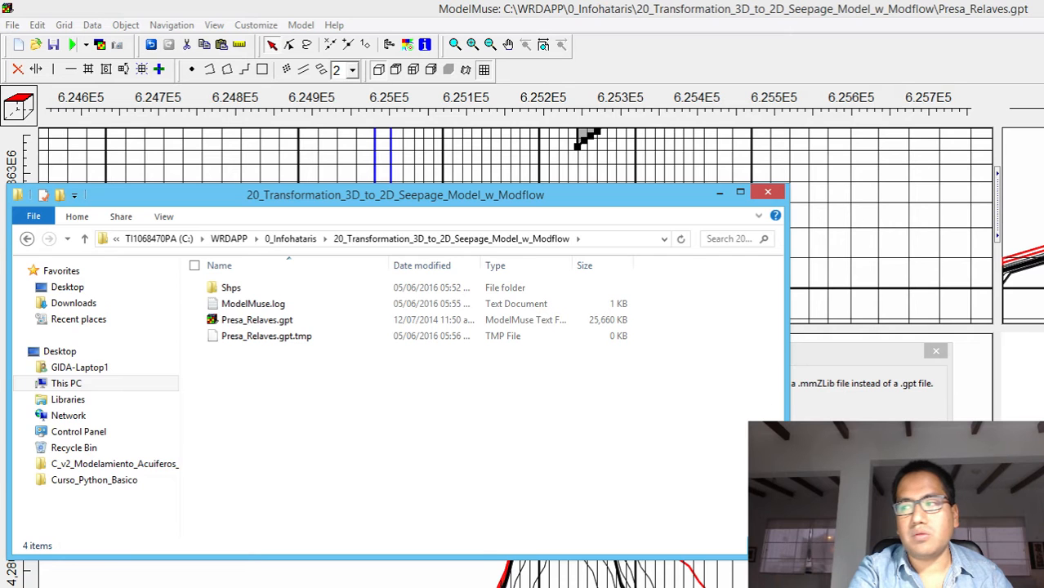
click(827, 431)
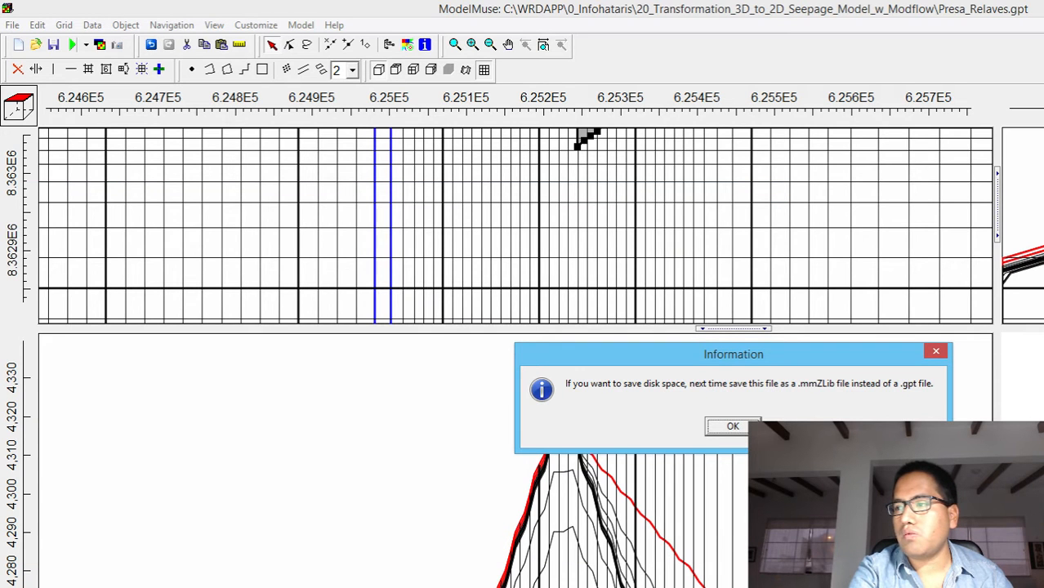
key(Return)
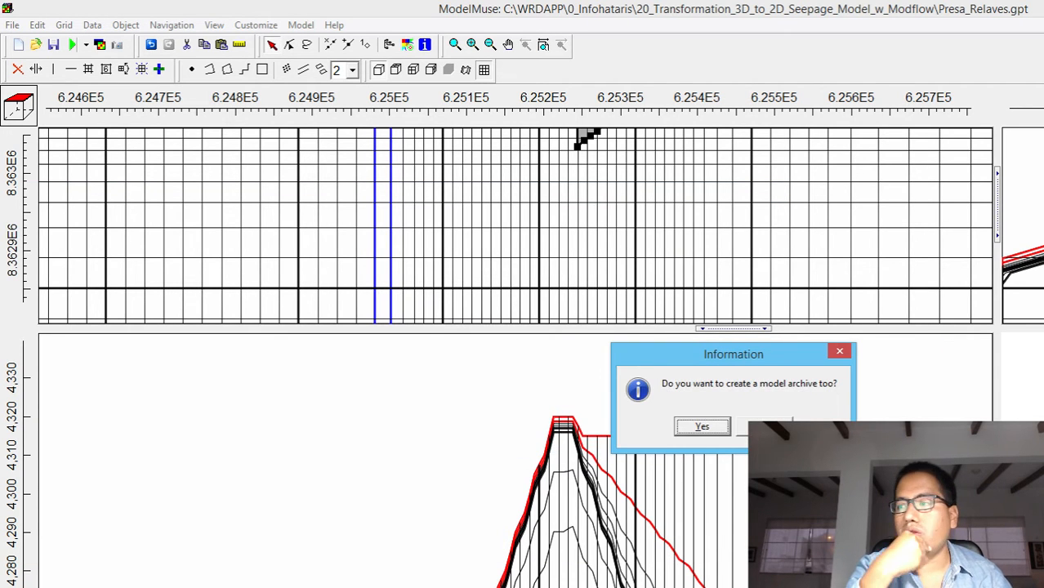
click(764, 426)
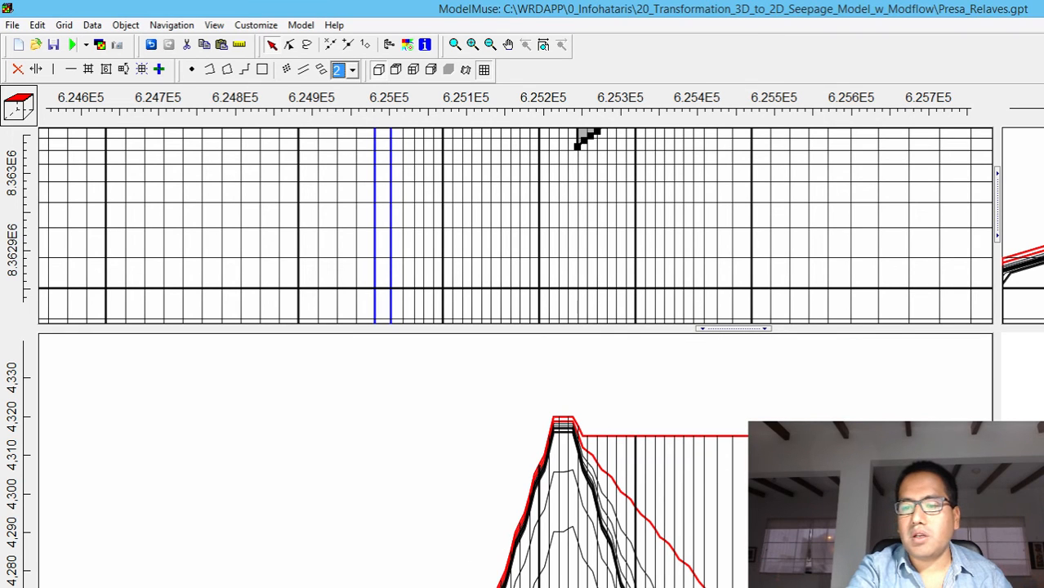
key(alt+Tab)
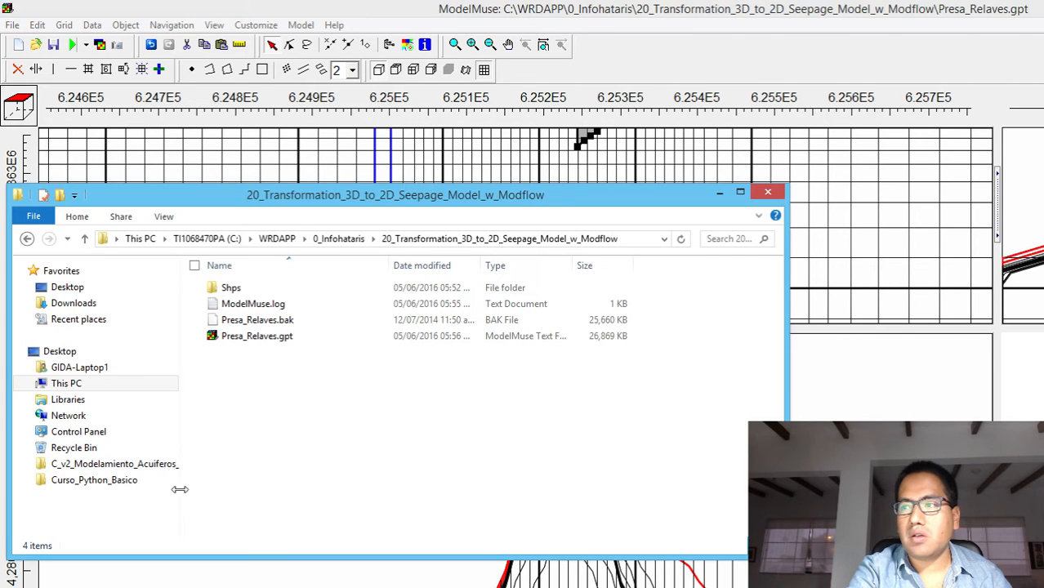
Minimize the project folder window and start exporting the ModelMuse grid data to a shapefile
click(271, 341)
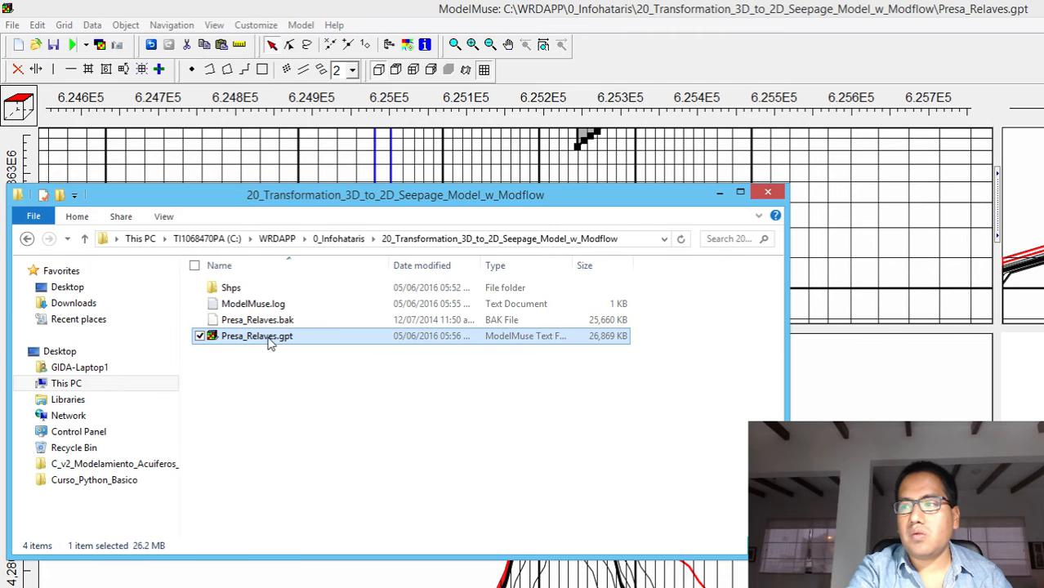
click(720, 195)
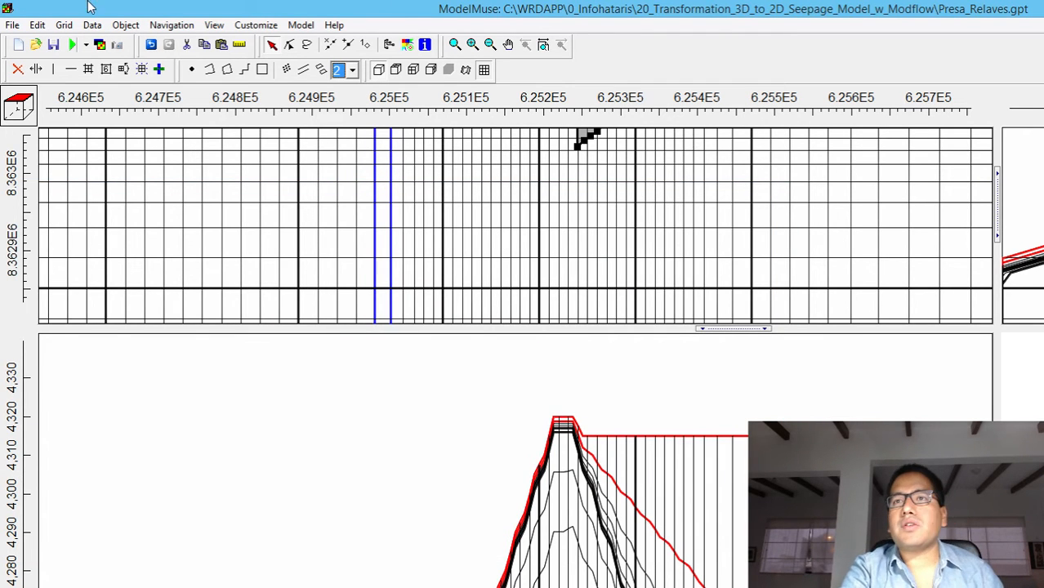
click(13, 24)
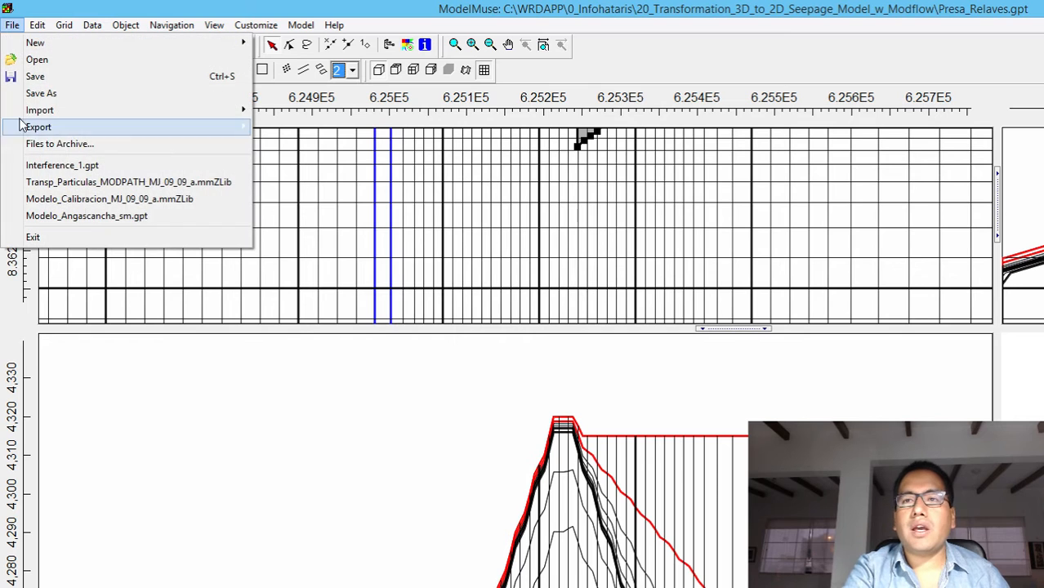
mouse_move(194, 126)
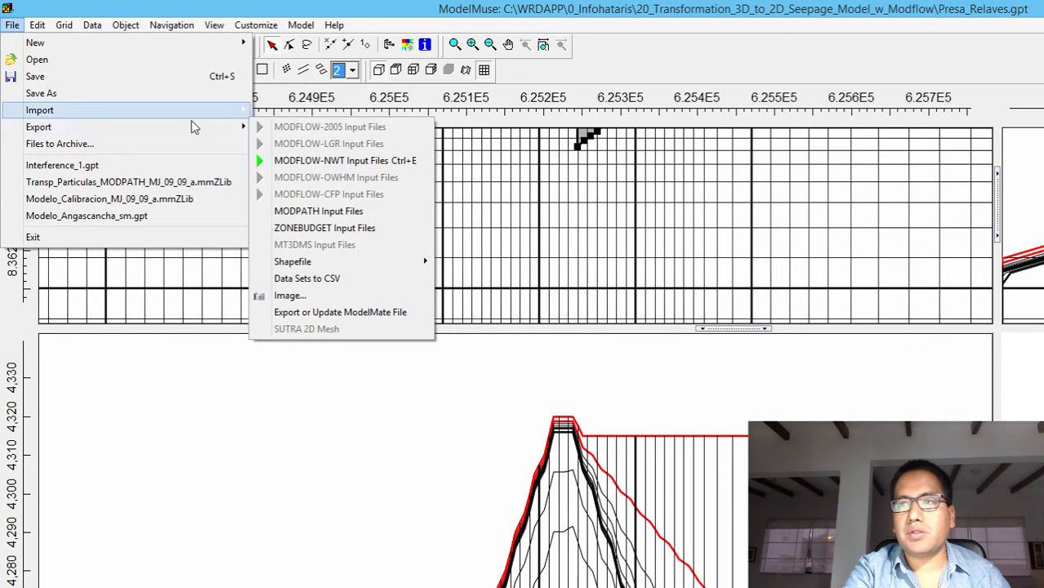
mouse_move(366, 262)
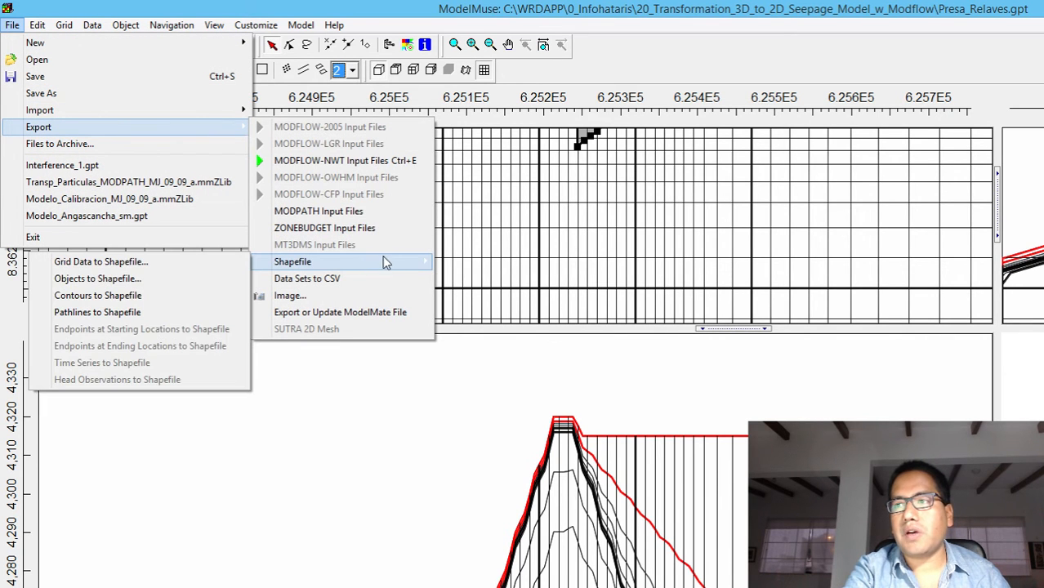
click(212, 270)
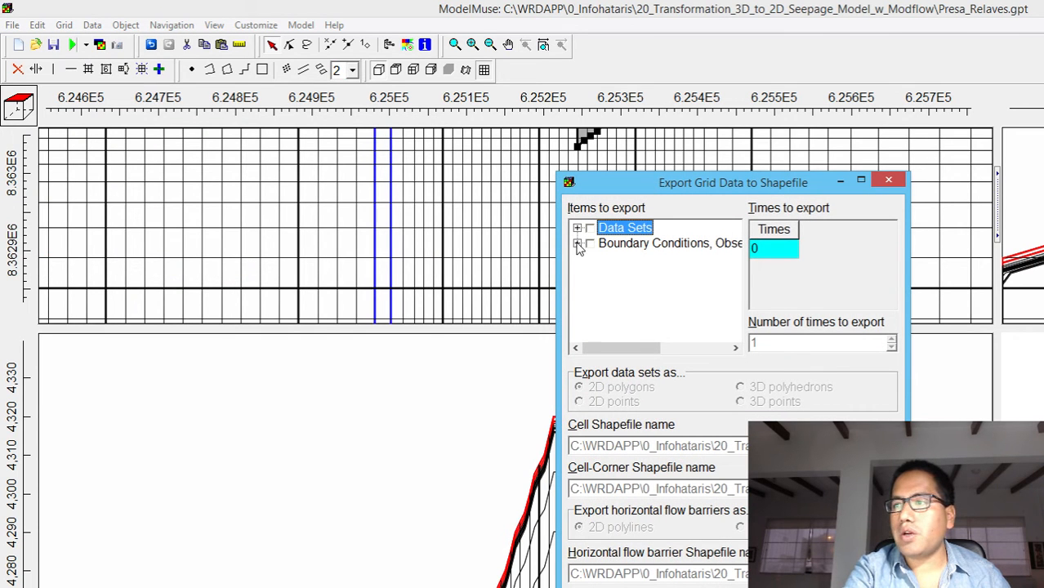
Look through the exportable boundary conditions and data sets, and include the required Hydrology data set Kx in the export
click(577, 243)
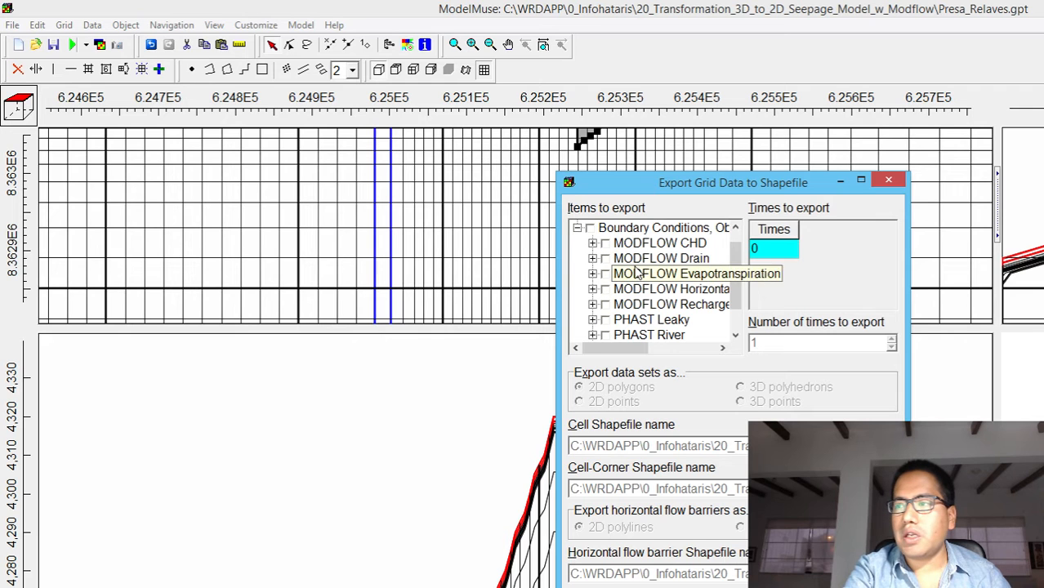
scroll(741, 267, up, 1)
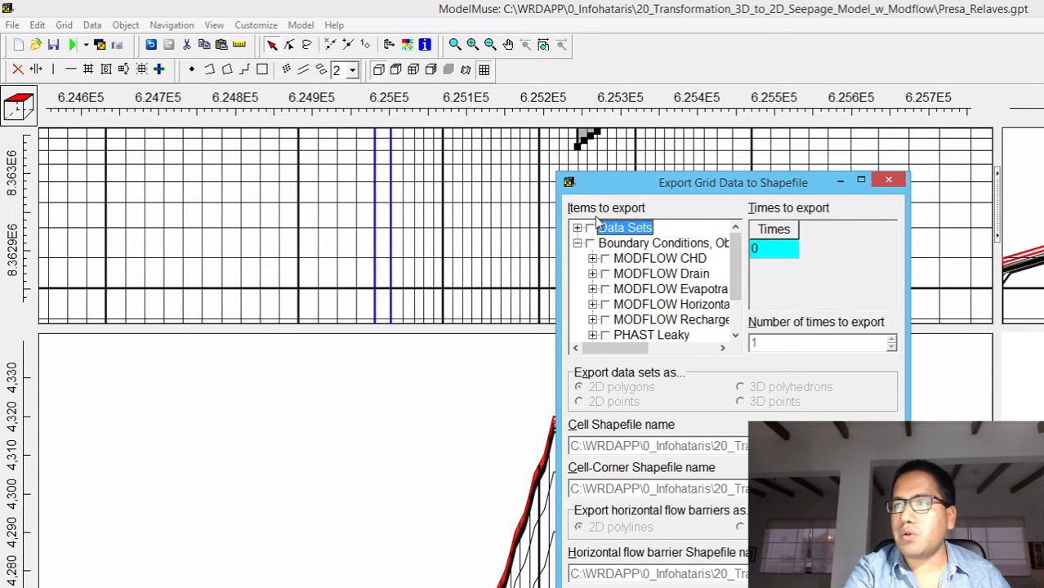
click(577, 243)
click(578, 228)
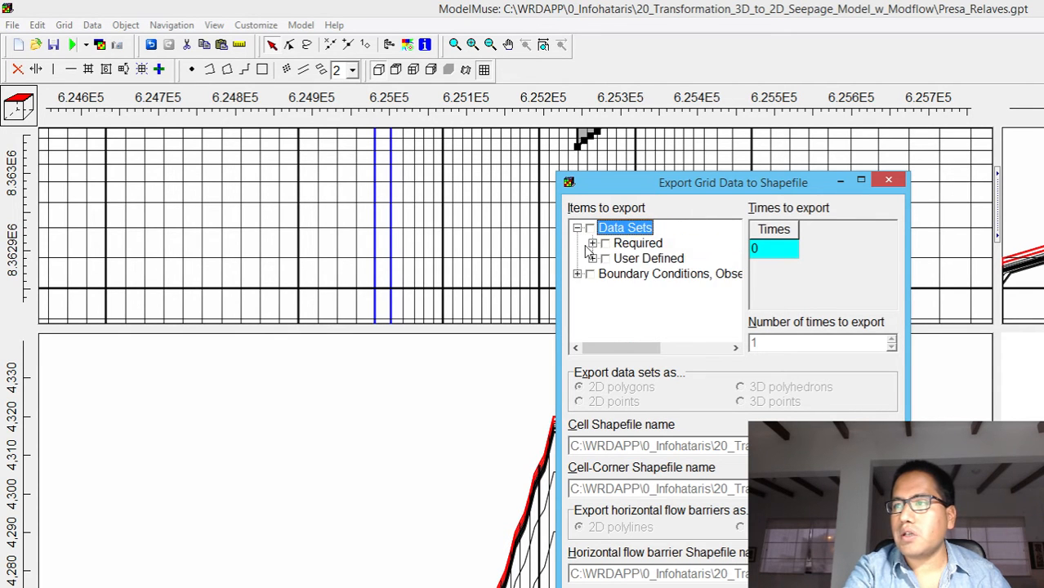
click(593, 258)
click(592, 244)
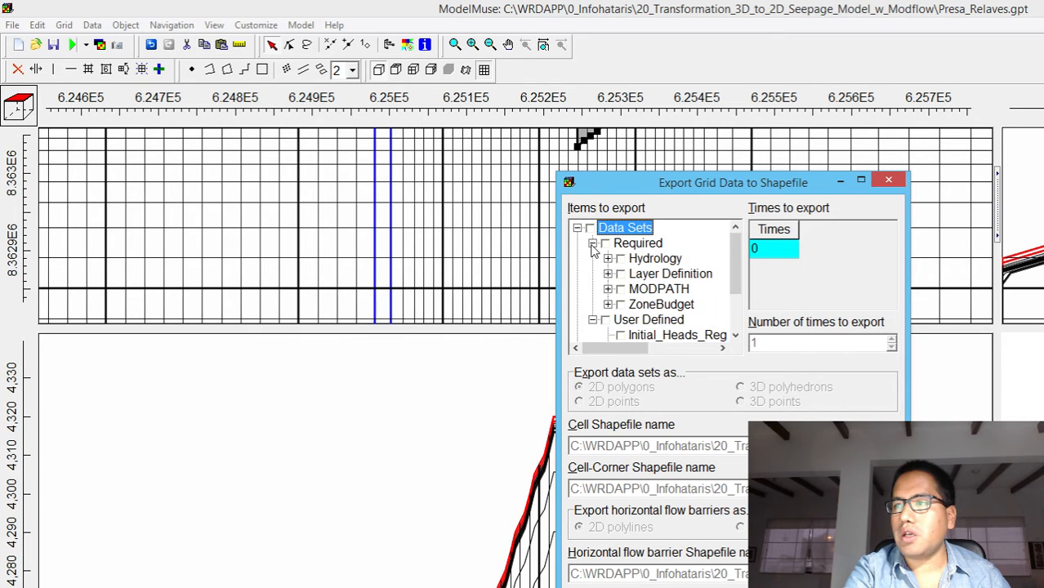
click(608, 258)
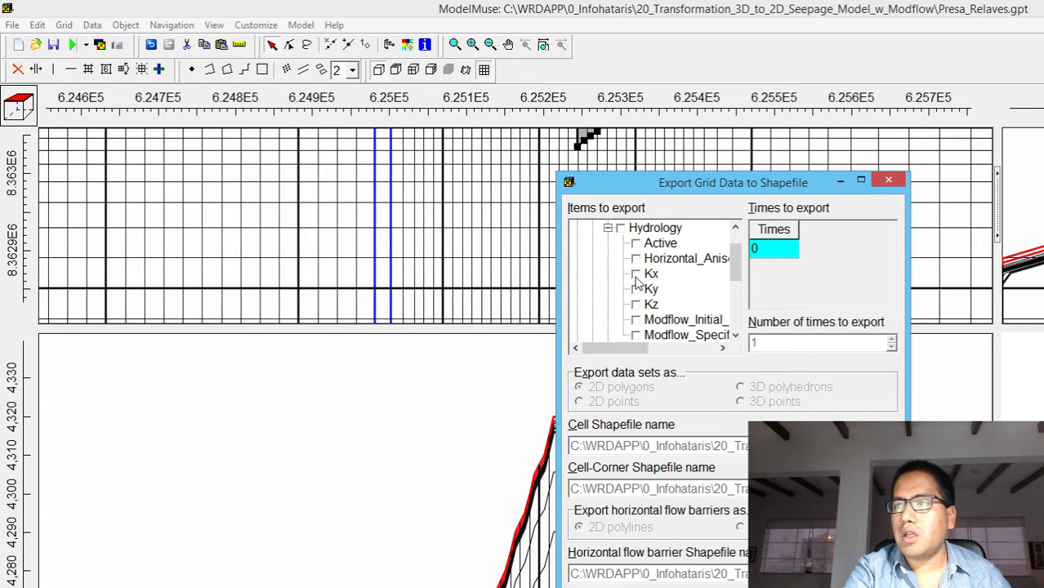
click(636, 274)
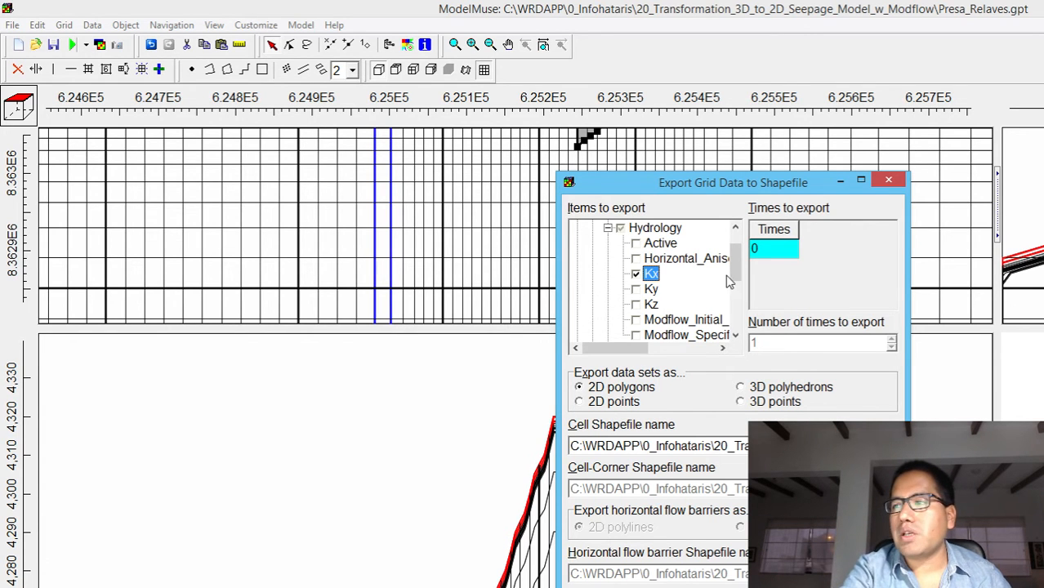
Include the Model_Top data set from the required Layer Definition group in the grid export
drag(627, 351, 655, 351)
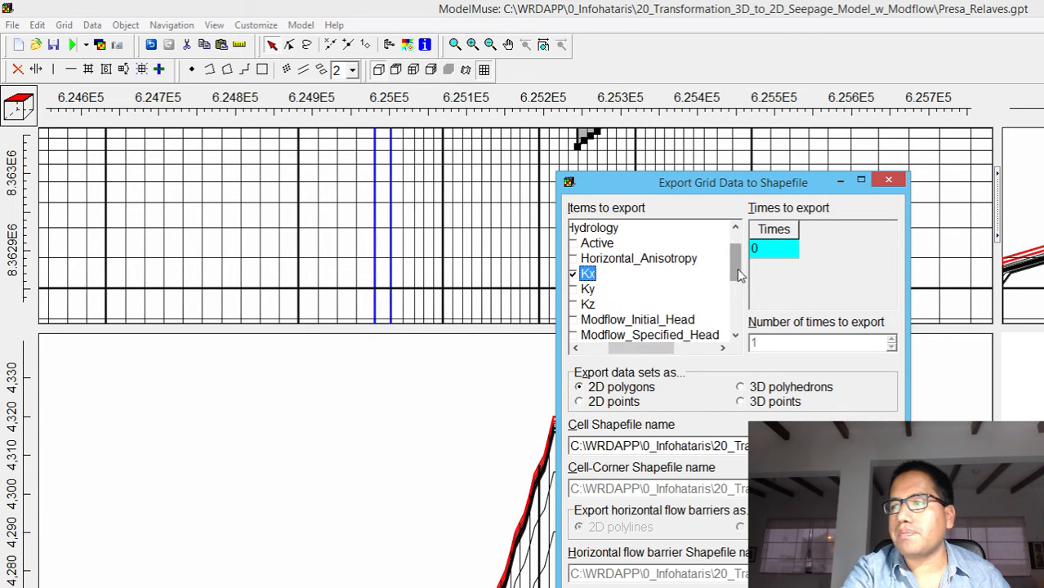
scroll(738, 292, down, 1)
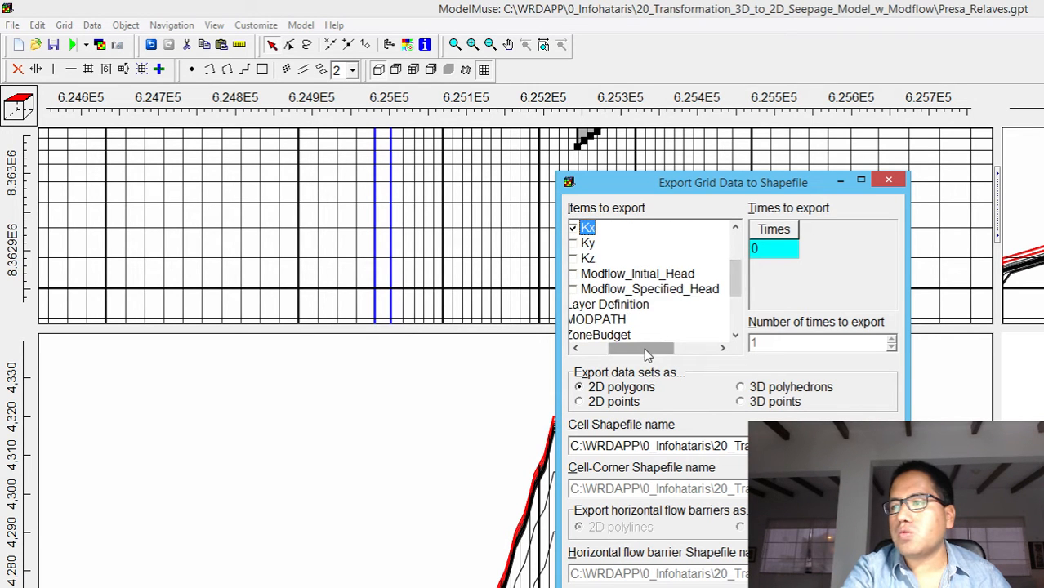
drag(646, 350, 619, 354)
click(609, 305)
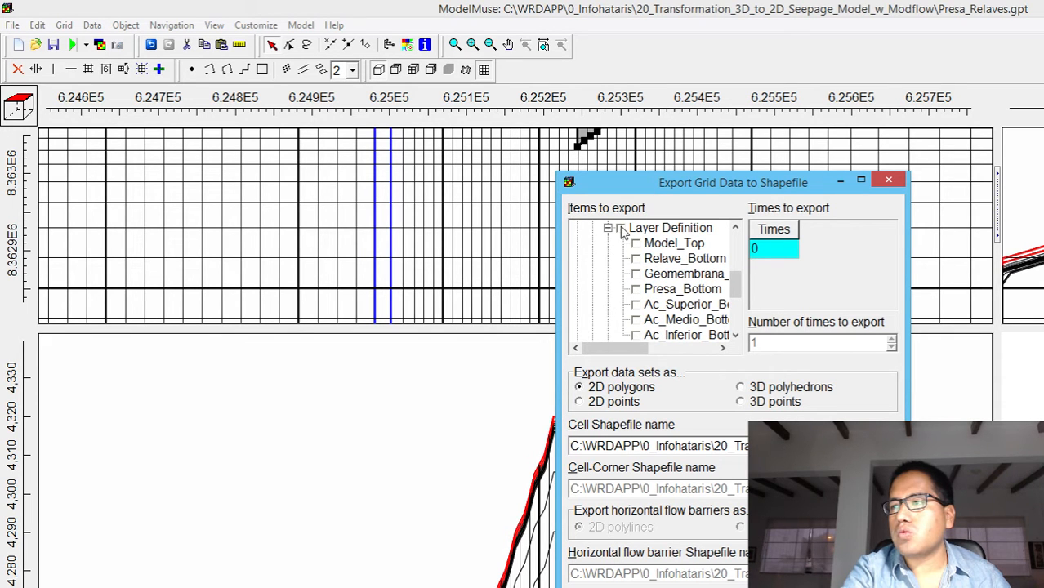
click(636, 243)
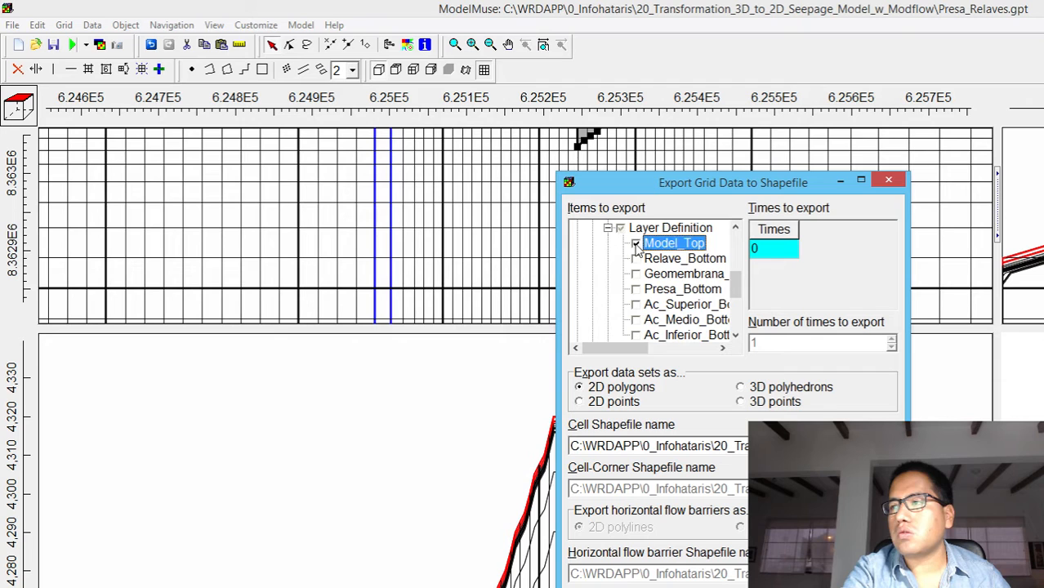
Remove the Kx data set from the items to export and return to the Layer Definition group
drag(734, 286, 735, 249)
click(636, 273)
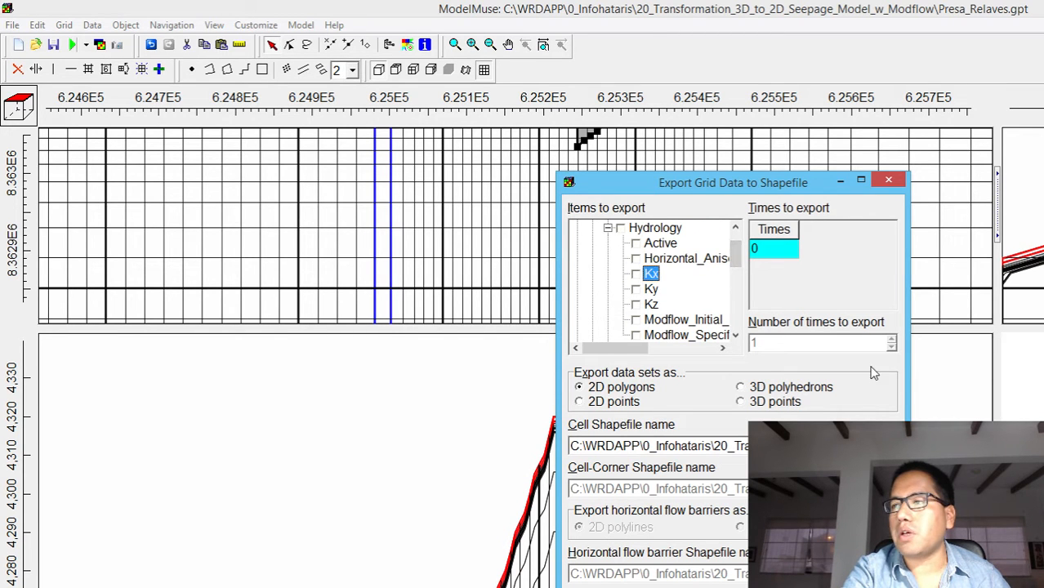
drag(734, 261, 733, 286)
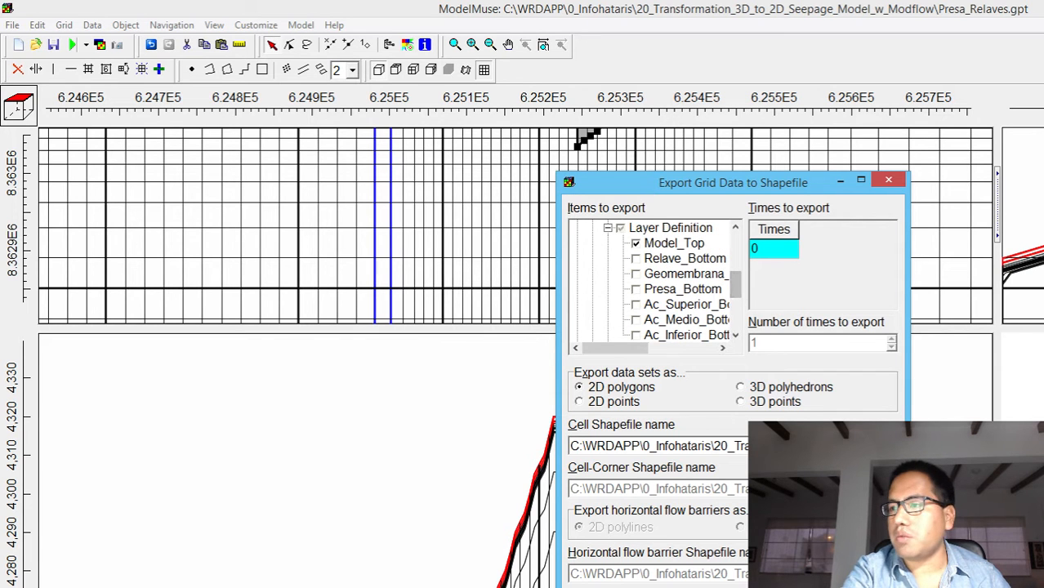
Set the cell shapefile name to Grid.shp in the Shps folder and export the grid data
click(889, 446)
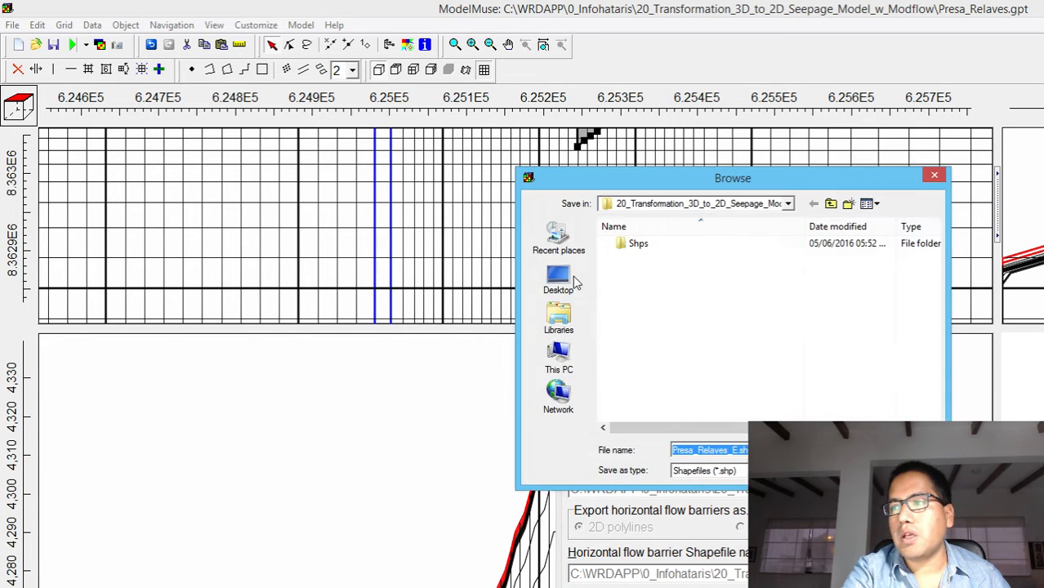
click(640, 244)
double_click(640, 244)
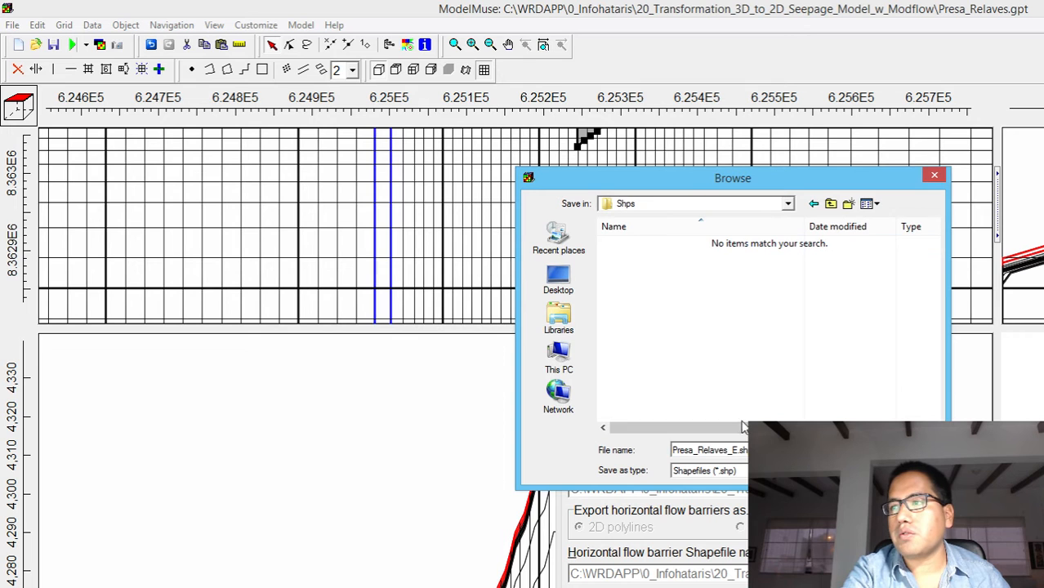
double_click(737, 450)
click(734, 450)
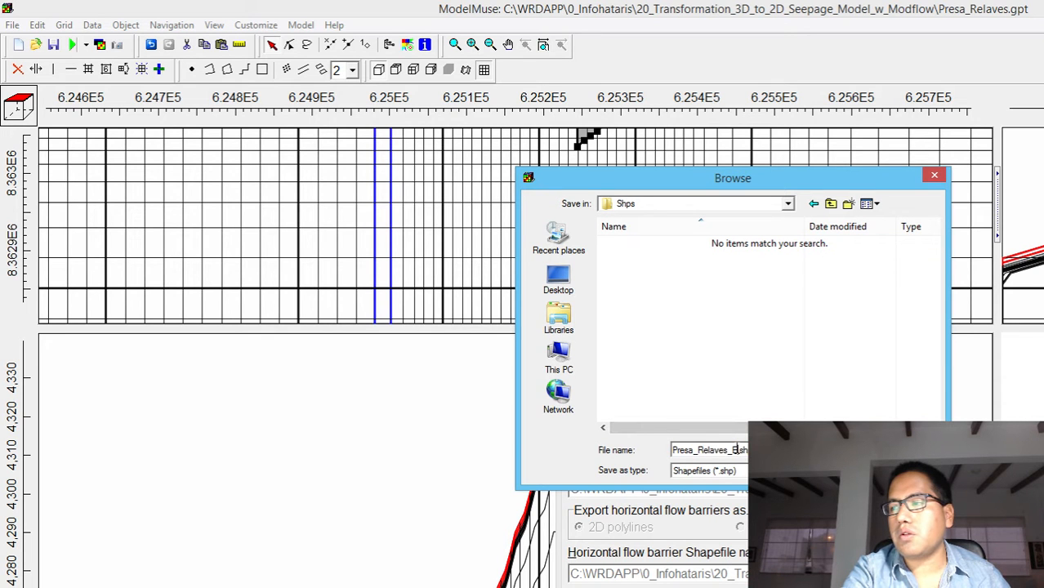
drag(734, 449, 636, 449)
text(Grid.shp)
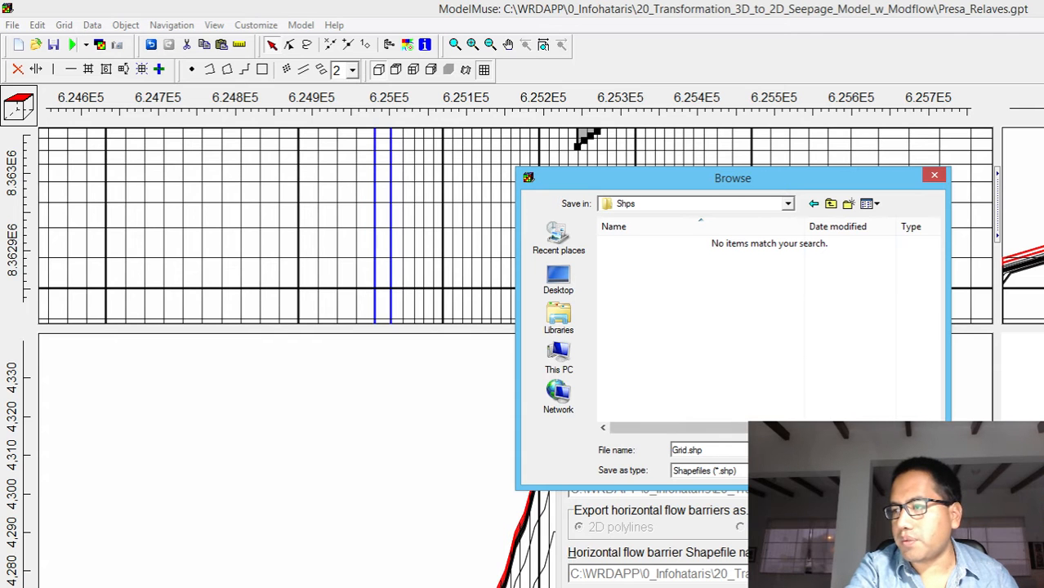
key(Return)
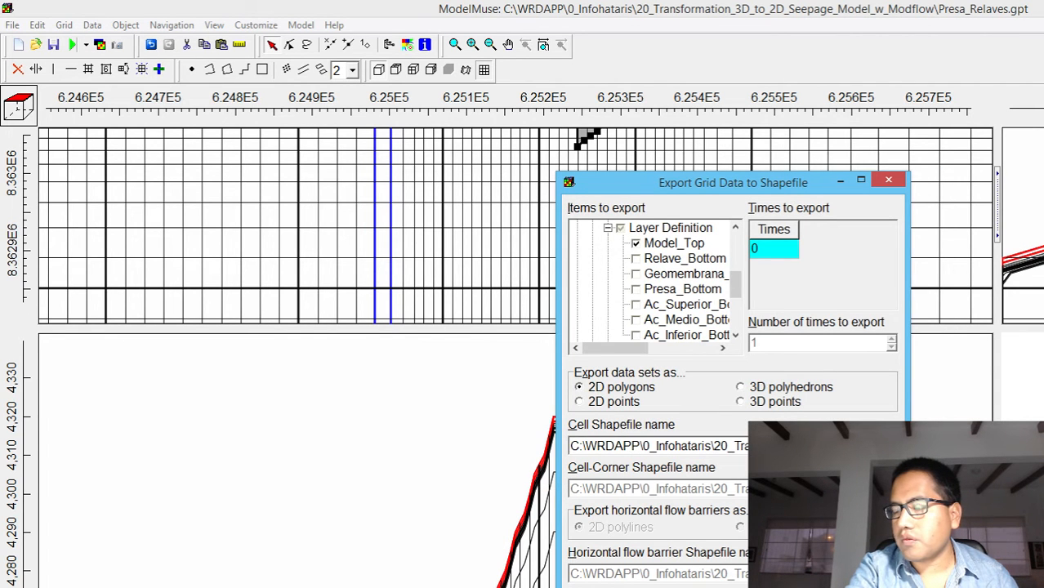
key(Return)
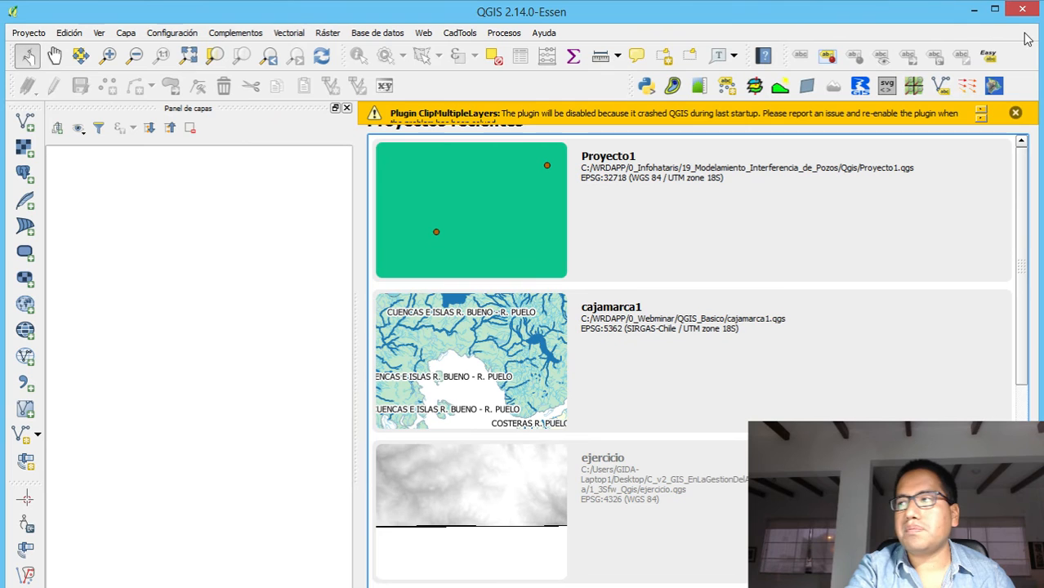
Switch to QGIS, dismiss the plugin warning and add Grid.shp from the Shps folder of 20_Transformation_3D_to_2D_Seepage_Model_w_Modflow as a vector layer
click(1014, 115)
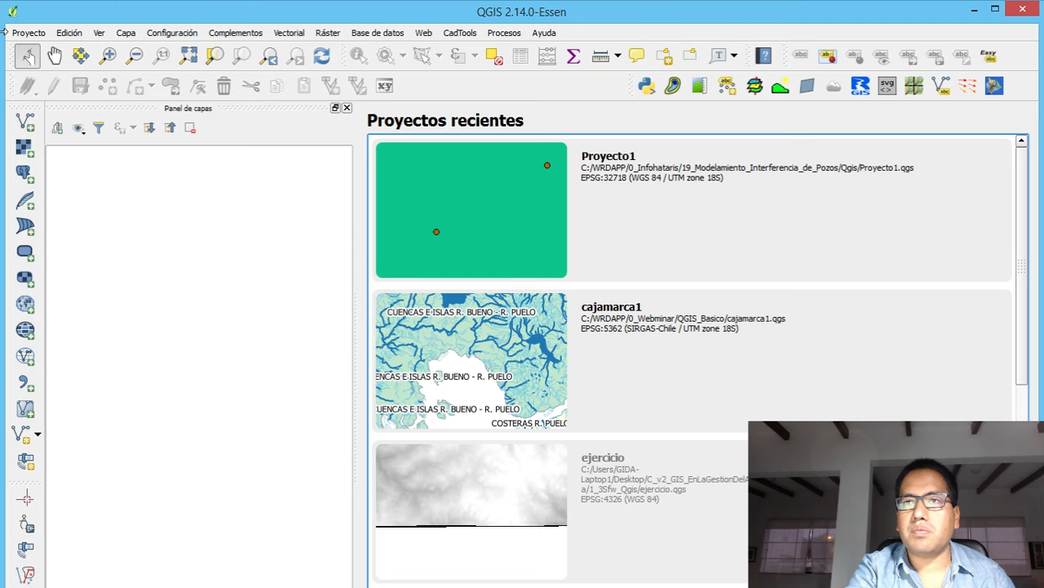
click(24, 121)
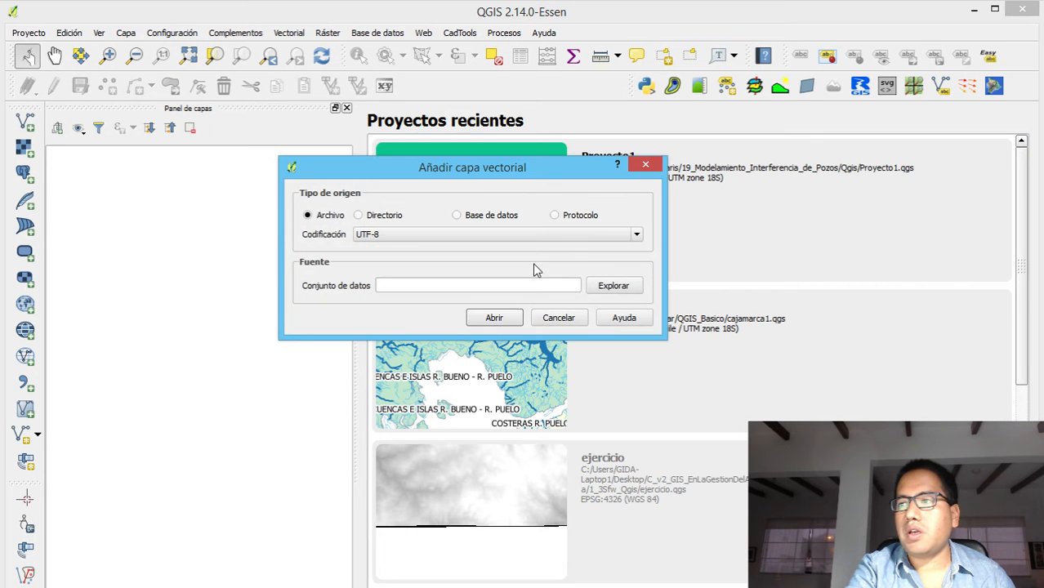
click(613, 285)
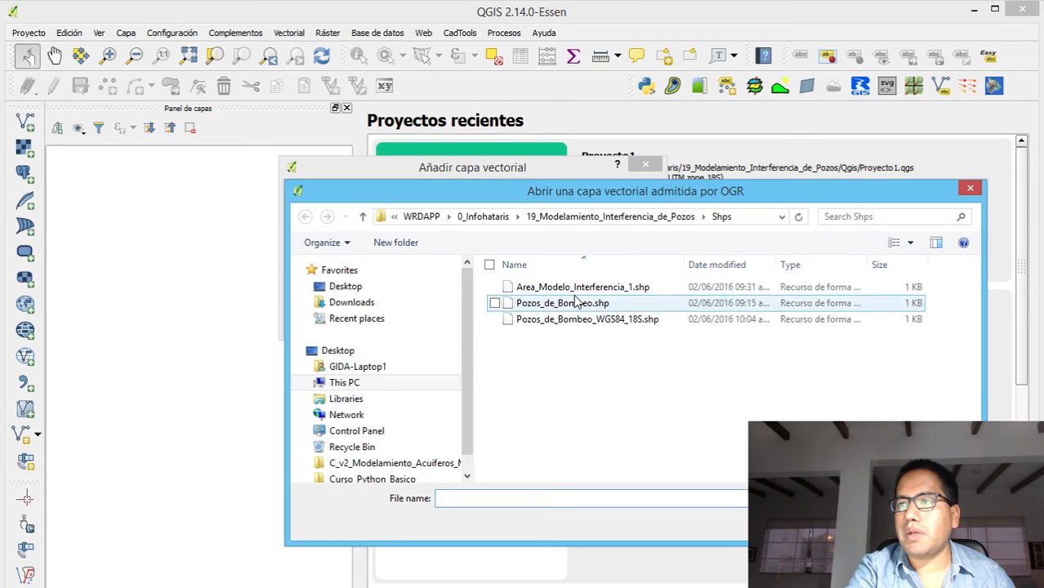
click(482, 217)
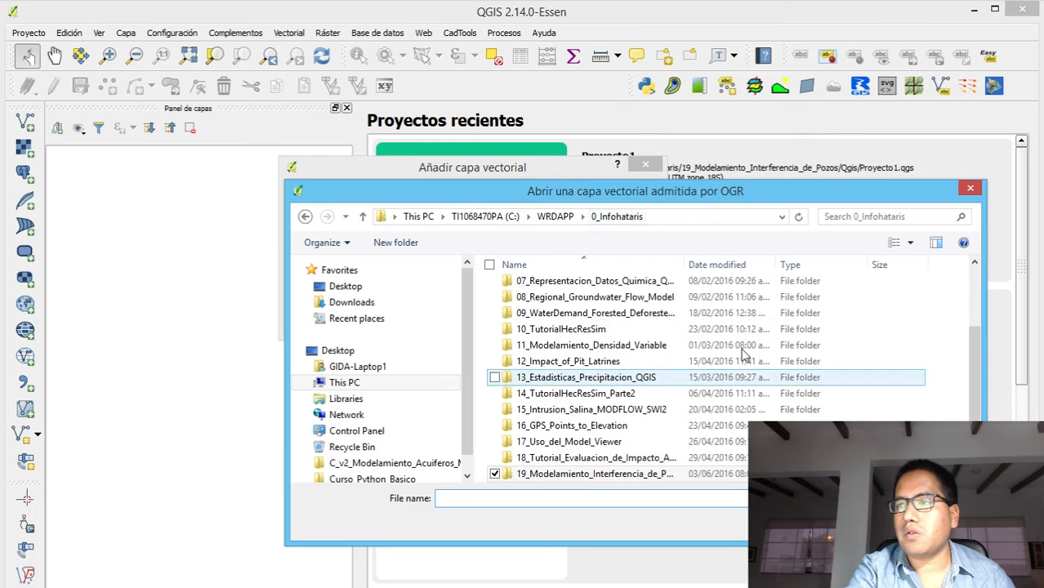
scroll(973, 388, down, 1)
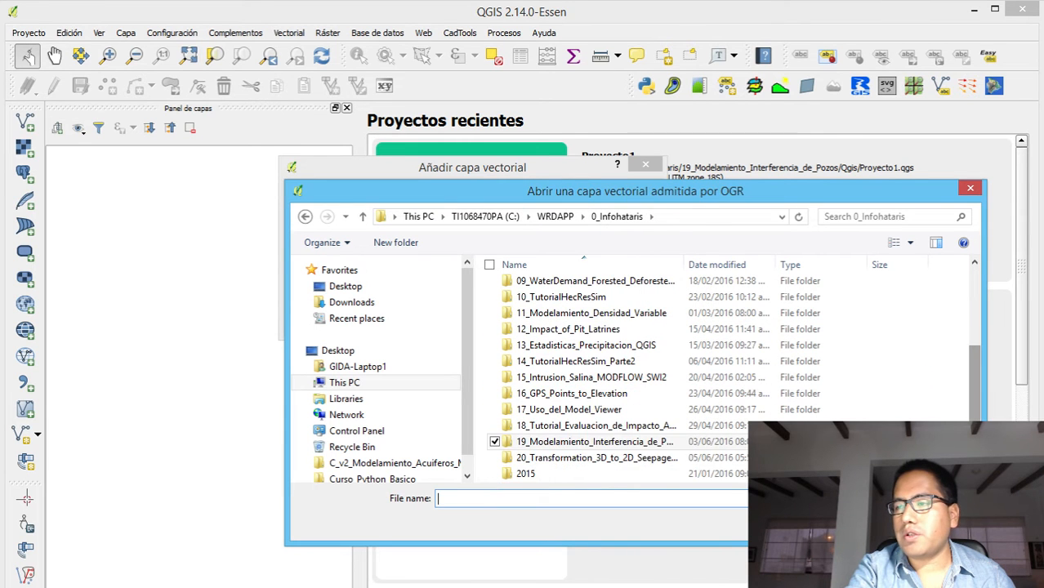
click(621, 463)
double_click(621, 462)
double_click(535, 288)
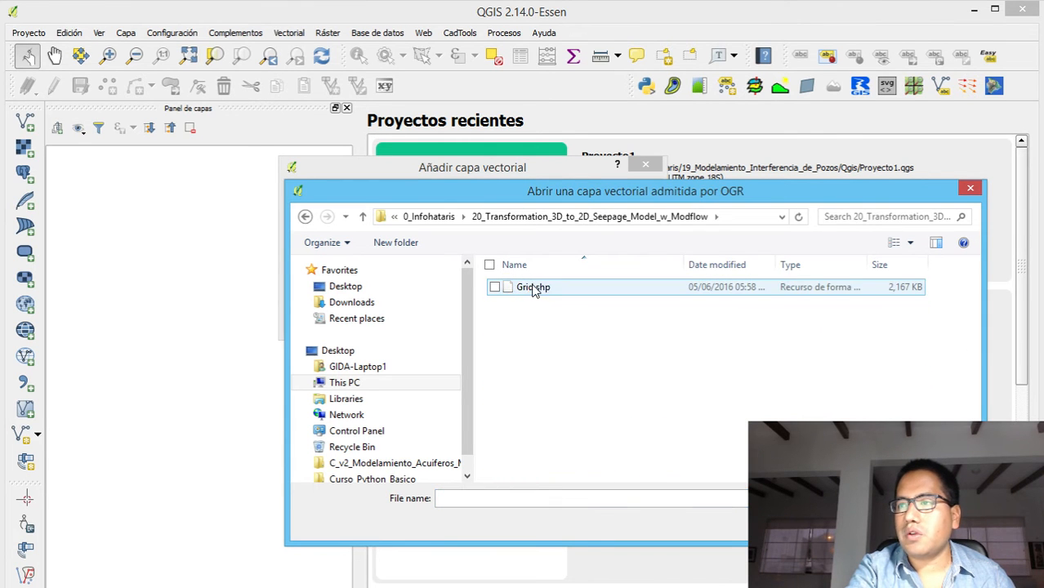
click(539, 286)
double_click(539, 286)
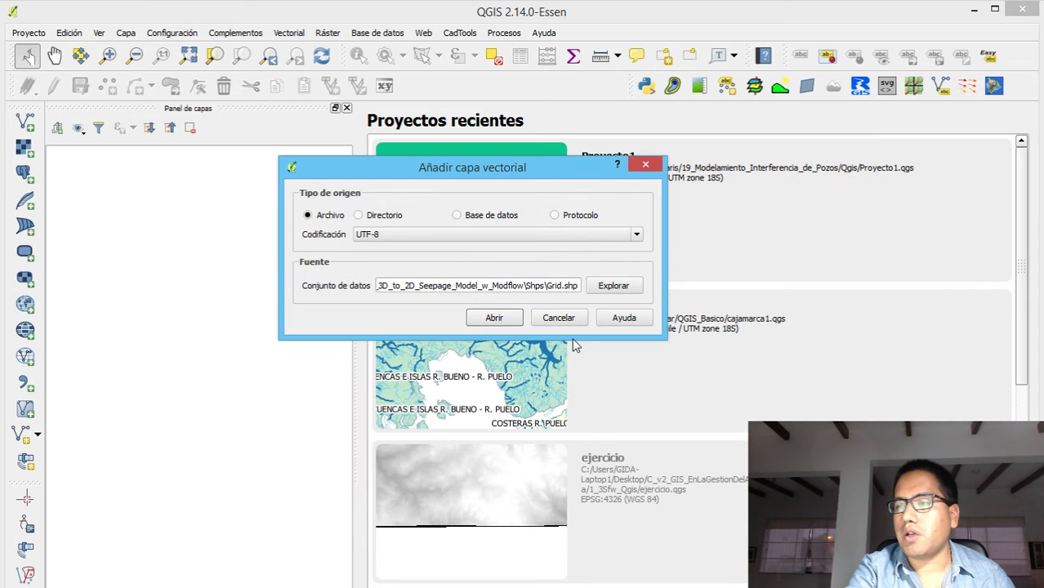
click(477, 319)
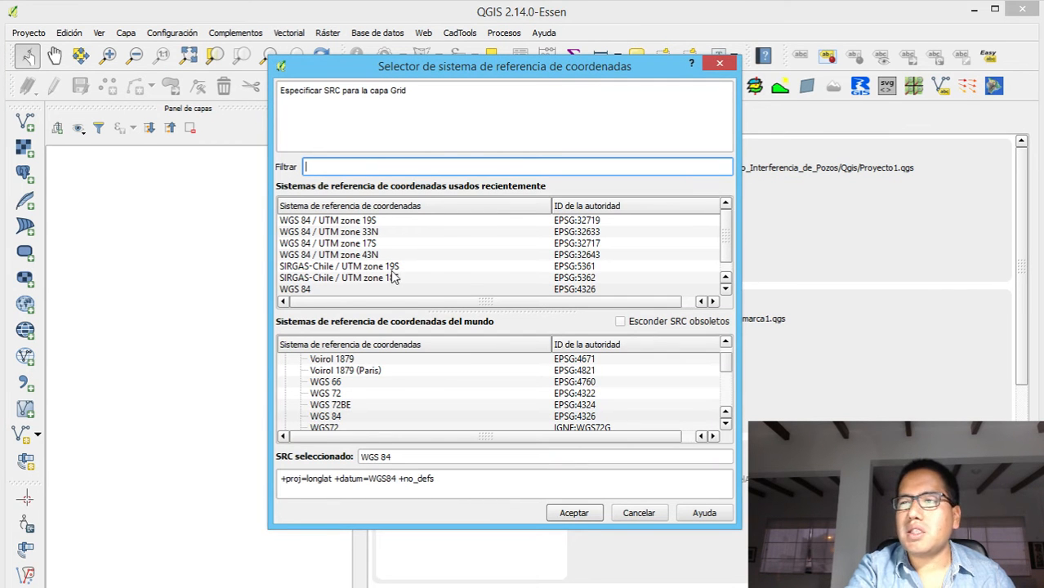
text(2171)
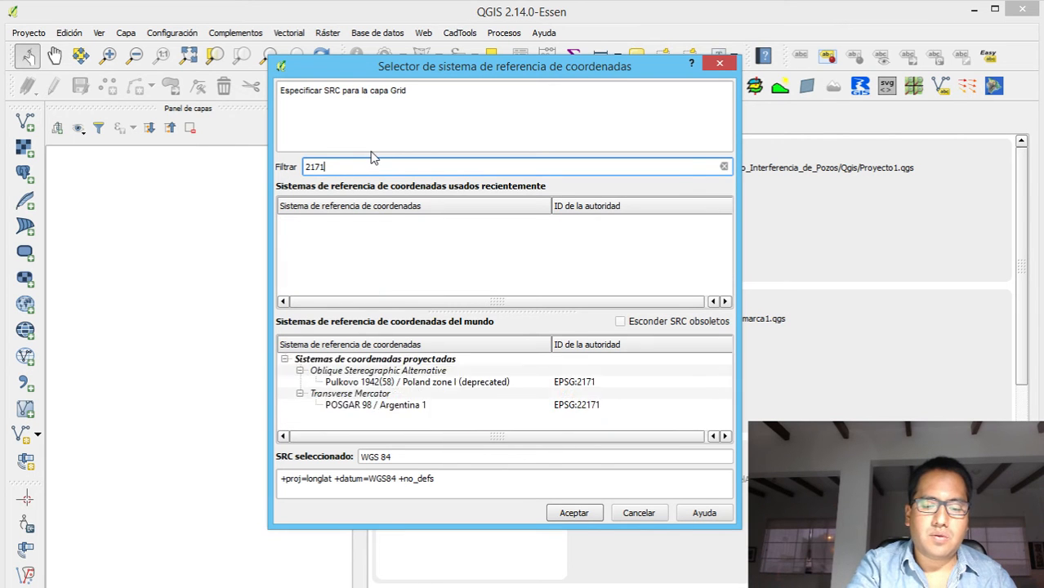
key(BackSpace)
key(BackSpace)
key(BackSpace)
key(BackSpace)
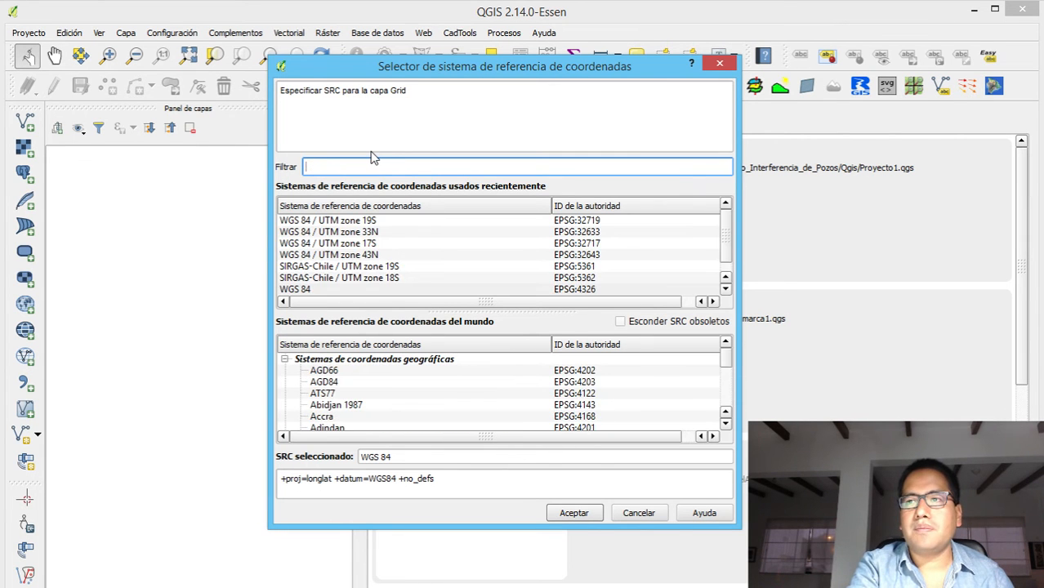
Assign WGS 84 / UTM zone 18S (EPSG:32718) to the Grid layer and show its full extent
text(32718)
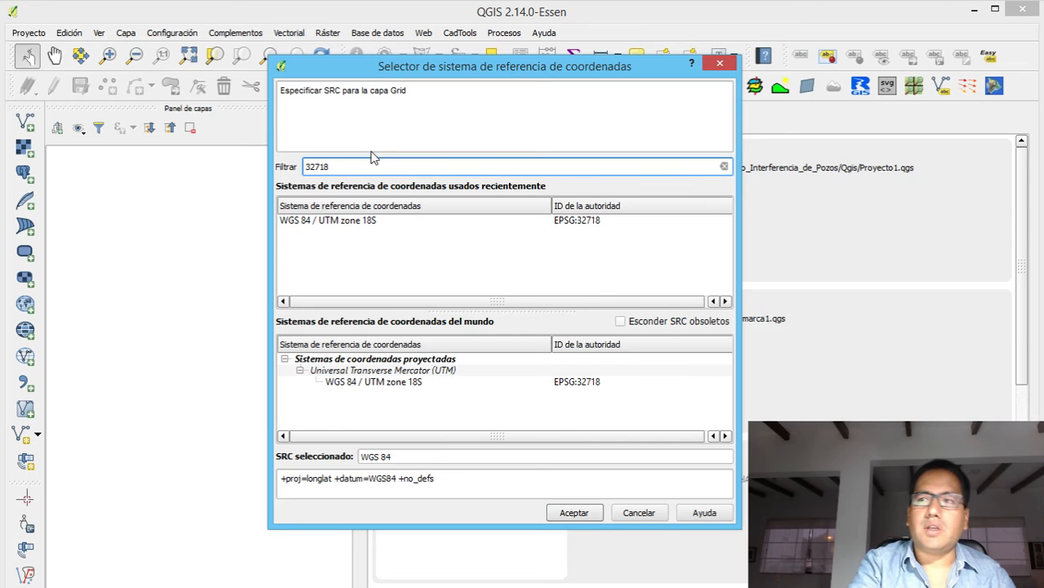
click(343, 221)
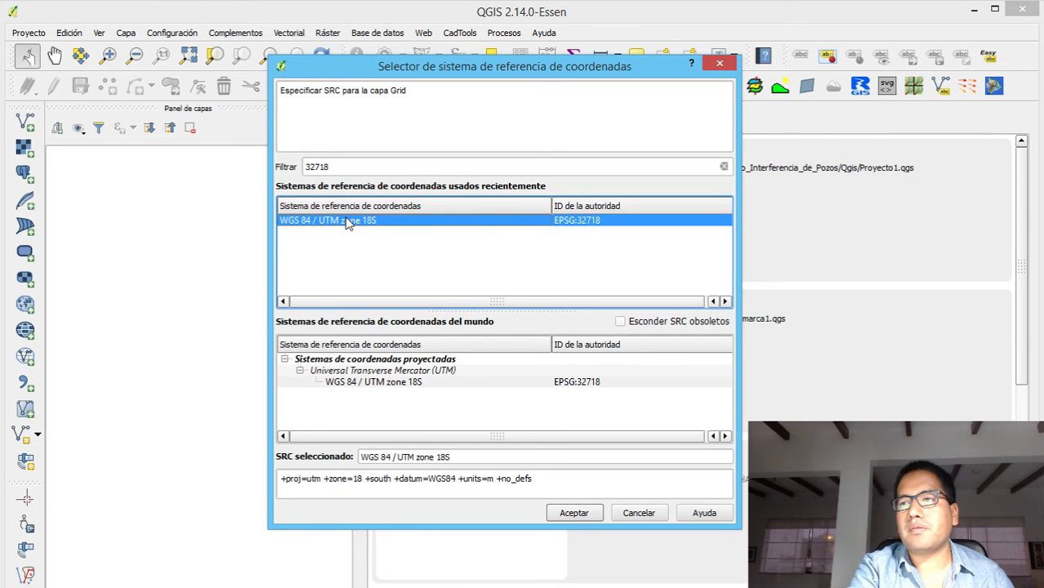
click(561, 518)
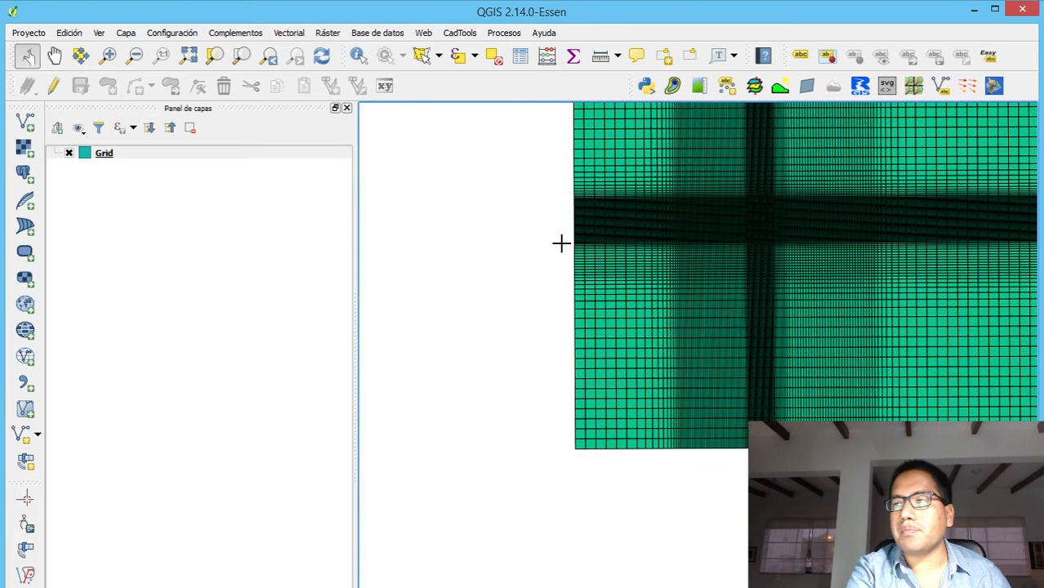
click(189, 55)
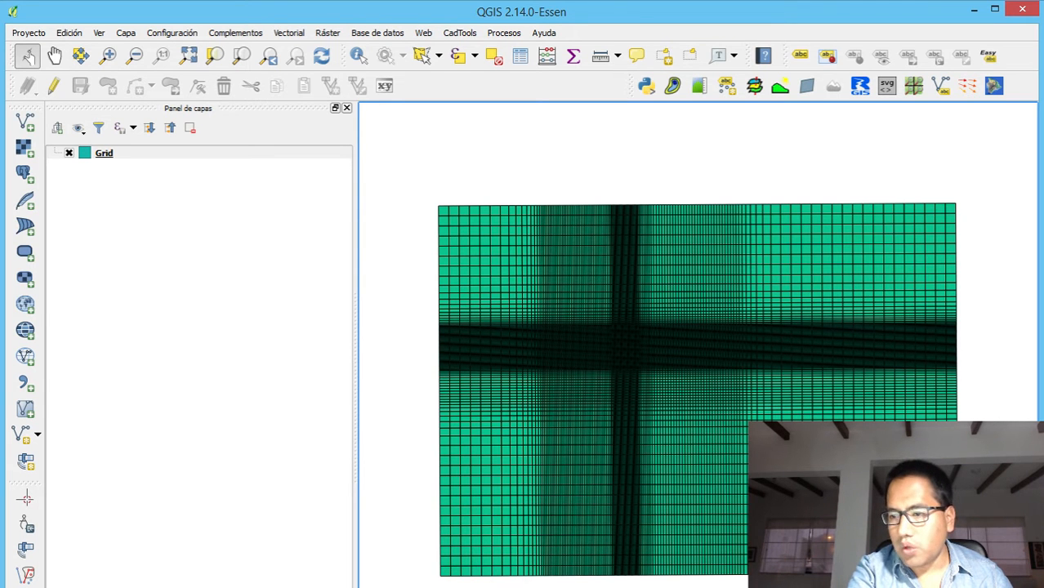
Switch to ModelMuse and examine where the selected grid row crosses the dam in the top view
key(alt+Tab)
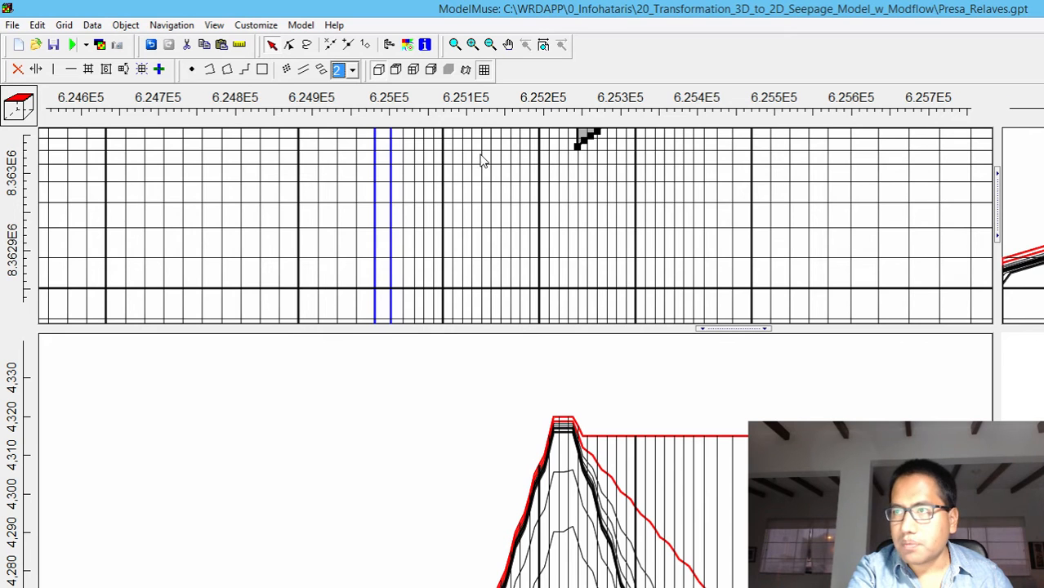
click(508, 44)
drag(530, 211, 503, 307)
drag(556, 188, 506, 354)
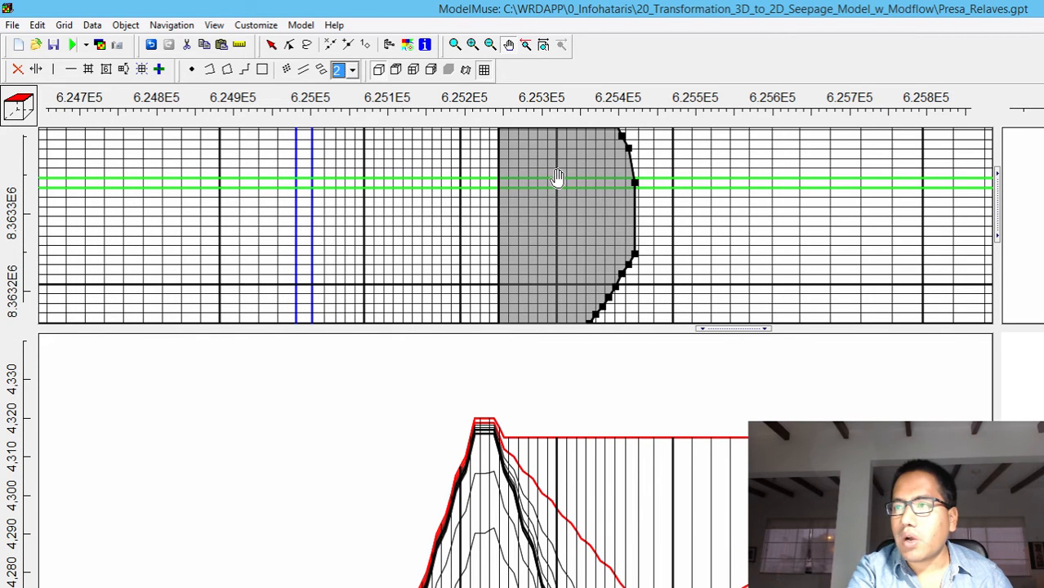
click(272, 44)
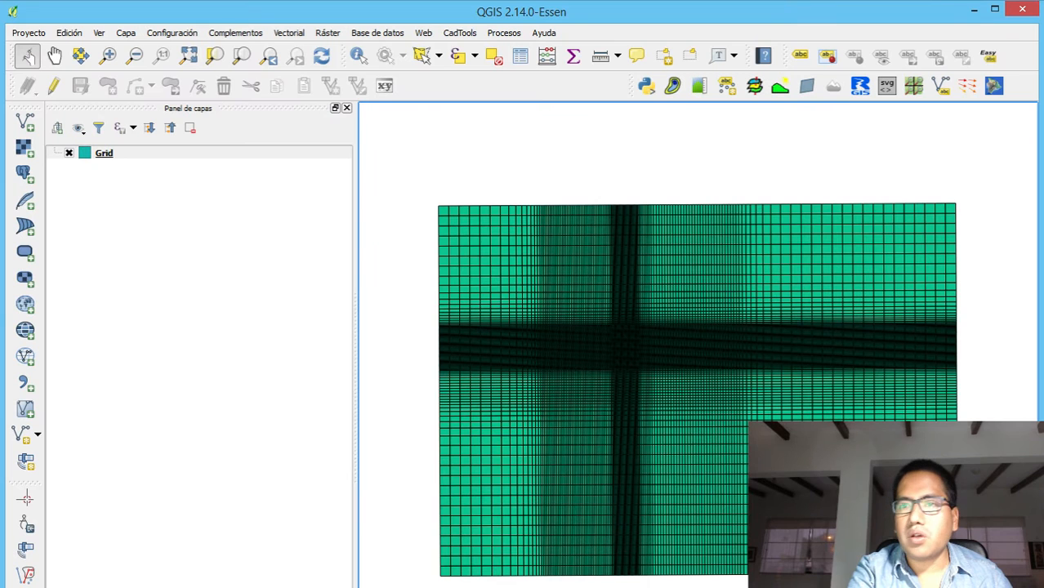
In QGIS, filter the Grid layer with the expression "ROW" = 50, testing the query before applying it
click(101, 155)
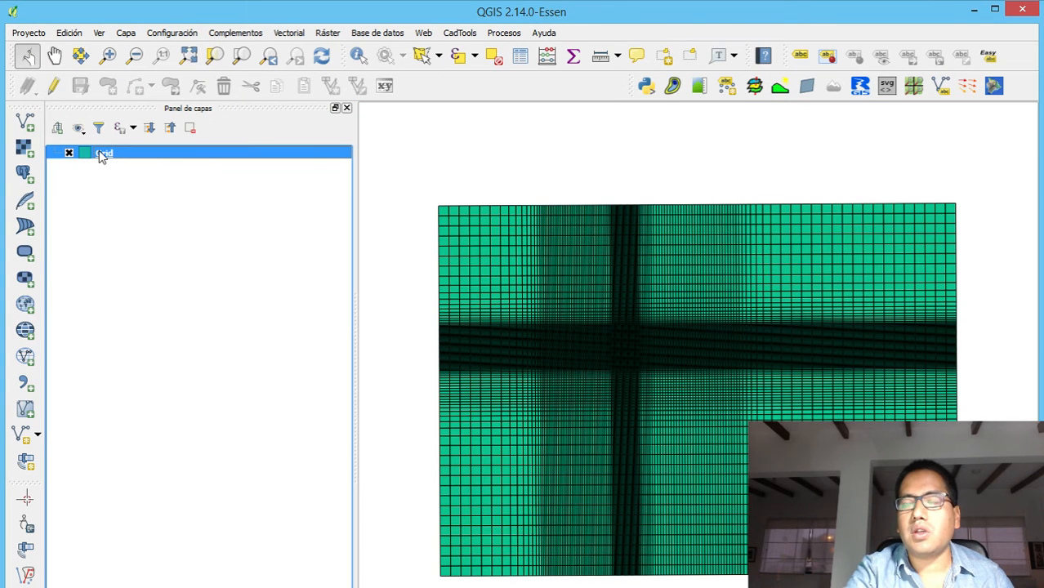
right_click(101, 155)
mouse_move(161, 278)
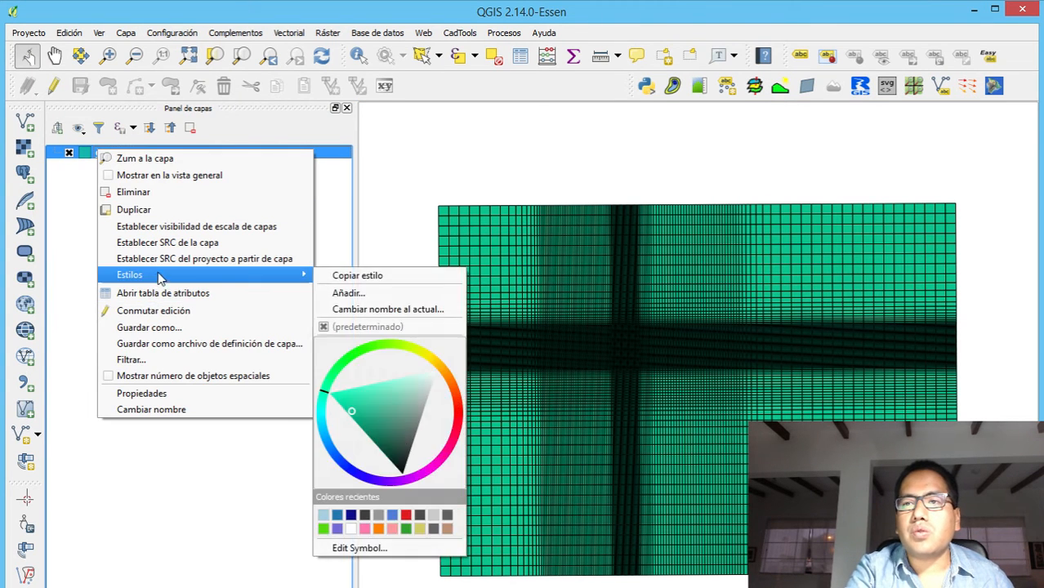
click(135, 357)
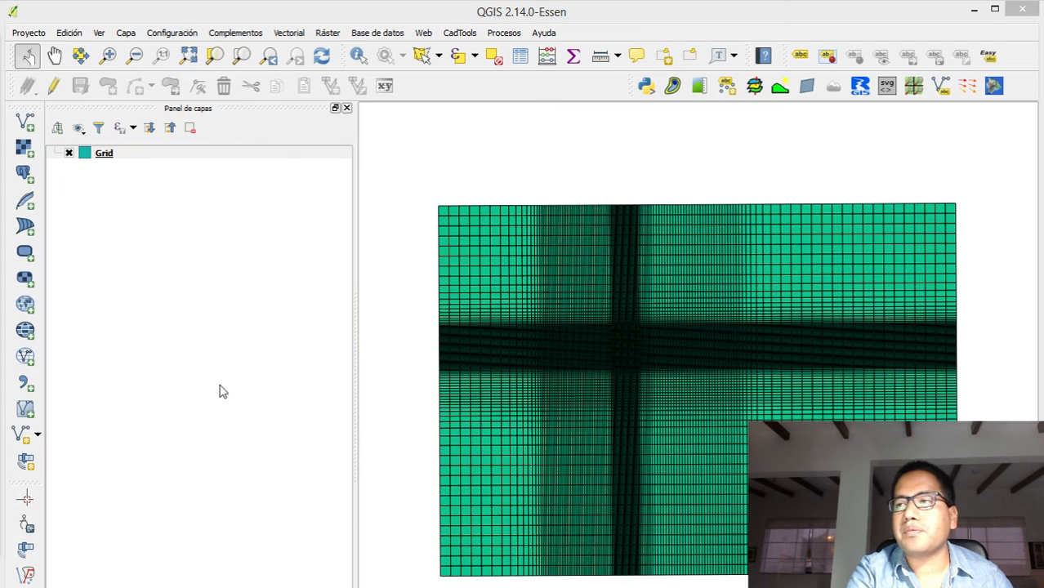
drag(181, 52, 657, 66)
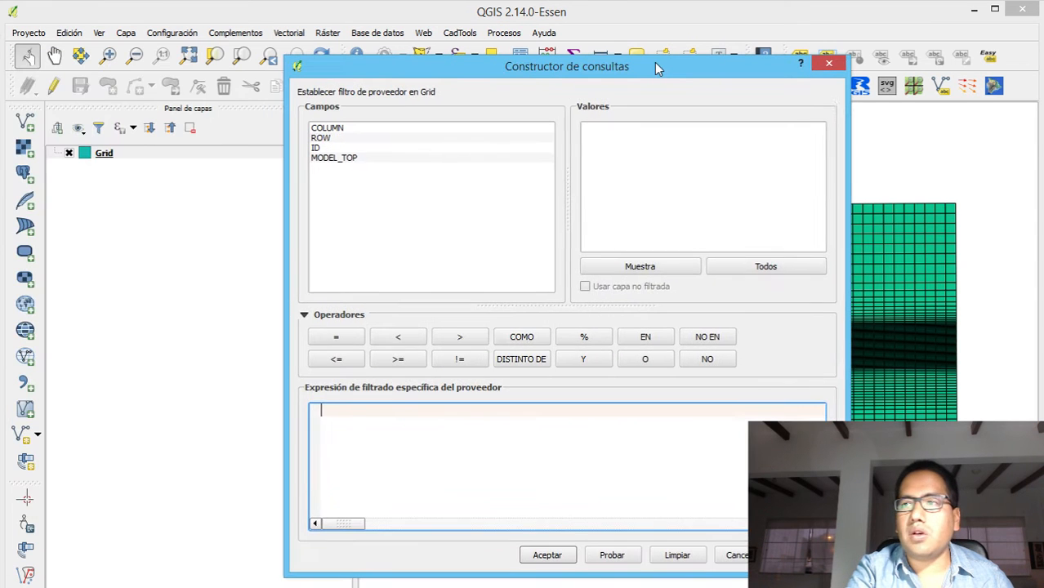
double_click(362, 138)
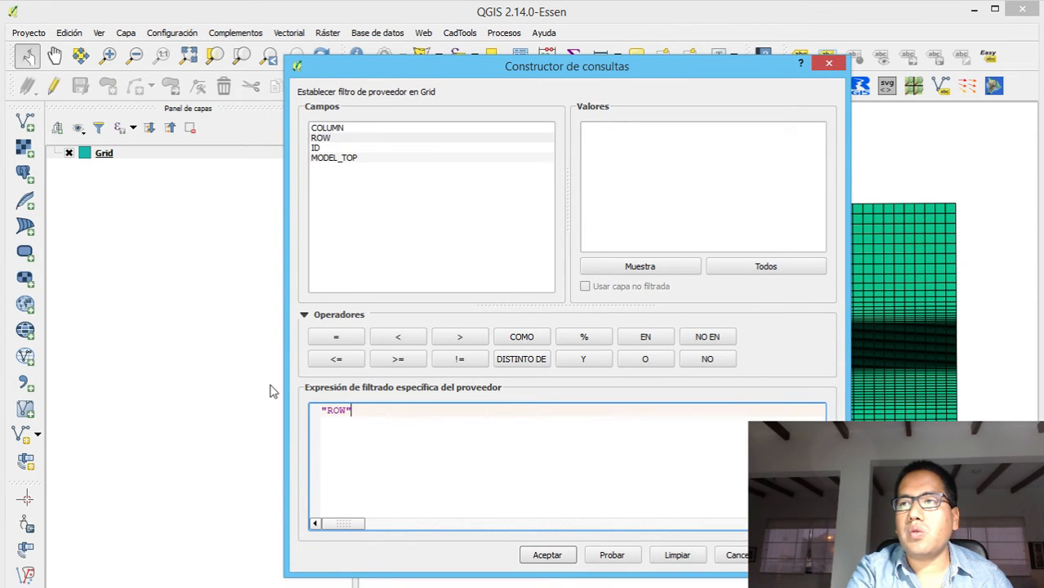
click(343, 337)
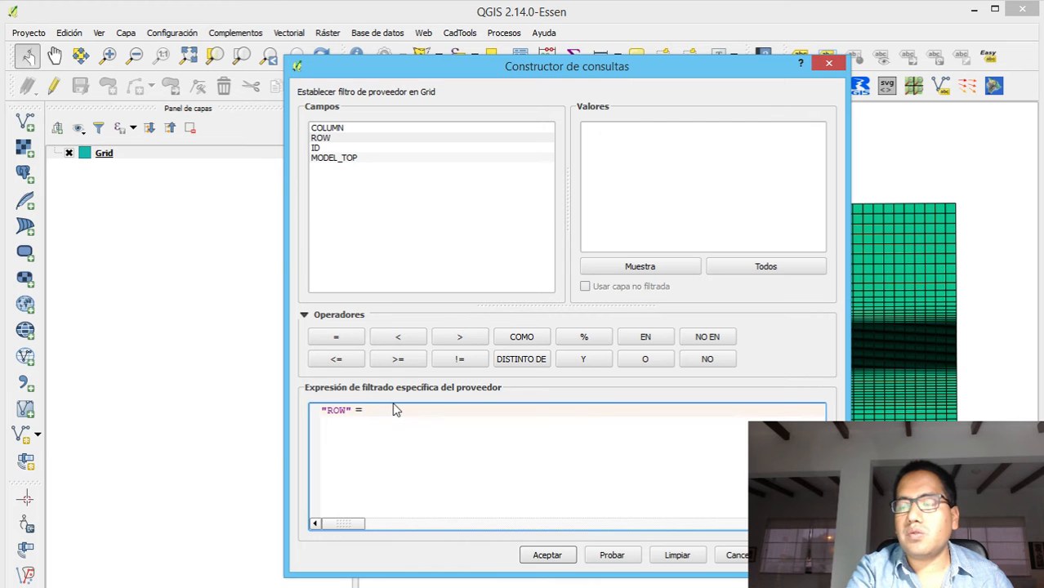
text(50)
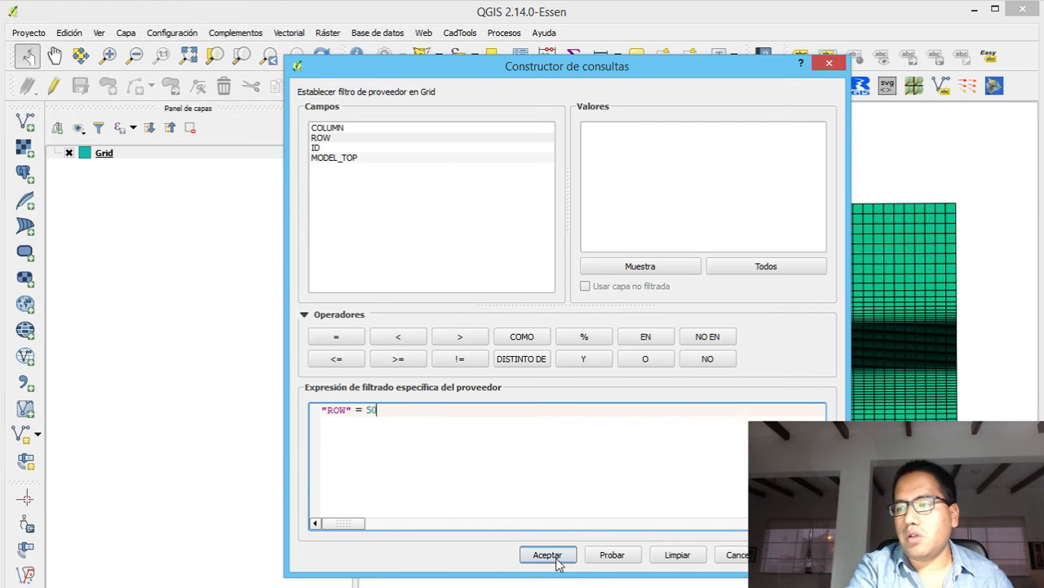
click(614, 557)
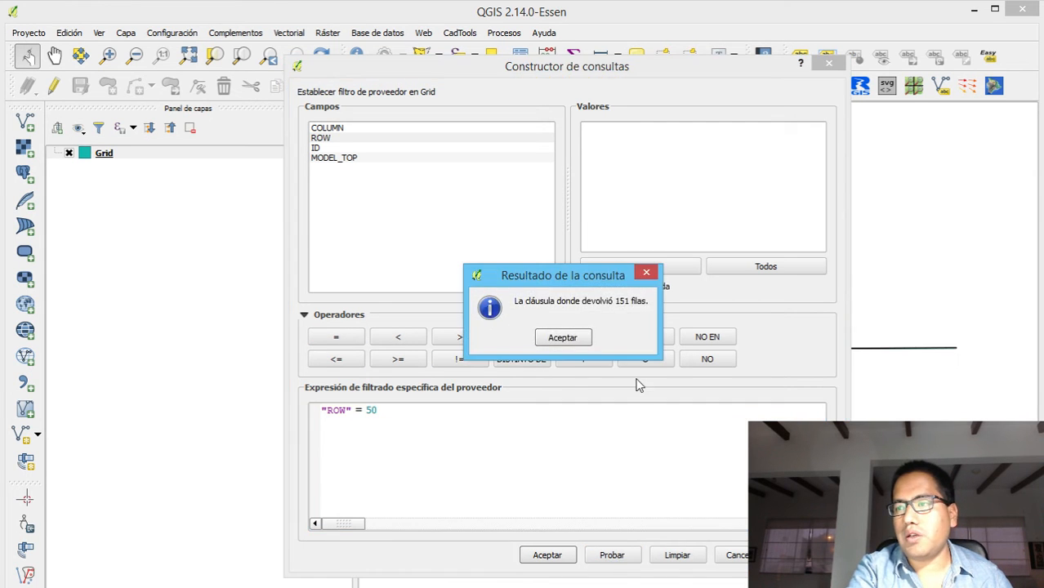
click(556, 337)
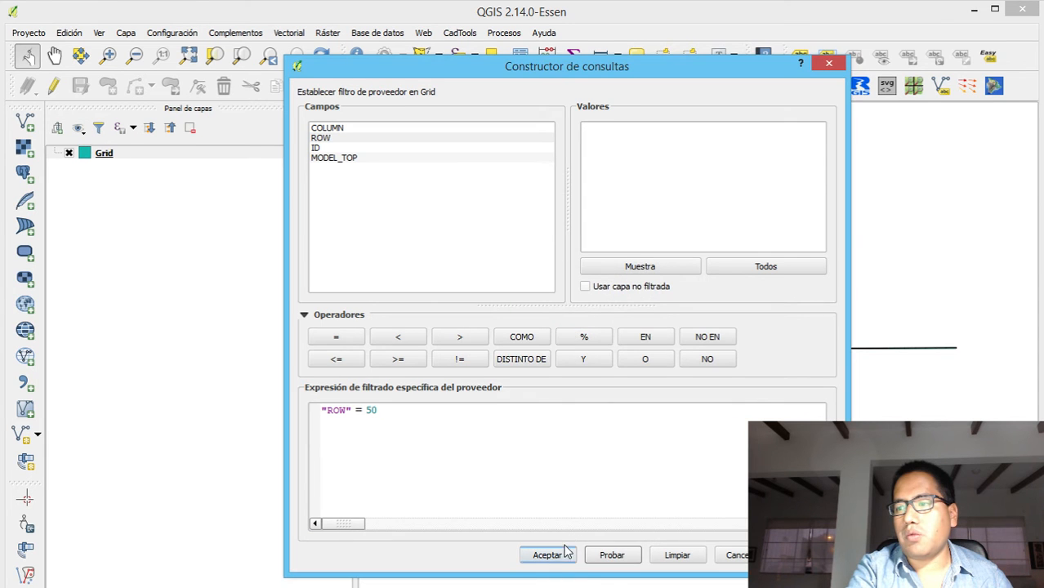
click(545, 555)
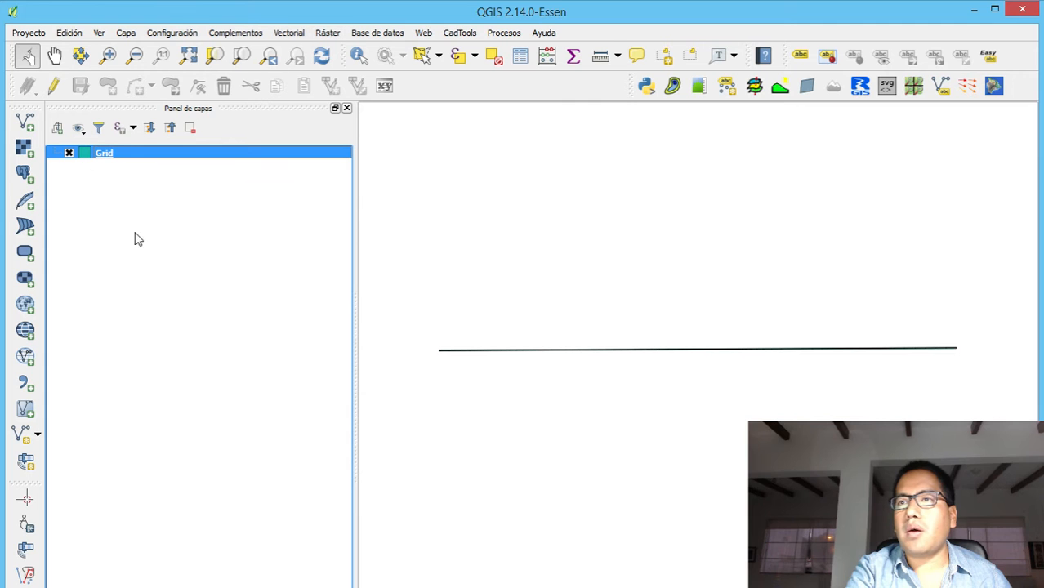
right_click(92, 155)
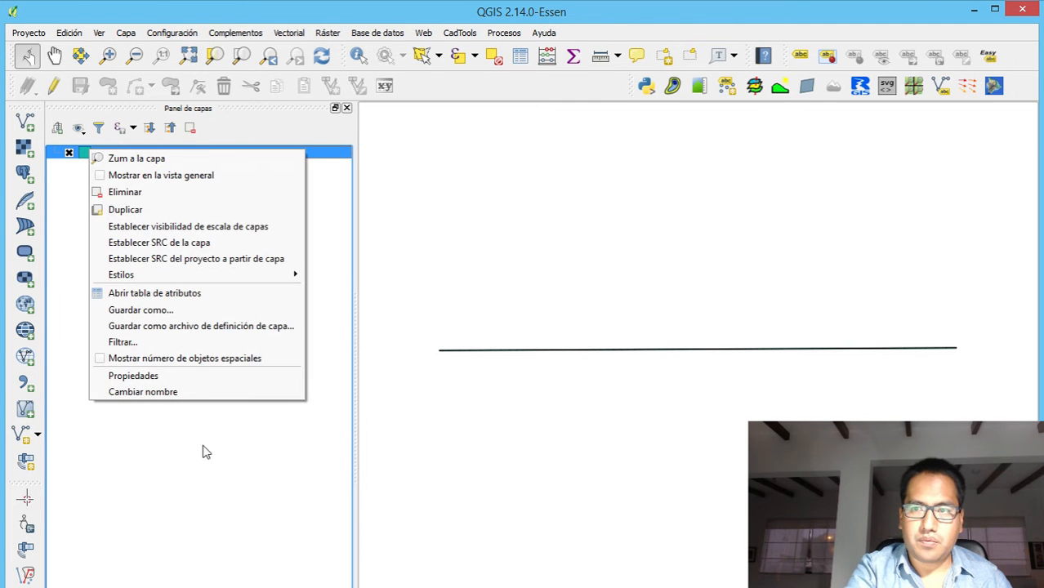
click(244, 324)
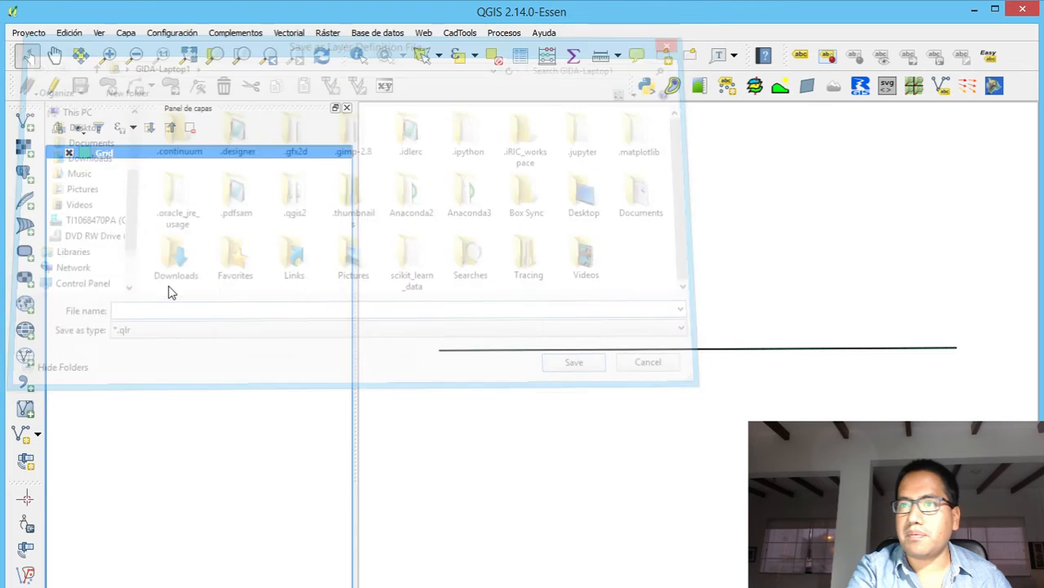
click(690, 33)
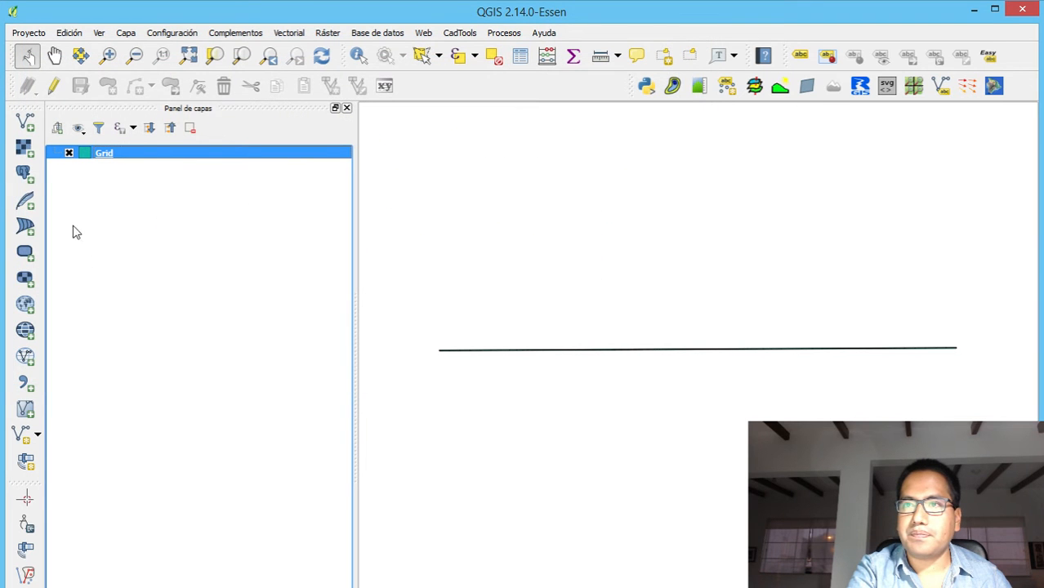
Save the filtered Grid layer as the ESRI shapefile Grid_Row50.shp in the Shps folder, adding it to the map
right_click(105, 158)
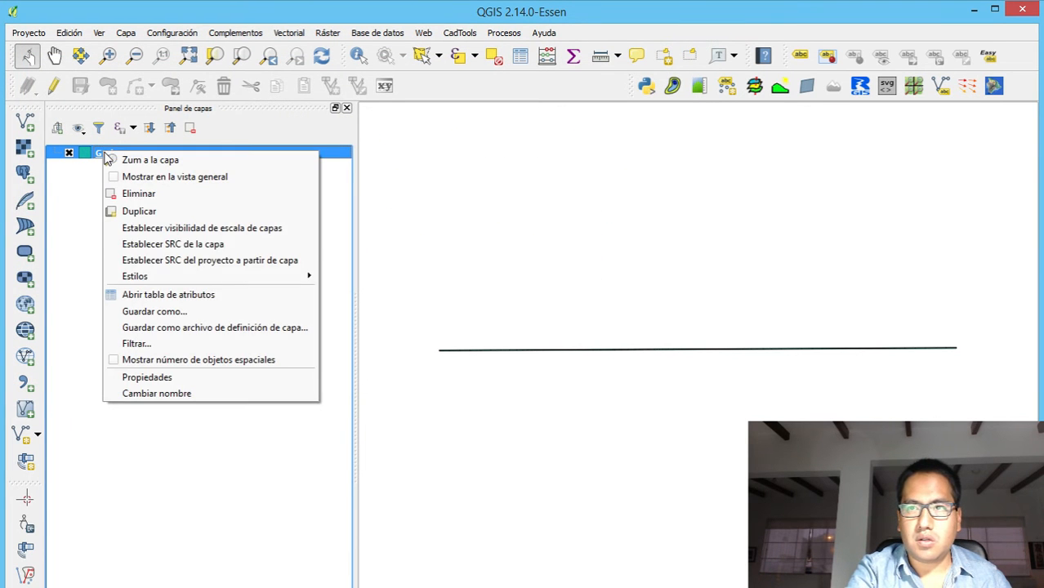
click(187, 311)
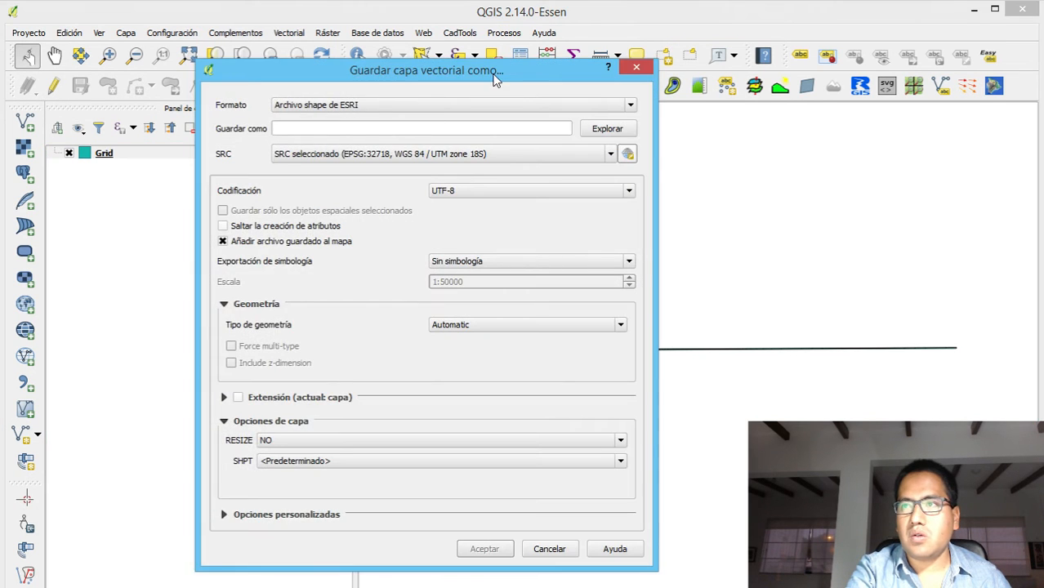
click(605, 129)
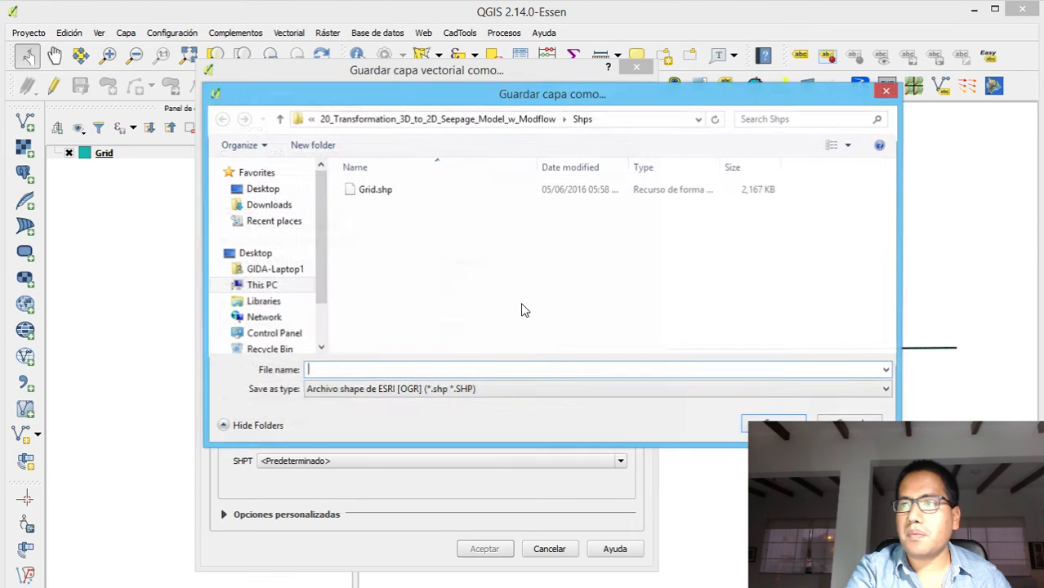
click(369, 196)
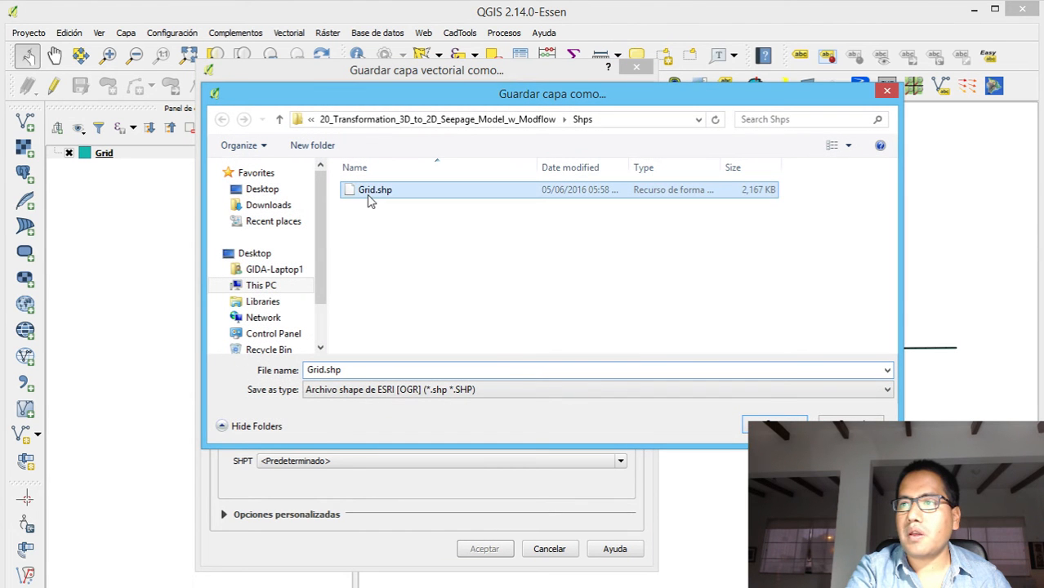
click(324, 374)
click(324, 373)
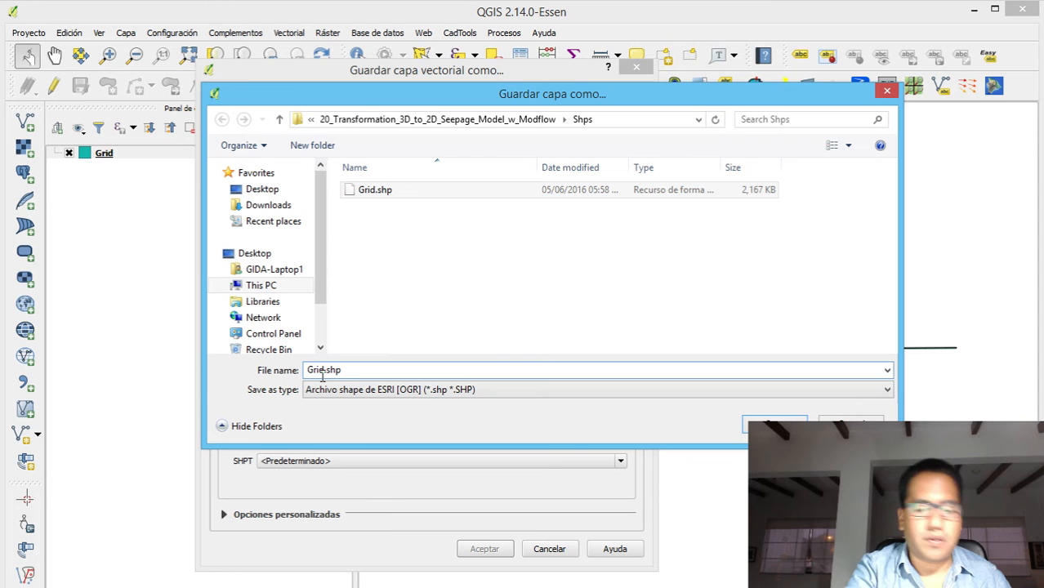
text(Tr)
key(BackSpace)
key(BackSpace)
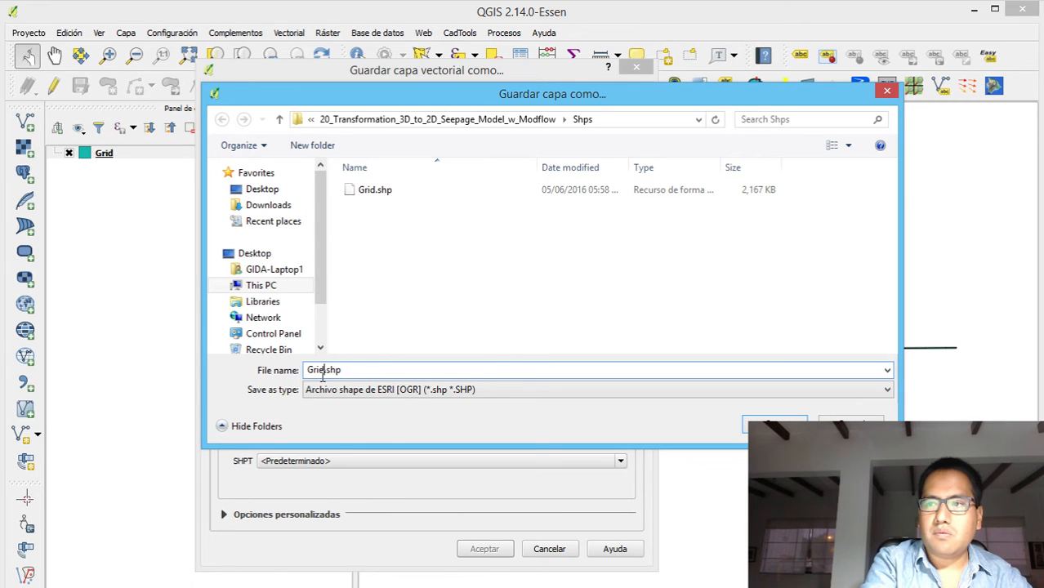
text(_Ro)
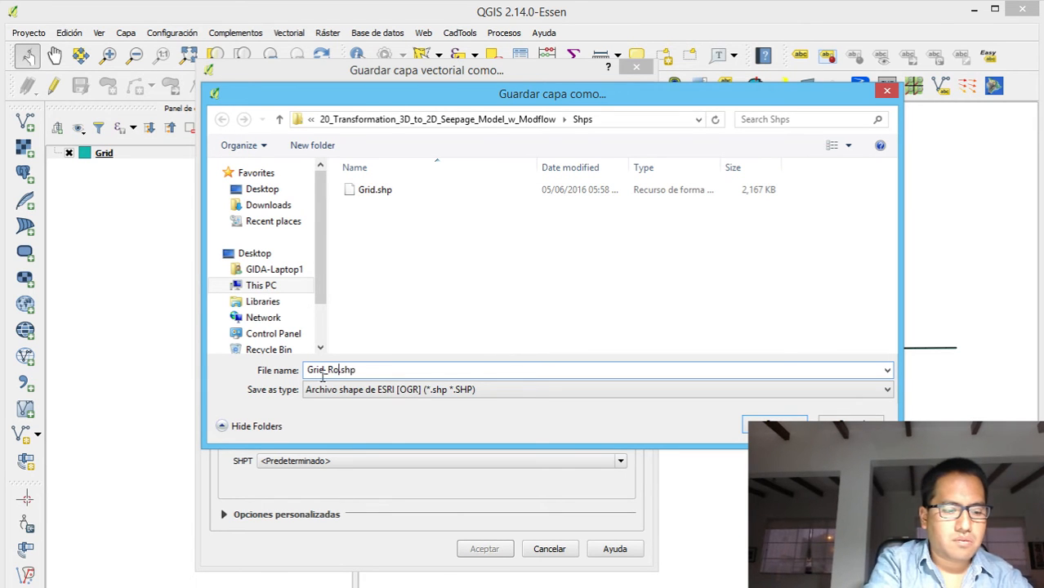
text(w50)
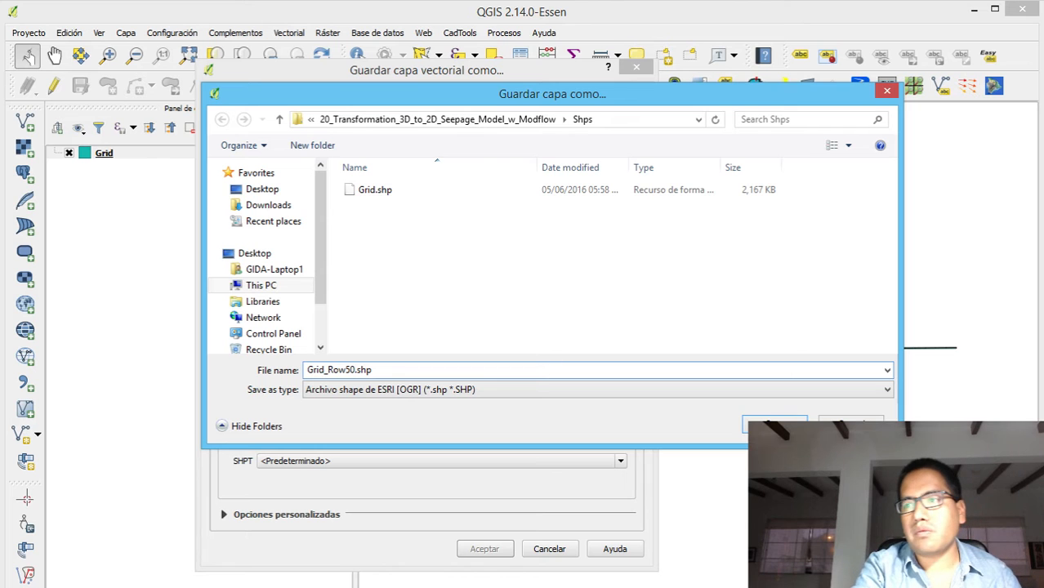
click(782, 423)
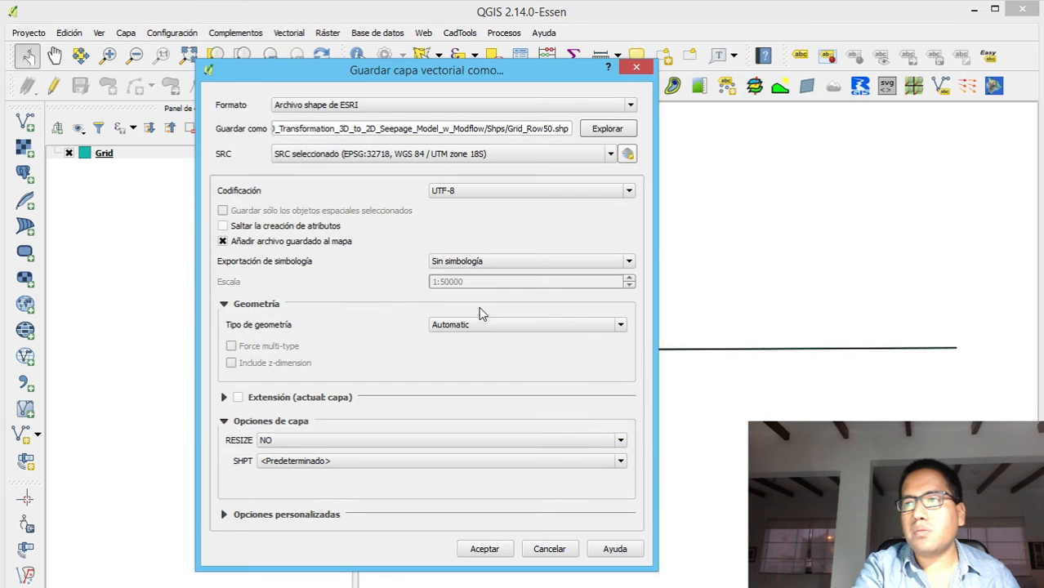
click(482, 547)
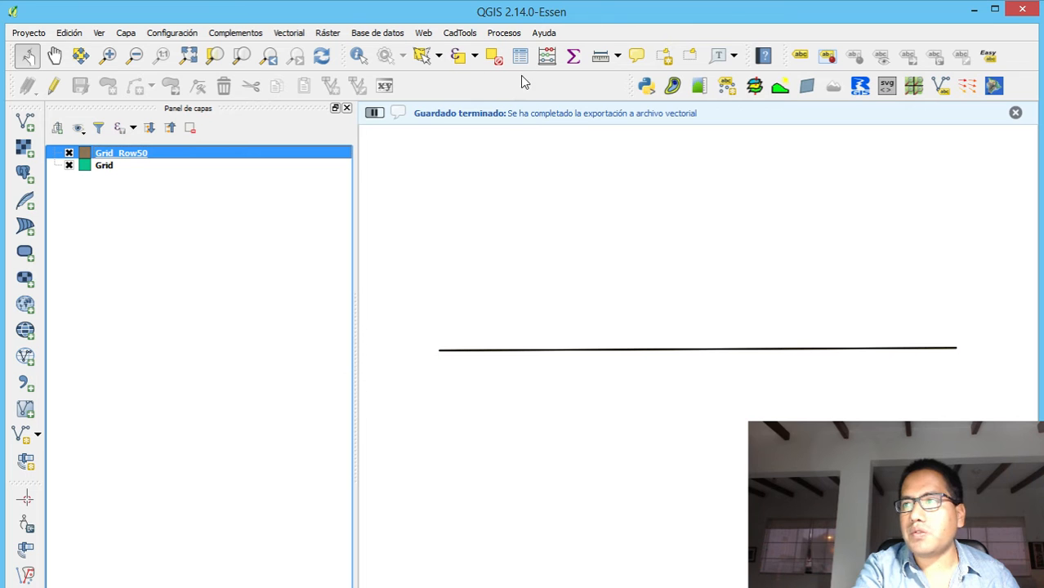
Inspect the Grid_Row50 cells up close and hide the original Grid layer
click(108, 55)
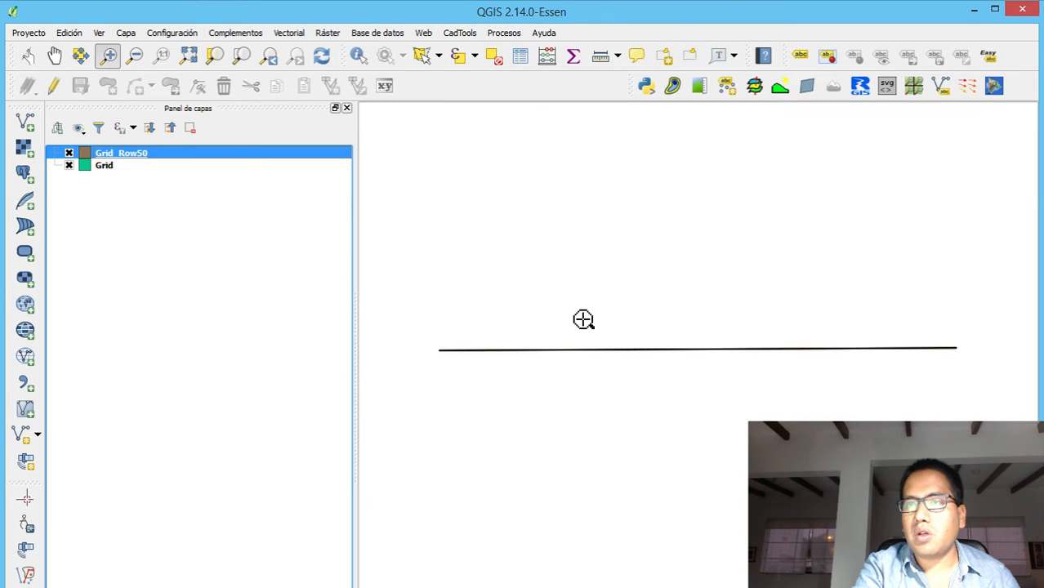
drag(583, 337, 648, 360)
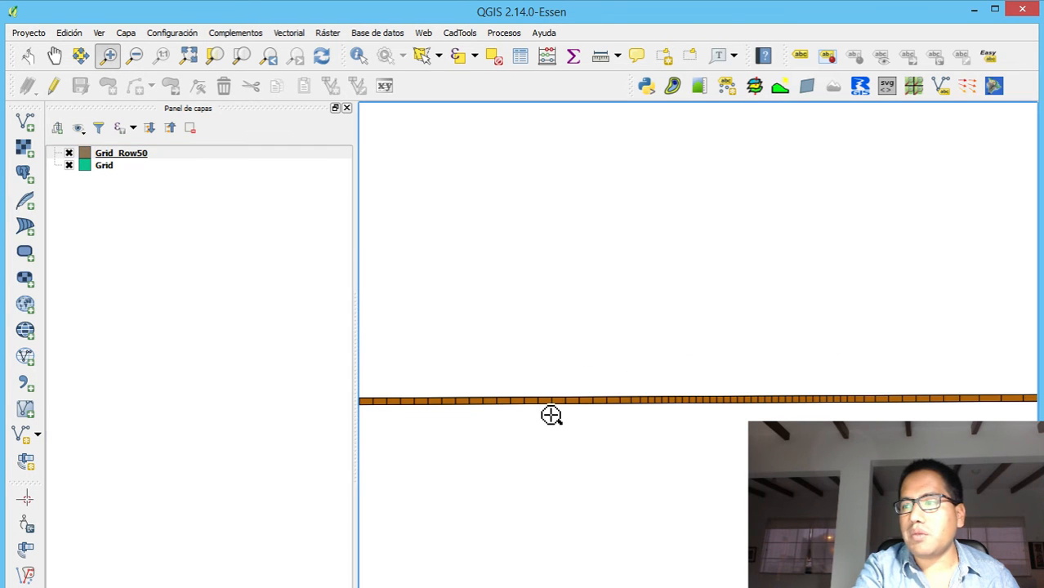
click(68, 165)
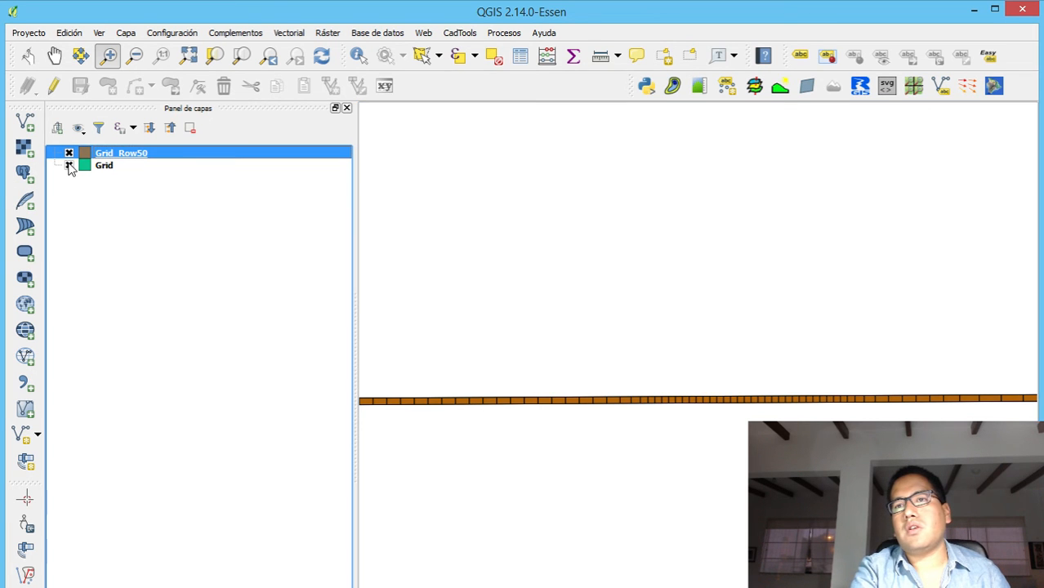
Set up a Dissolve of the Grid_Row50 layer using ROW as the dissolve field
click(301, 35)
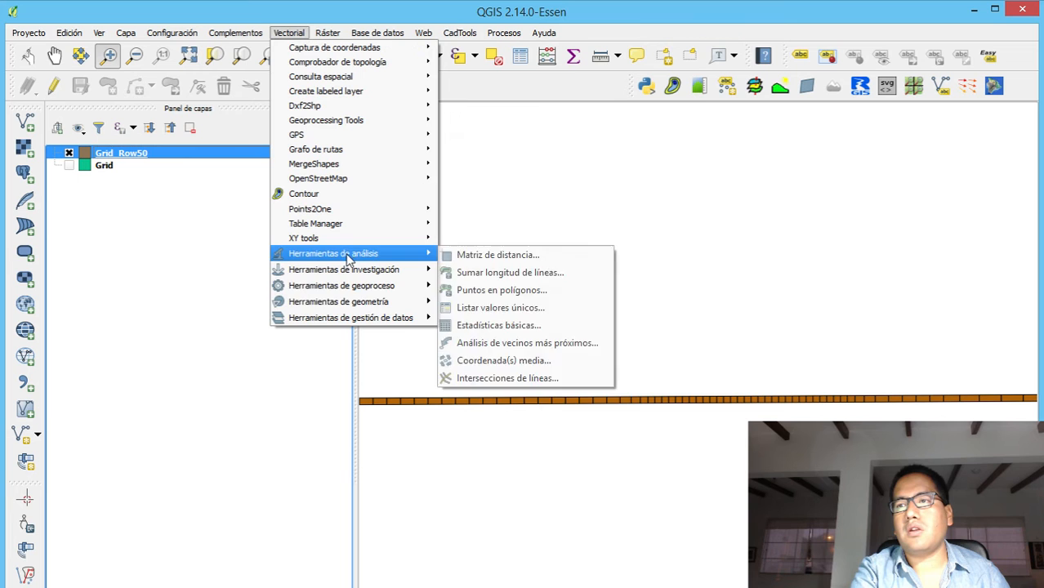
mouse_move(371, 304)
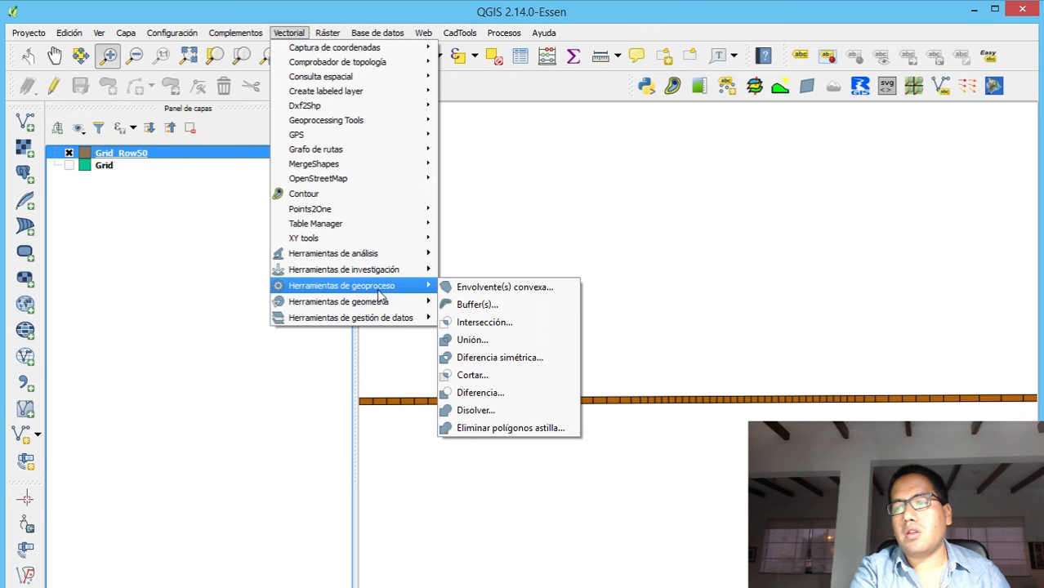
click(503, 417)
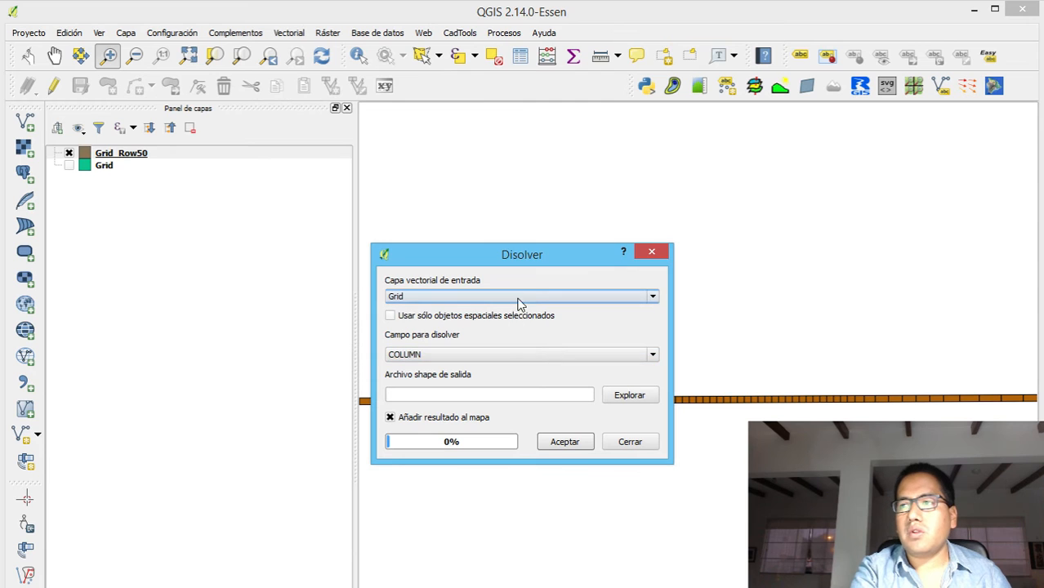
click(530, 296)
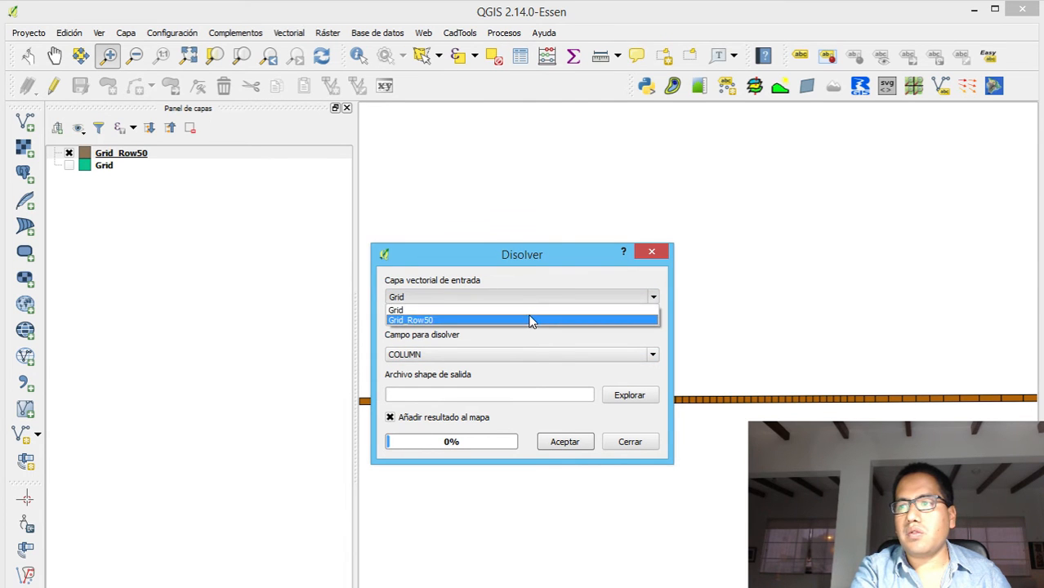
click(530, 320)
click(530, 356)
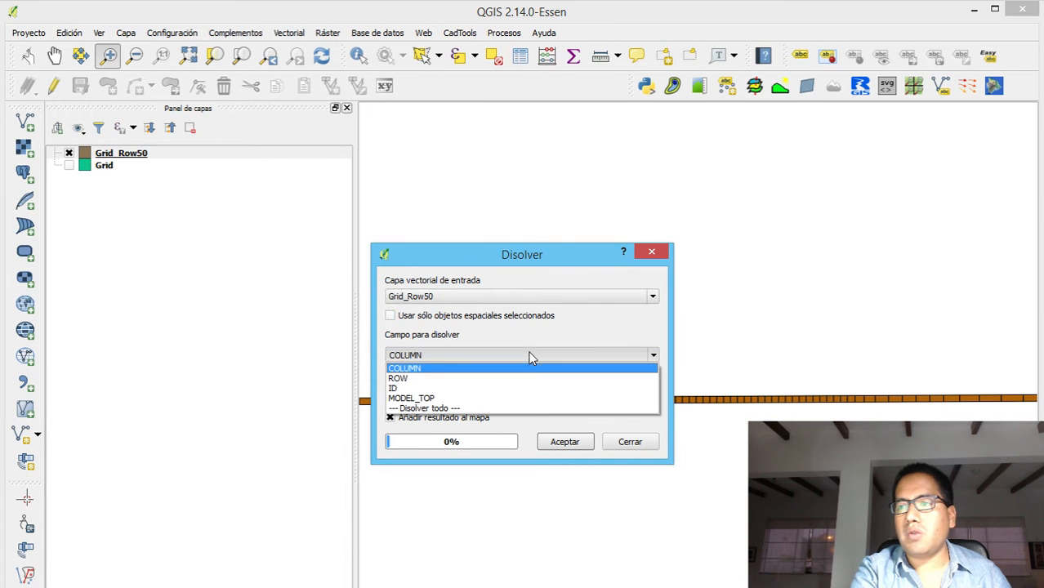
click(524, 379)
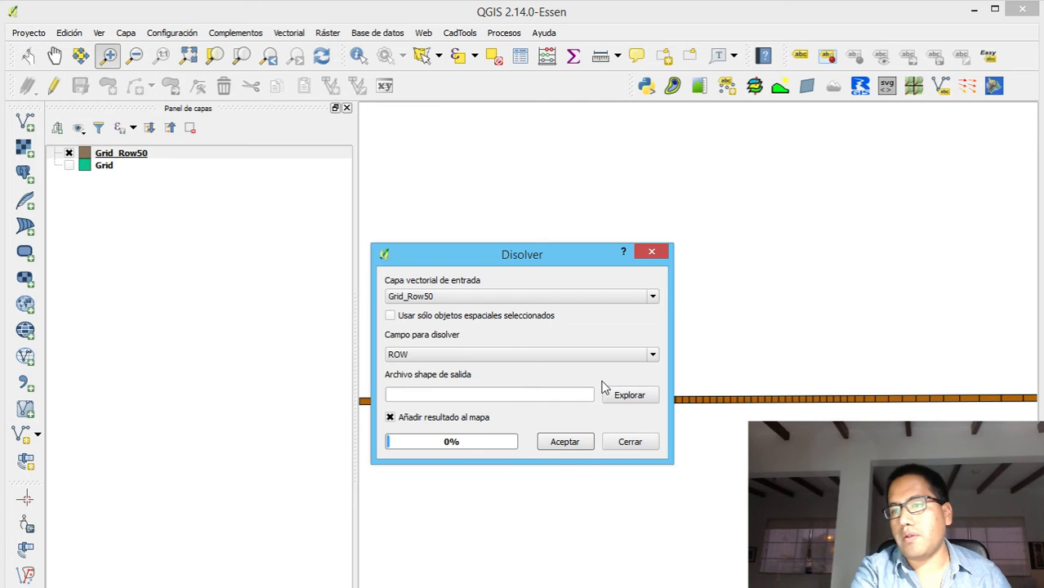
Run the dissolve with output saved as Grid_Row50_Dissolved.shp in the Shps folder and added to the map
click(628, 396)
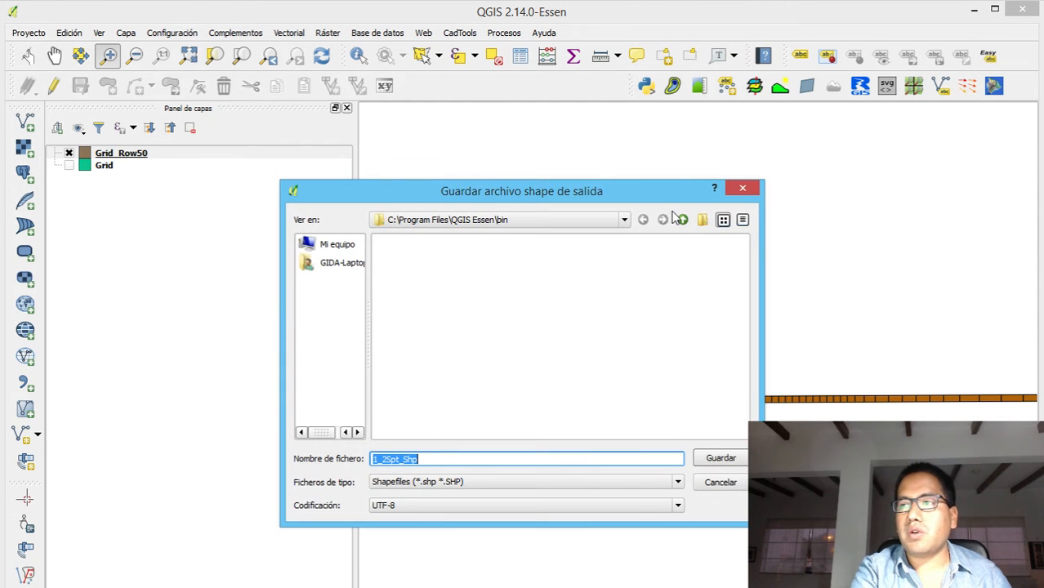
click(331, 245)
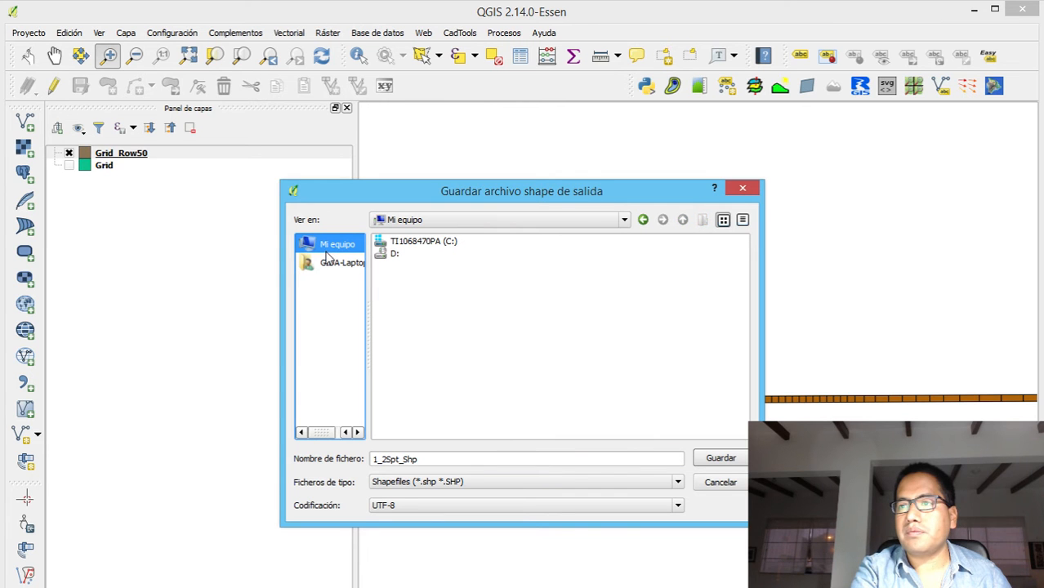
double_click(429, 241)
double_click(394, 343)
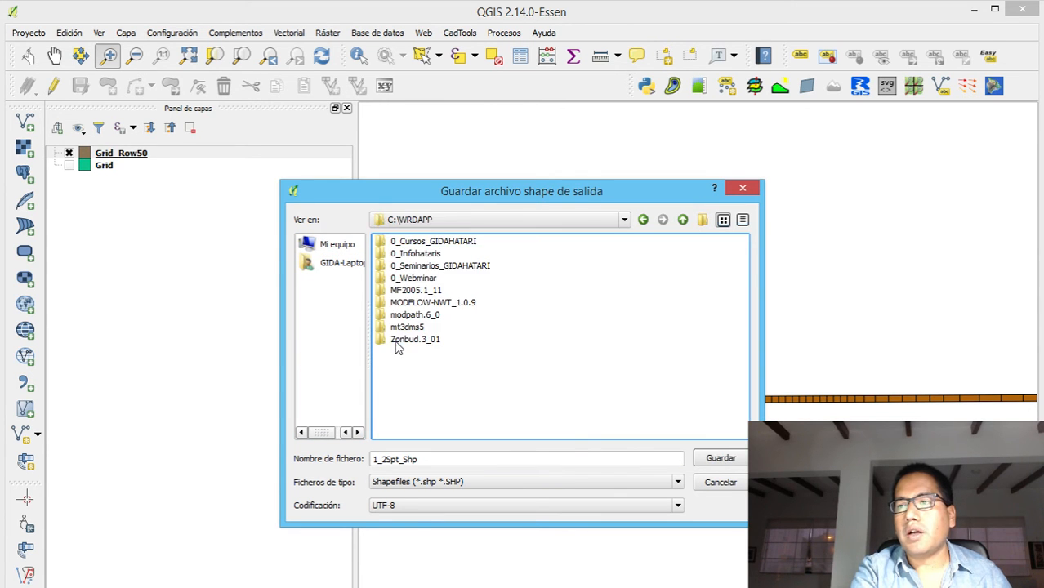
double_click(416, 254)
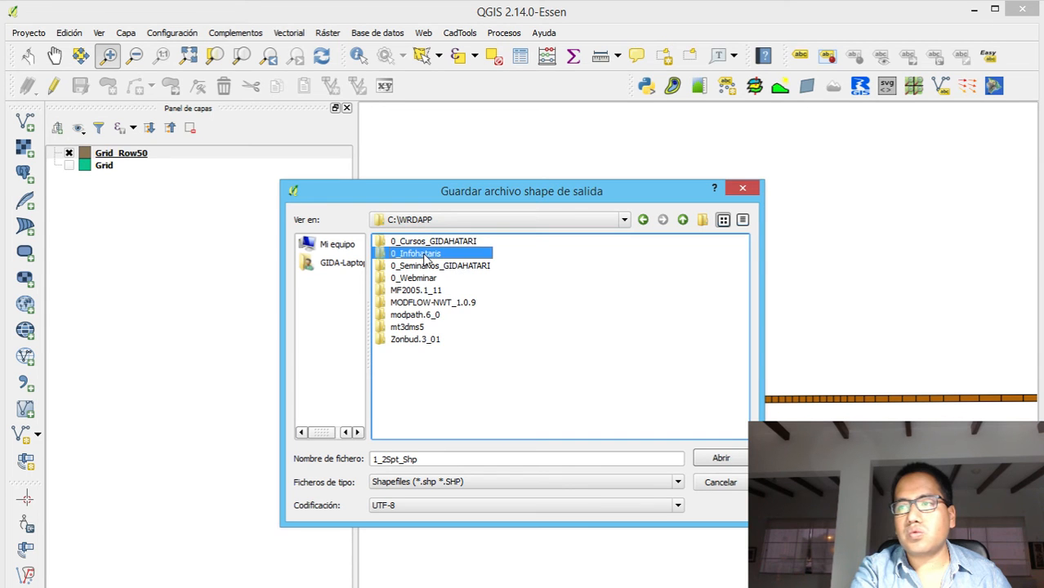
double_click(721, 292)
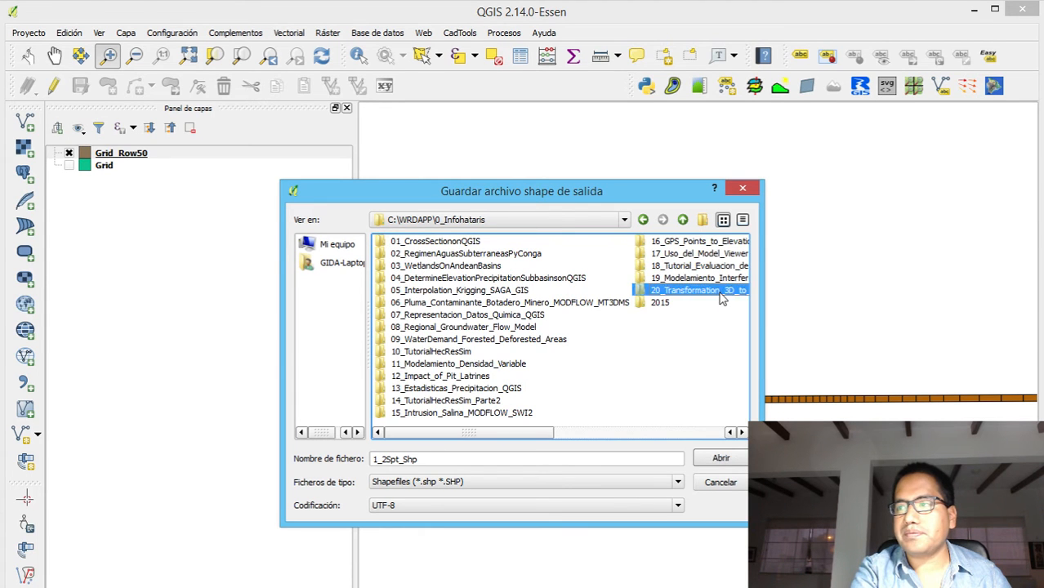
double_click(394, 245)
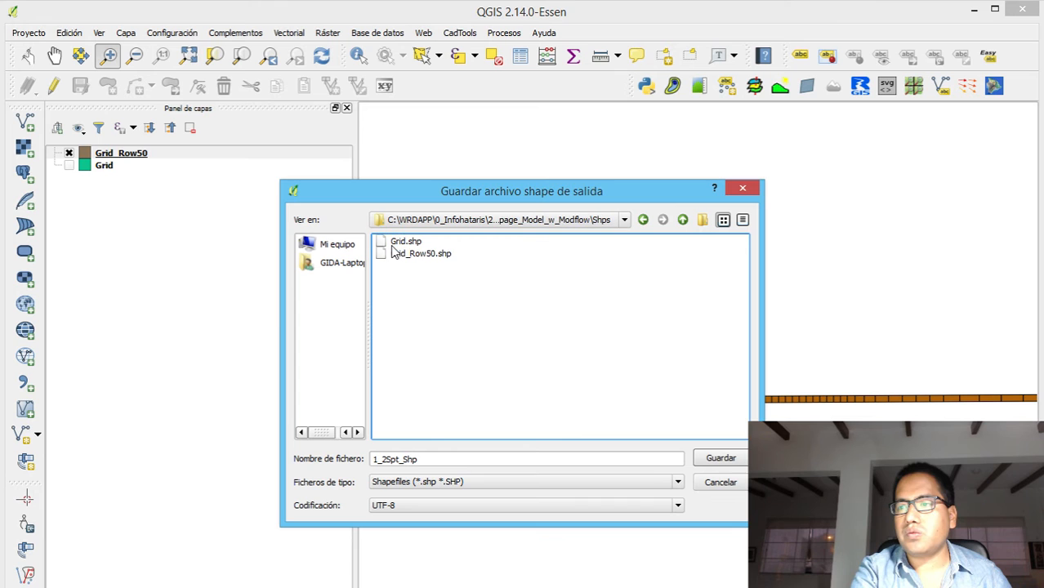
click(430, 254)
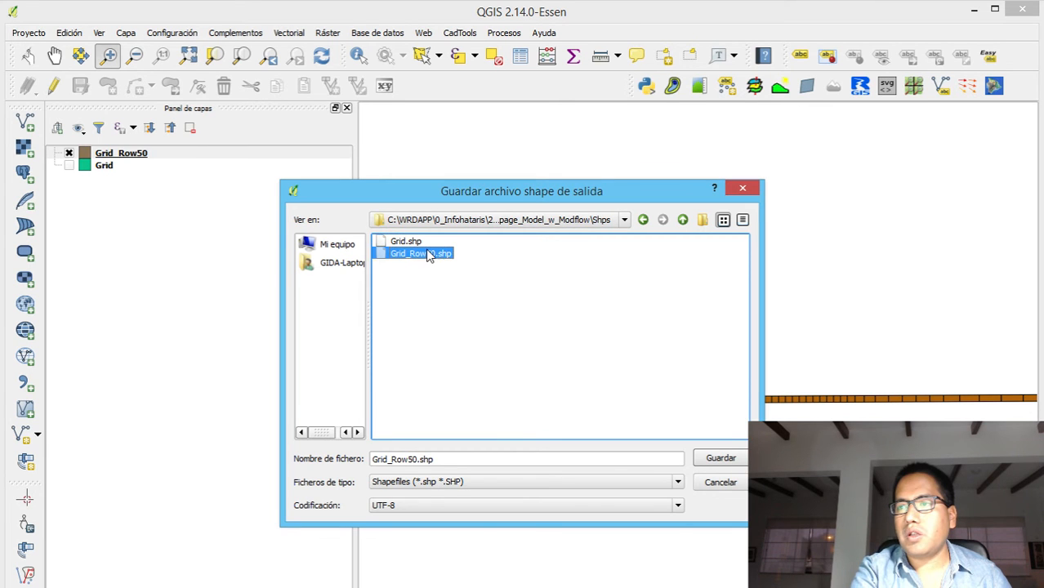
click(418, 459)
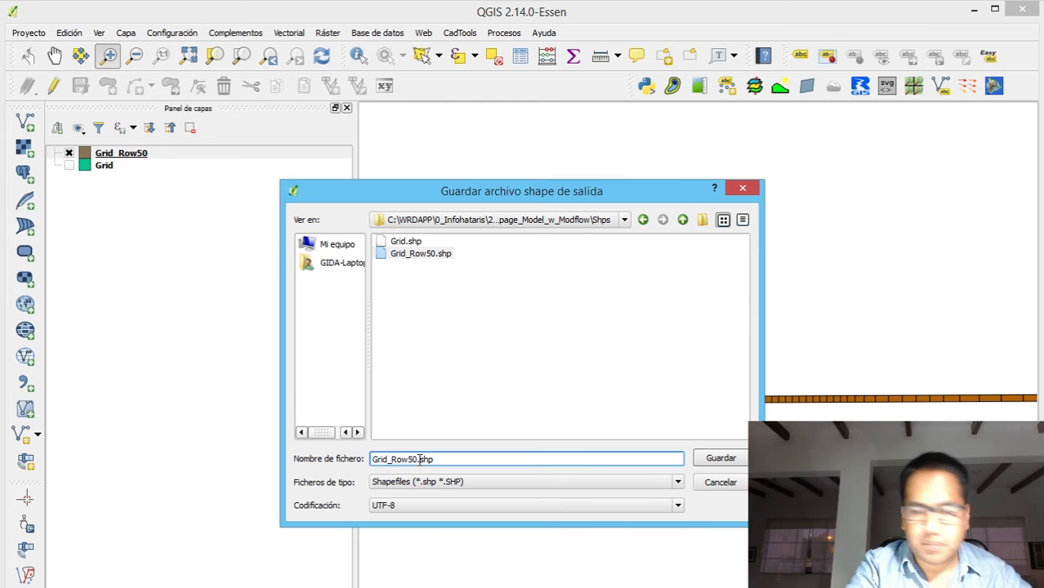
text(_Dissolved)
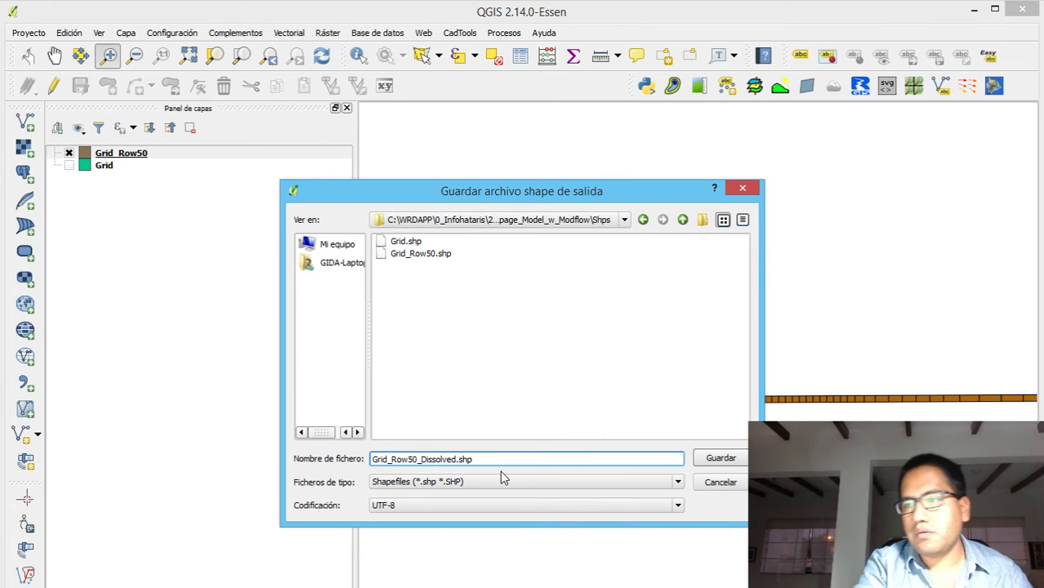
click(723, 462)
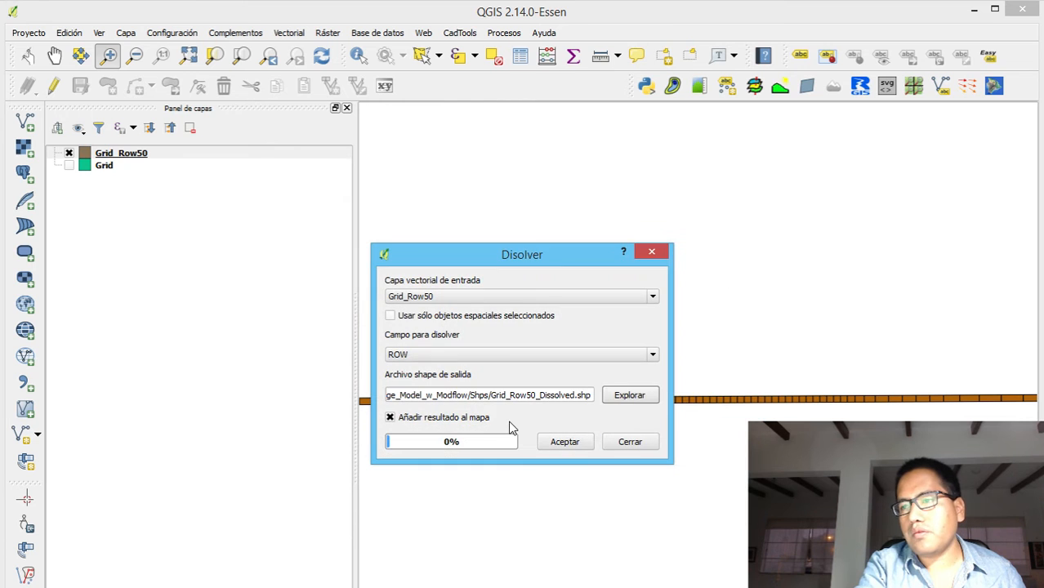
click(570, 441)
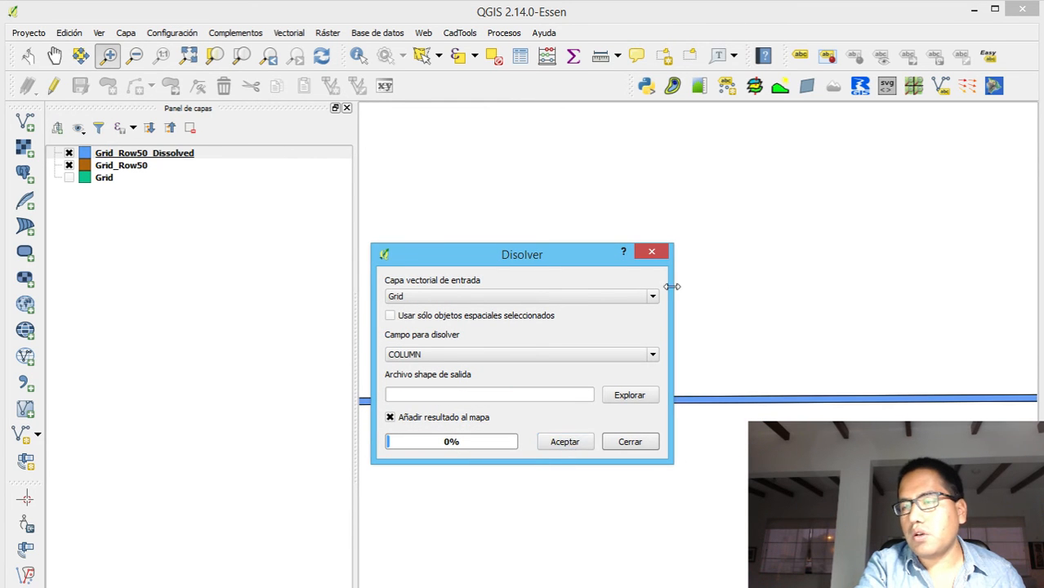
click(653, 253)
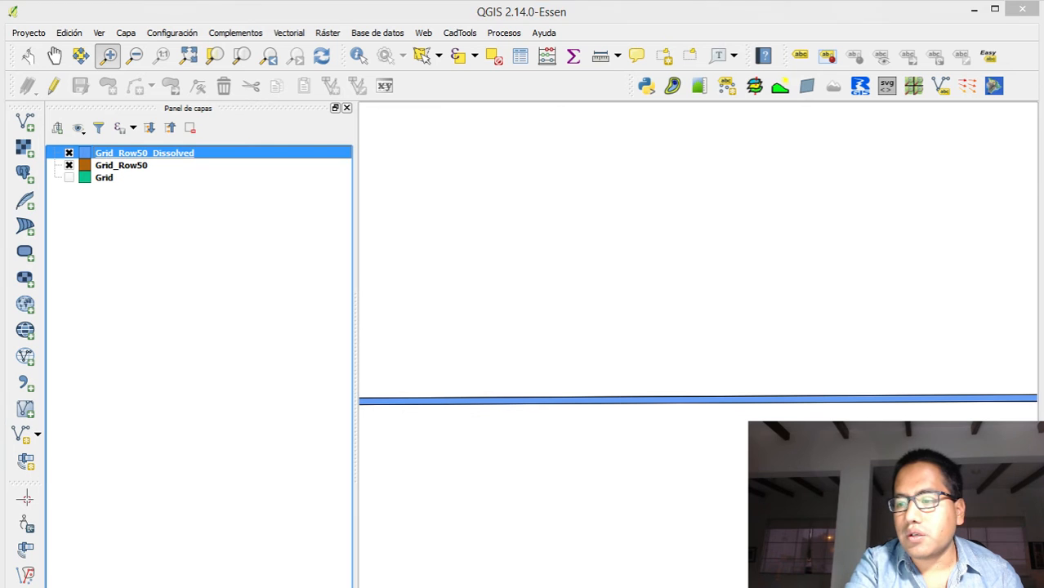
Switch to ModelMuse, enlarge the top view pane and show the full extent of the model grid
key(alt+Tab)
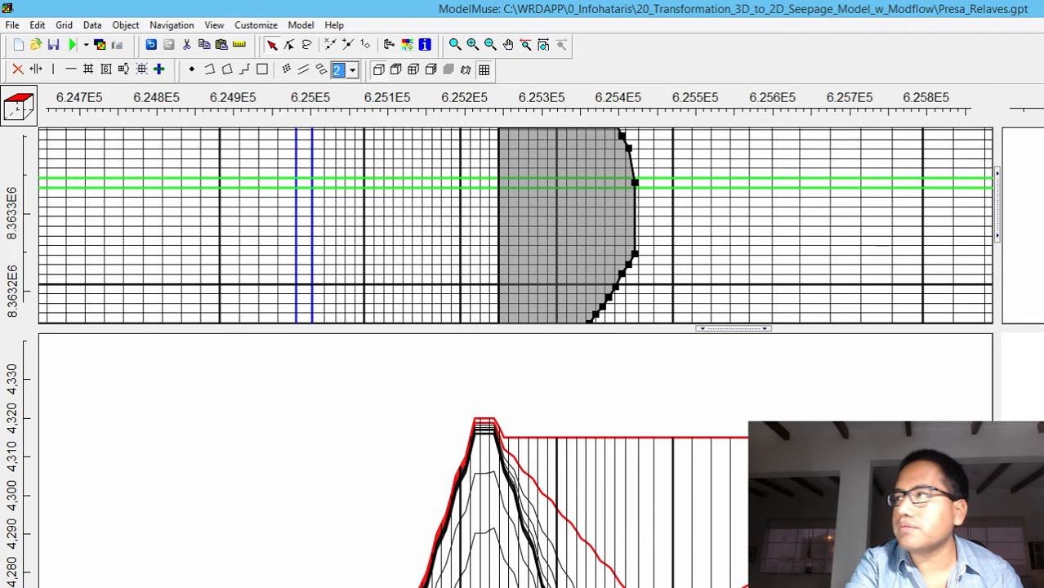
key(super+Down)
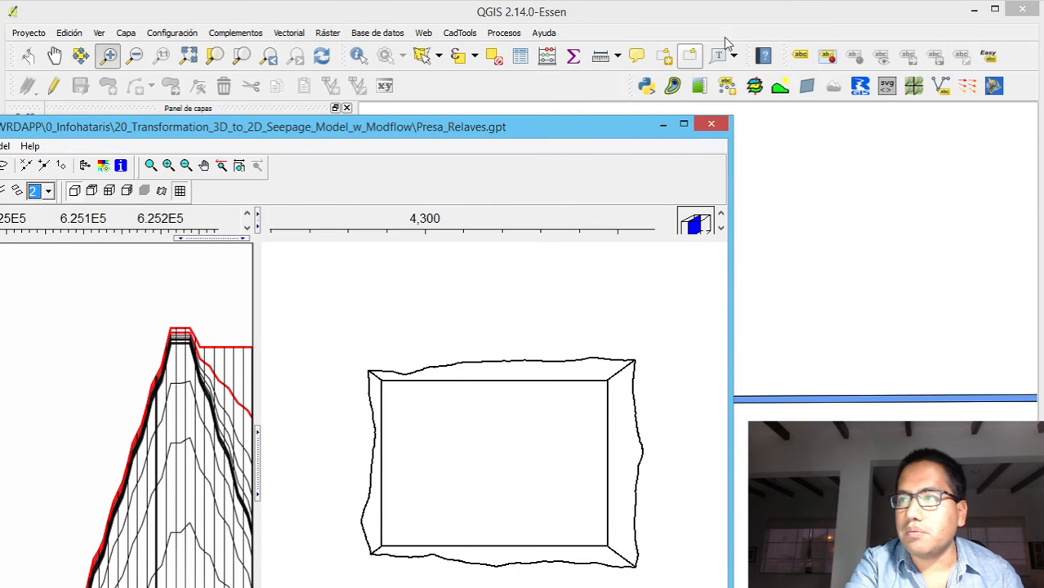
drag(539, 139, 851, 28)
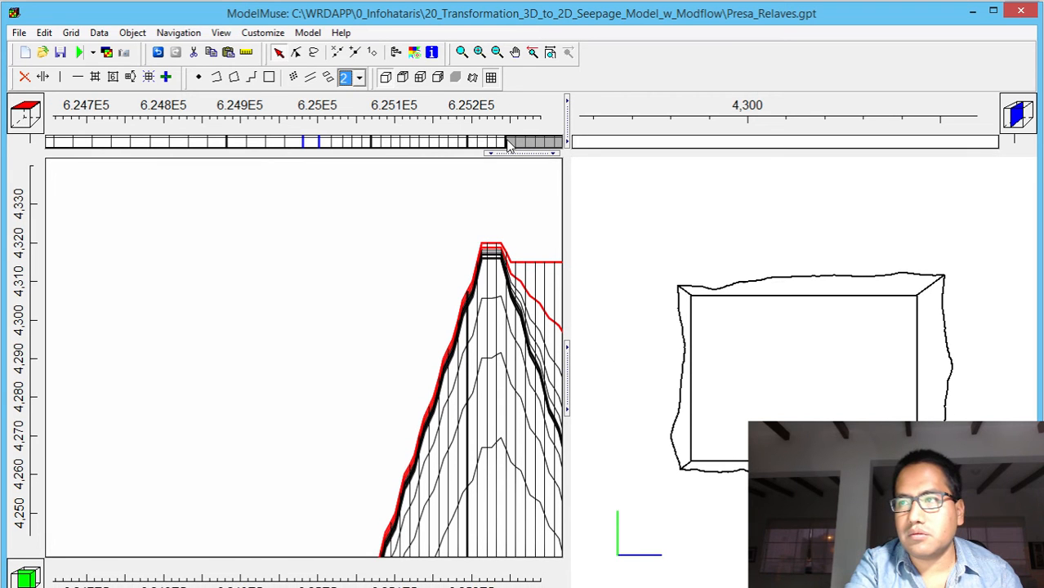
drag(513, 153, 519, 294)
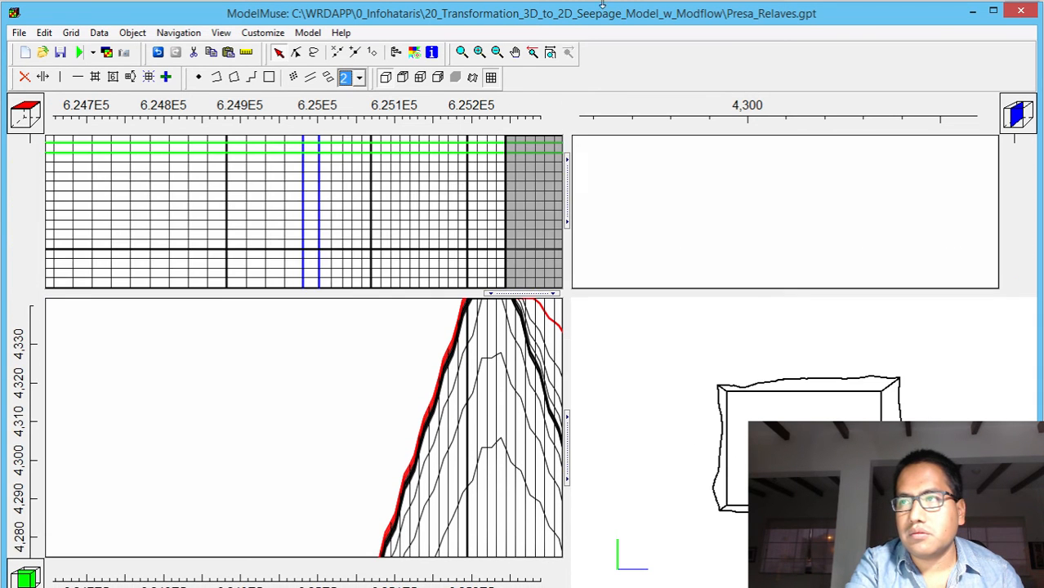
click(551, 53)
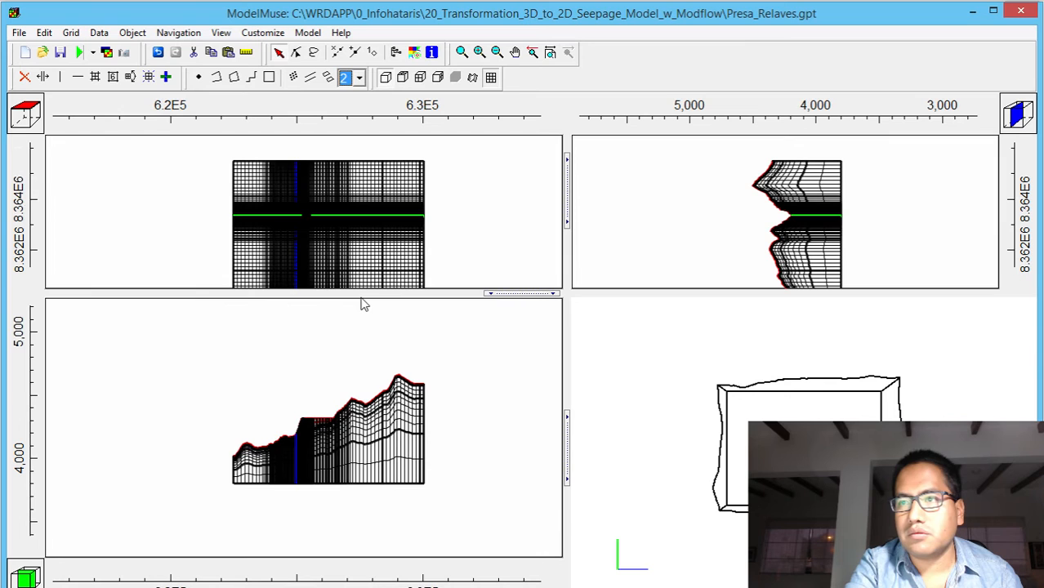
Exit QGIS and return to the Presa_Relaves model in ModelMuse
click(19, 33)
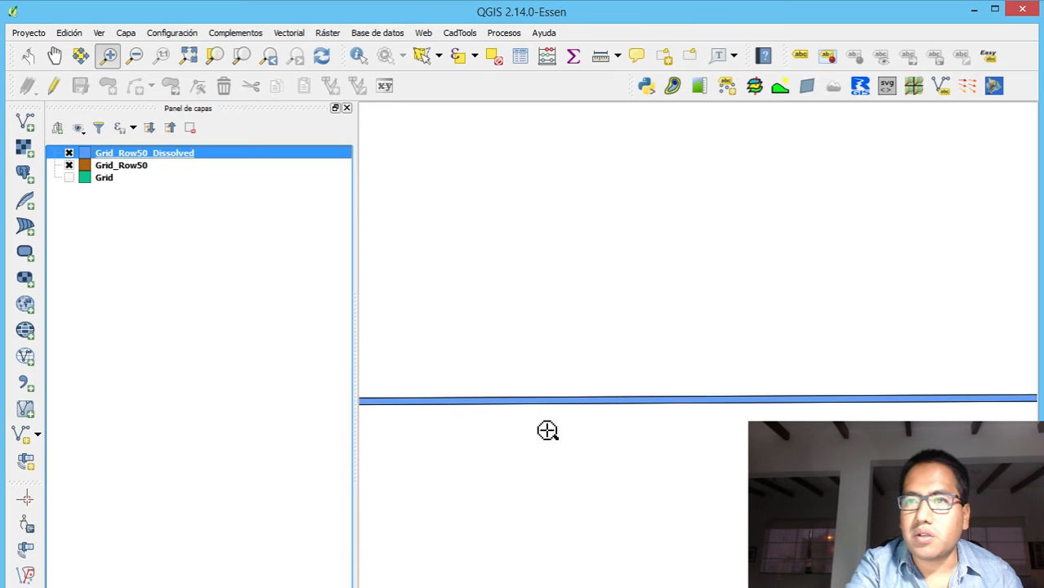
click(1018, 13)
click(517, 374)
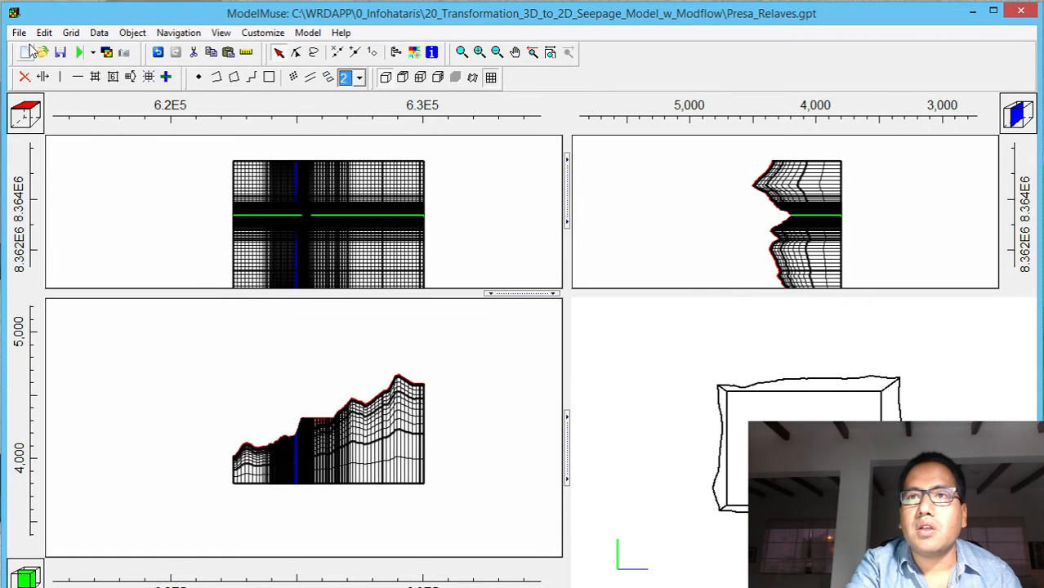
Import Grid_Row50_Dissolved.shp from the Shps folder as separate objects that set values of enclosed cells, without importing any attributes
click(17, 33)
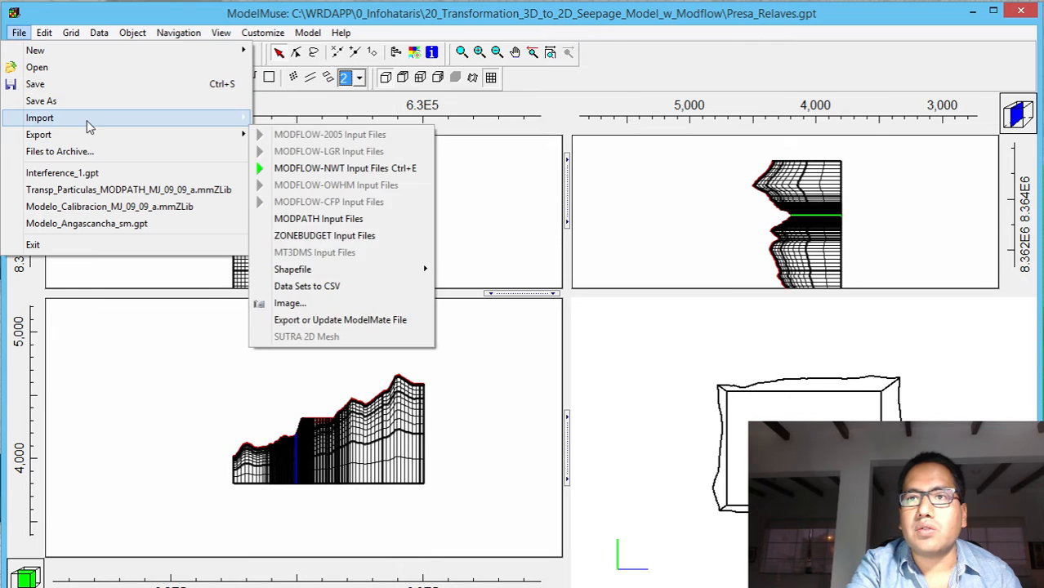
mouse_move(88, 122)
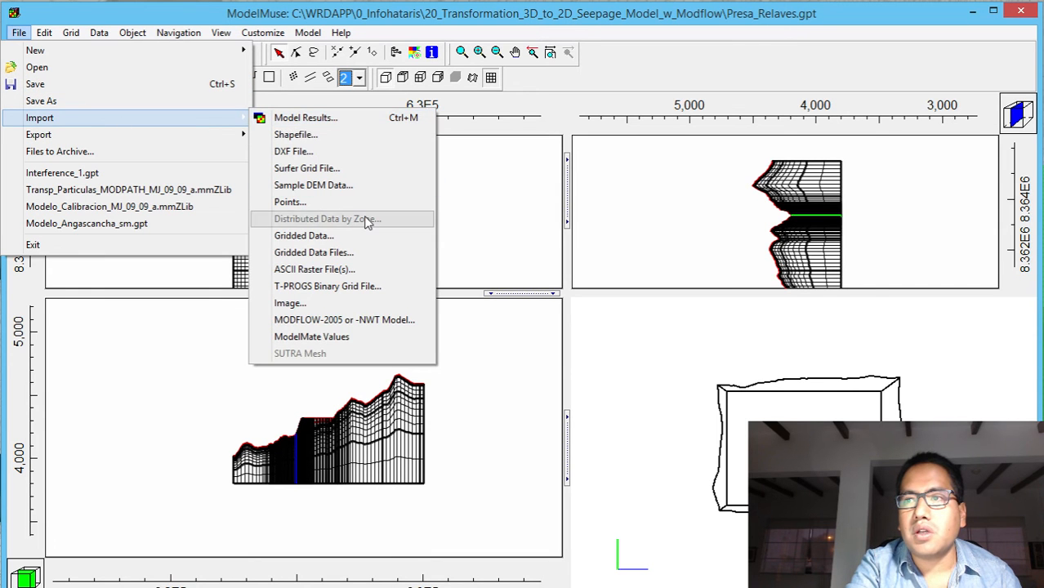
click(371, 135)
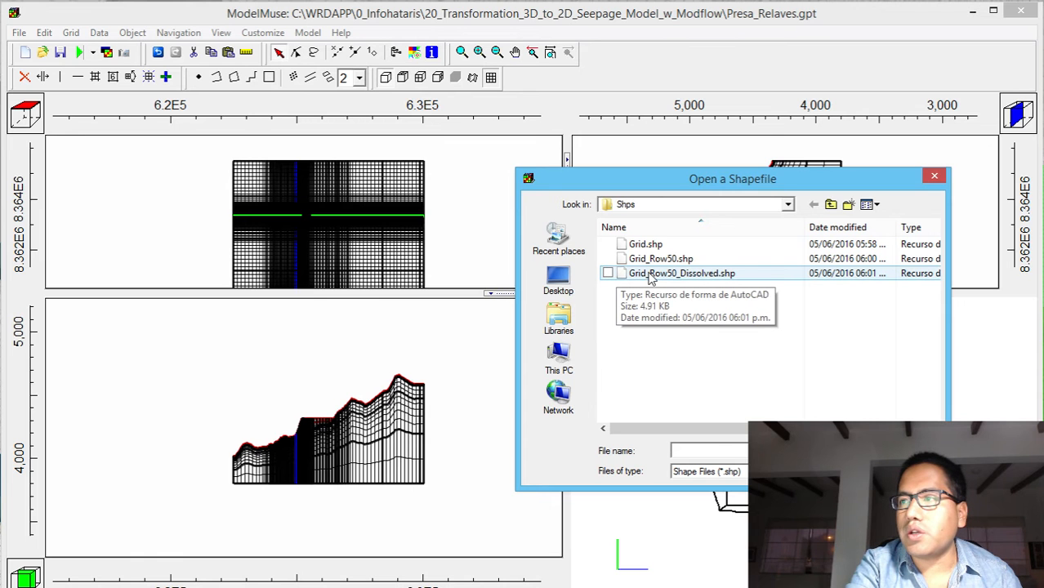
double_click(674, 275)
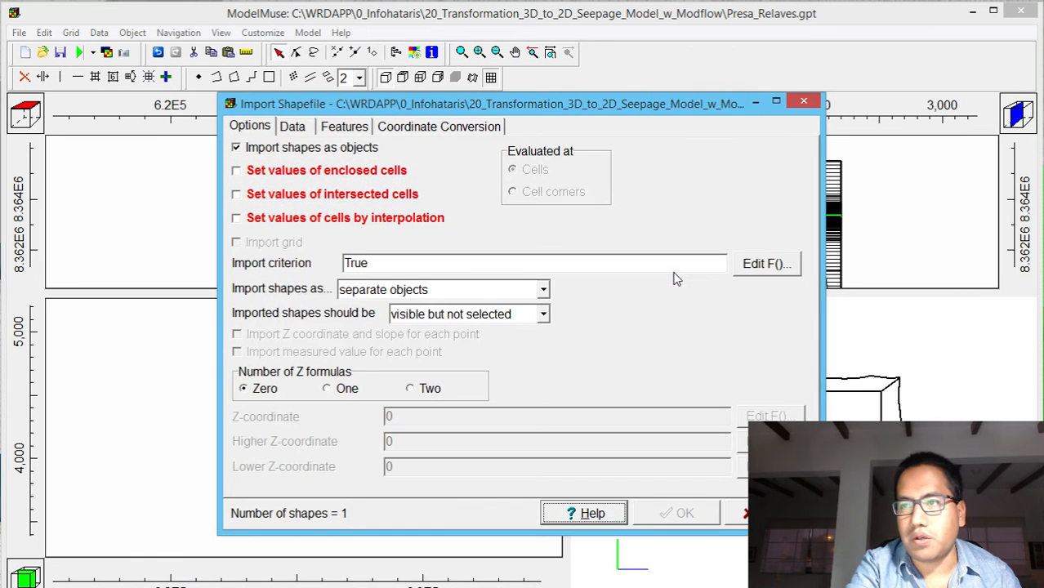
click(276, 173)
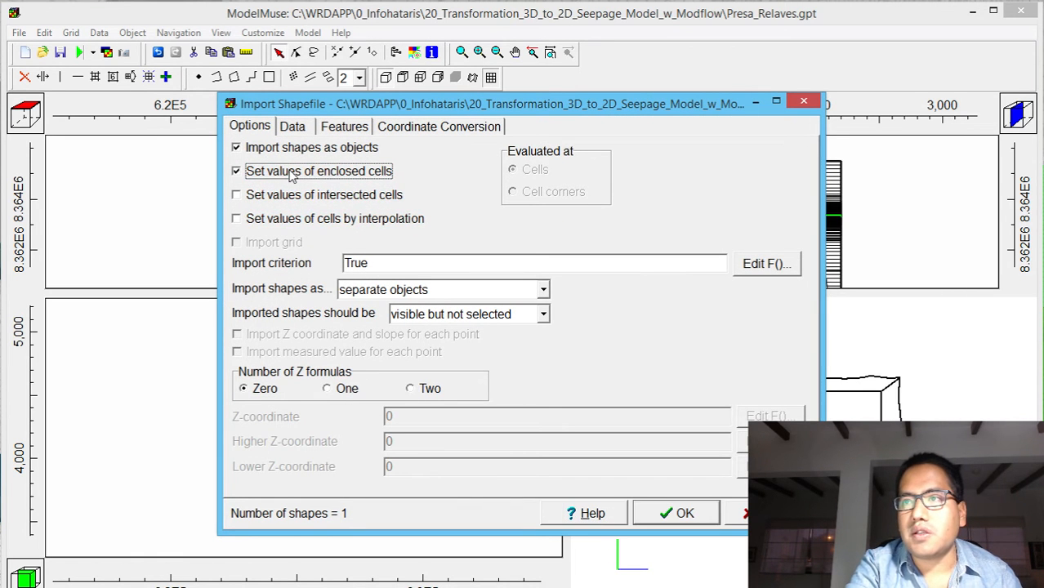
click(304, 129)
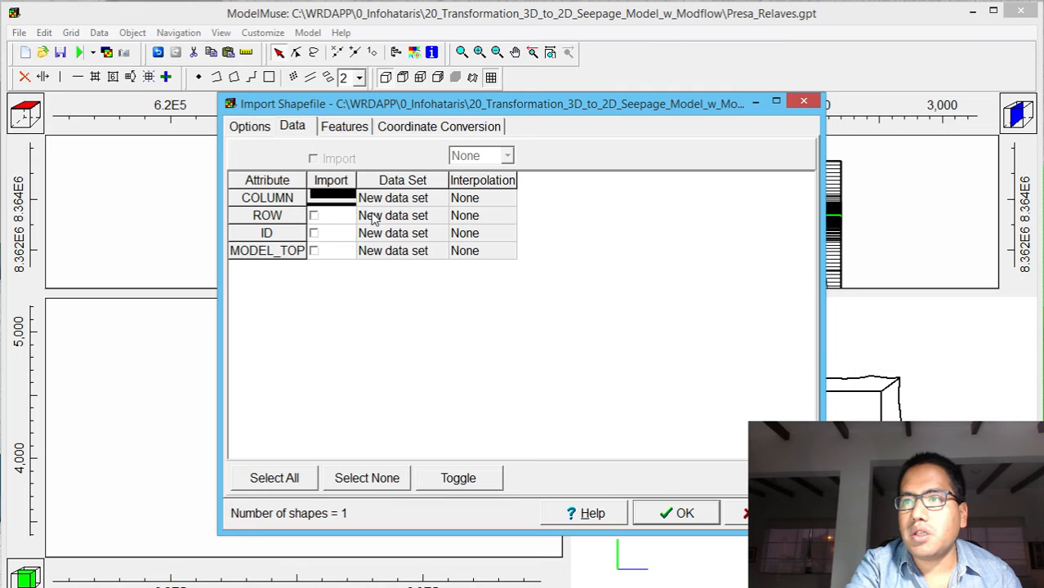
click(248, 129)
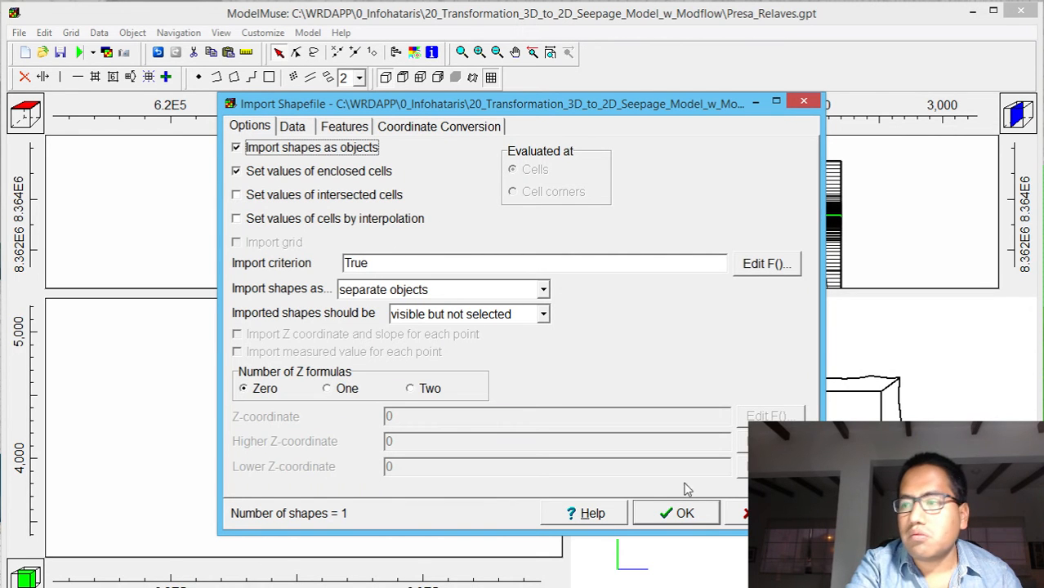
click(670, 512)
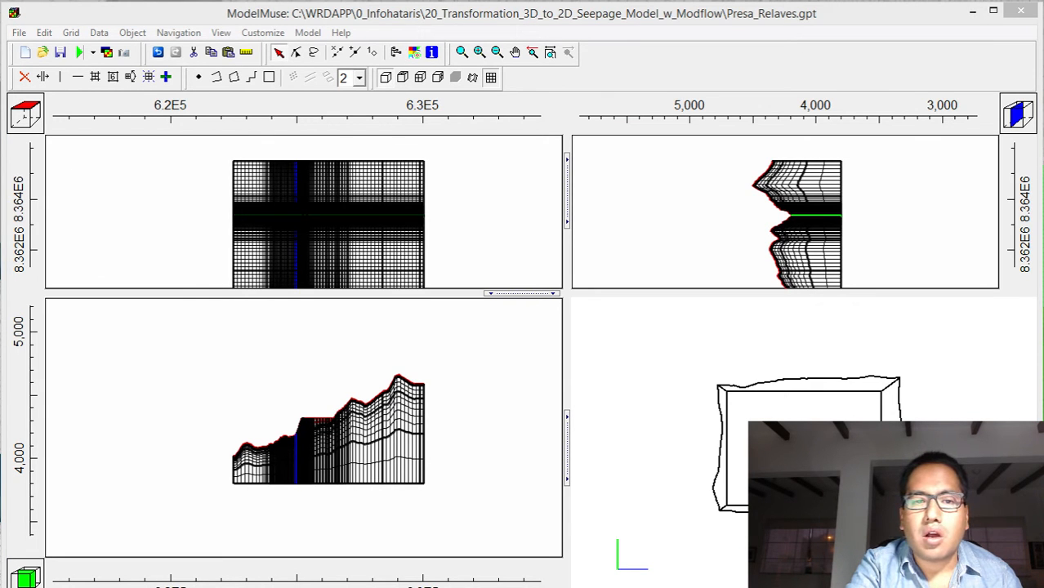
Bring up the Show or Hide Objects list, expand the Unused Objects group and hide all objects in the model
drag(140, 28, 684, 38)
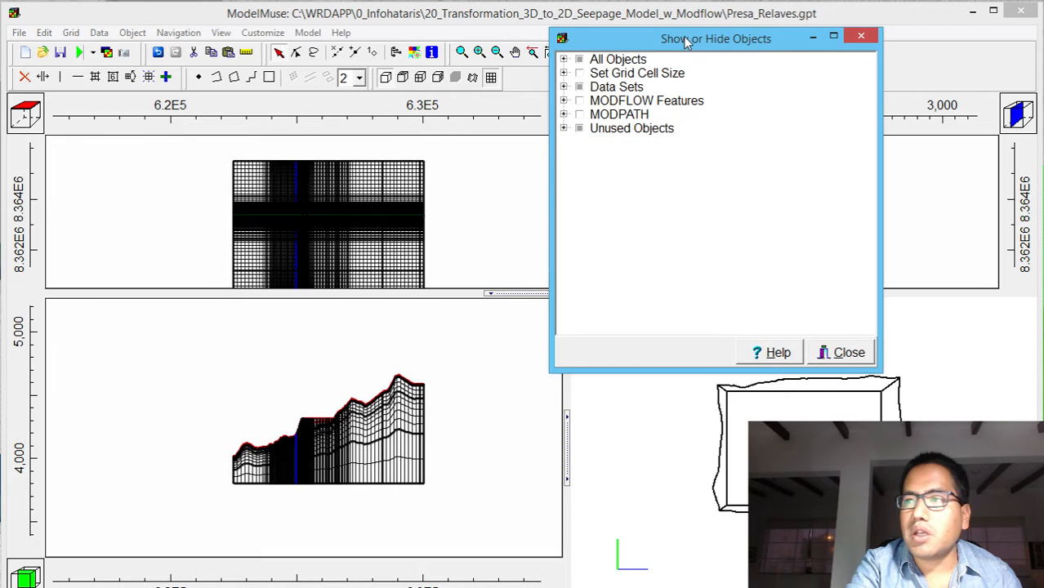
click(562, 129)
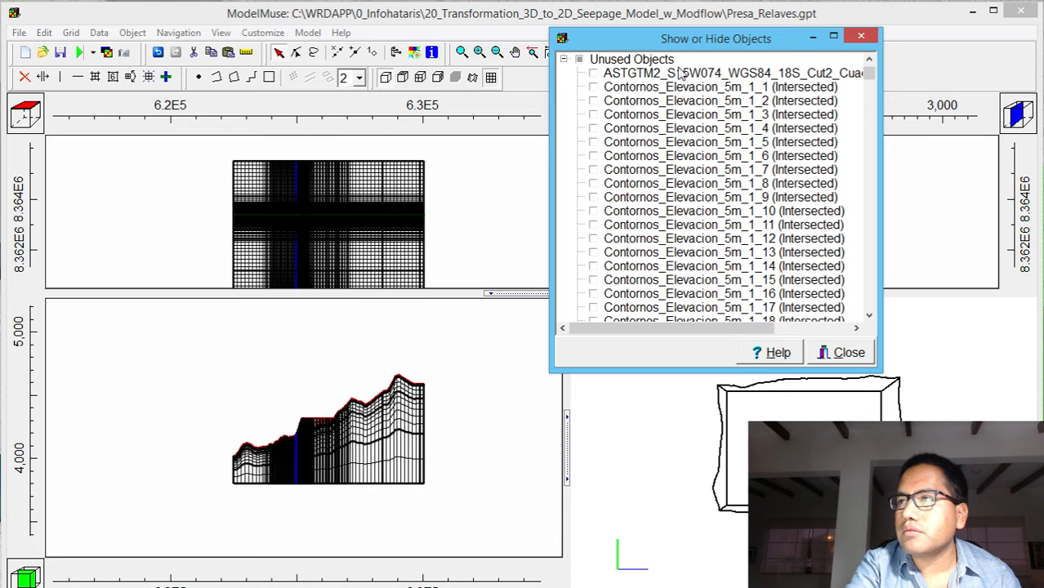
click(579, 59)
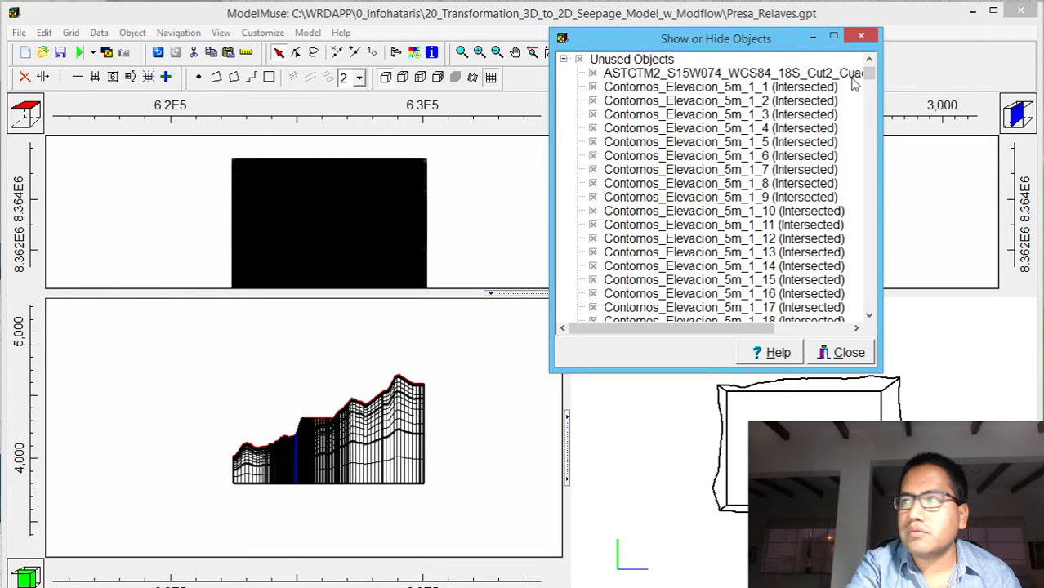
scroll(869, 75, up, 2)
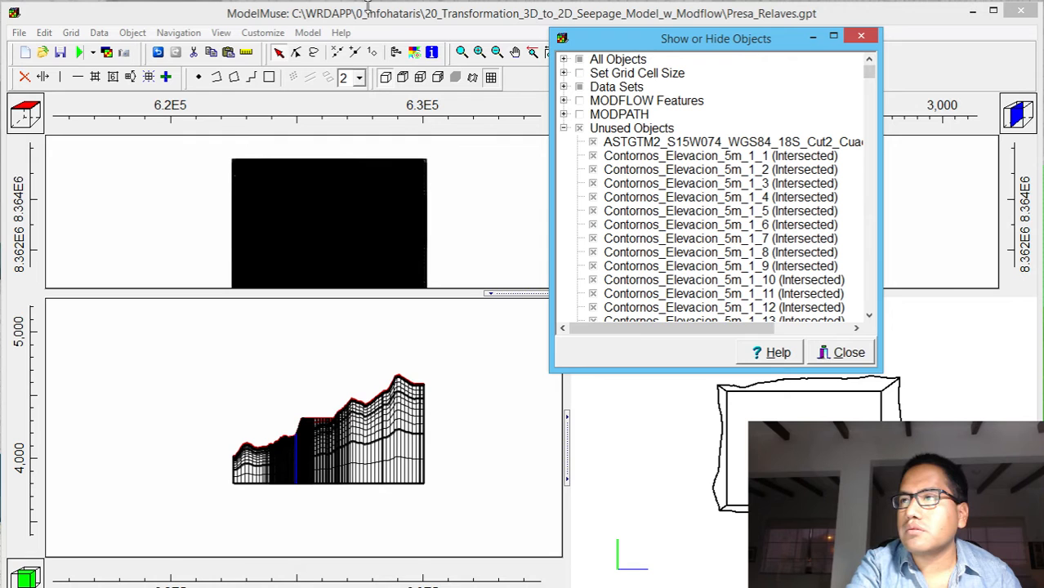
click(109, 34)
mouse_move(120, 33)
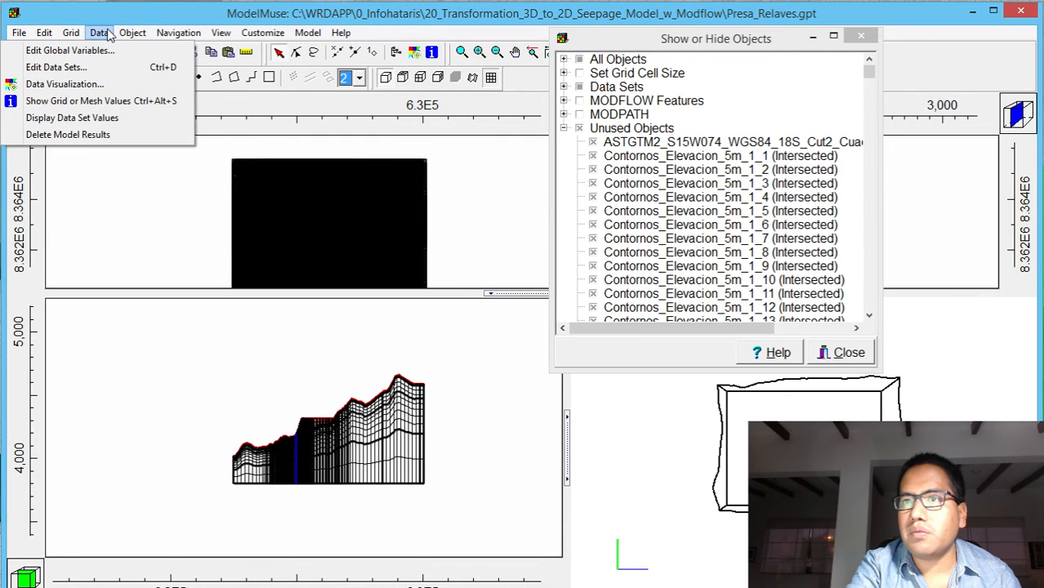
click(73, 134)
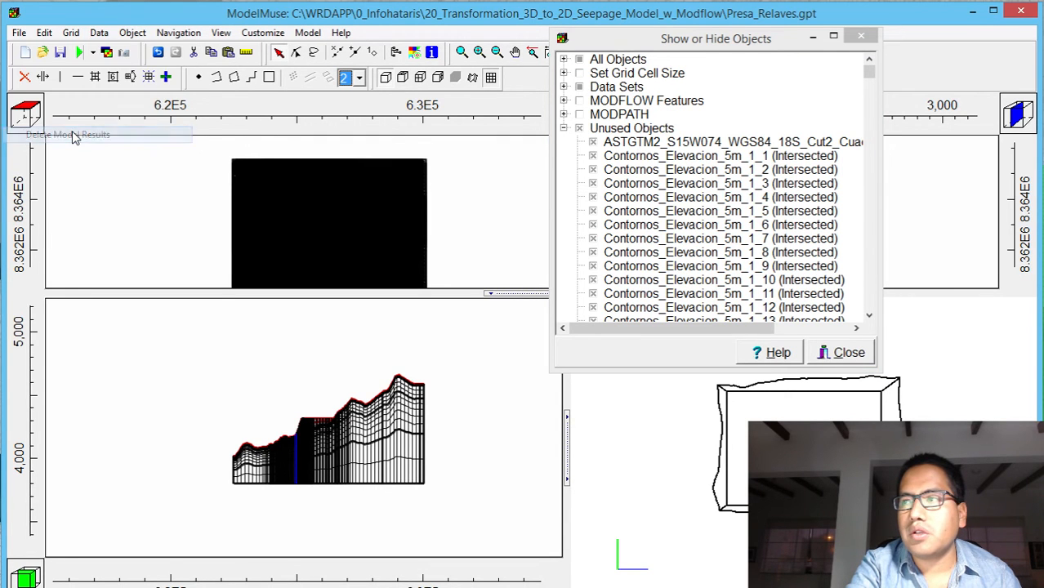
click(132, 33)
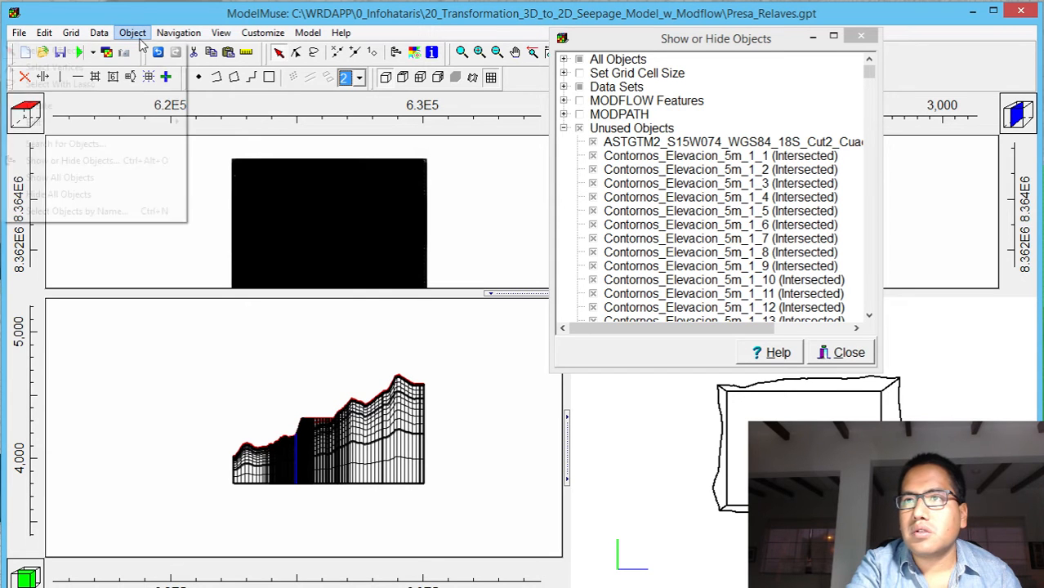
click(94, 194)
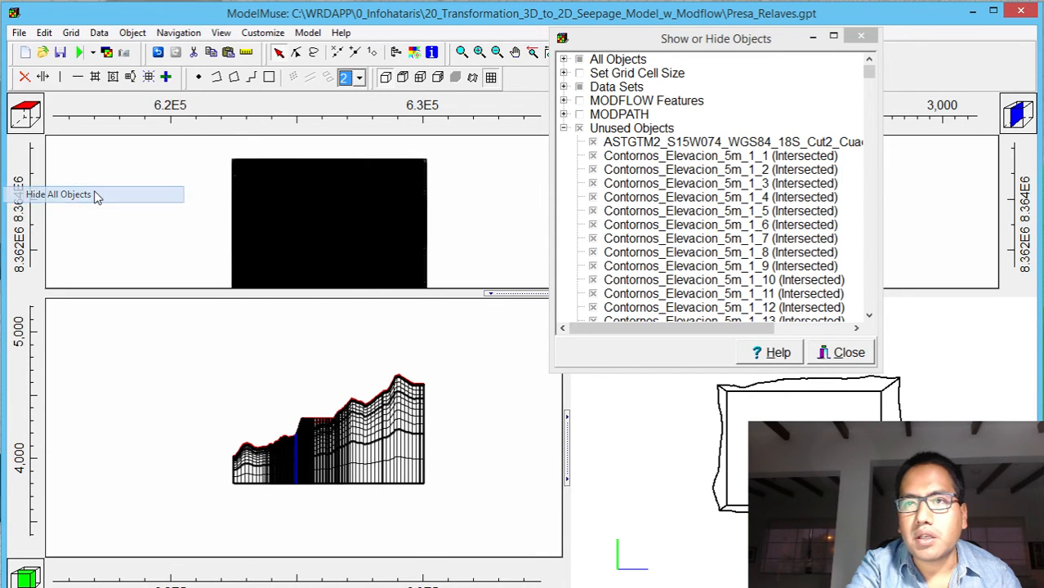
Show every unused object except Grid_Row50_Dissolved_1, enlarge the top view pane and delete all the displayed elevation contour and terrain objects
click(579, 128)
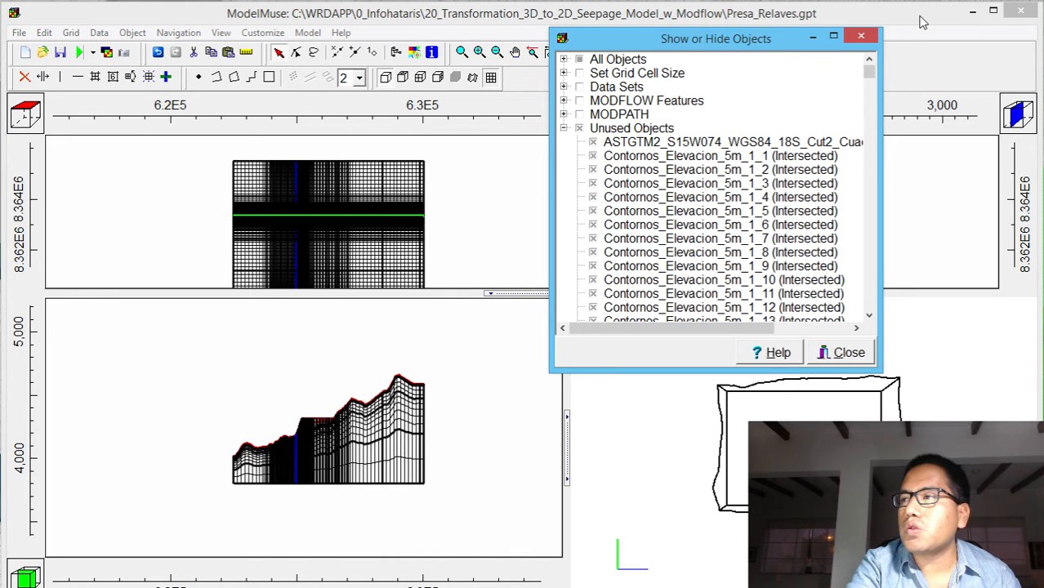
drag(872, 75, 831, 331)
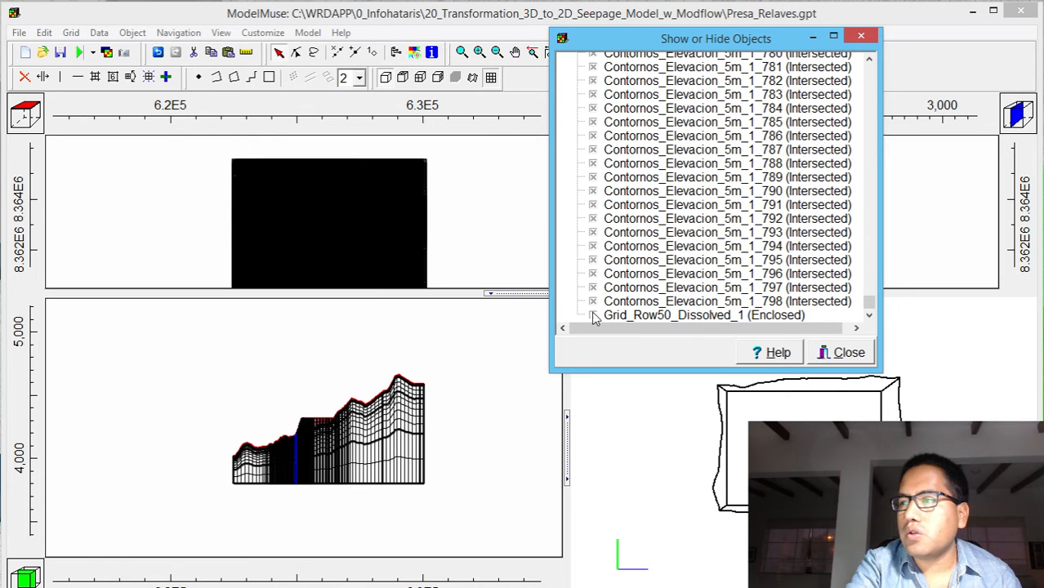
click(514, 53)
drag(426, 248, 430, 228)
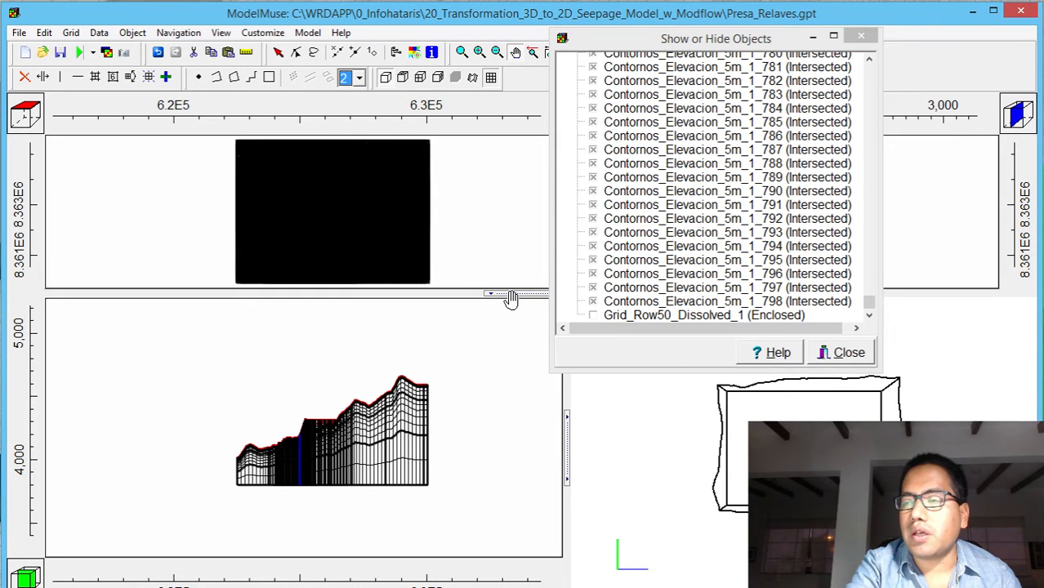
drag(507, 295, 504, 411)
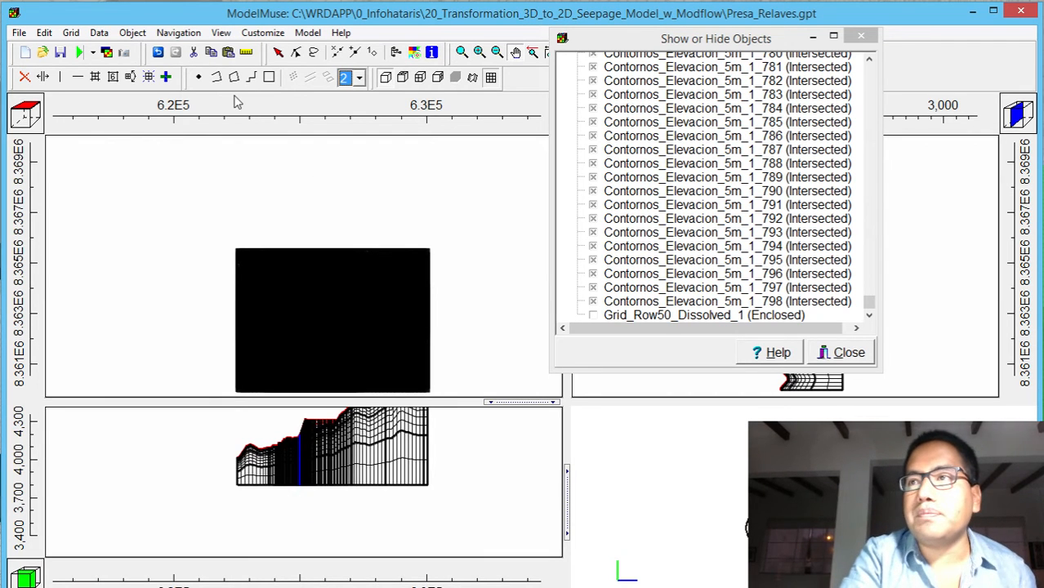
drag(207, 221, 447, 402)
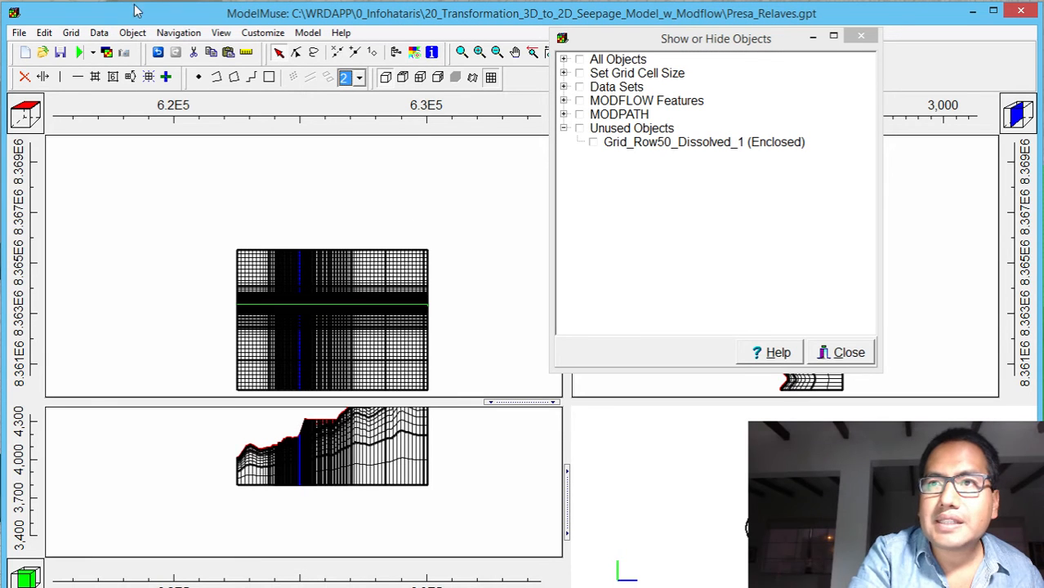
Save the model and check the size of Presa_Relaves.gpt in the project folder in File Explorer
click(59, 52)
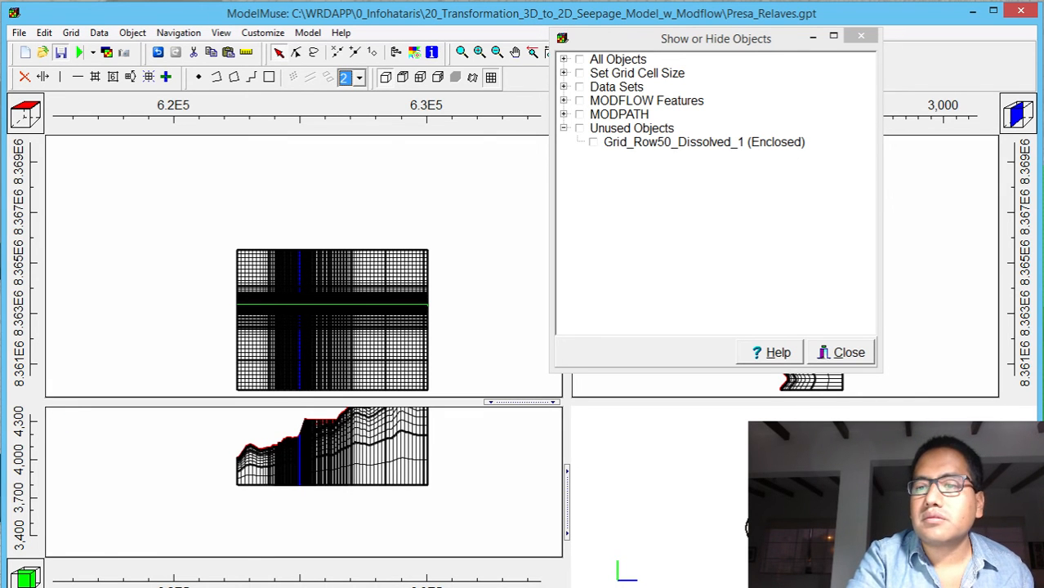
key(alt+Tab)
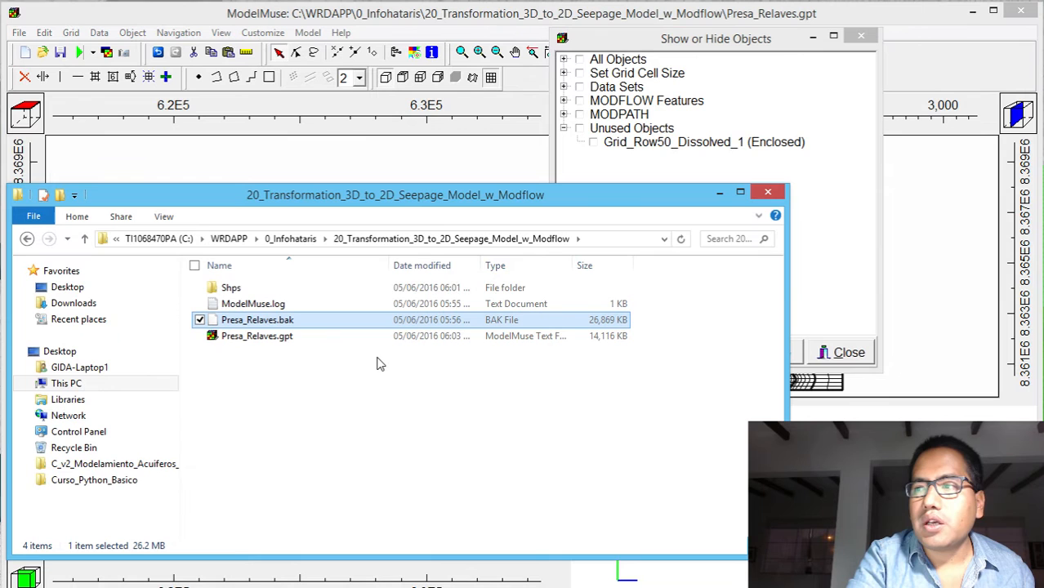
click(306, 337)
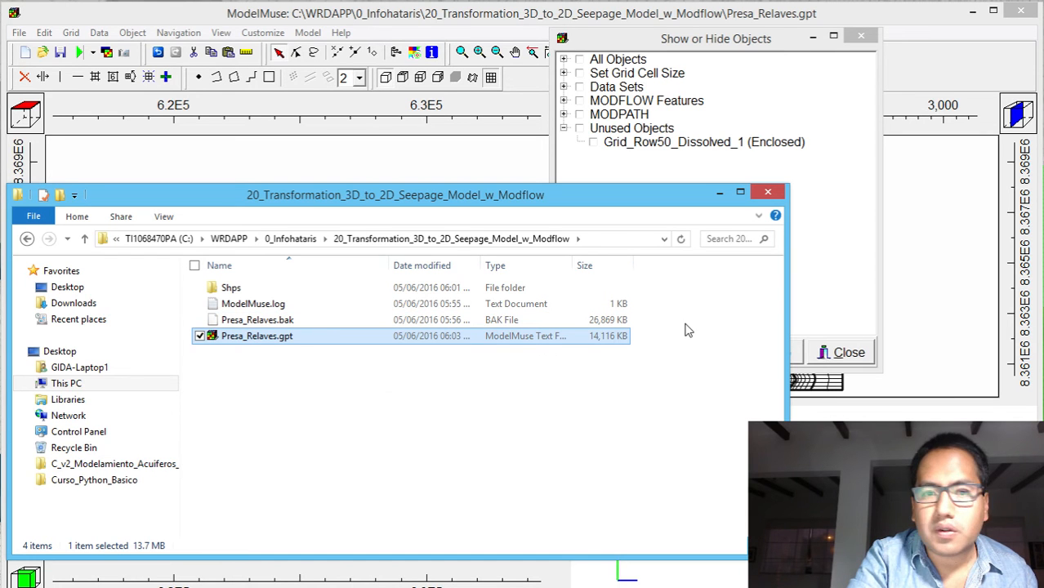
click(720, 196)
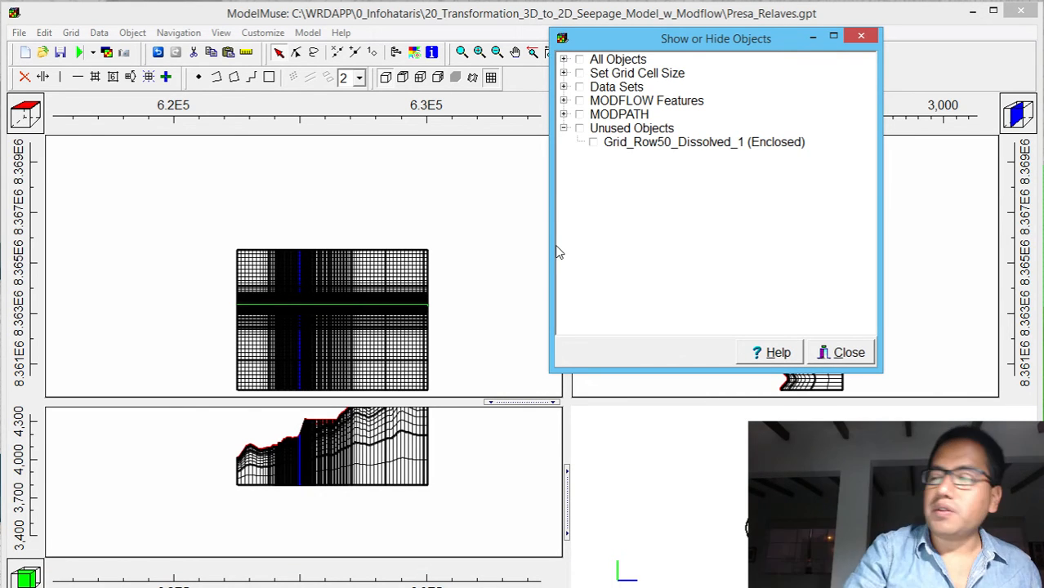
Display the Grid_Row50_Dissolved_1 object in ModelMuse and show only the exterior of the grid
click(594, 143)
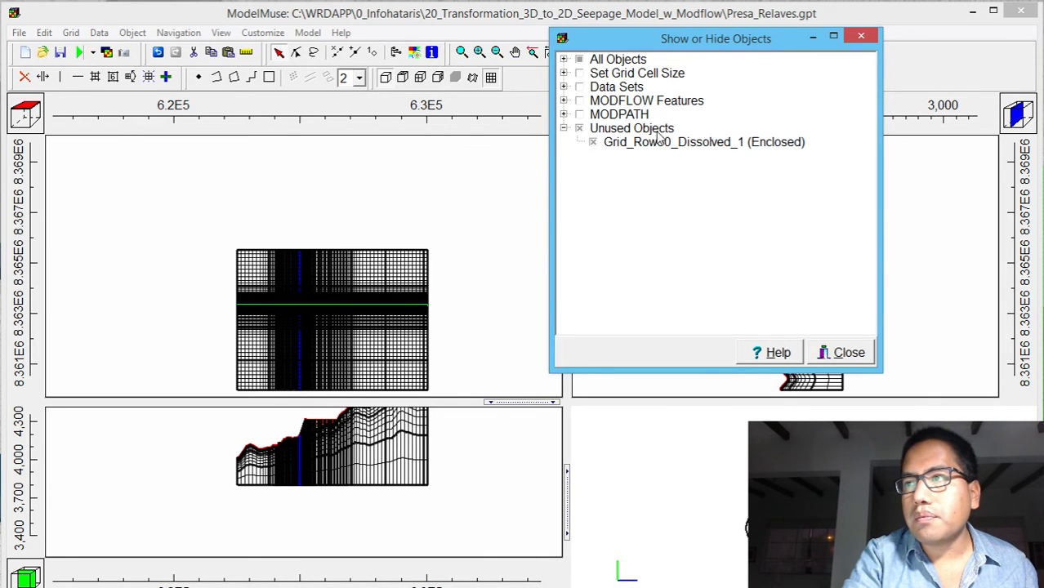
click(491, 77)
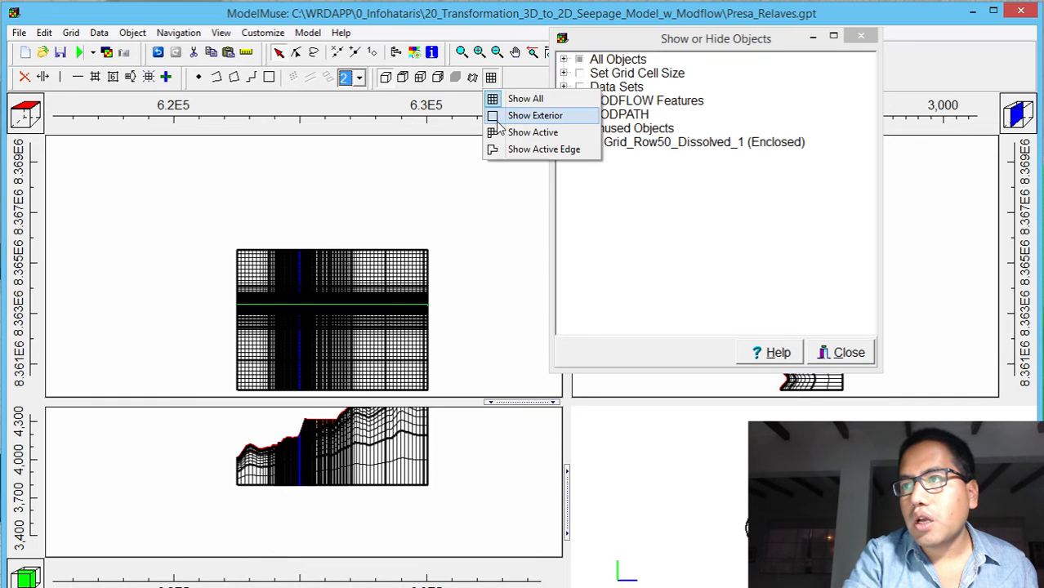
click(532, 115)
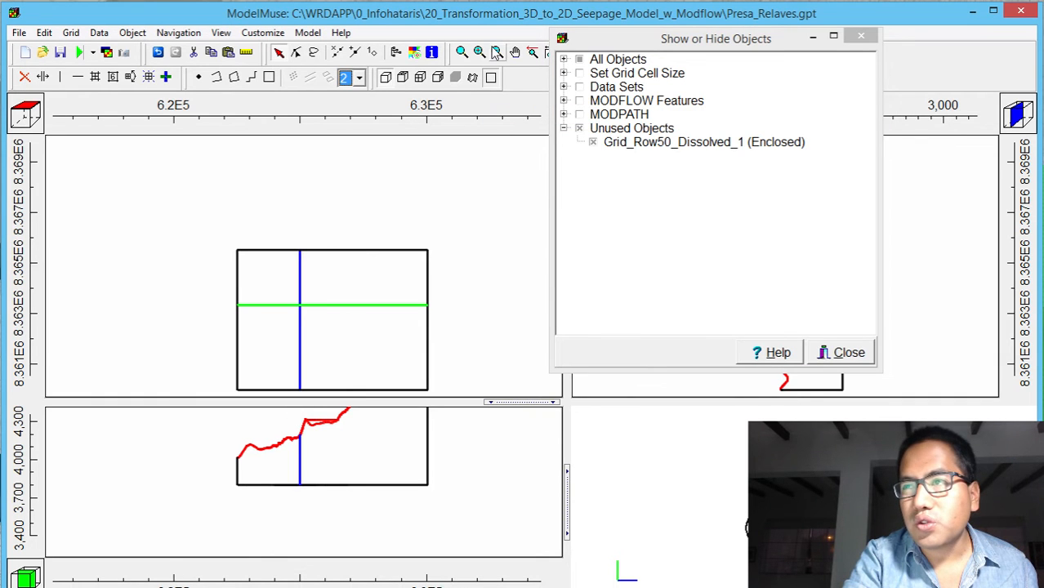
click(463, 52)
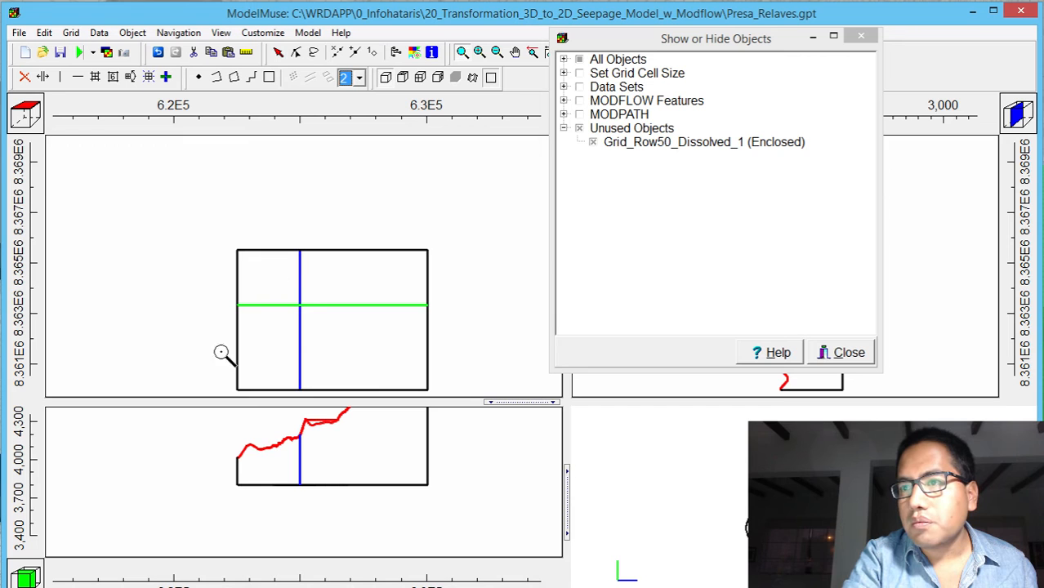
click(323, 304)
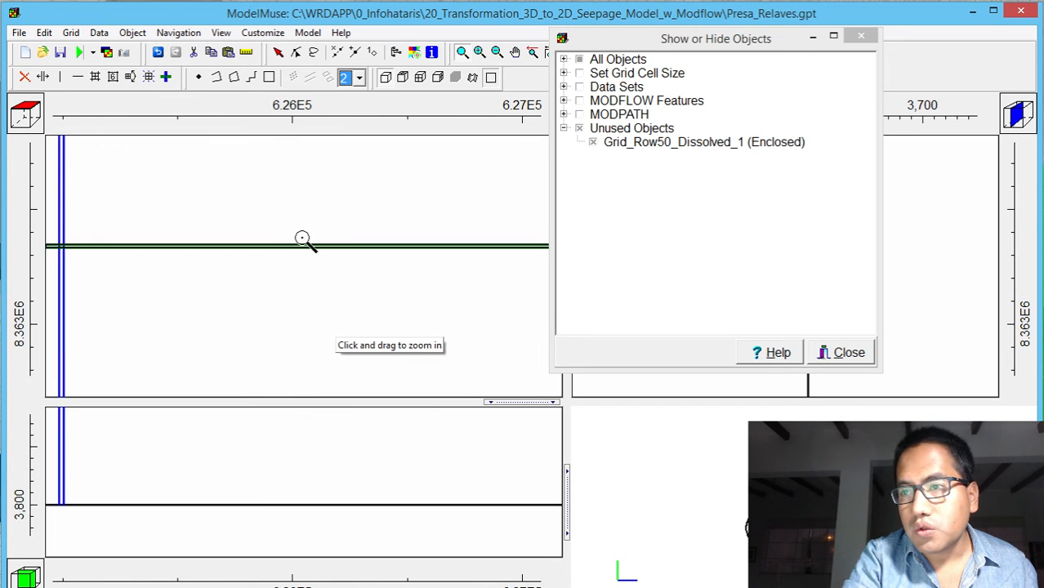
Select the Grid_Row50_Dissolved_1 polygon in the top view and open its object properties
click(277, 53)
click(274, 246)
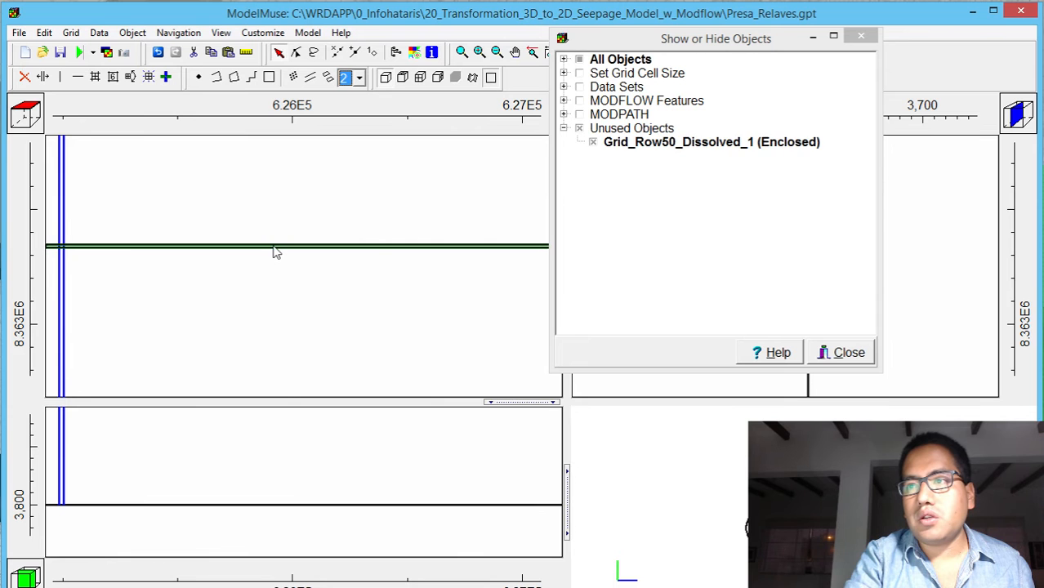
double_click(275, 248)
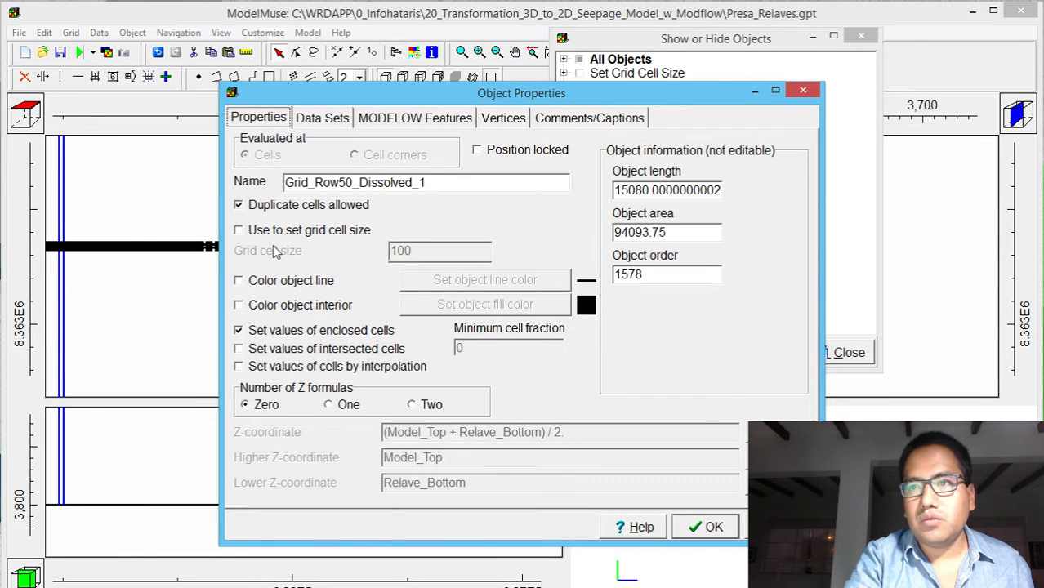
Examine the object's vertices, MODFLOW features and general properties, and the layer definition data sets it can set
click(503, 116)
click(397, 121)
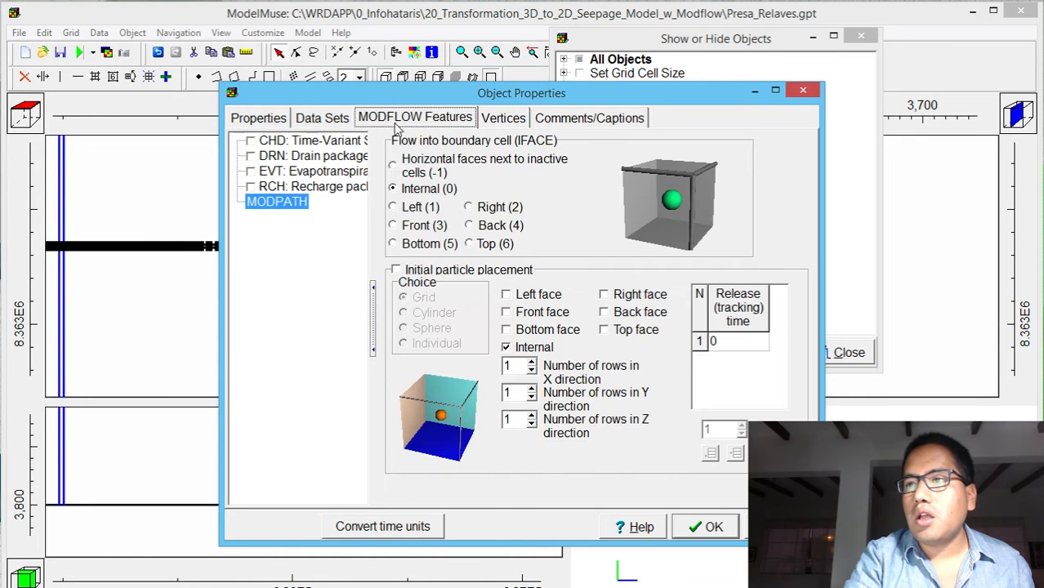
click(333, 120)
click(253, 121)
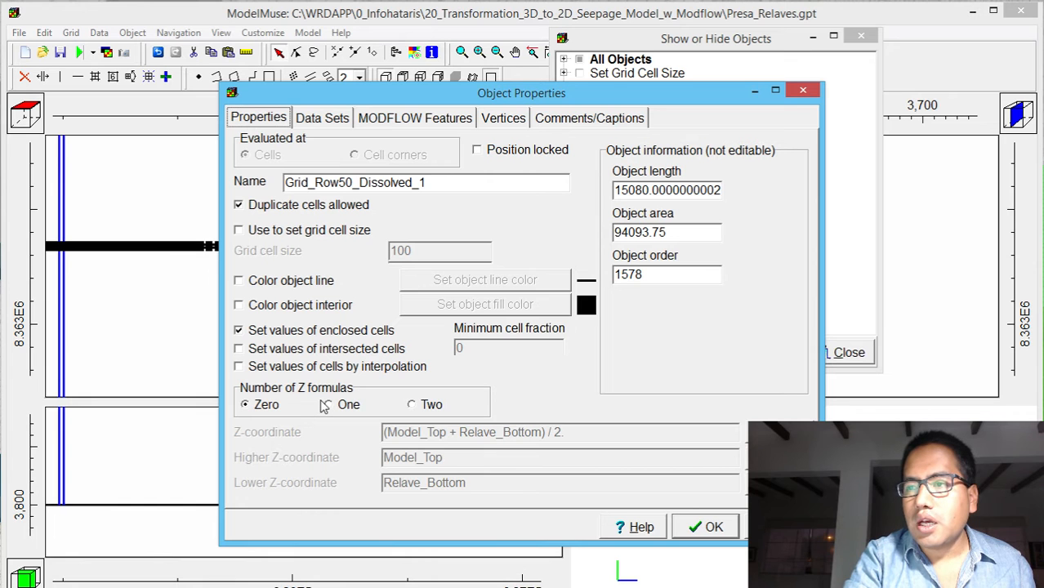
click(329, 119)
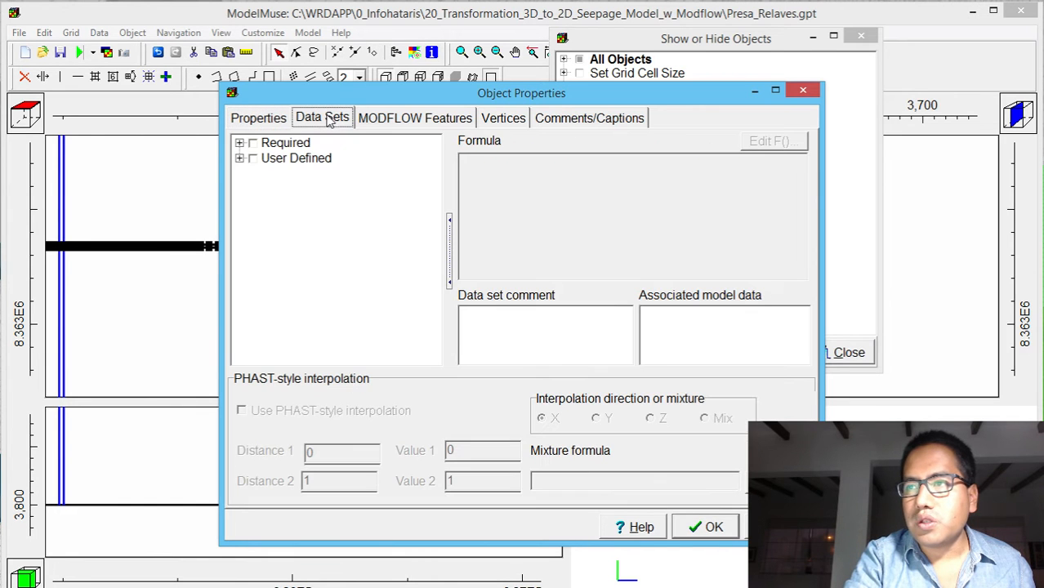
click(239, 159)
click(238, 159)
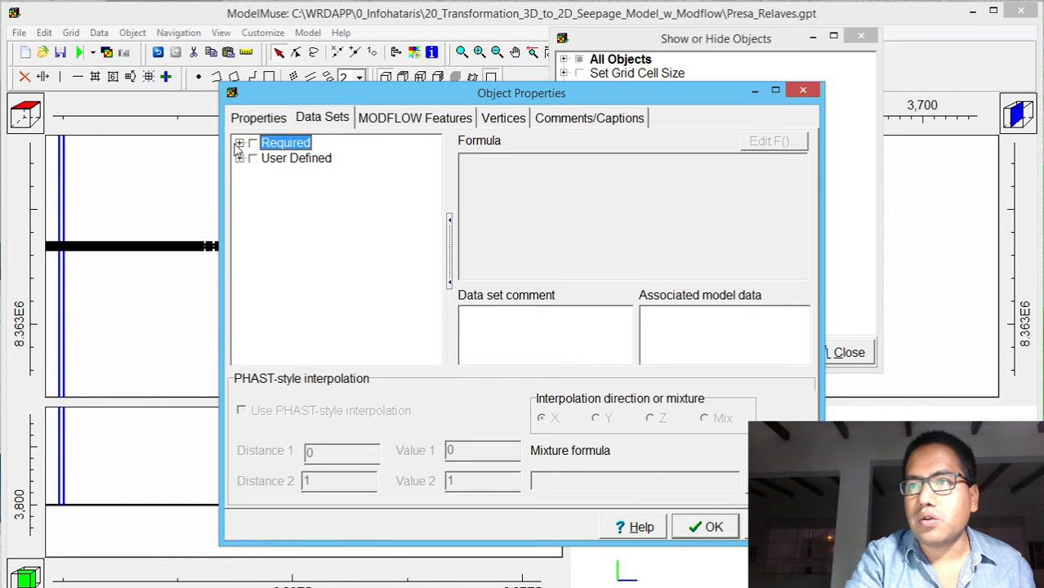
click(239, 143)
click(254, 159)
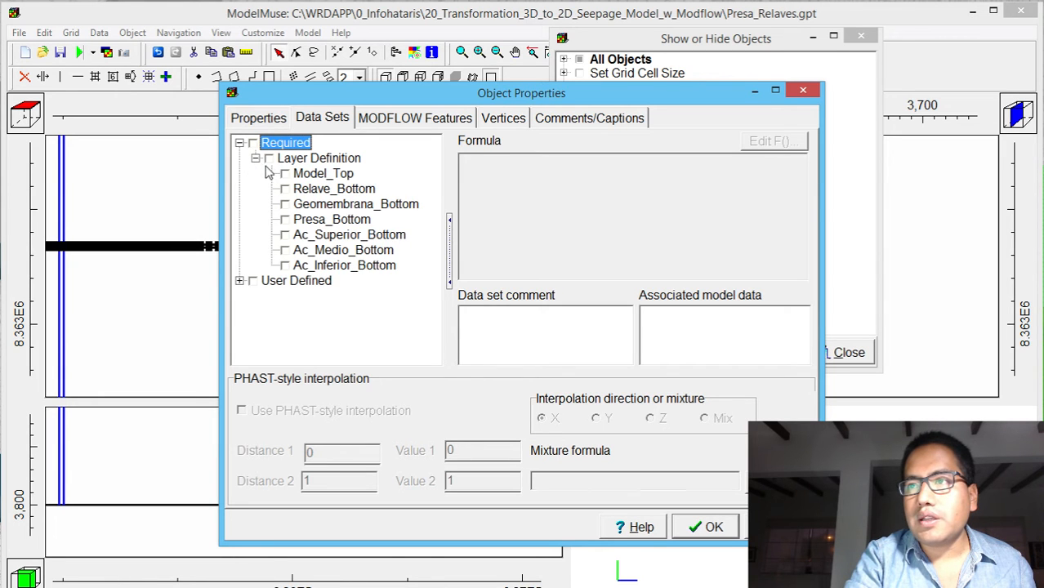
click(255, 159)
click(268, 116)
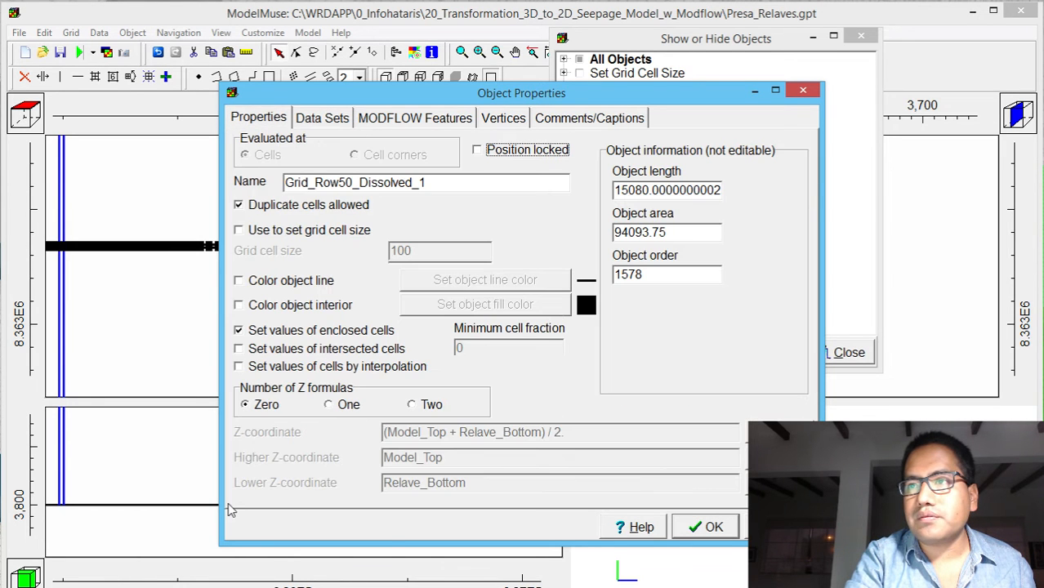
Give the polygon object two Z formulas, keeping Model_Top as the higher Z-coordinate and setting the lower one to Ac_Inferior_Bottom
click(422, 410)
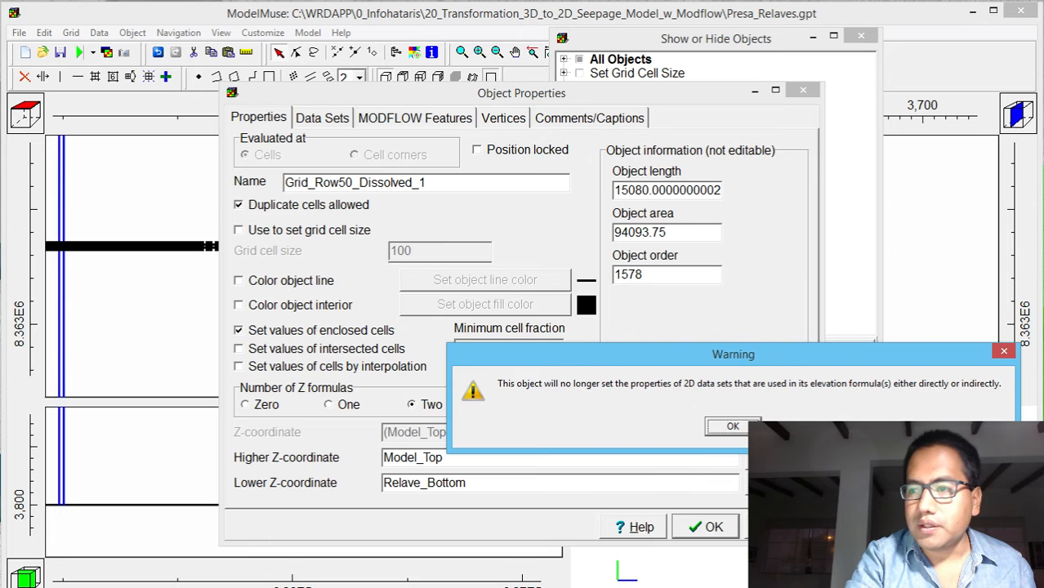
click(742, 426)
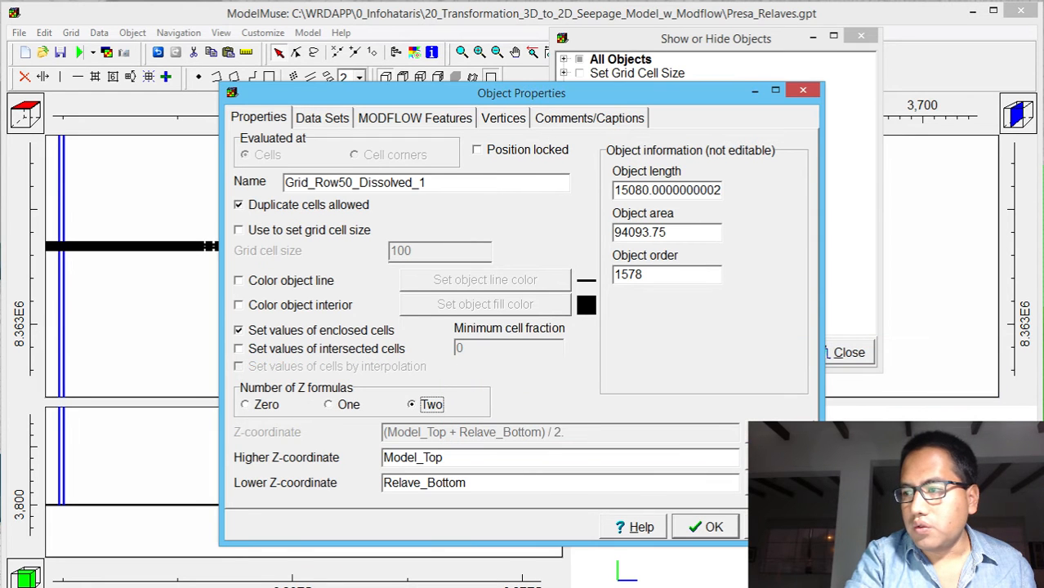
click(775, 483)
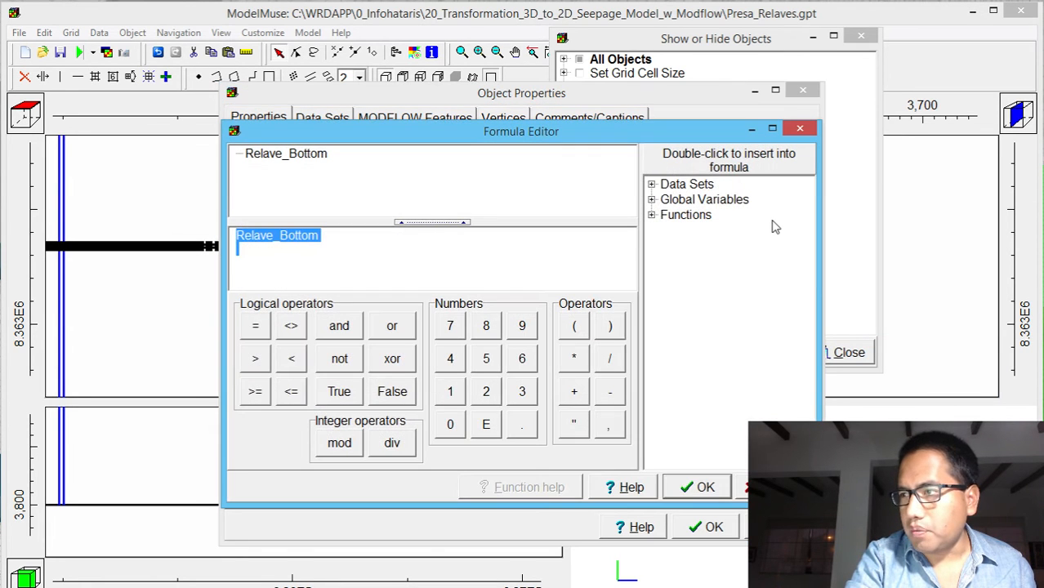
double_click(668, 185)
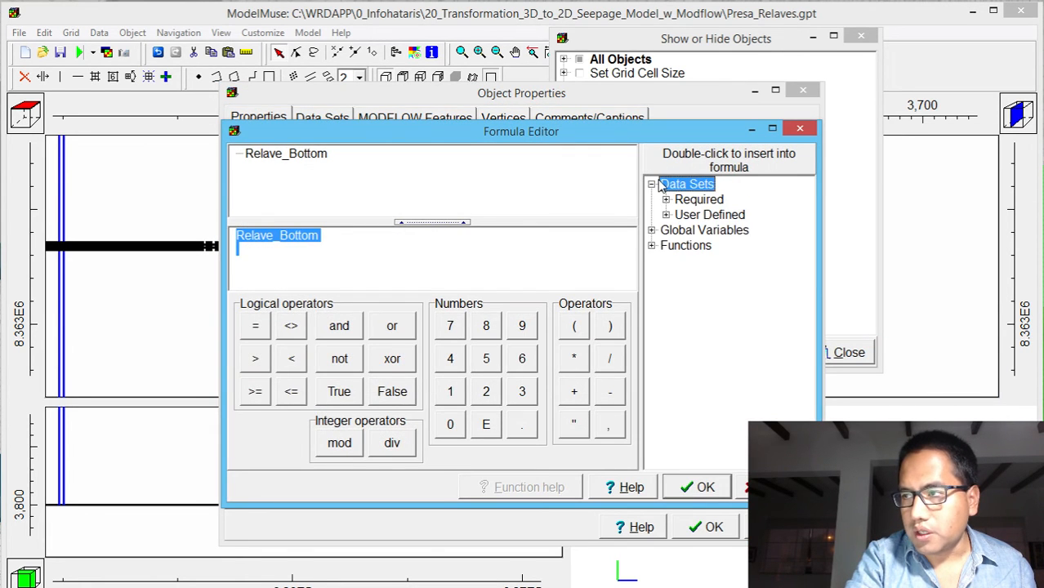
click(652, 231)
click(665, 215)
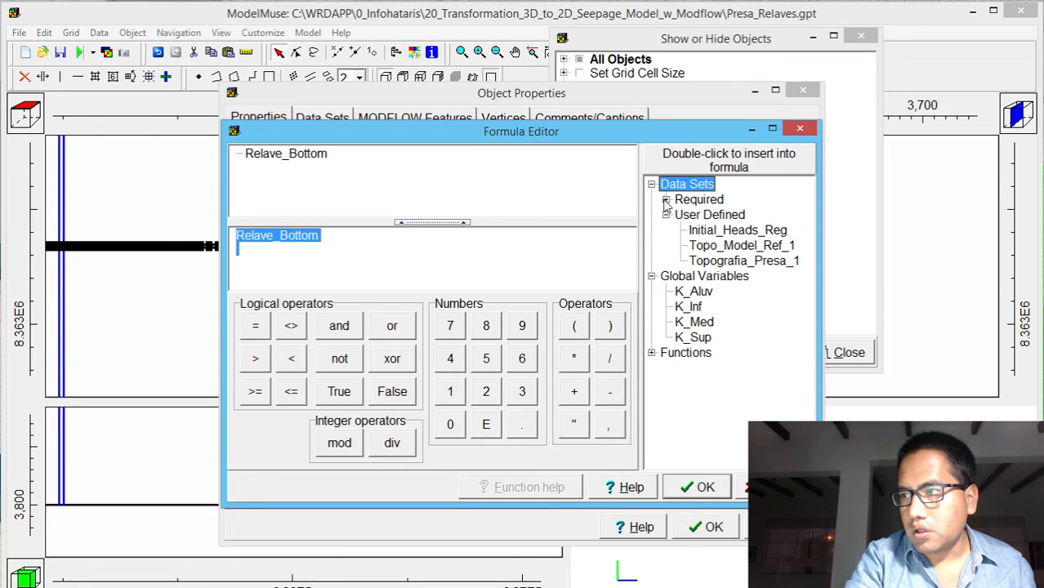
click(666, 199)
click(680, 215)
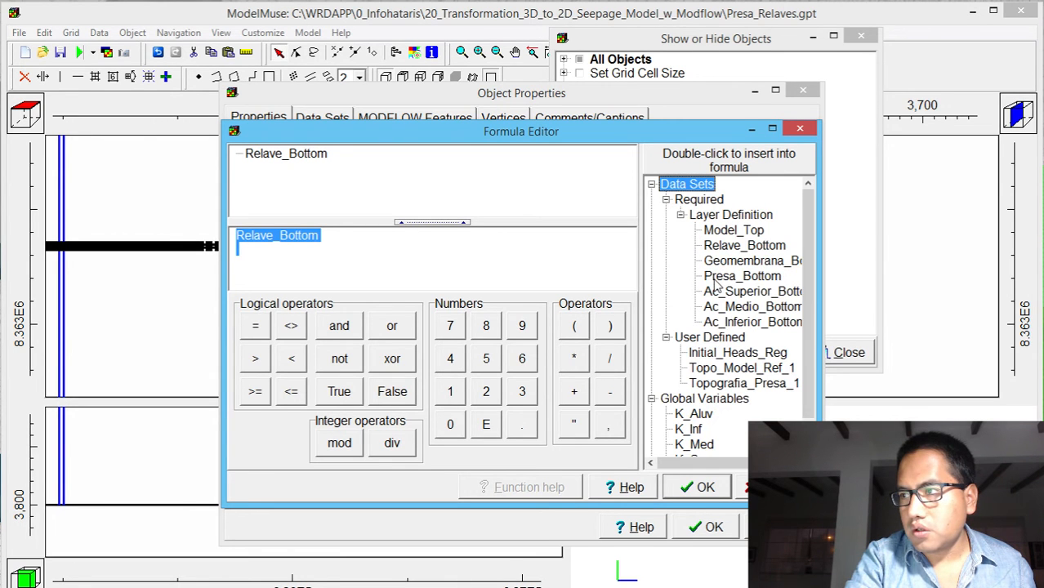
double_click(735, 321)
click(694, 486)
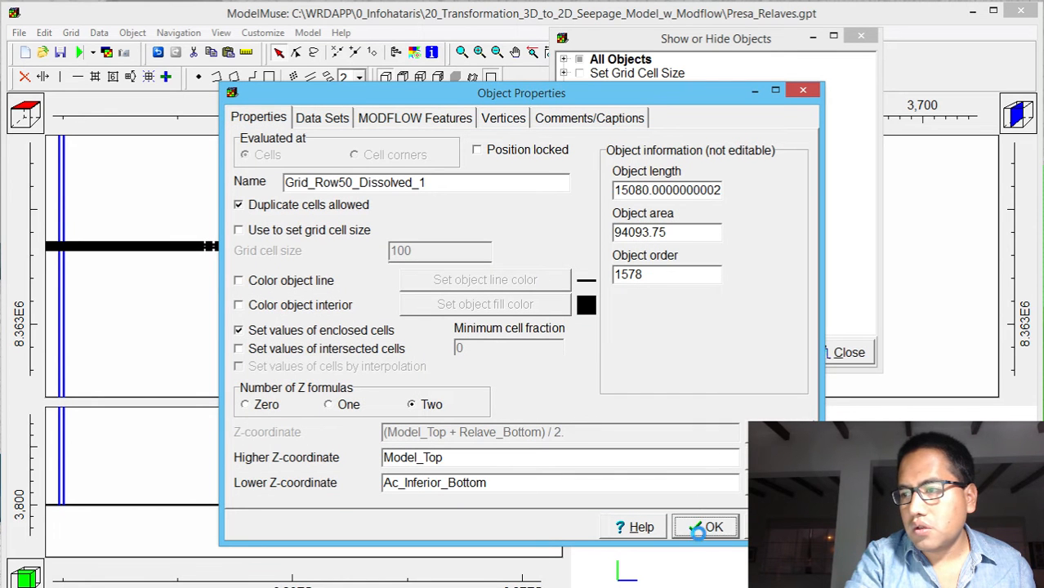
click(710, 526)
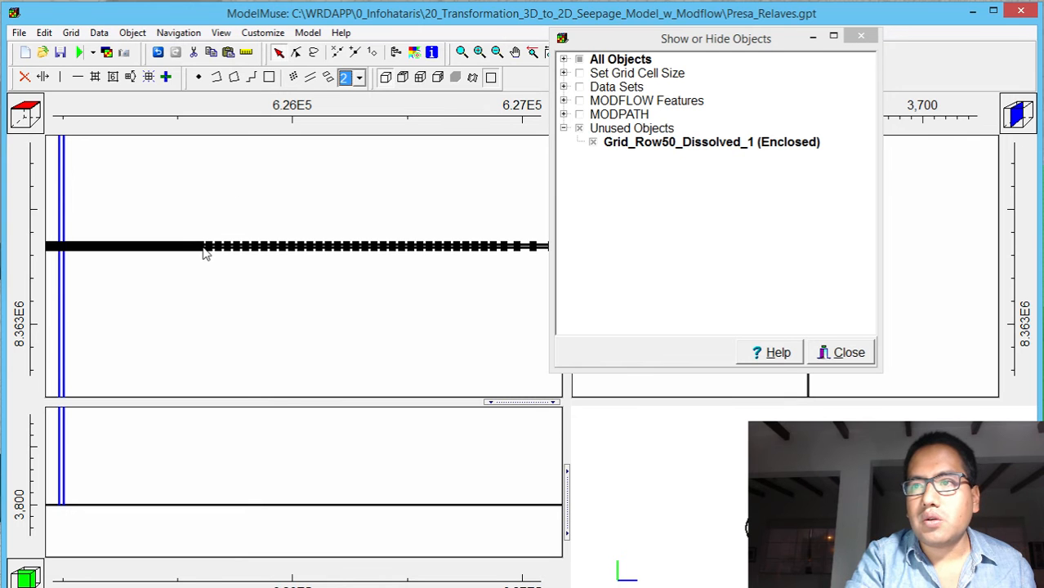
Reopen the Grid_Row50_Dissolved_1 object's properties and color both its line and its interior teal
key(super)
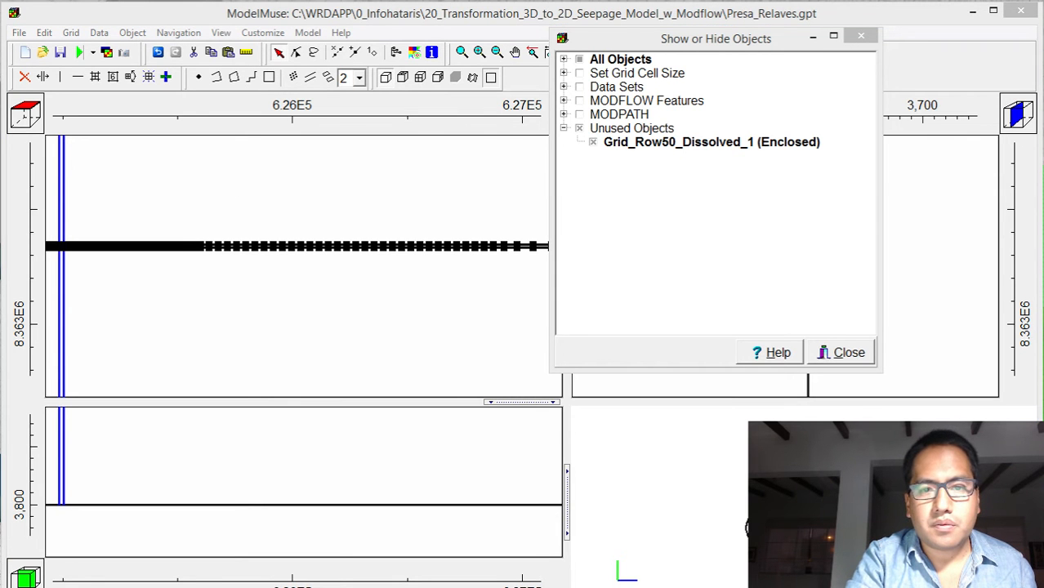
drag(0, 5, 809, 10)
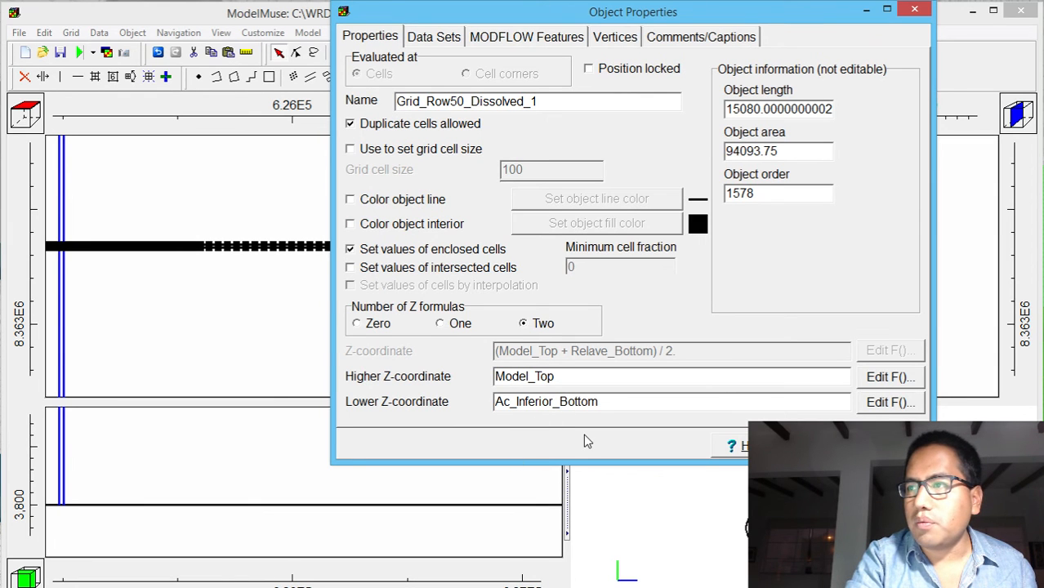
click(436, 201)
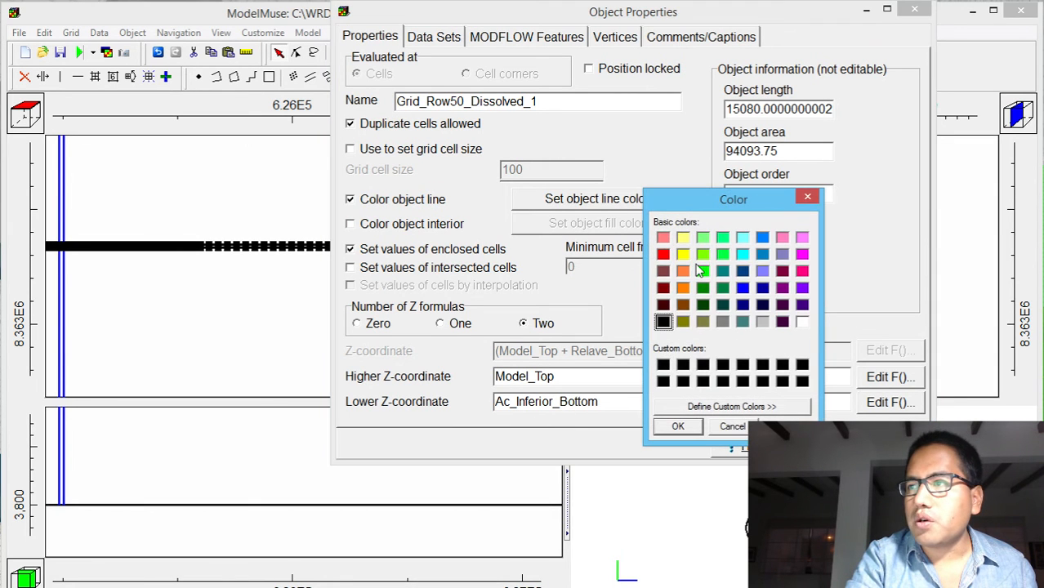
click(720, 271)
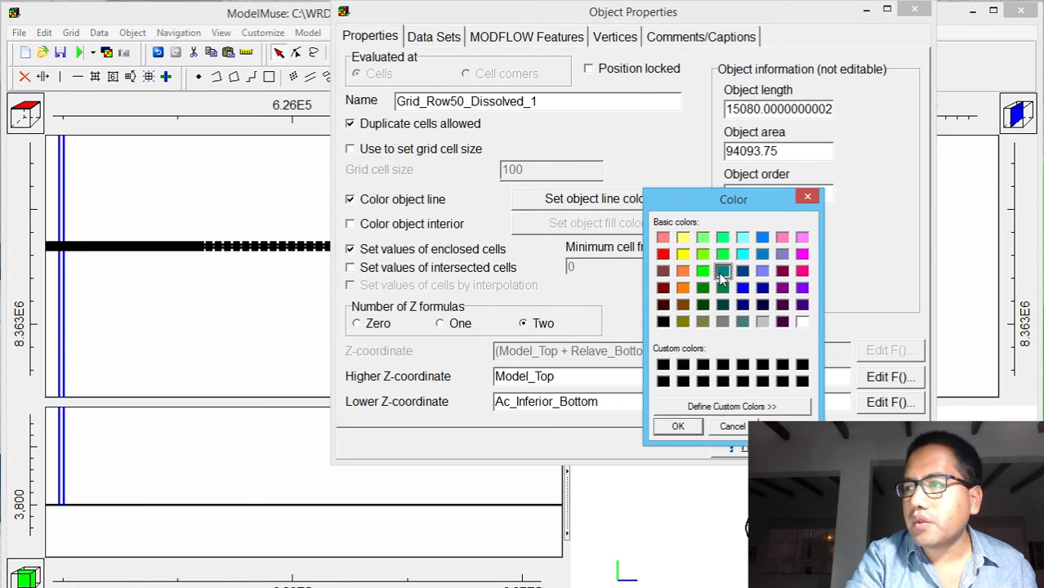
click(677, 427)
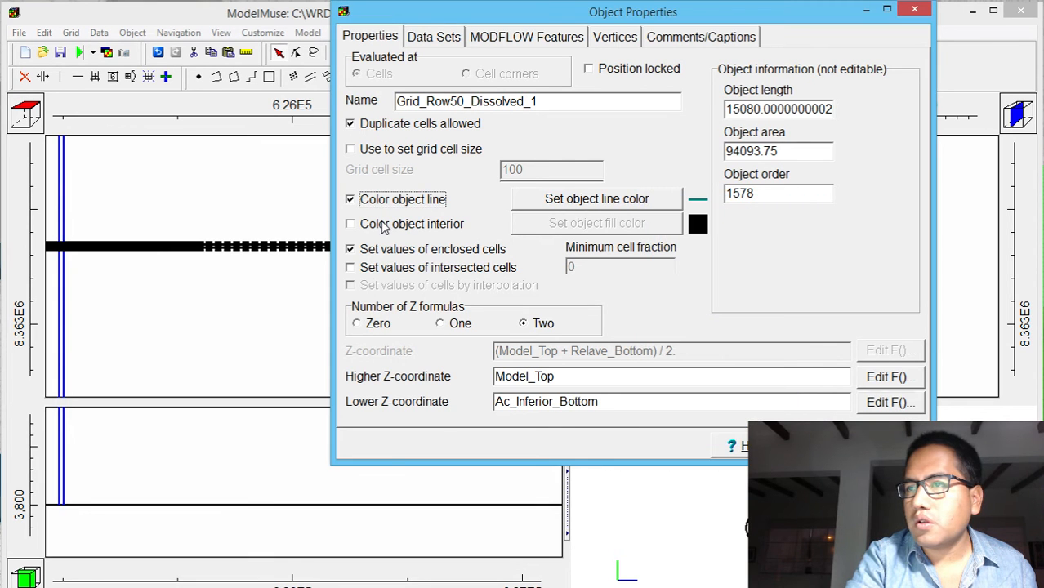
click(384, 226)
click(724, 271)
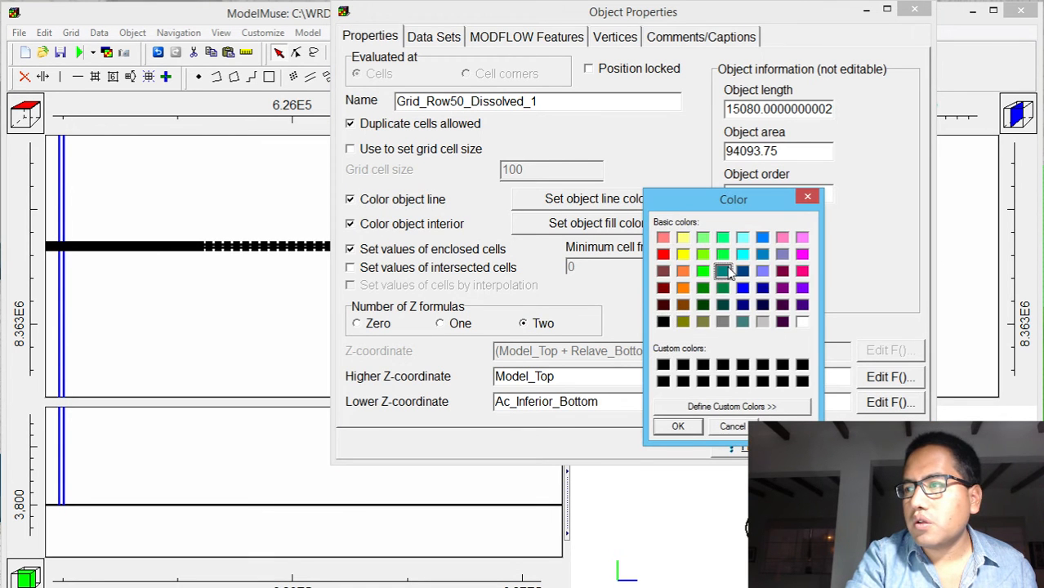
click(682, 427)
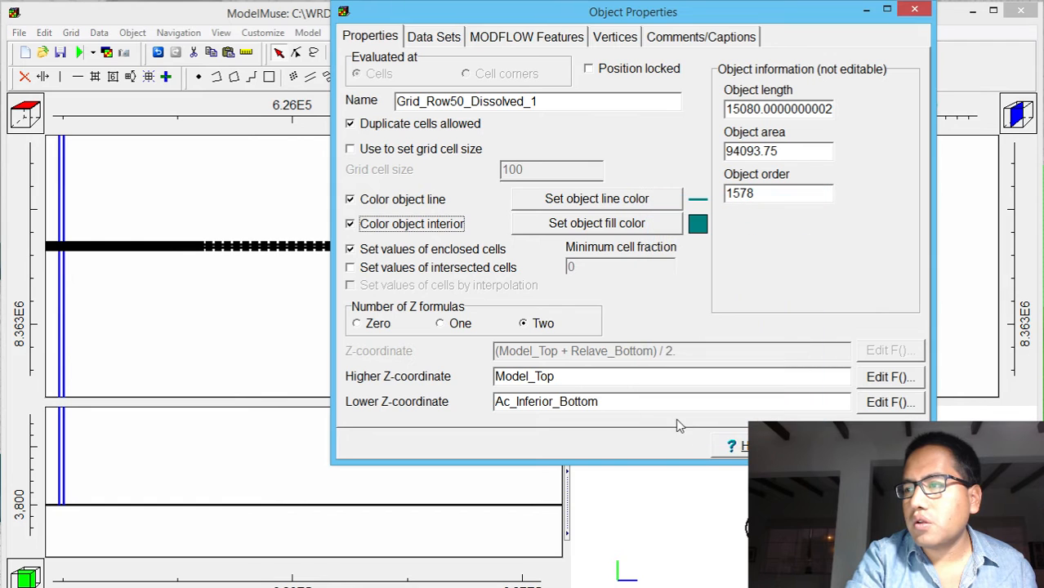
Make the polygon object set the Hydrology data set Active with the formula True
click(449, 38)
click(351, 62)
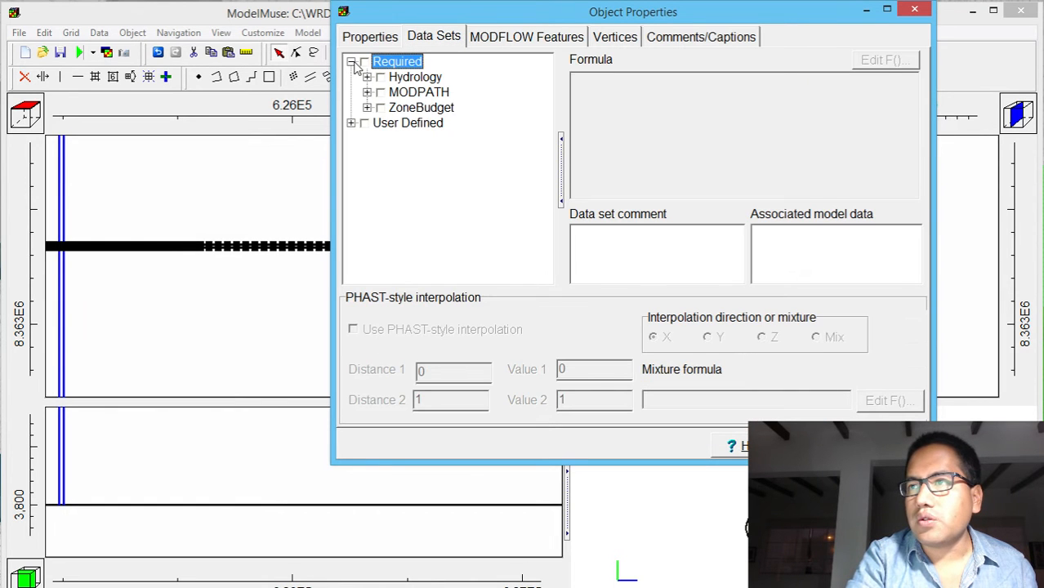
click(367, 77)
click(397, 93)
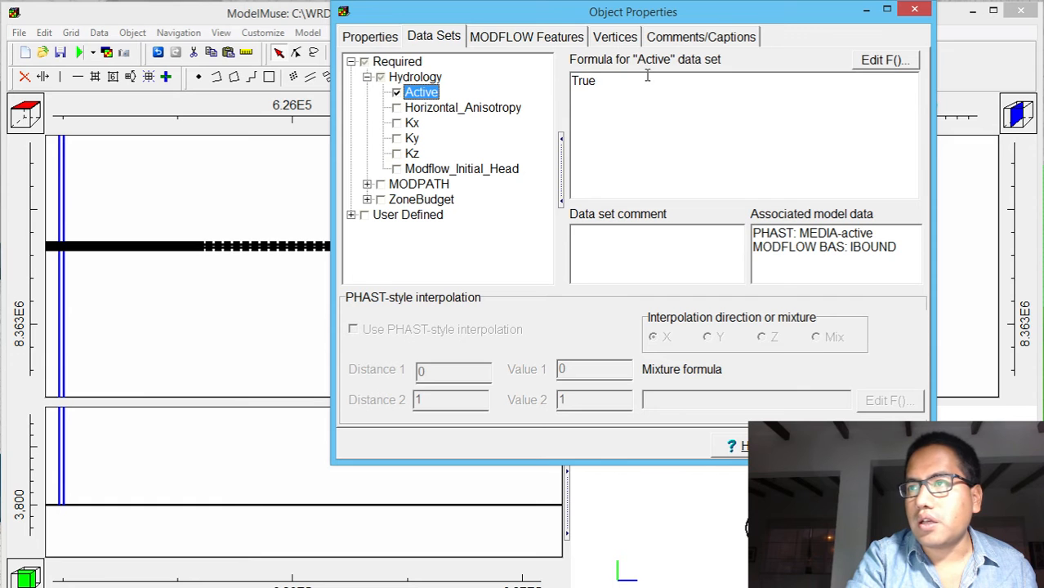
click(818, 446)
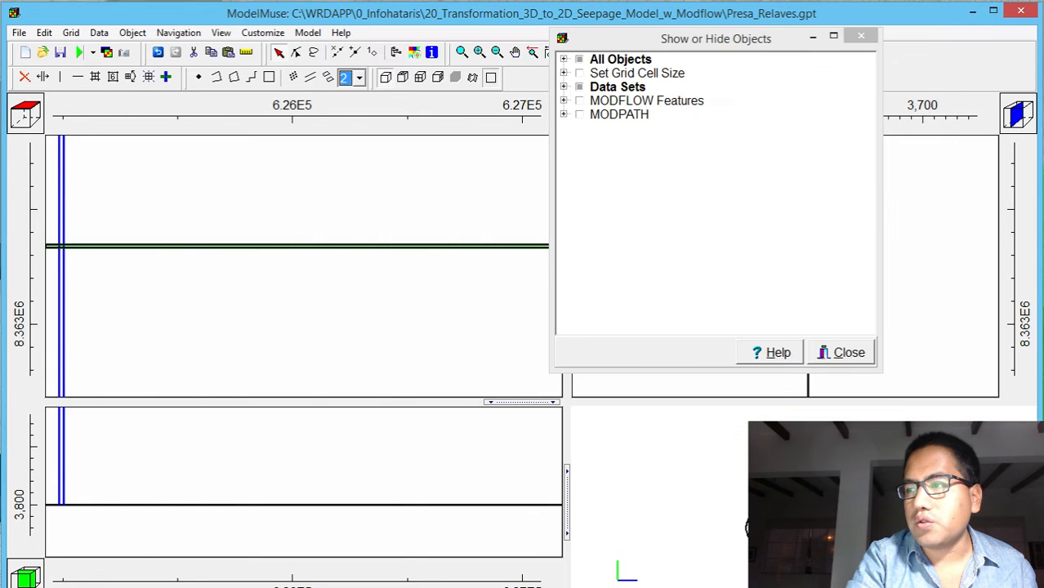
Set the default formula of the Active data set under Hydrology to False and apply the change
click(99, 33)
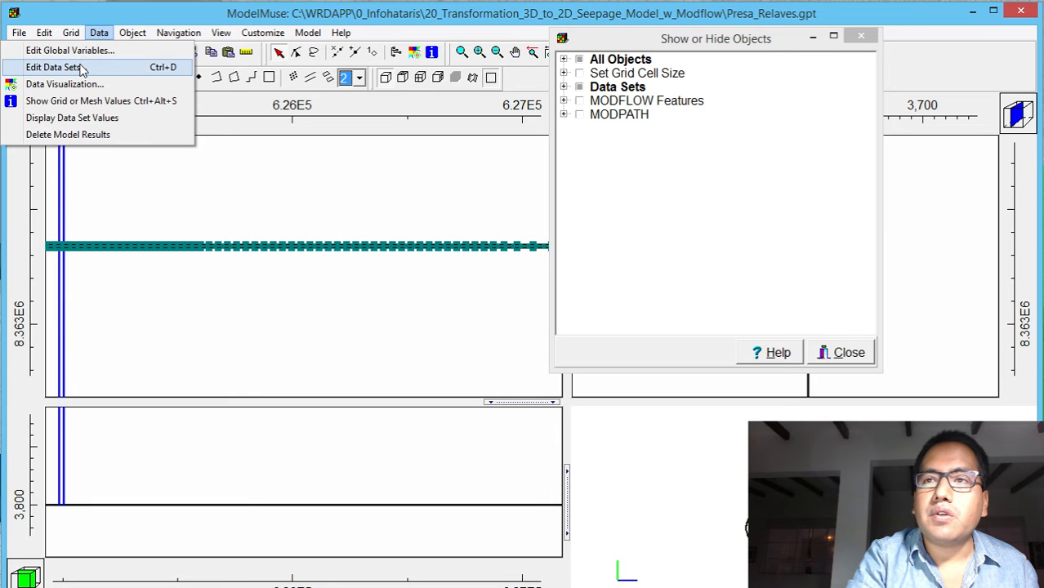
click(81, 69)
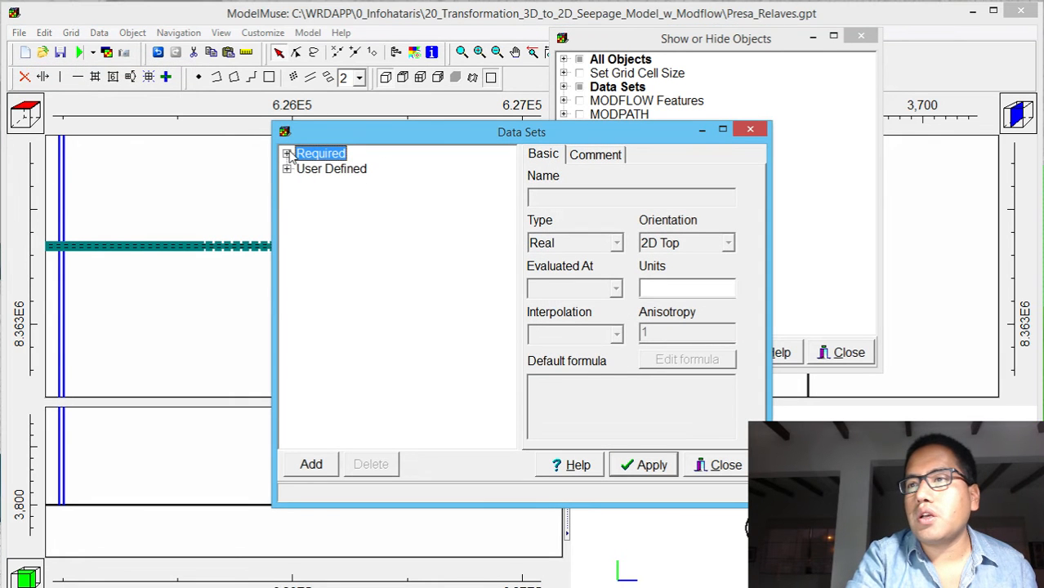
click(287, 153)
click(303, 169)
click(344, 184)
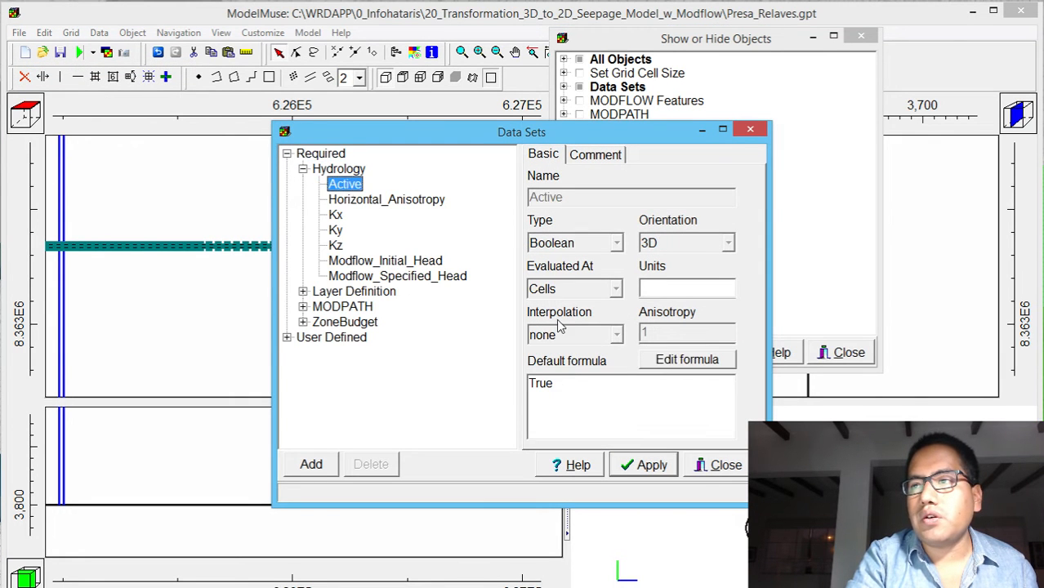
double_click(550, 382)
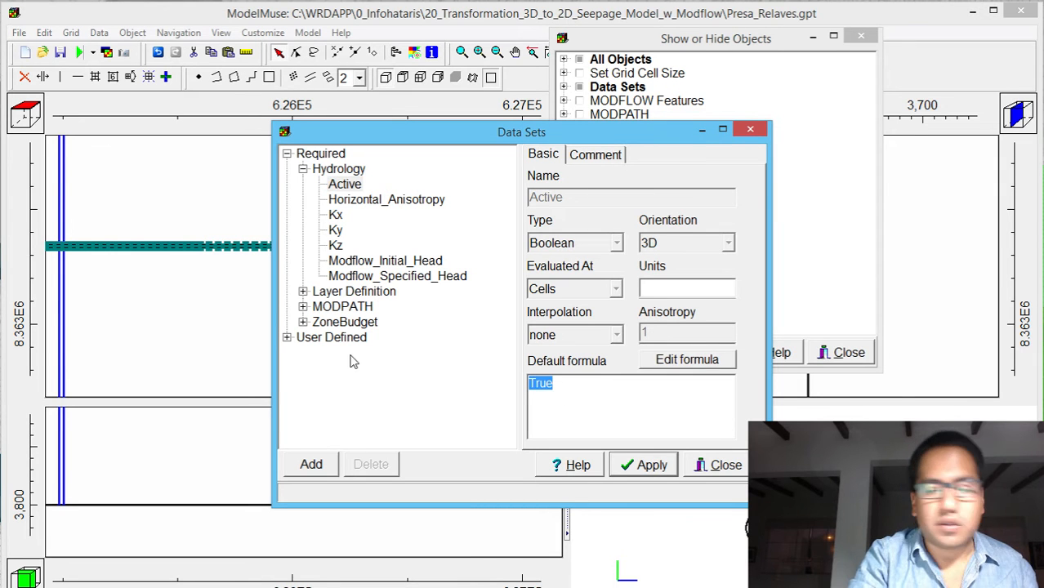
text(F)
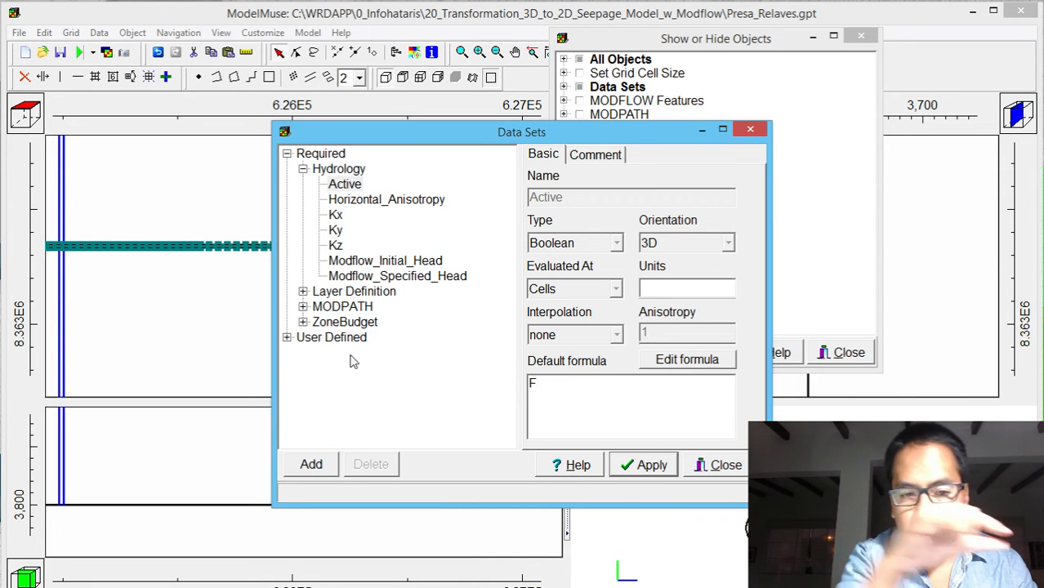
text(alse)
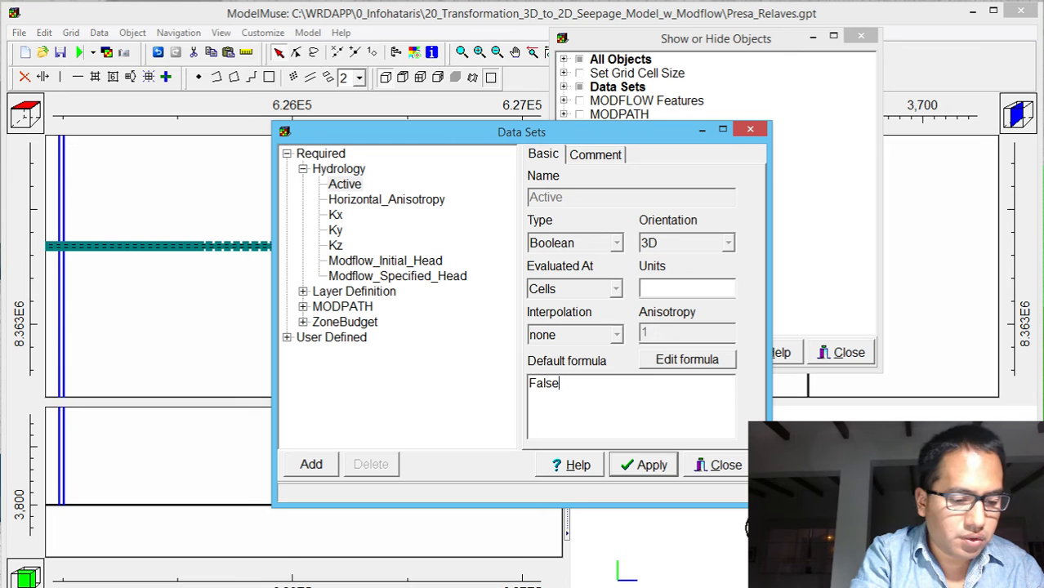
click(651, 463)
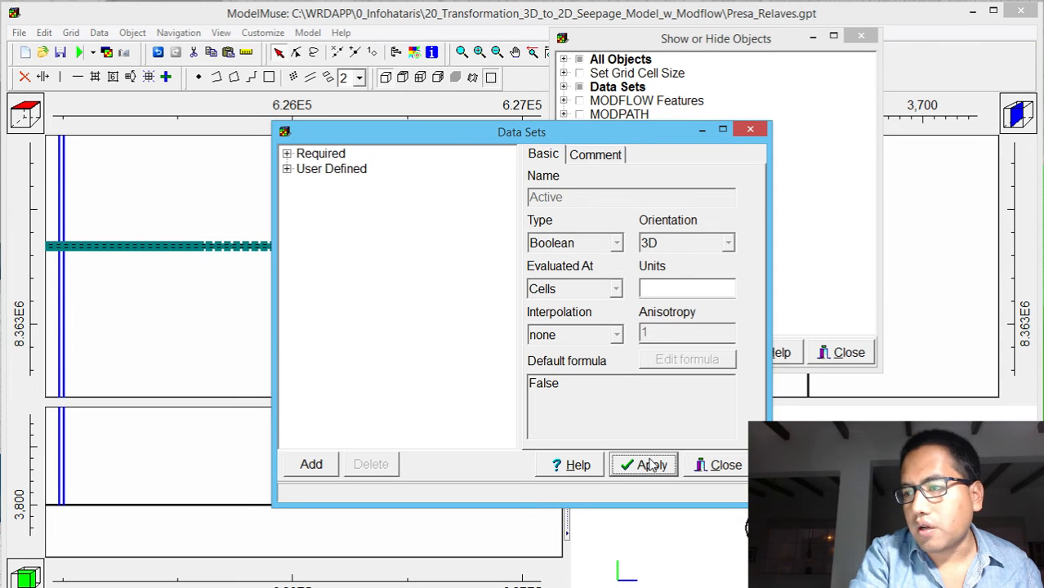
click(702, 465)
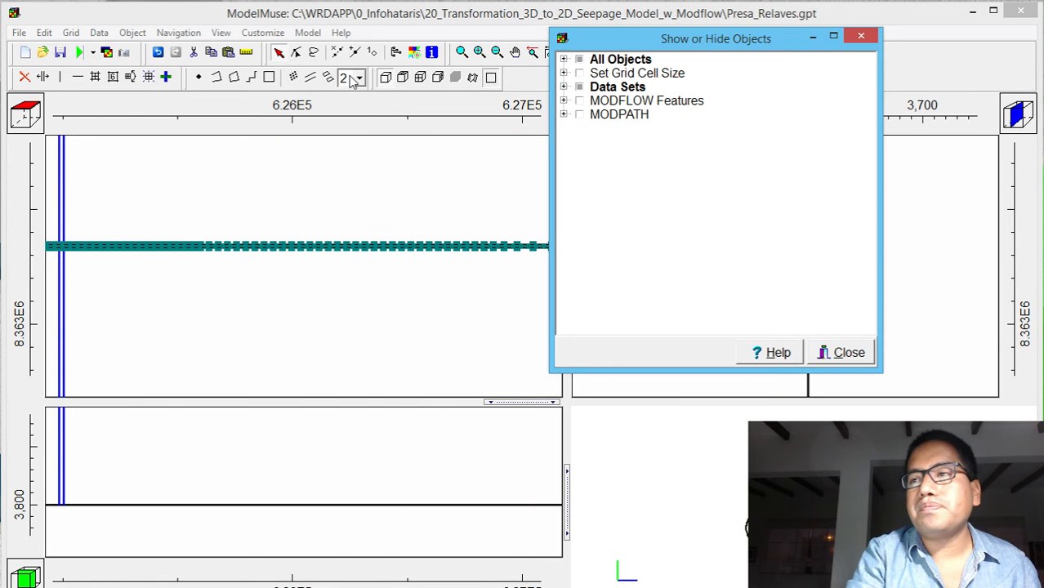
Change the grid display to show only the active edge
click(486, 81)
click(490, 79)
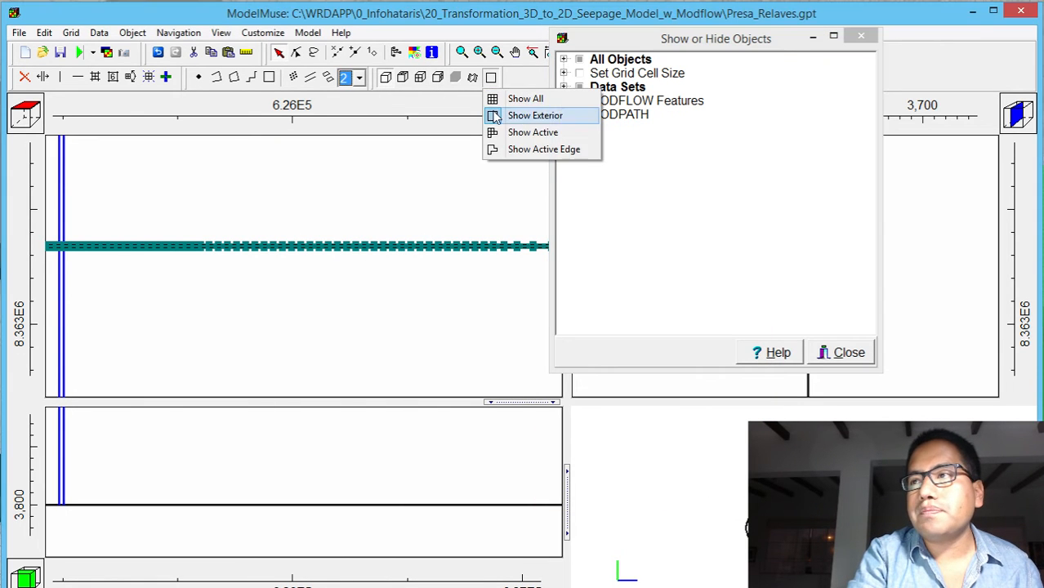
click(500, 149)
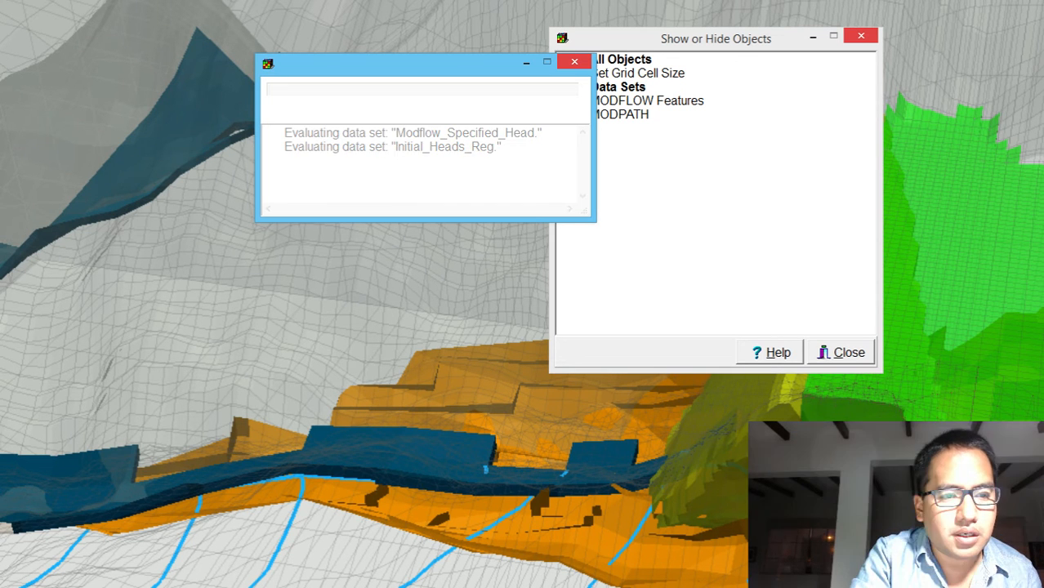
Switch to Task Manager to check ModelMuse's process and the computer's CPU performance, and open Resource Monitor
key(ctrl+shift+Escape)
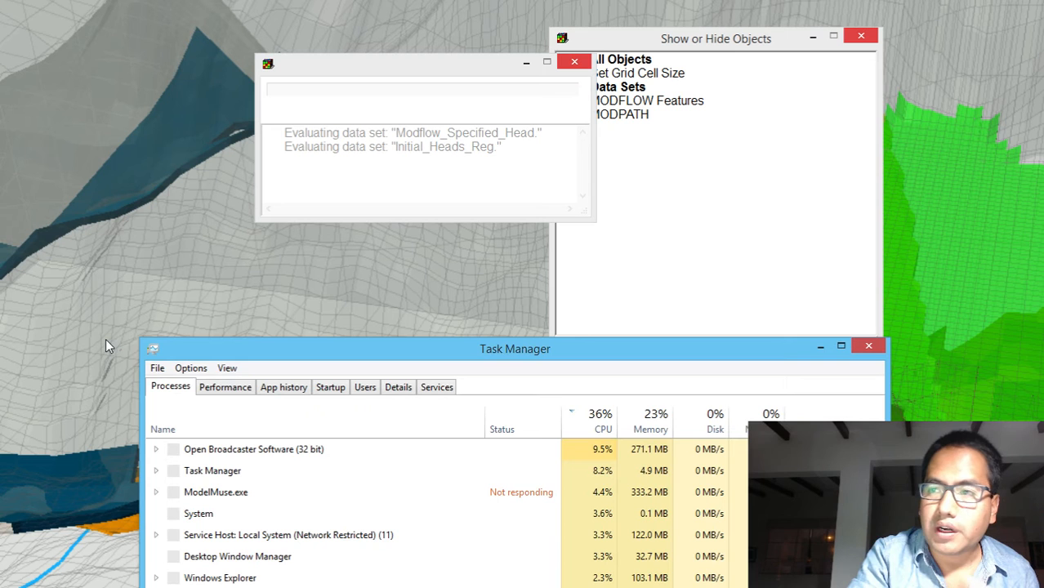
drag(389, 316, 394, 160)
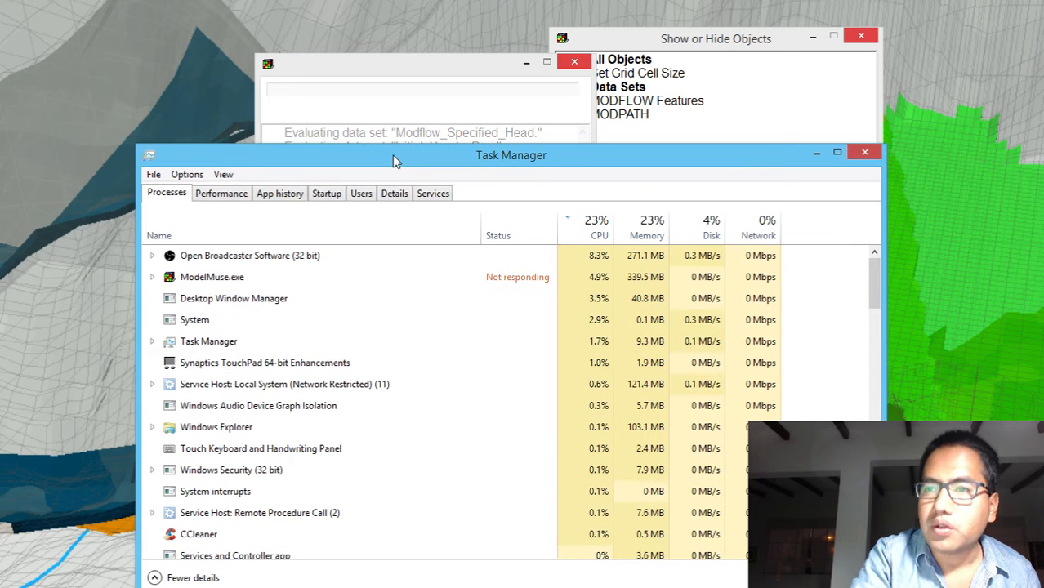
click(223, 194)
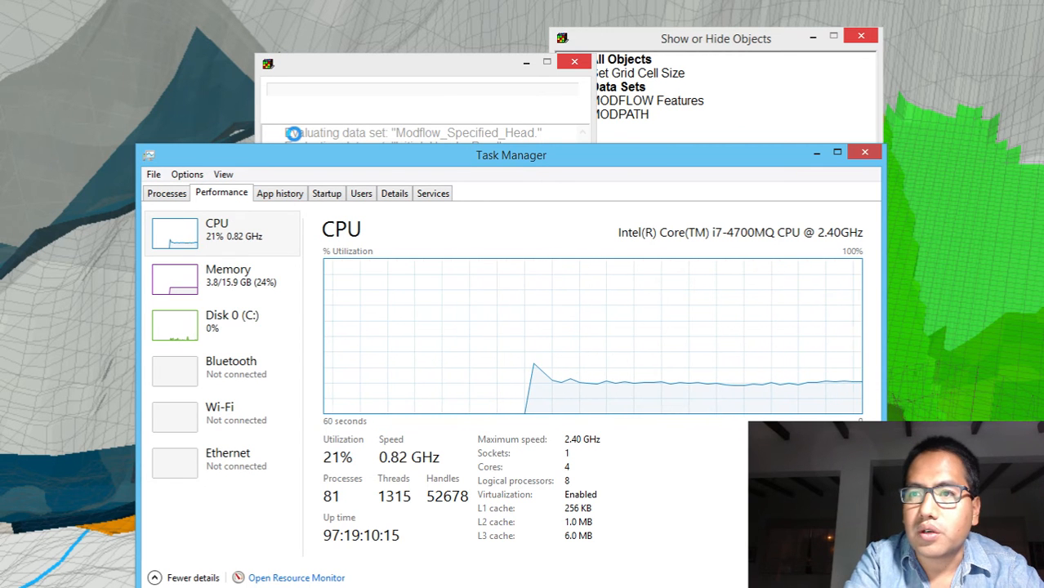
click(301, 201)
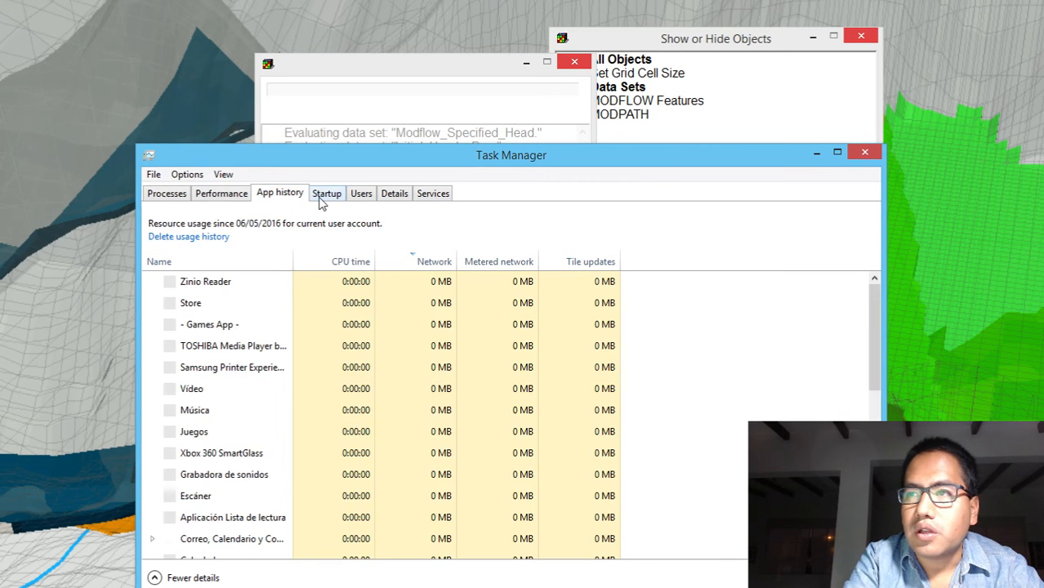
click(320, 203)
click(364, 195)
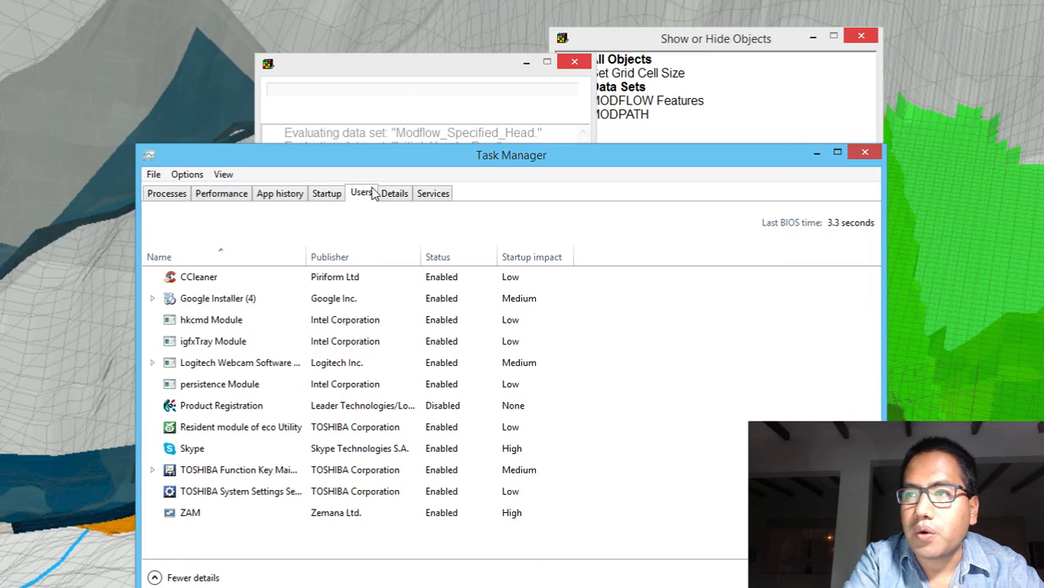
click(219, 197)
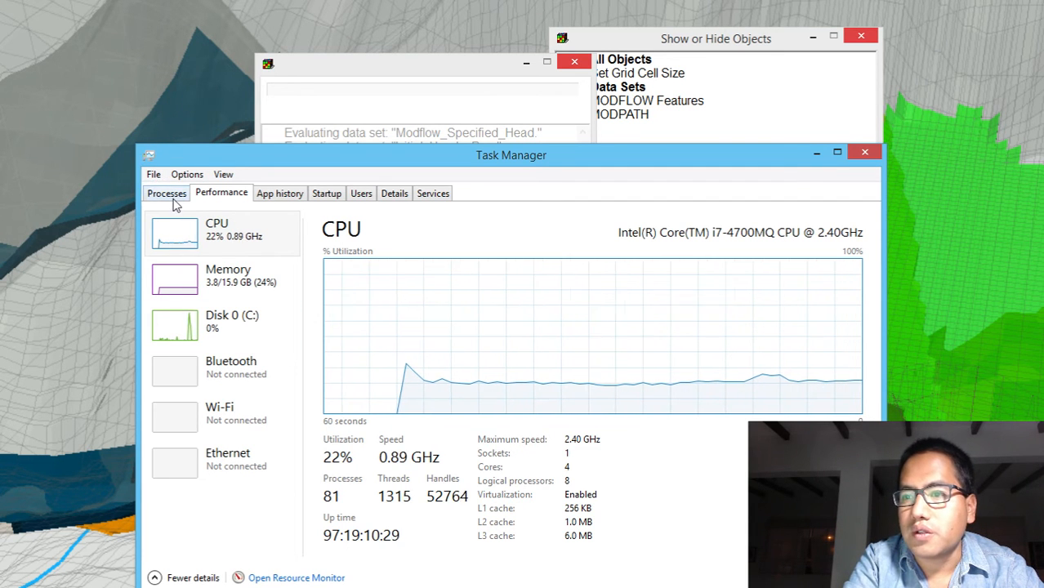
click(296, 580)
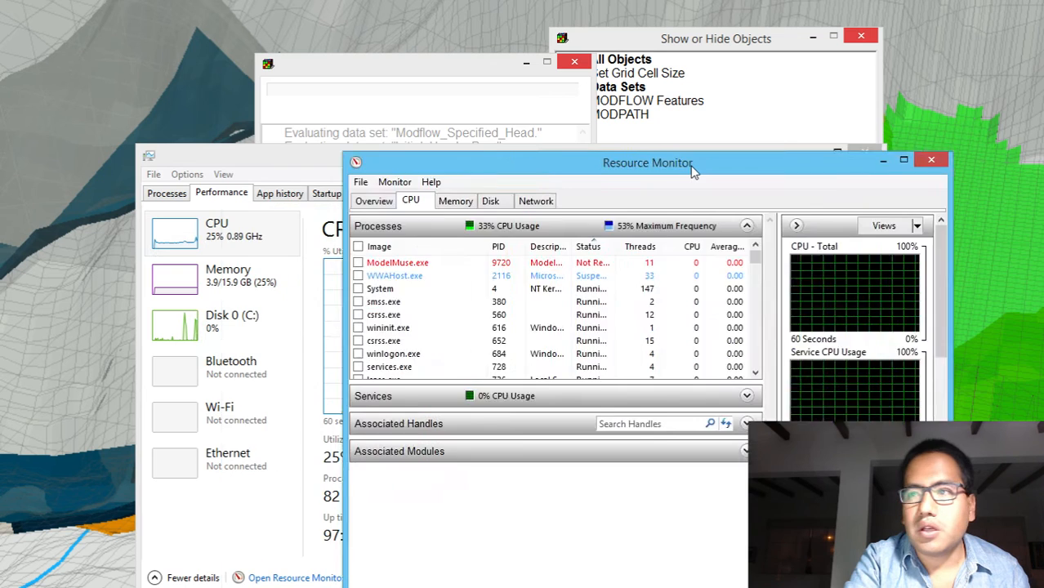
Examine the total and per-core CPU usage graphs in Resource Monitor while ModelMuse evaluates its data sets, and minimize the monitor
drag(698, 168, 523, 87)
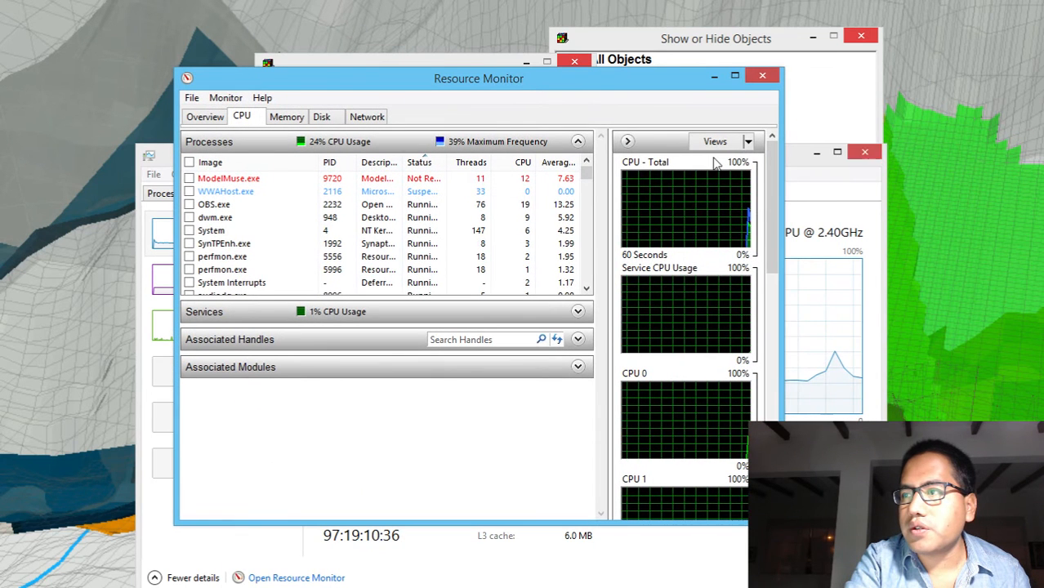
drag(775, 192, 776, 147)
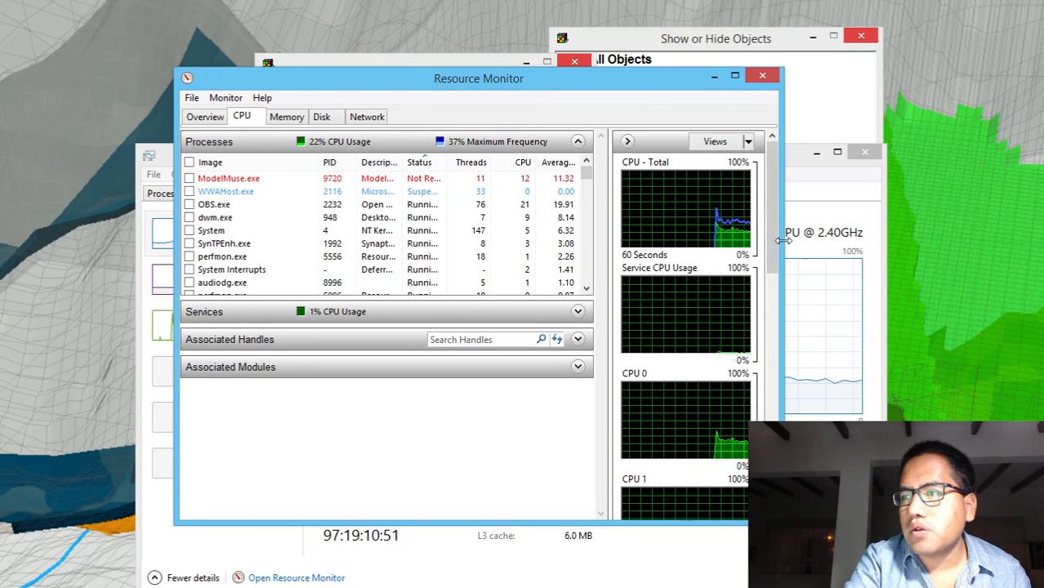
drag(777, 247, 765, 321)
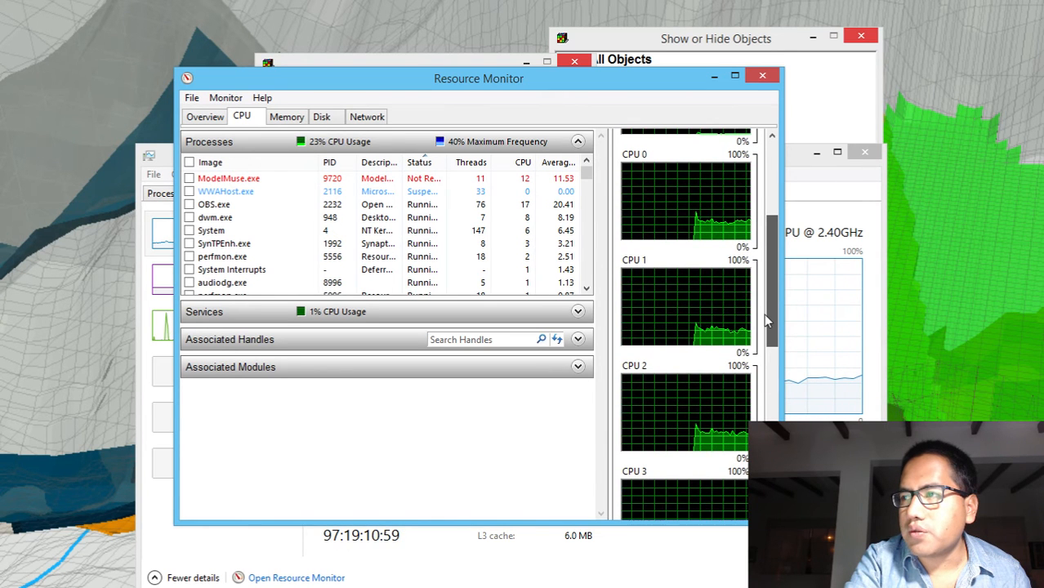
click(713, 77)
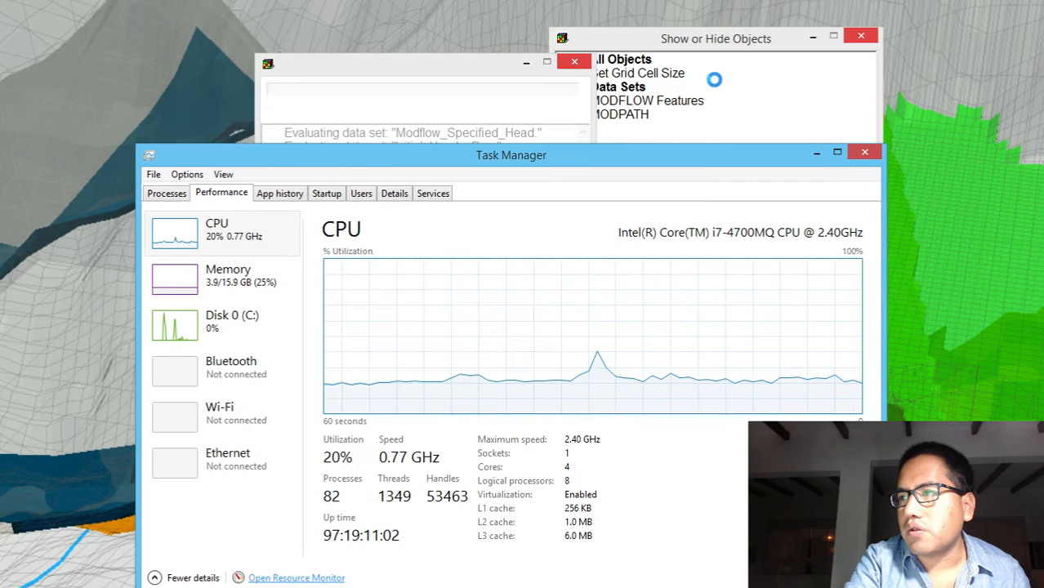
Close Task Manager and the stalled ModelMuse window that shows the data set evaluation progress
click(863, 152)
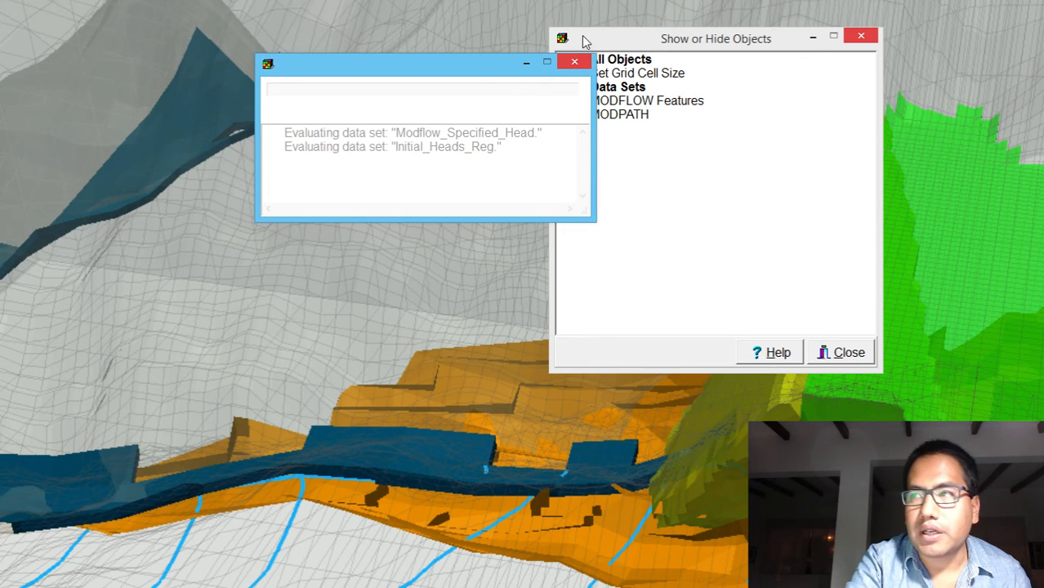
click(575, 63)
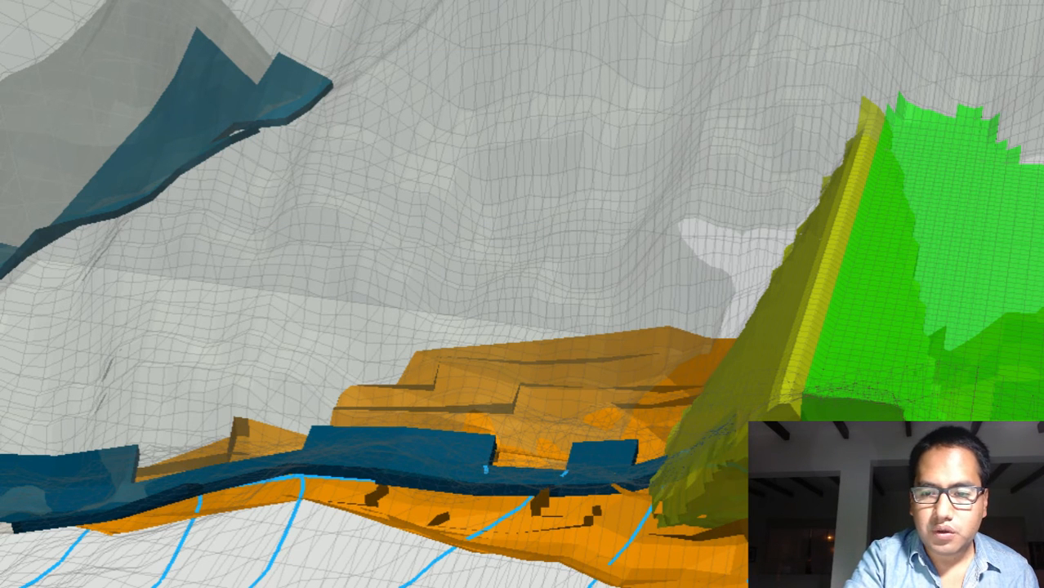
key(super)
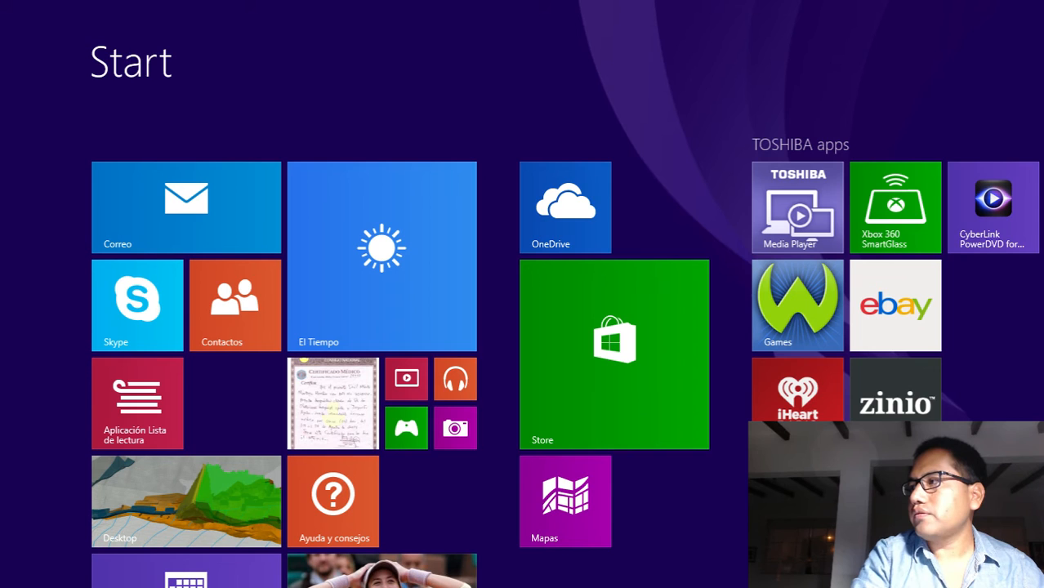
key(super)
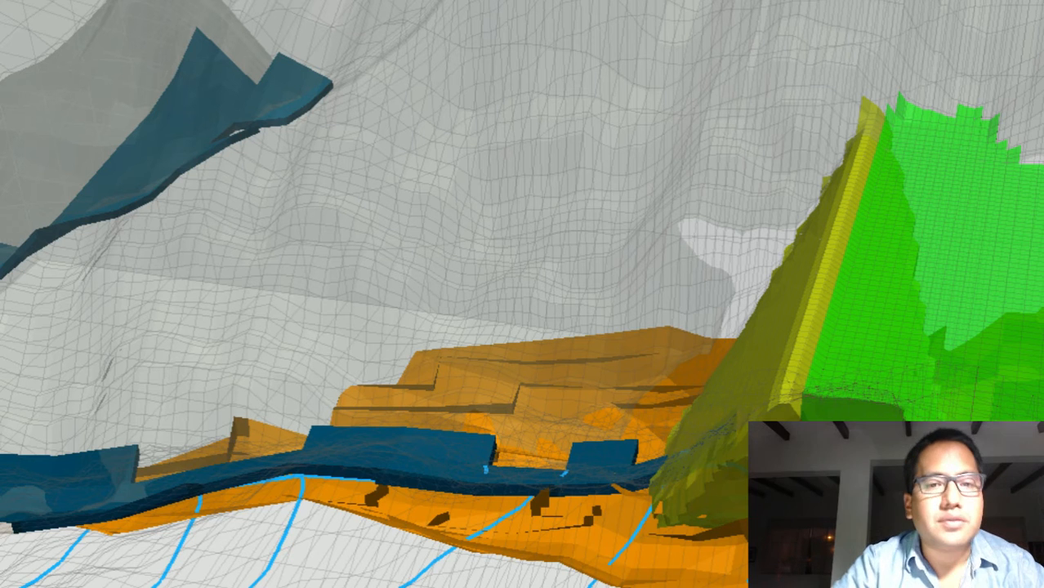
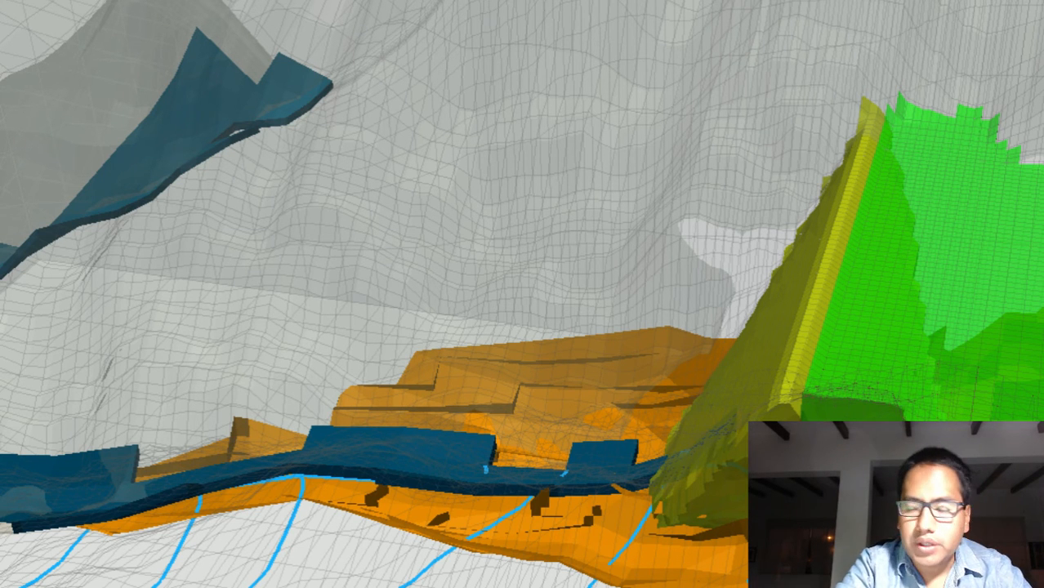
Switch to the ModelMuse window with Presa_Relaves.gpt and zoom the top view in on the model grid
key(alt+Tab)
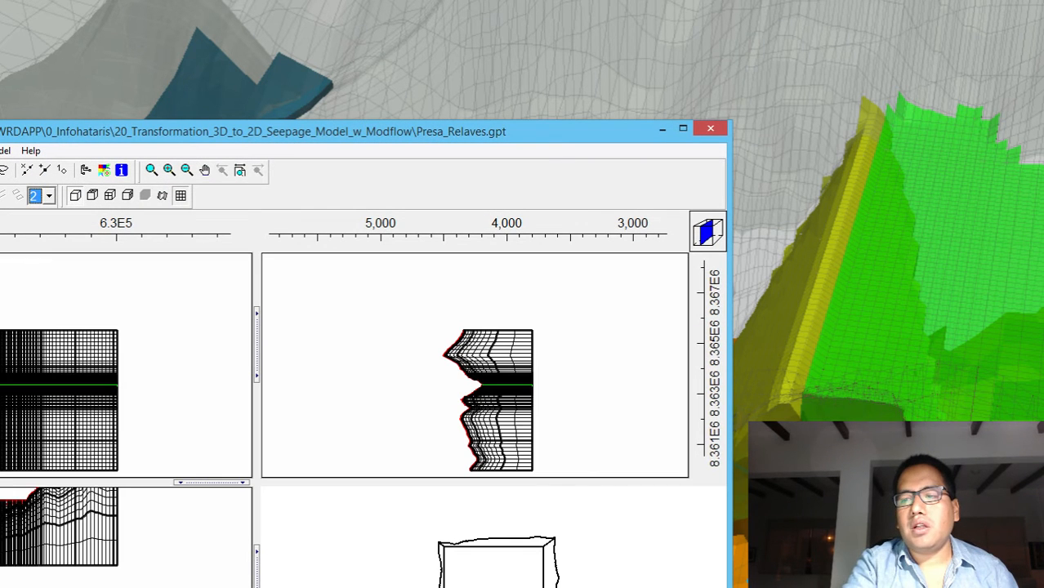
drag(248, 139, 580, 29)
click(490, 59)
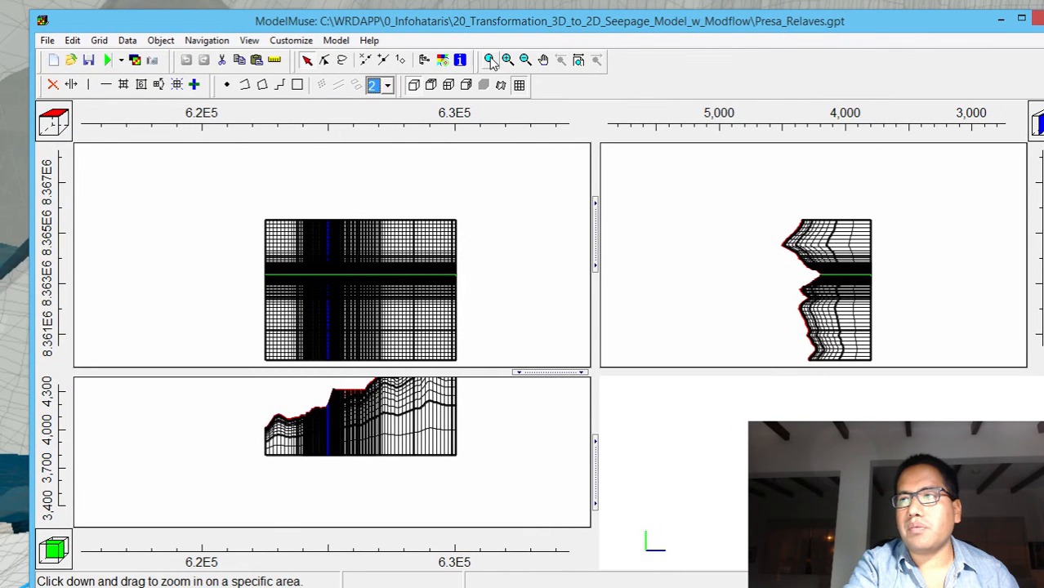
drag(242, 262, 494, 301)
drag(107, 235, 526, 253)
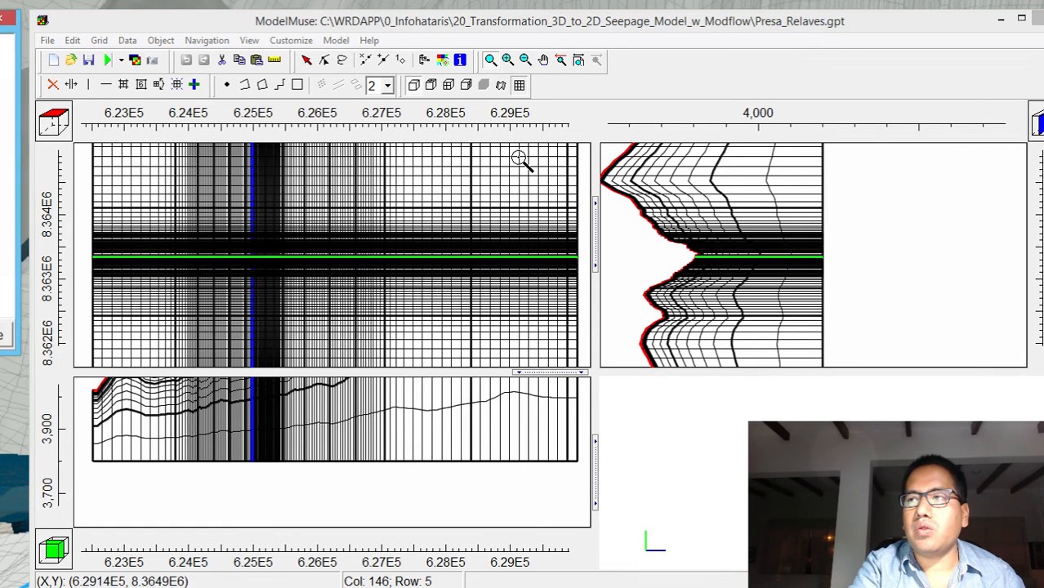
In the Show or Hide Objects list, stop the Area_Flujo_Lixiviados object from setting the grid cell size
drag(1, 28, 306, 80)
click(141, 108)
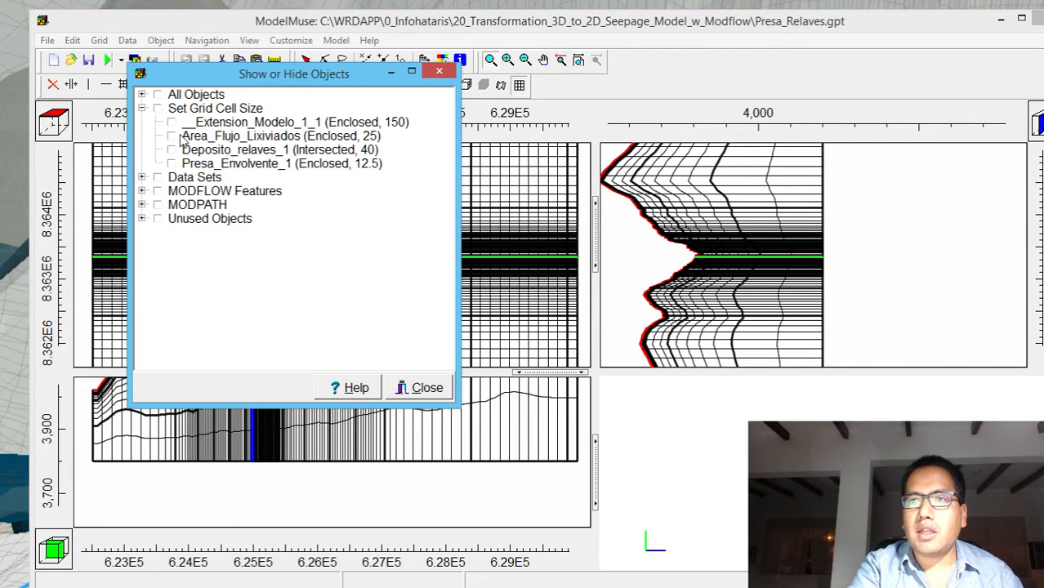
click(204, 137)
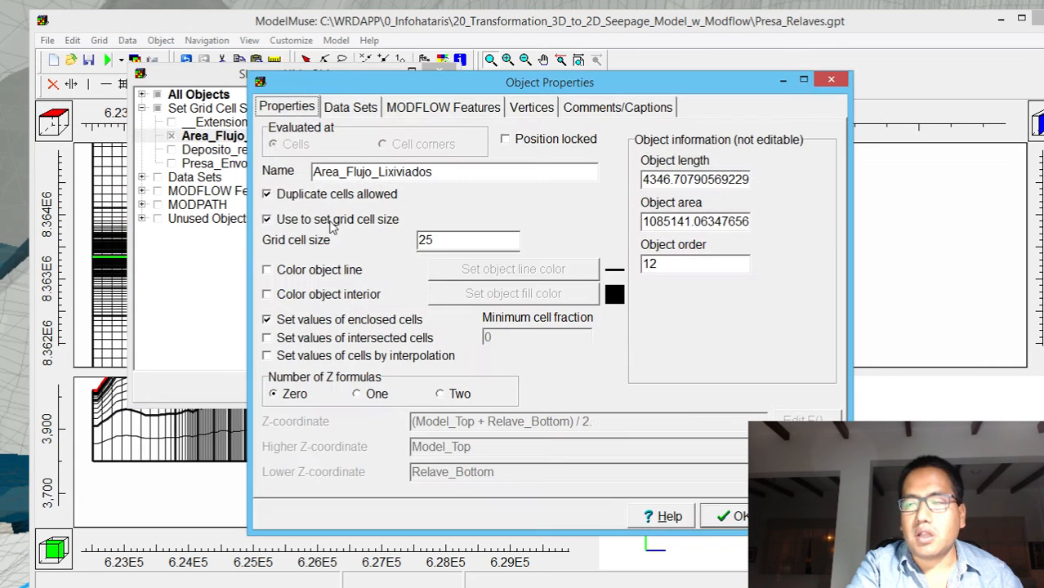
click(289, 224)
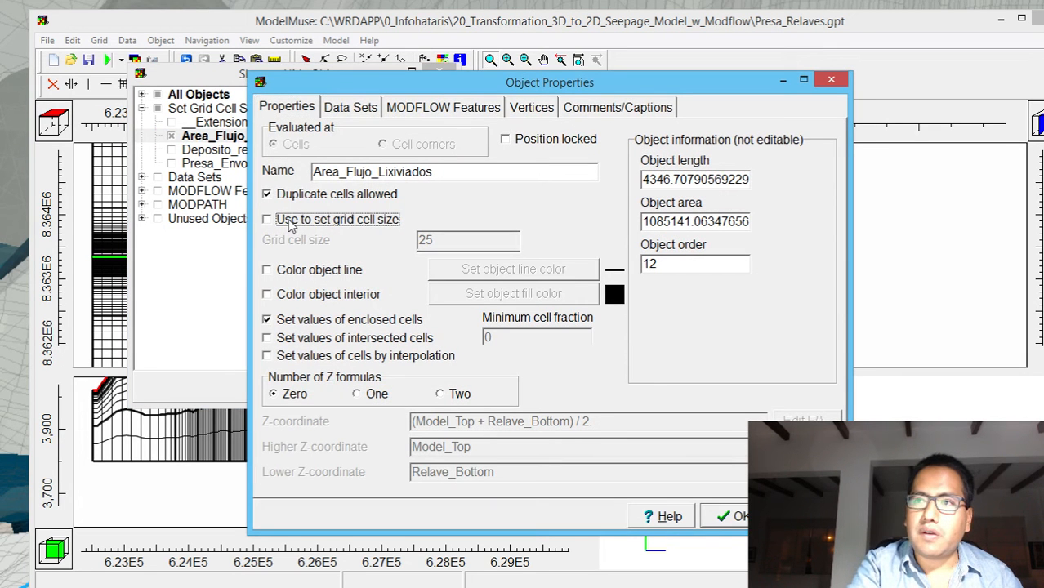
click(723, 517)
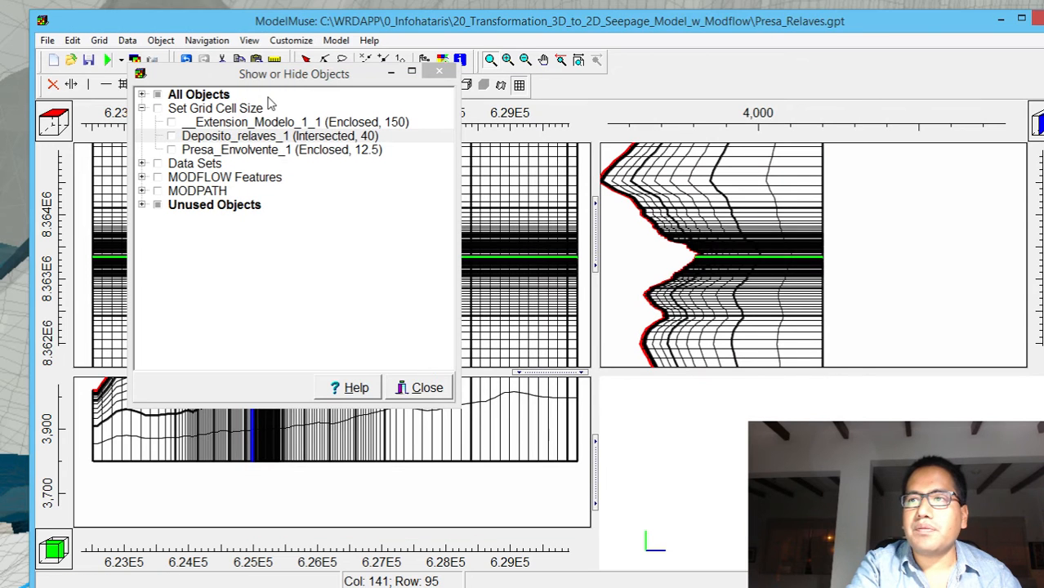
Stop the Deposito_relaves_1 object from setting the grid cell size
double_click(242, 135)
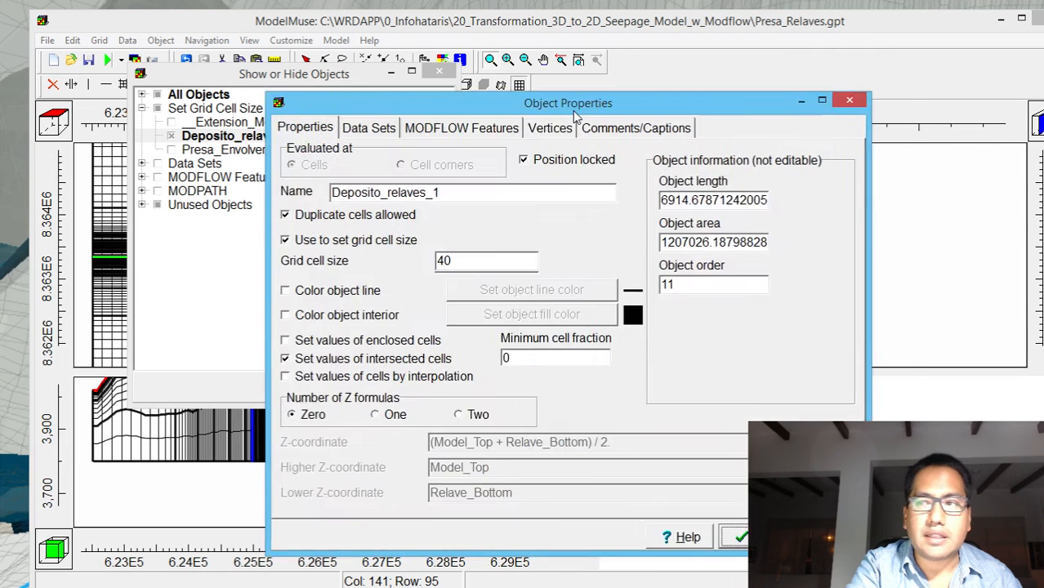
click(387, 236)
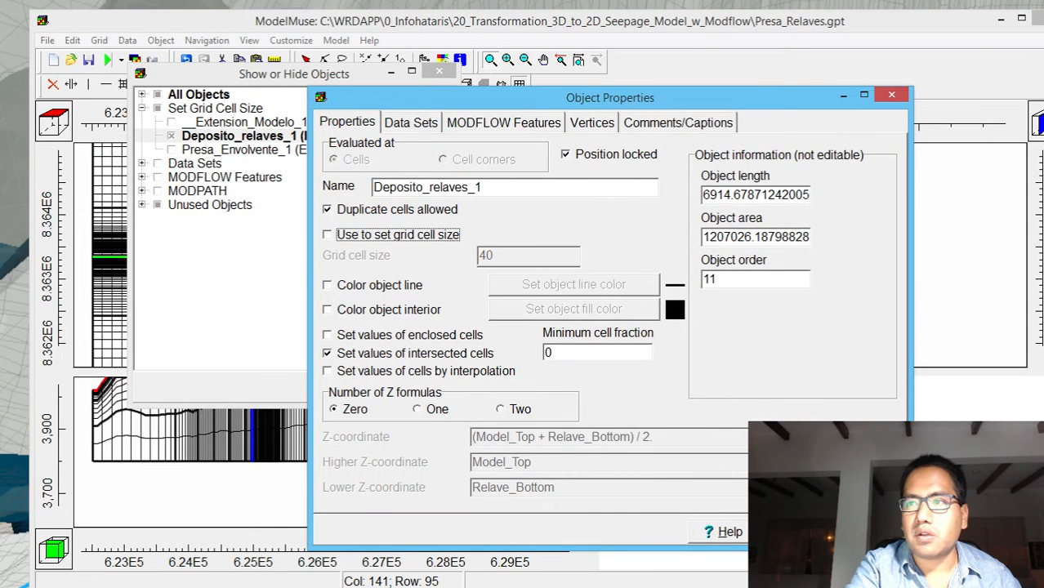
click(799, 531)
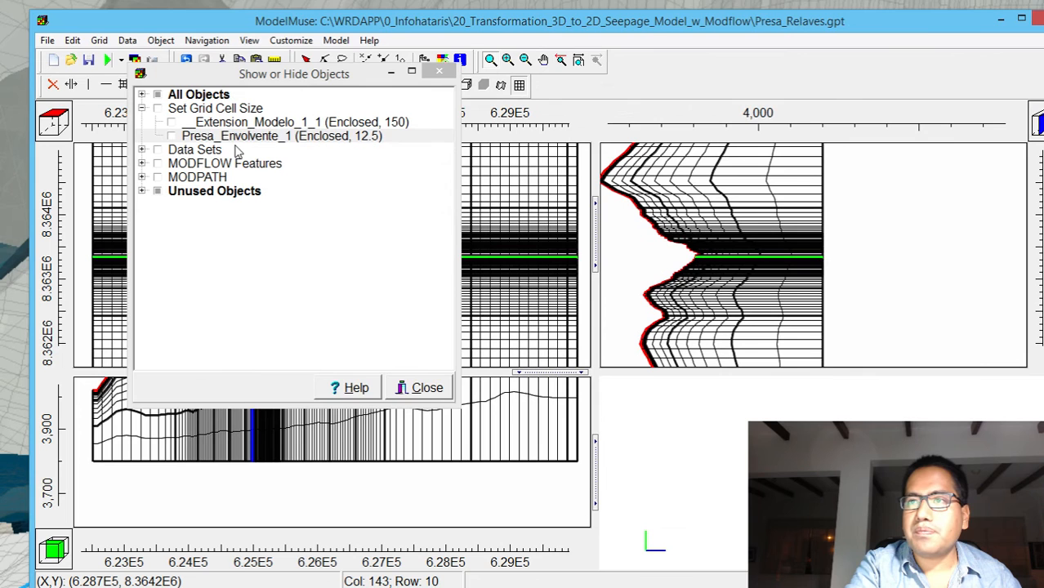
Stop the Presa_Envolvente_1 object from setting the grid cell size, check the unused objects and close the object list
click(239, 138)
double_click(238, 140)
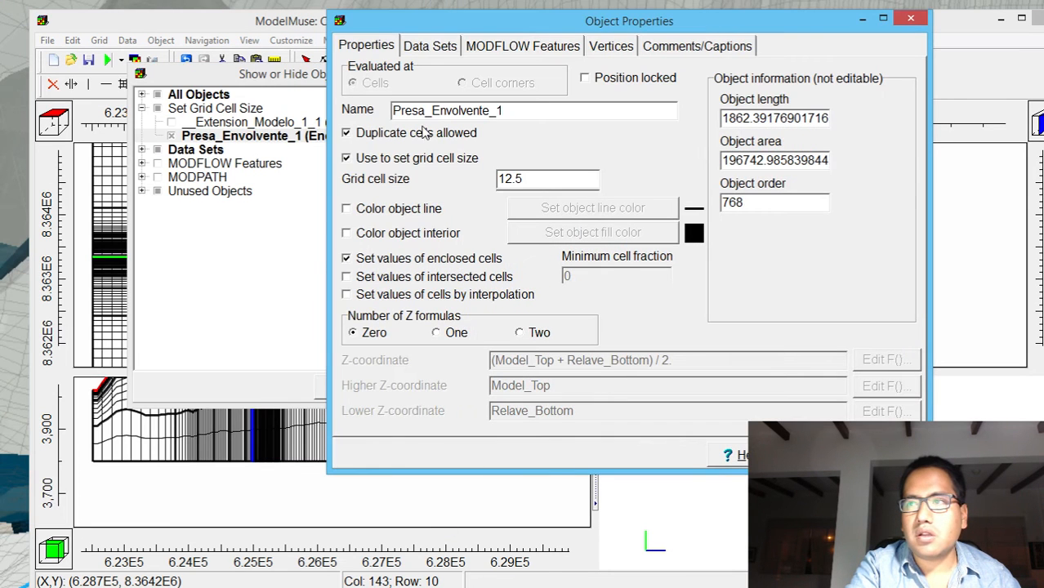
click(443, 160)
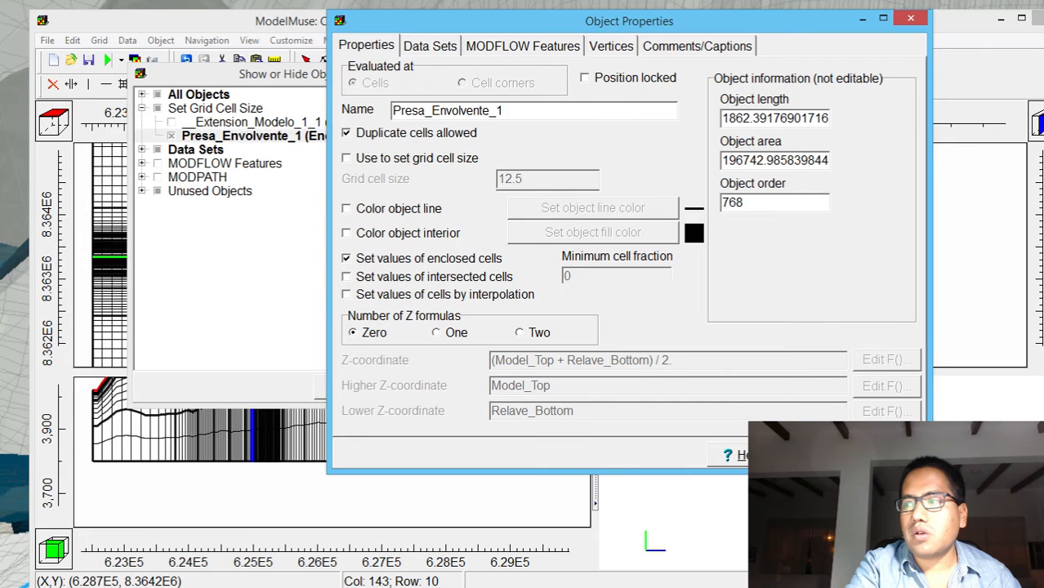
key(Return)
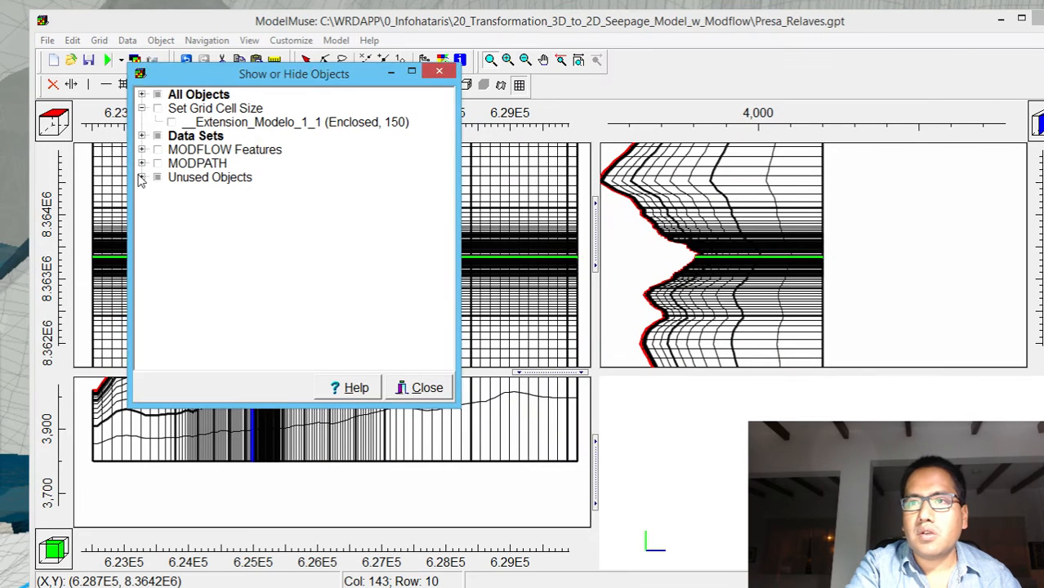
click(142, 179)
click(141, 178)
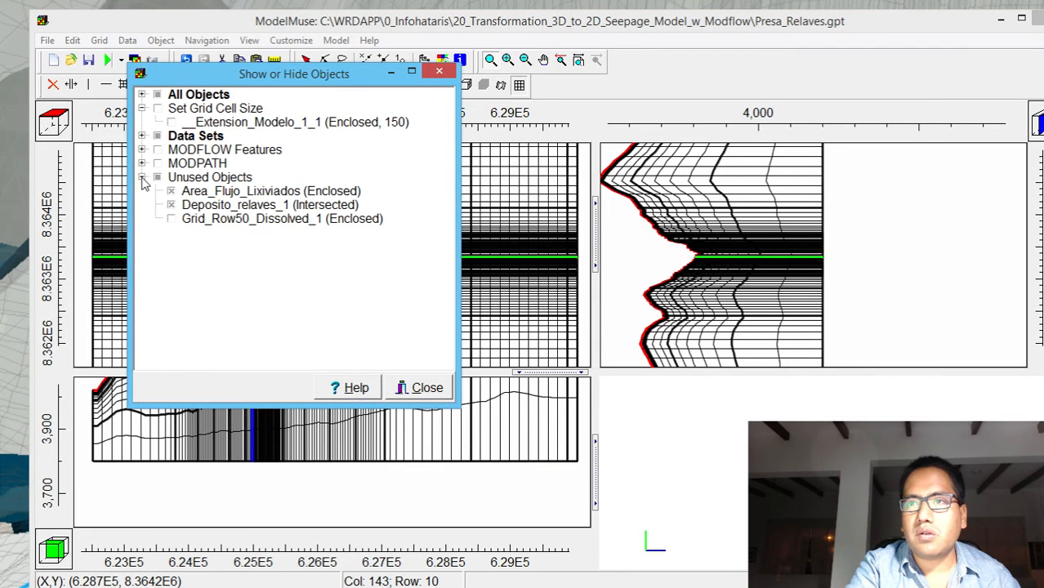
click(417, 387)
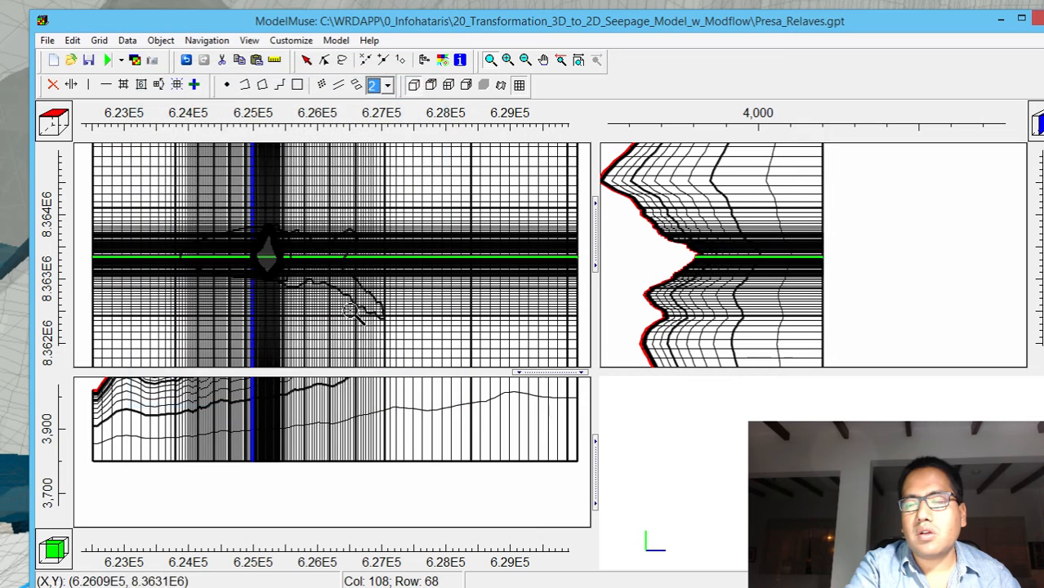
Regenerate the grid with a fixed grid angle of 0 degrees instead of an automatically calculated one, without smoothing
click(176, 84)
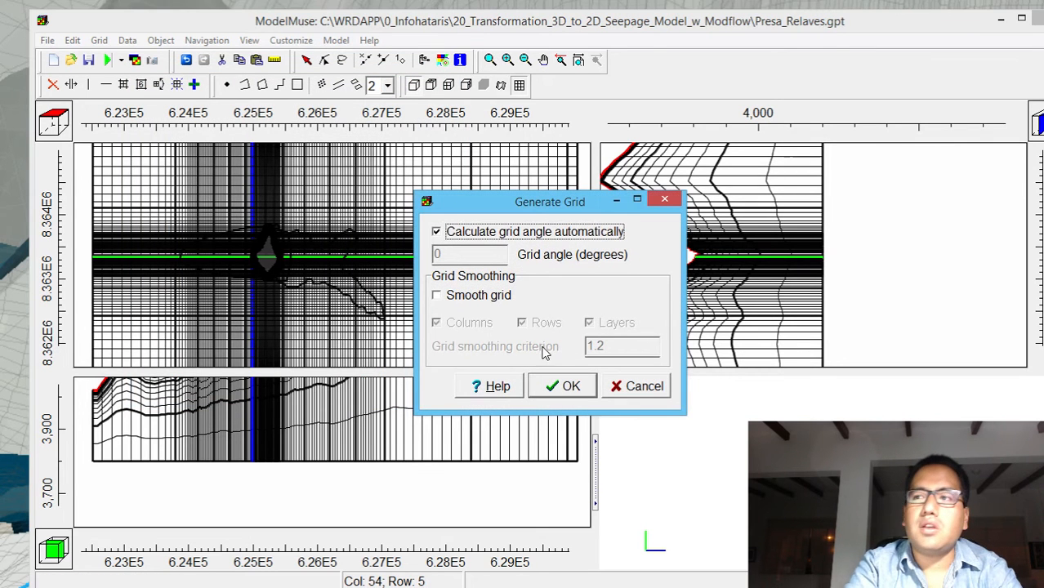
click(506, 233)
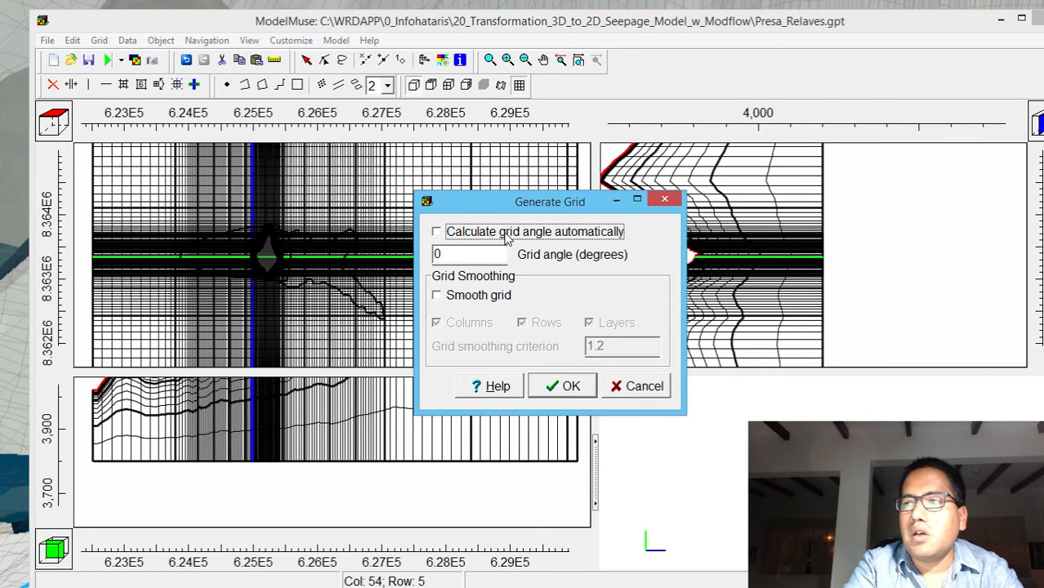
click(540, 390)
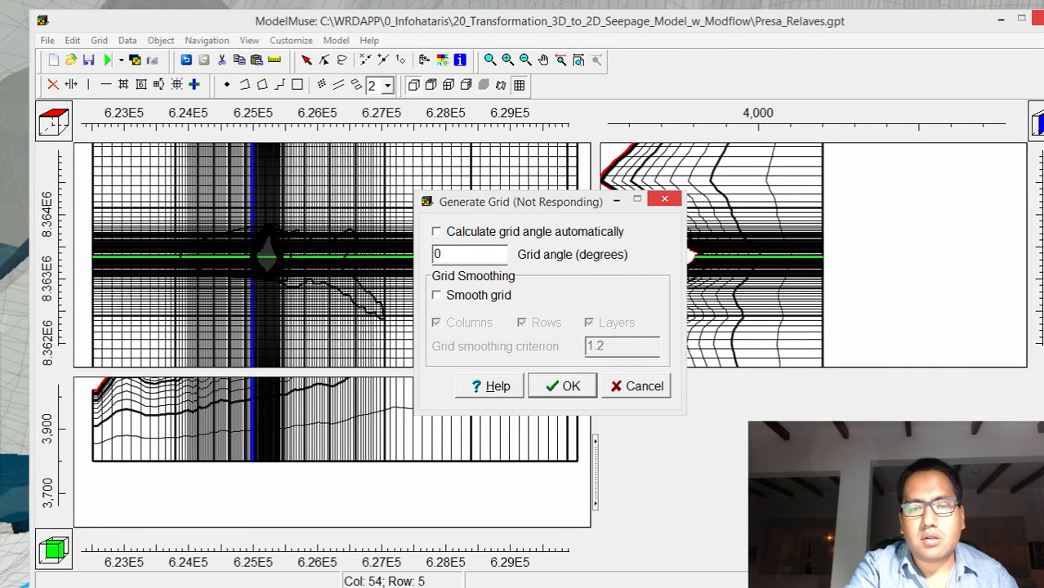
drag(303, 303, 547, 195)
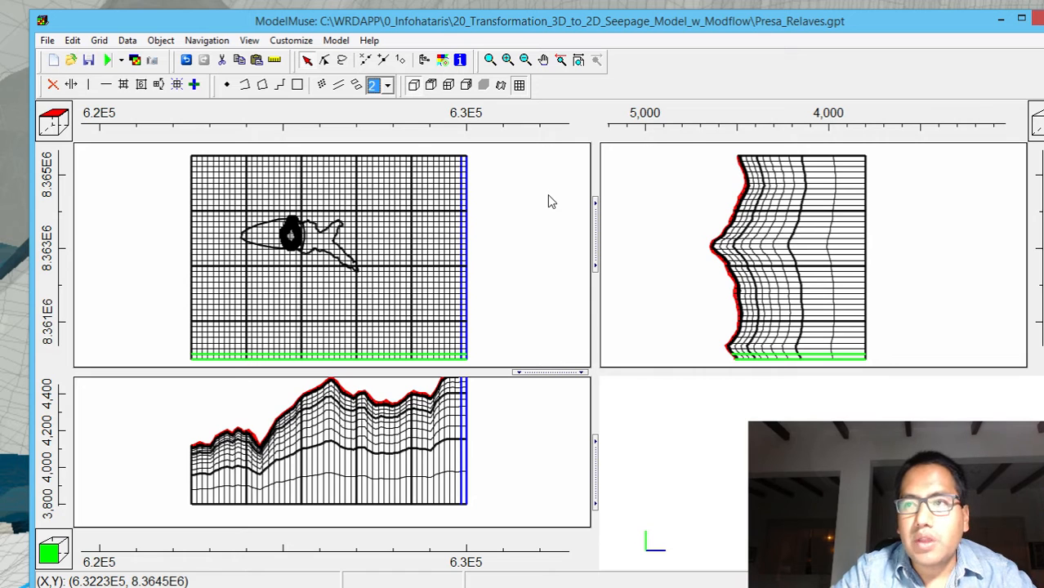
Save the model under the new name Presa_Relaves_Simple.gpt and dismiss the save messages
click(45, 40)
click(58, 108)
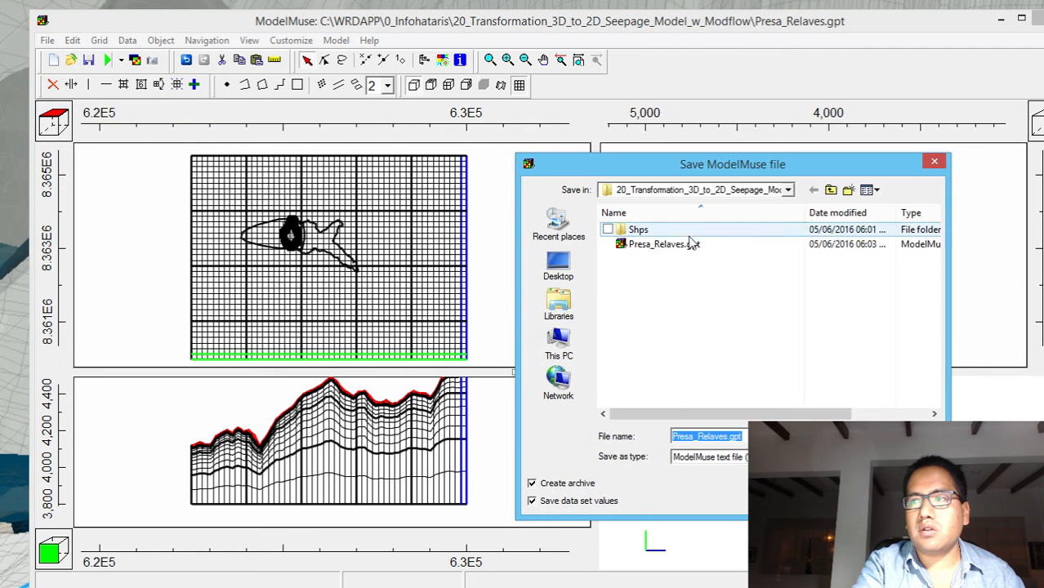
click(732, 439)
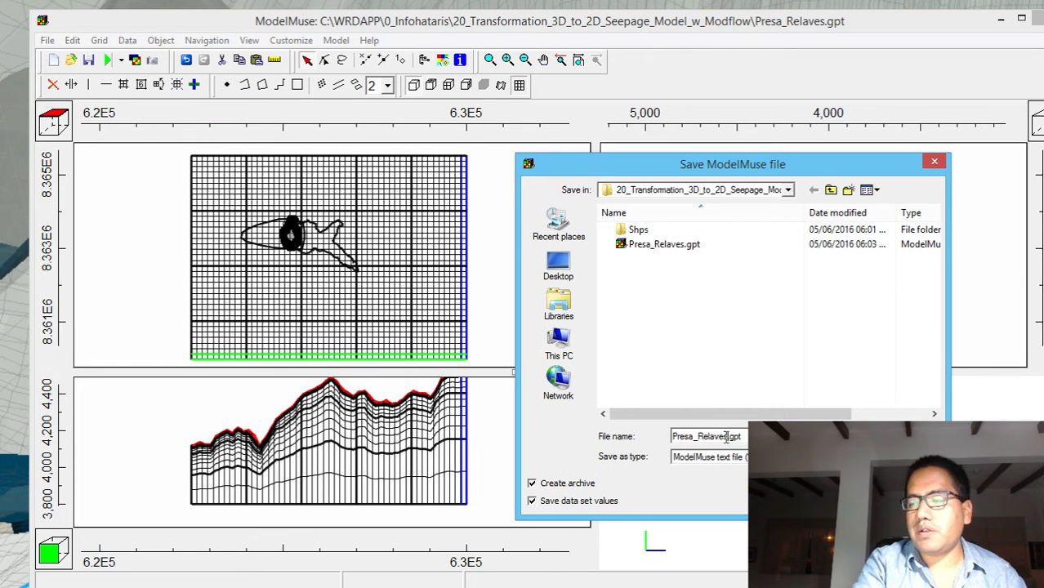
text(?s)
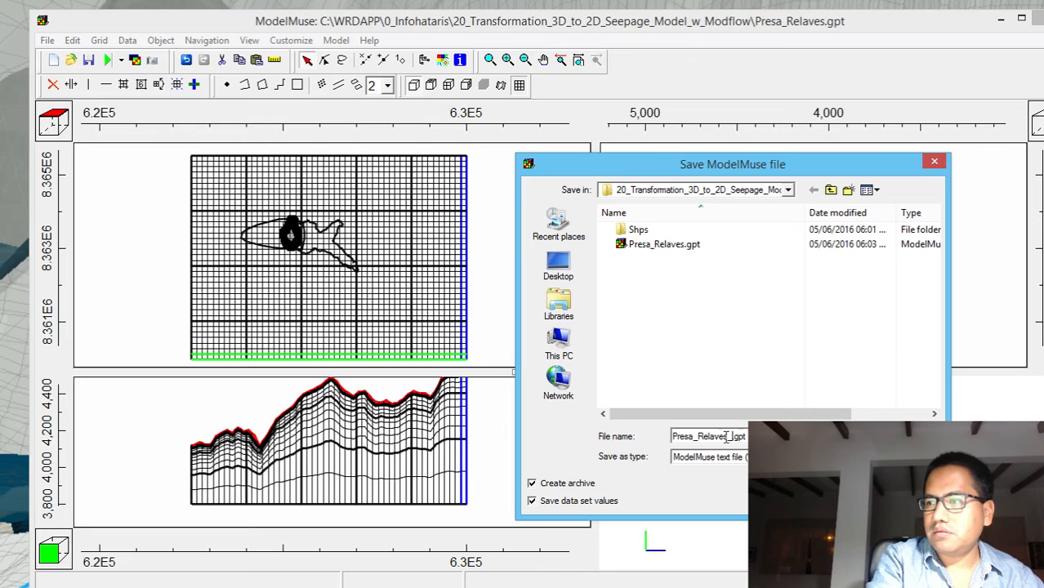
text(Simple)
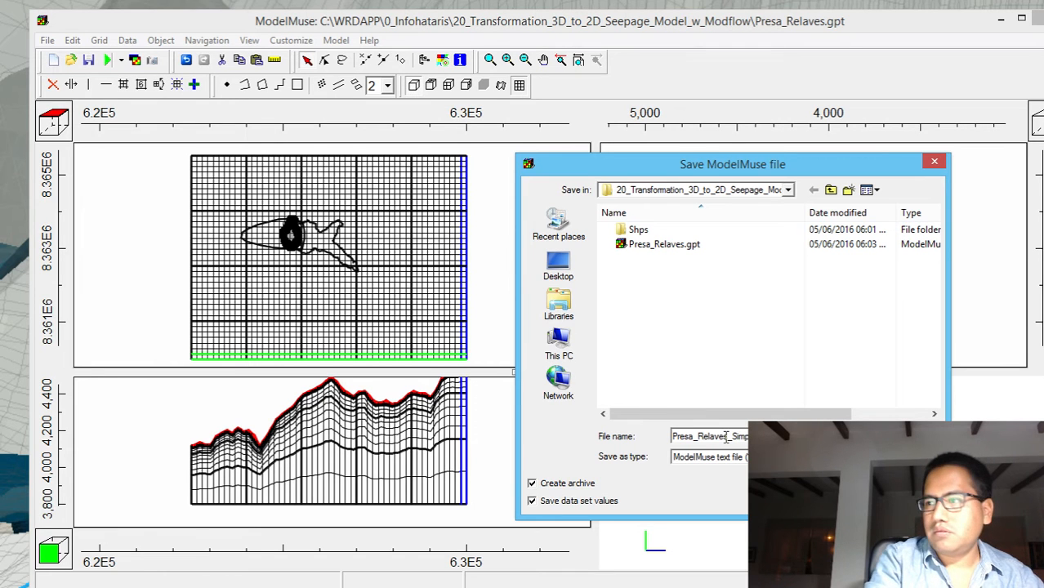
key(Return)
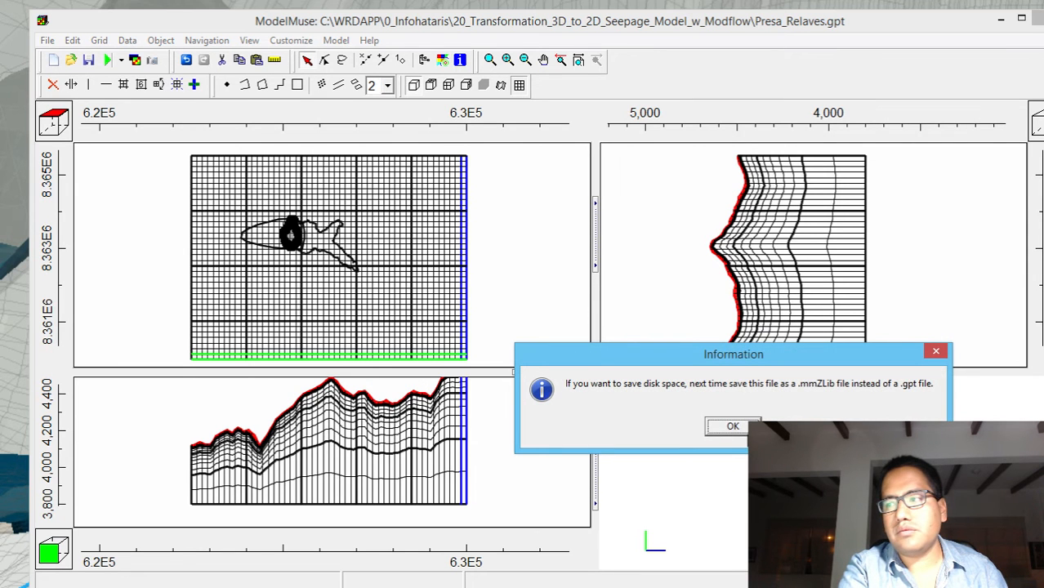
click(733, 425)
click(733, 430)
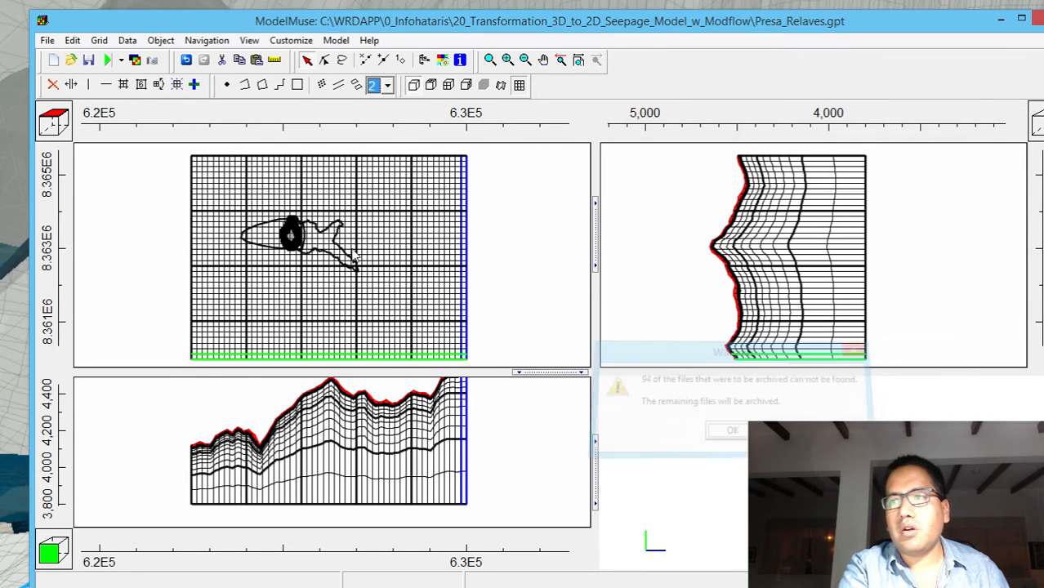
click(47, 40)
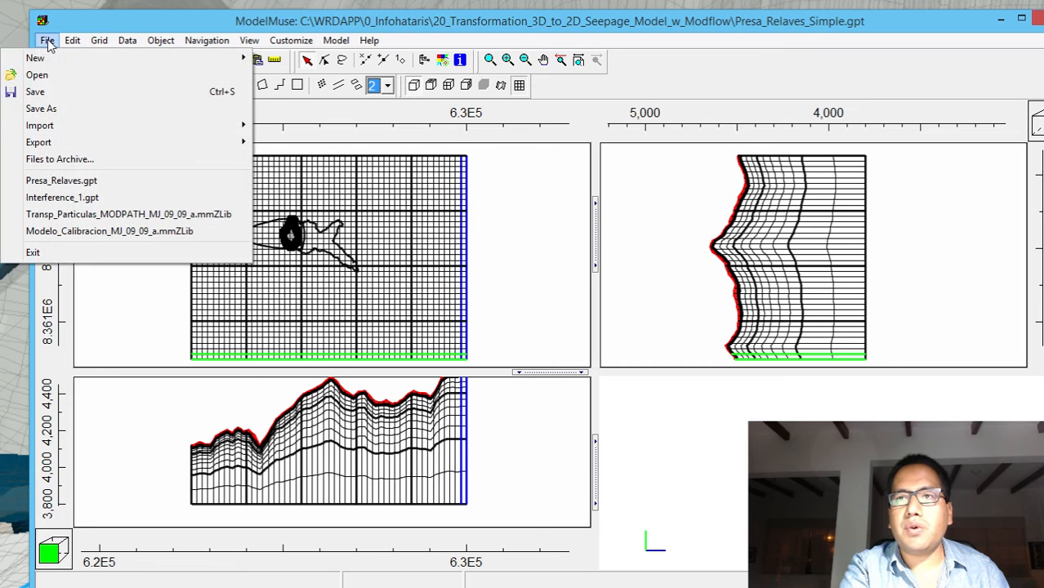
mouse_move(369, 40)
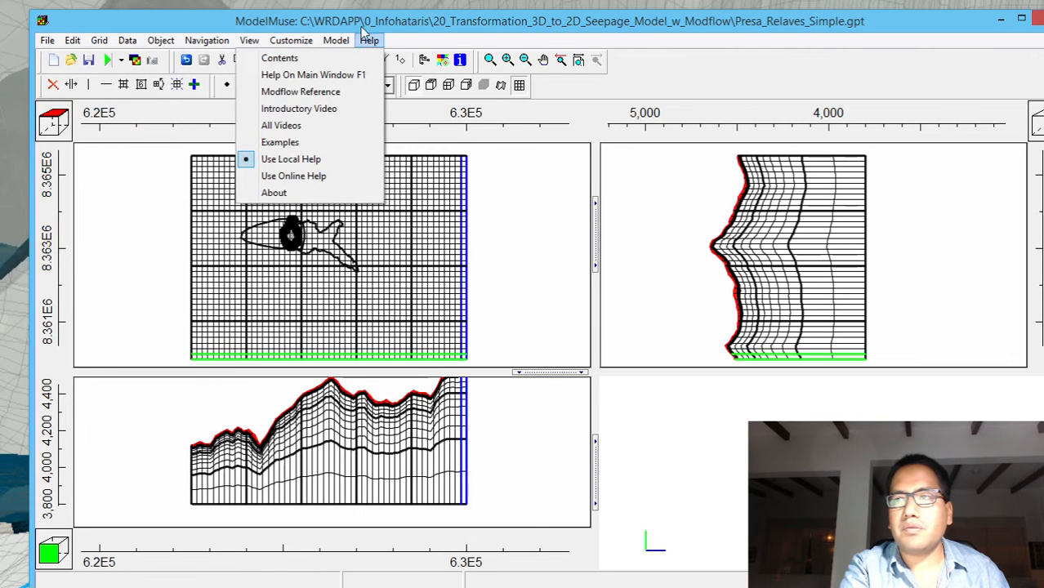
click(419, 41)
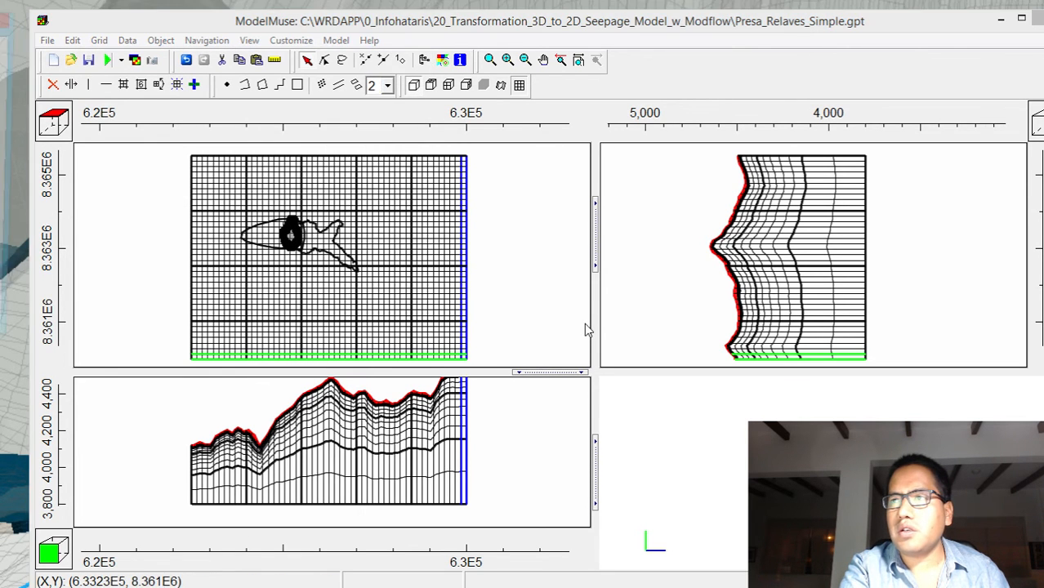
Hide the unused objects Area_Flujo_Lixiviados and Deposito_relaves_1, and show Grid_Row50_Dissolved_1
drag(0, 21, 613, 102)
click(463, 192)
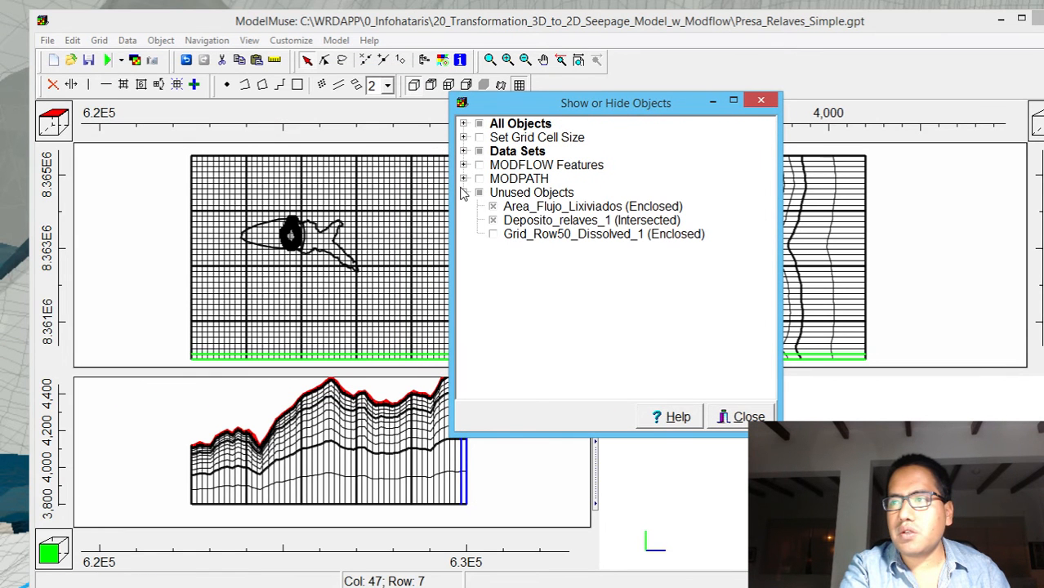
click(492, 207)
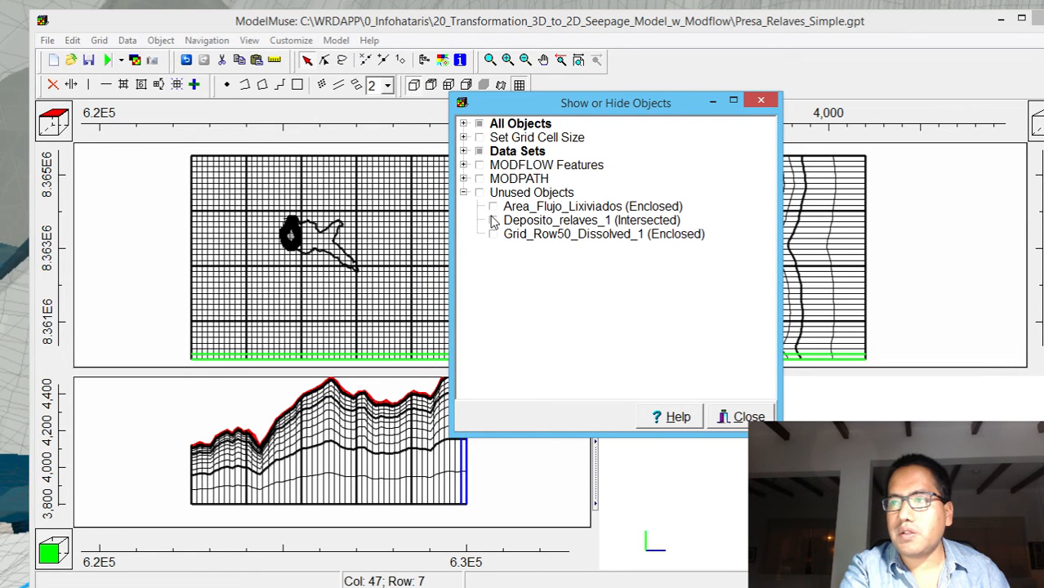
click(492, 220)
click(492, 234)
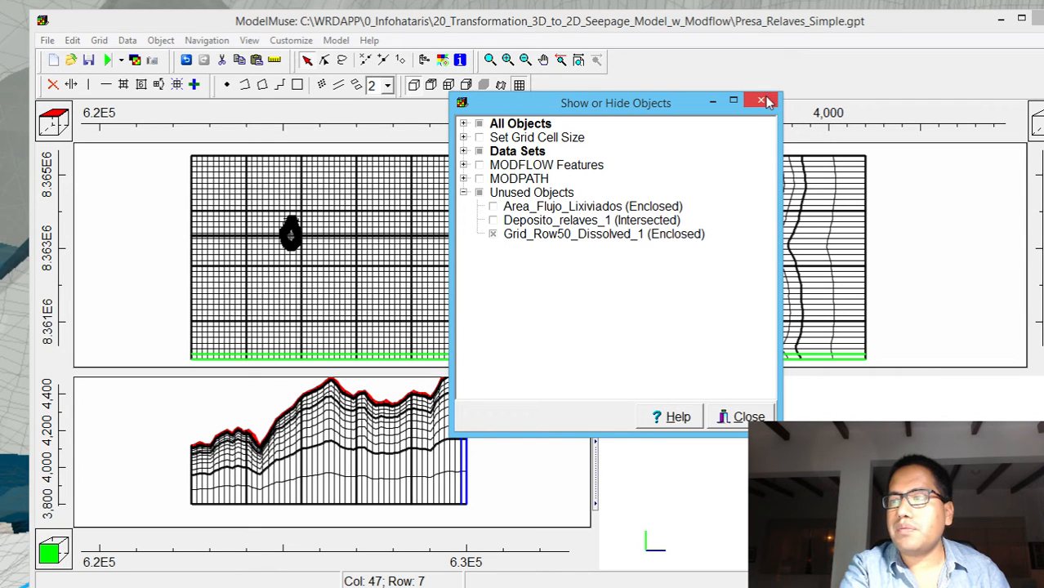
Give the Grid_Row50_Dissolved_1 object two Z formulas in its properties and acknowledge the warning
click(603, 236)
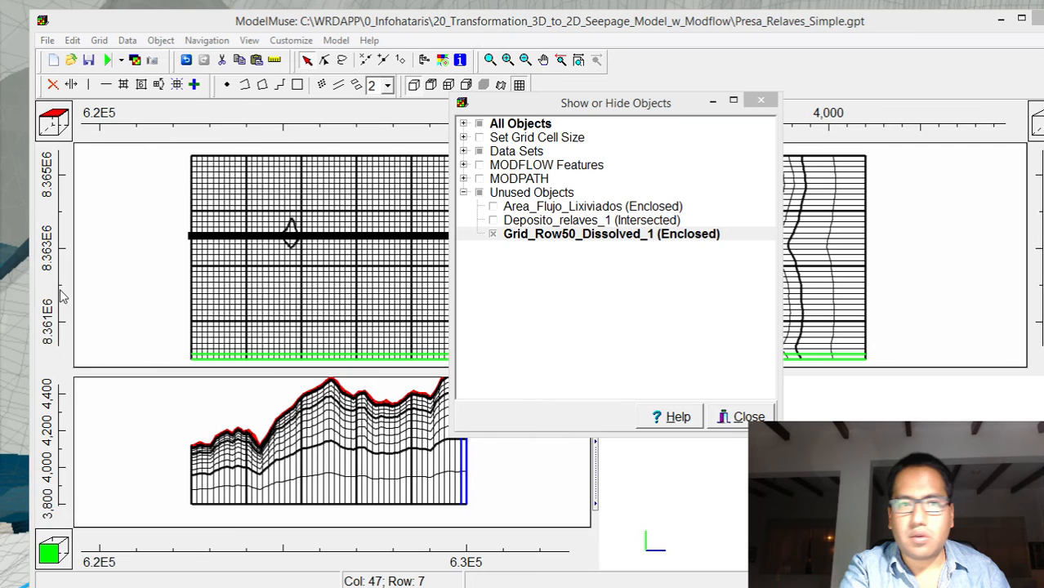
drag(2, 237, 886, 84)
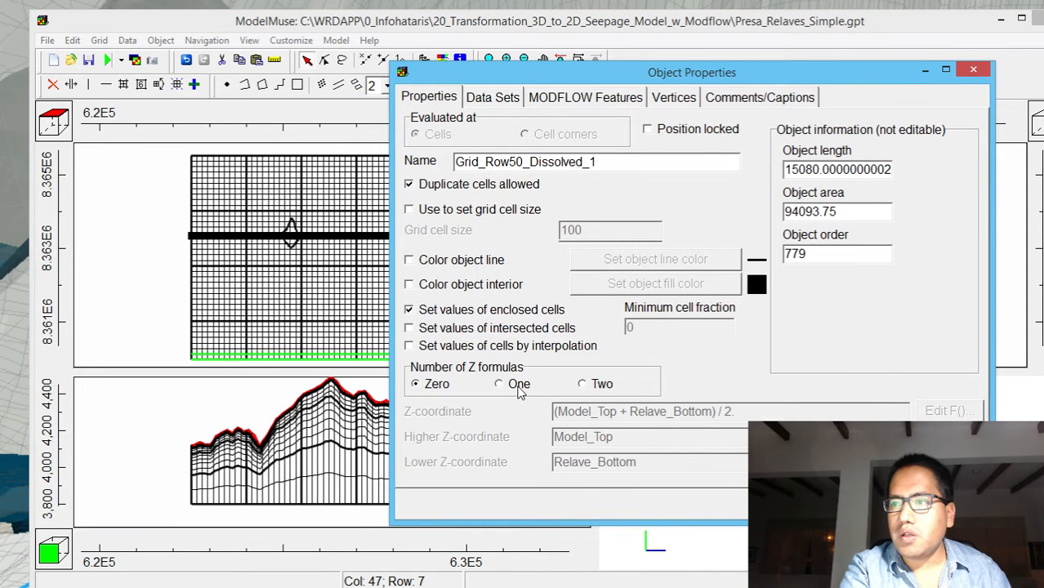
click(582, 384)
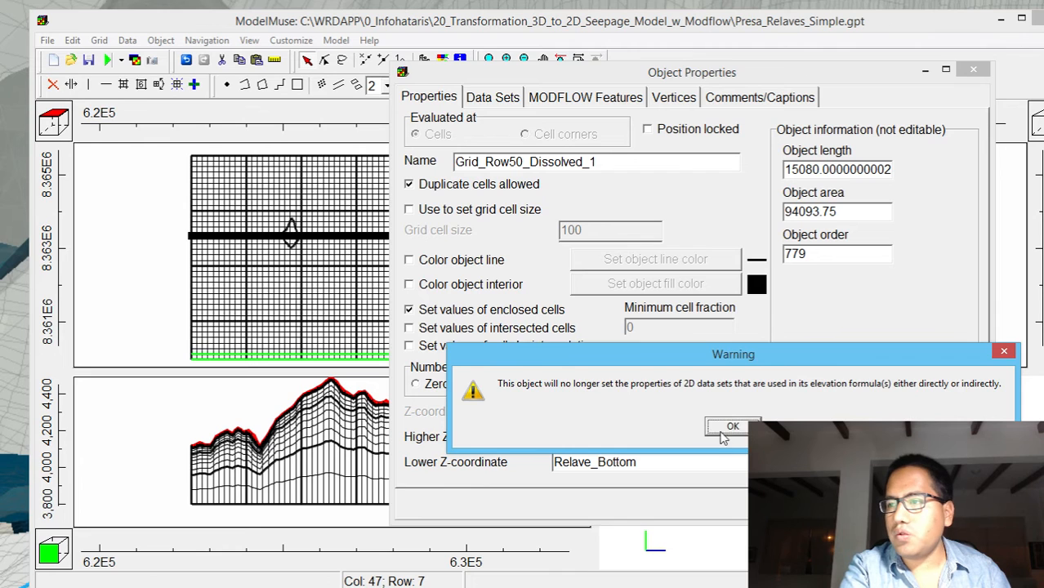
click(729, 427)
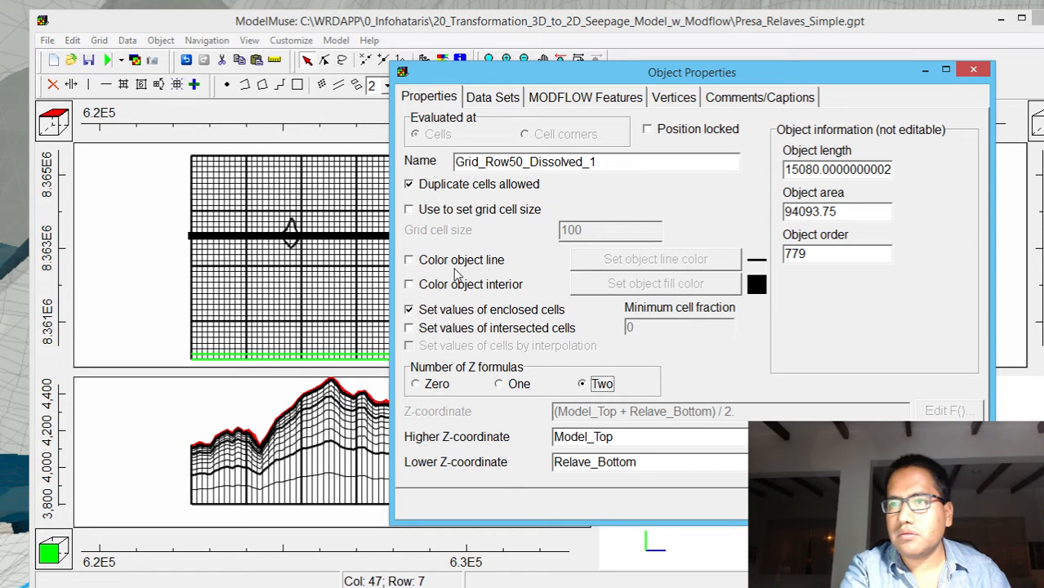
Set the lower Z-coordinate of Grid_Row50_Dissolved_1 to the Ac_Inferior_Bottom layer data set and accept the object properties
click(948, 461)
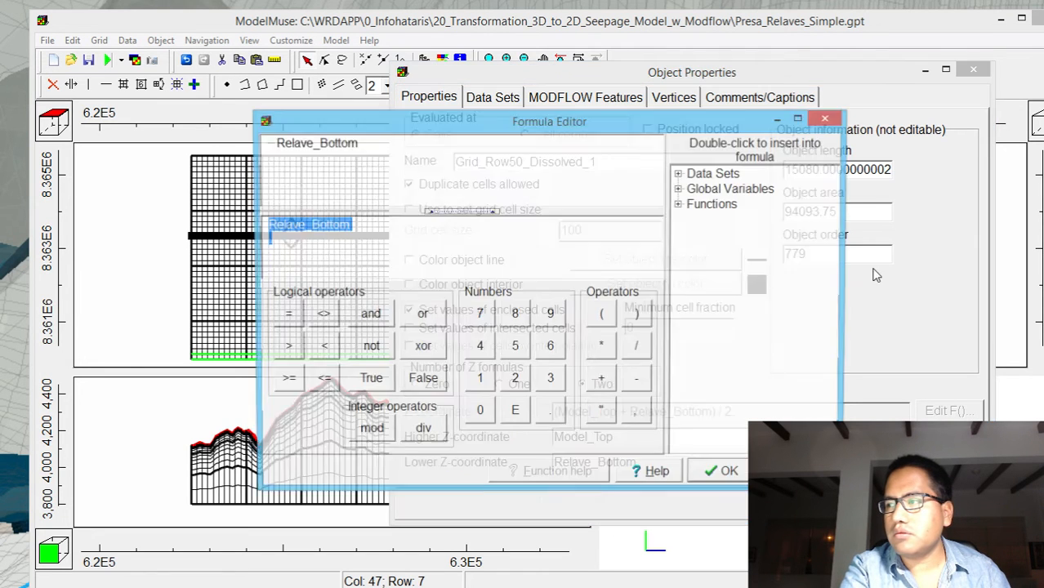
click(680, 189)
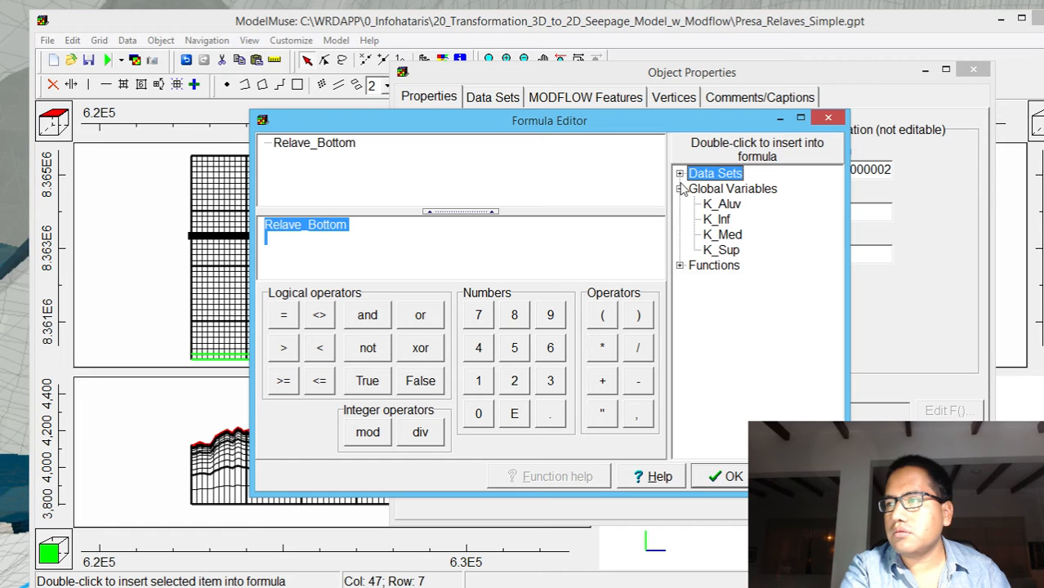
click(679, 173)
click(693, 189)
click(708, 204)
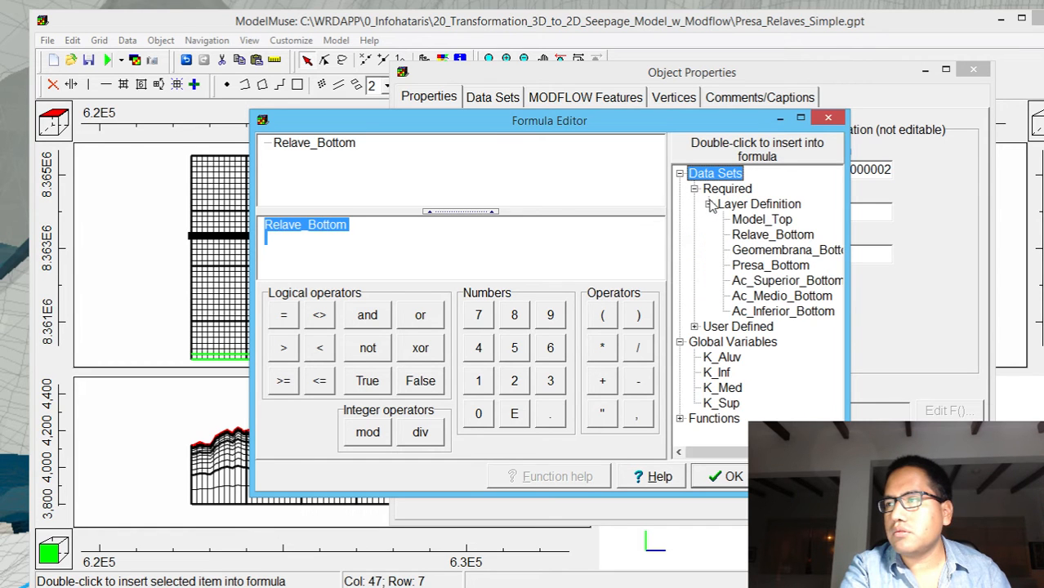
double_click(759, 310)
click(733, 477)
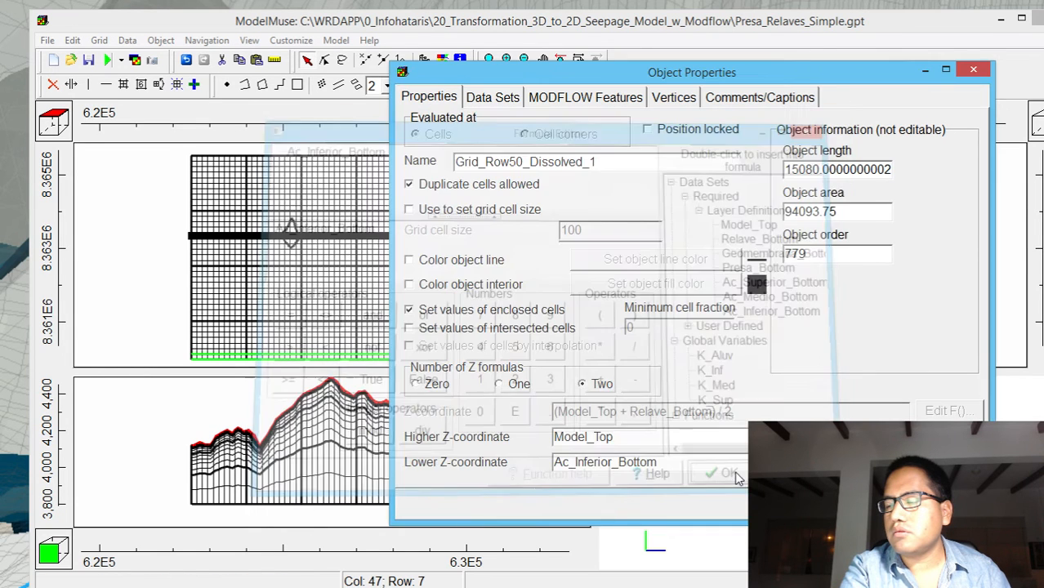
click(723, 475)
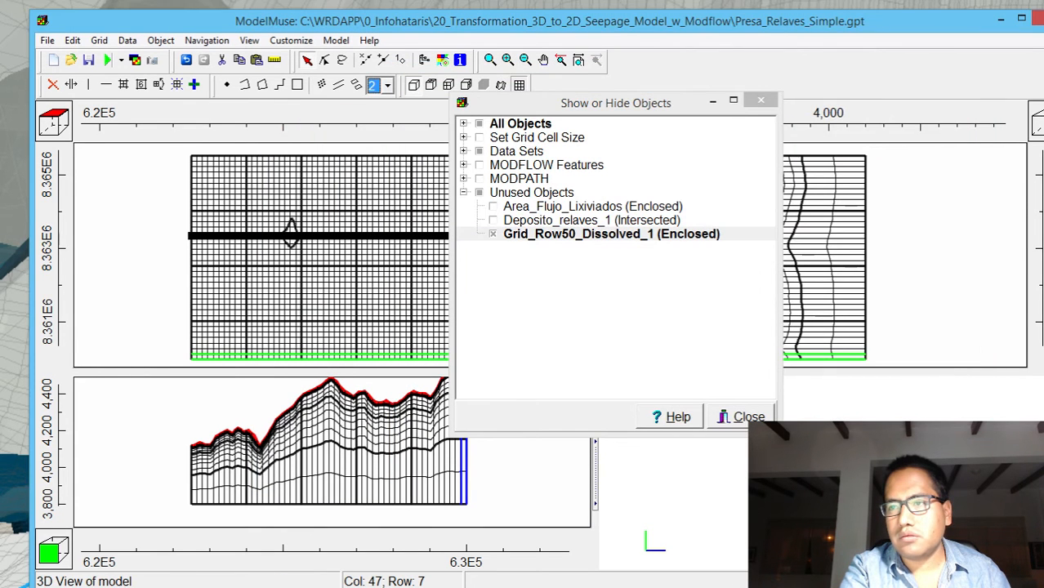
Select the column and row crossing the small outline on the row polygon to view their cross-sections
click(194, 84)
click(290, 229)
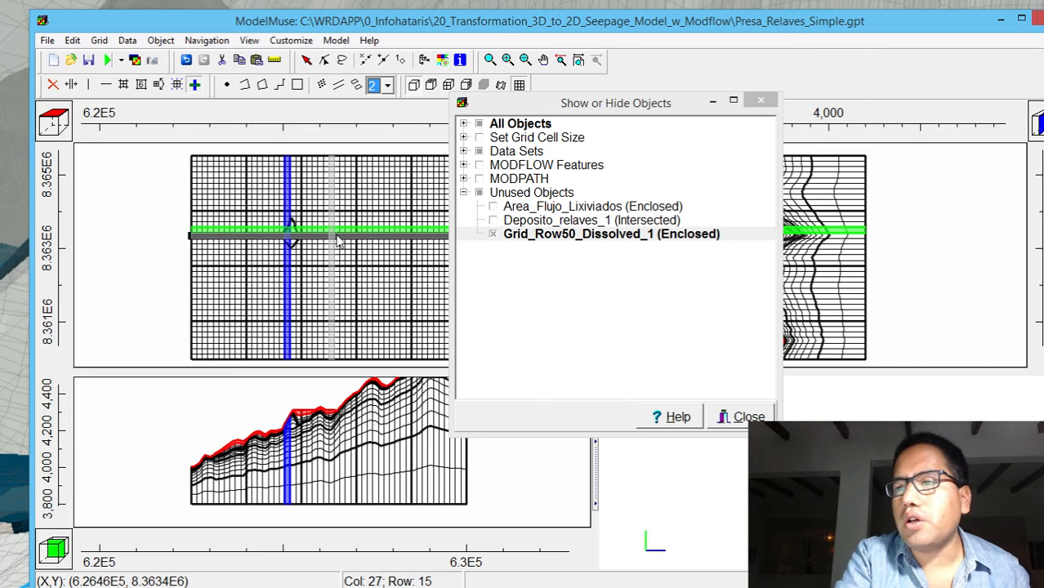
Make Grid_Row50_Dissolved_1 assign the Hydrology data set Active with the formula True, and accept the object properties
click(553, 237)
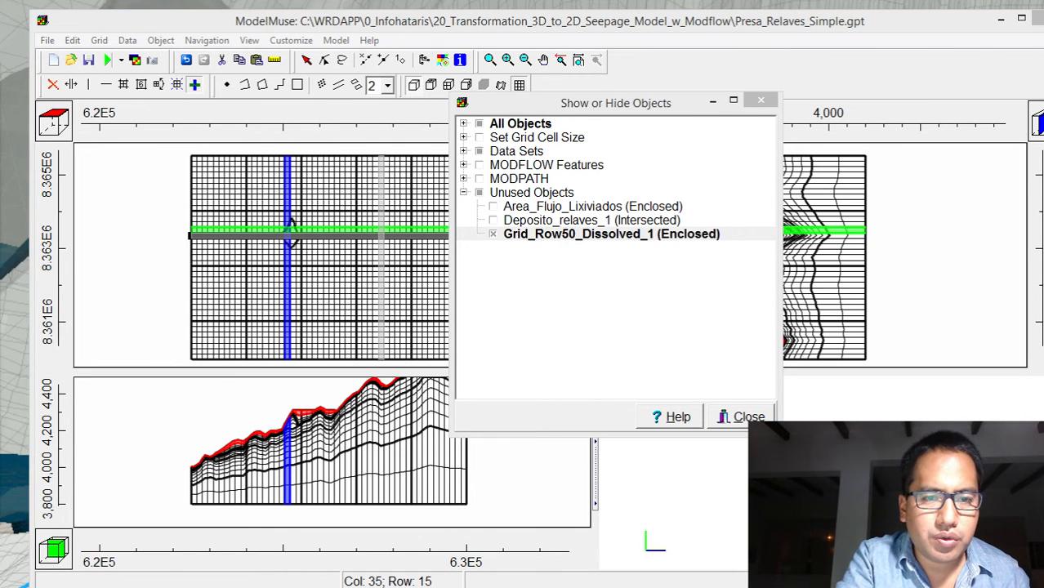
drag(242, 107, 706, 121)
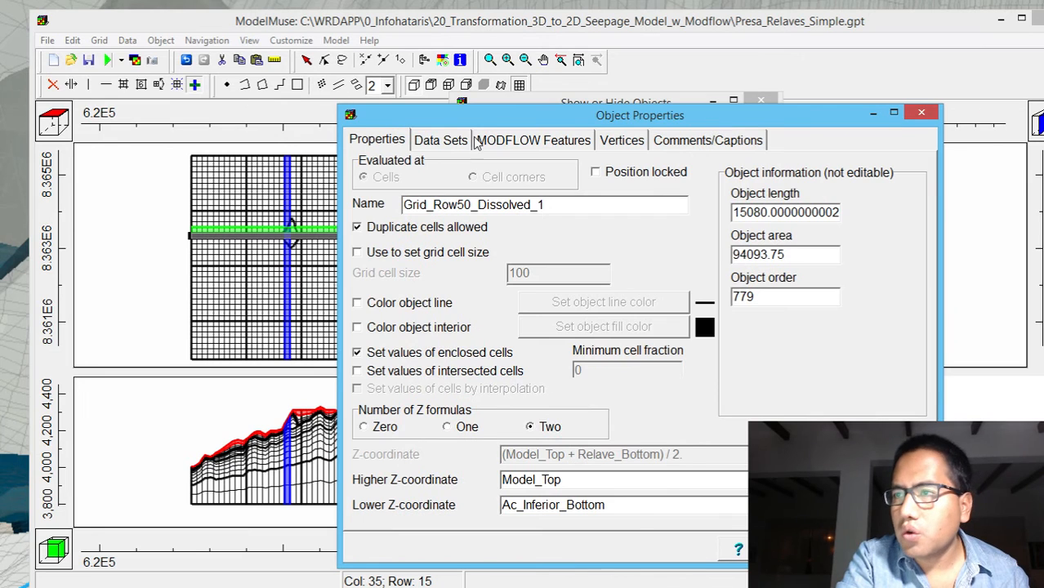
click(445, 140)
click(359, 166)
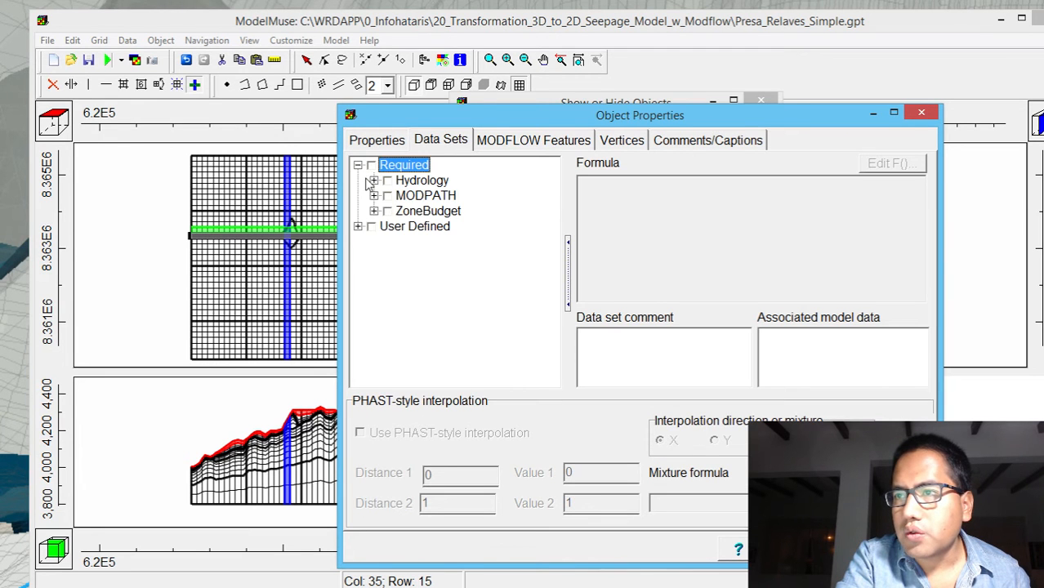
click(373, 181)
click(403, 197)
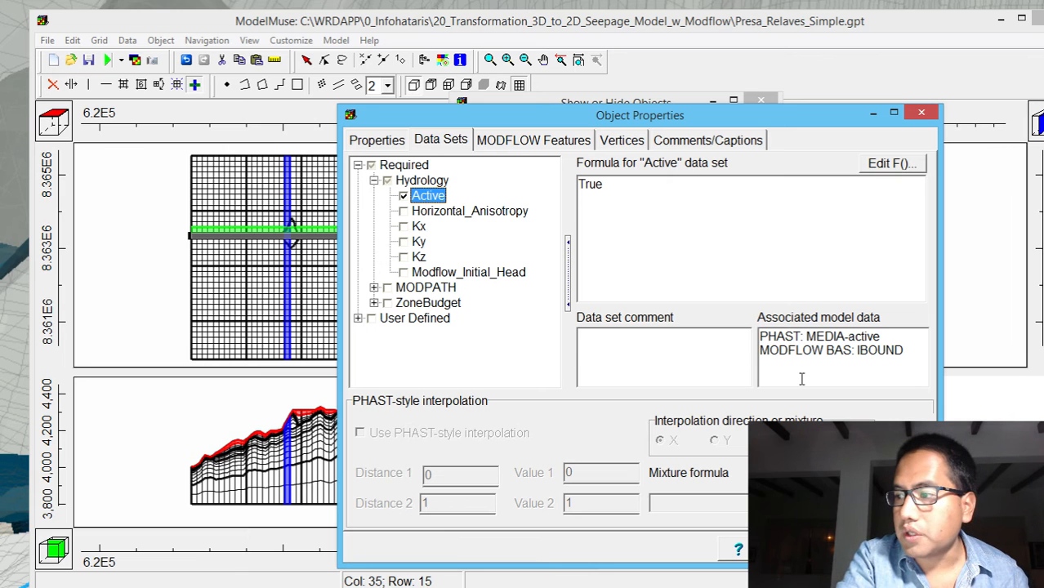
click(823, 548)
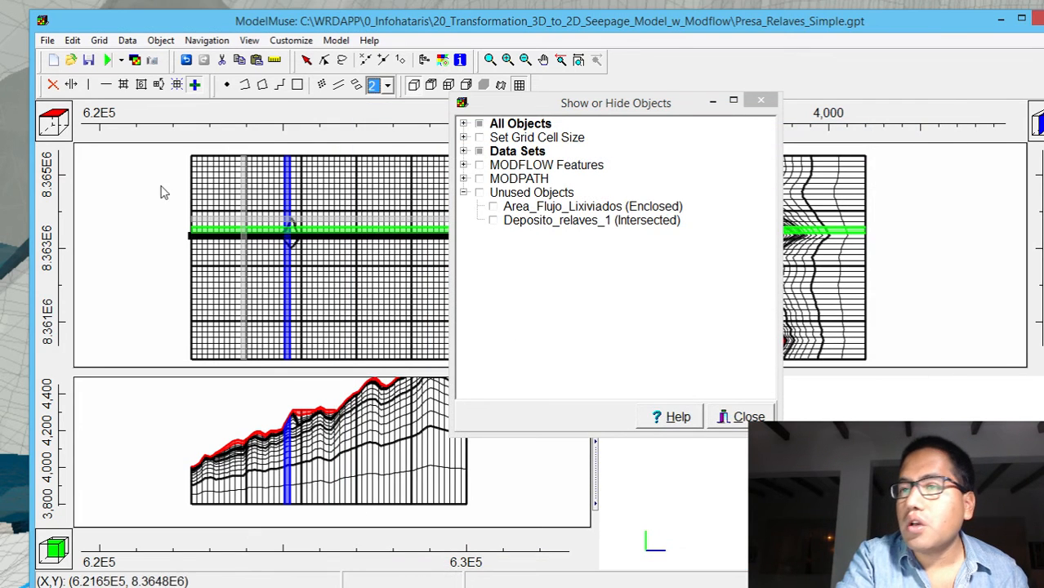
Set the default formula of the Active data set to False, apply the change and close the data set editor
click(98, 41)
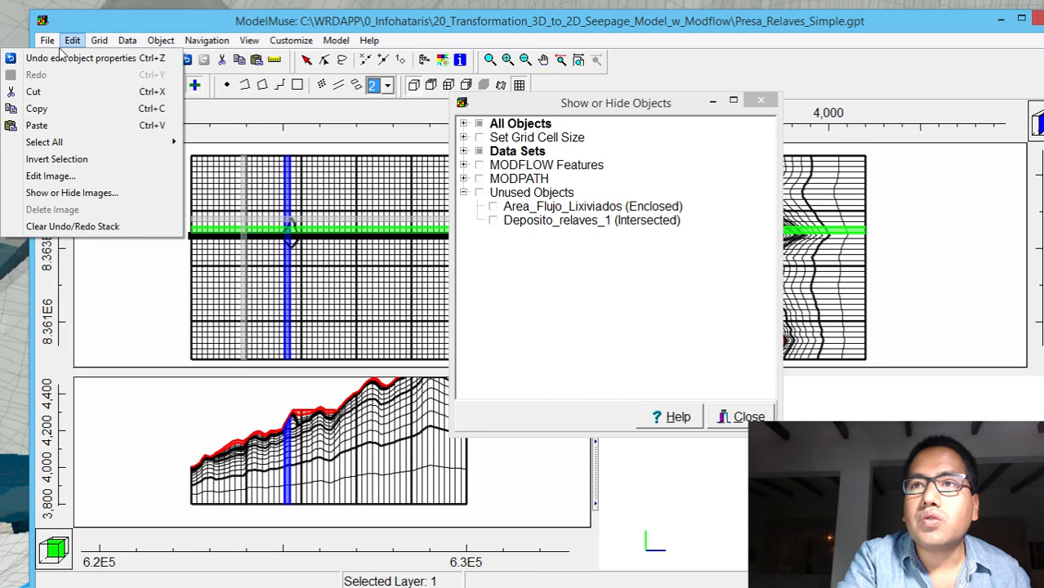
mouse_move(56, 47)
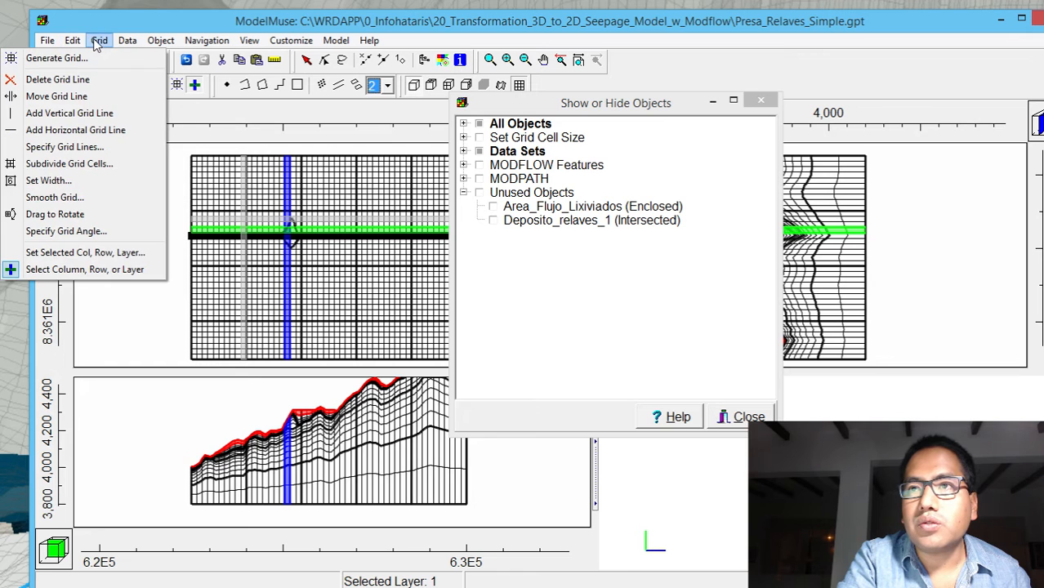
mouse_move(121, 49)
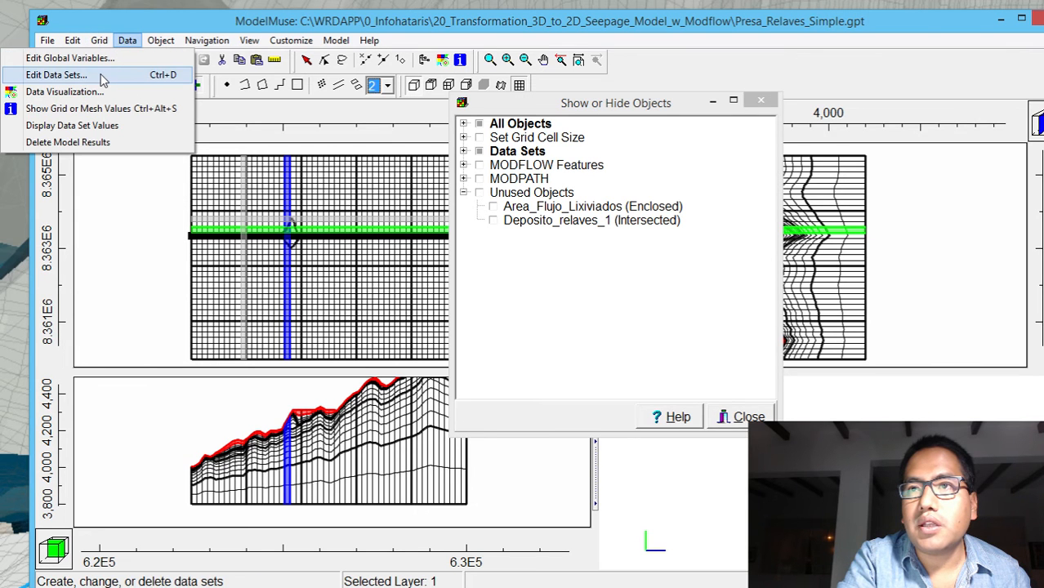
click(104, 74)
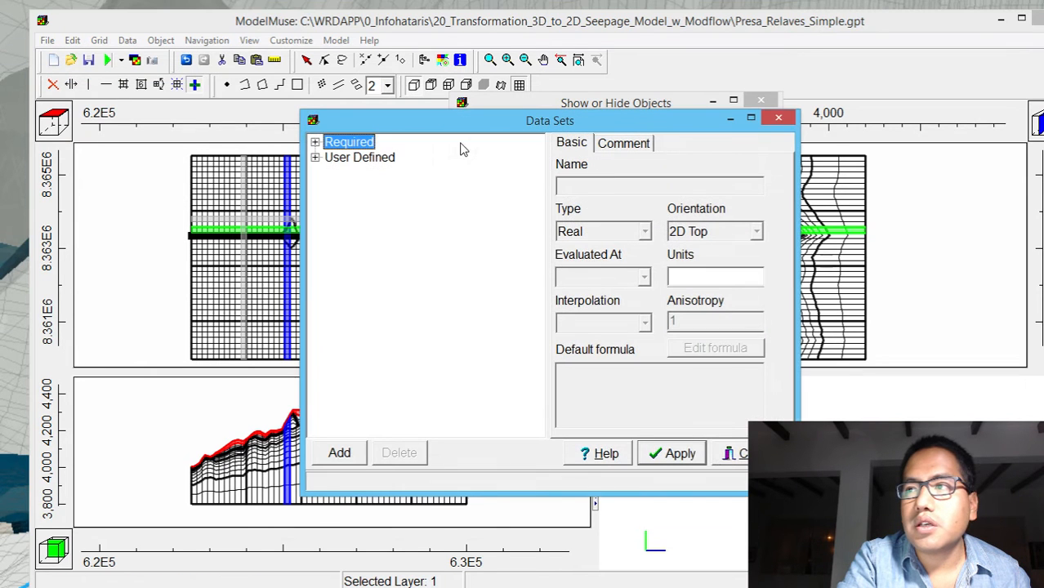
click(316, 142)
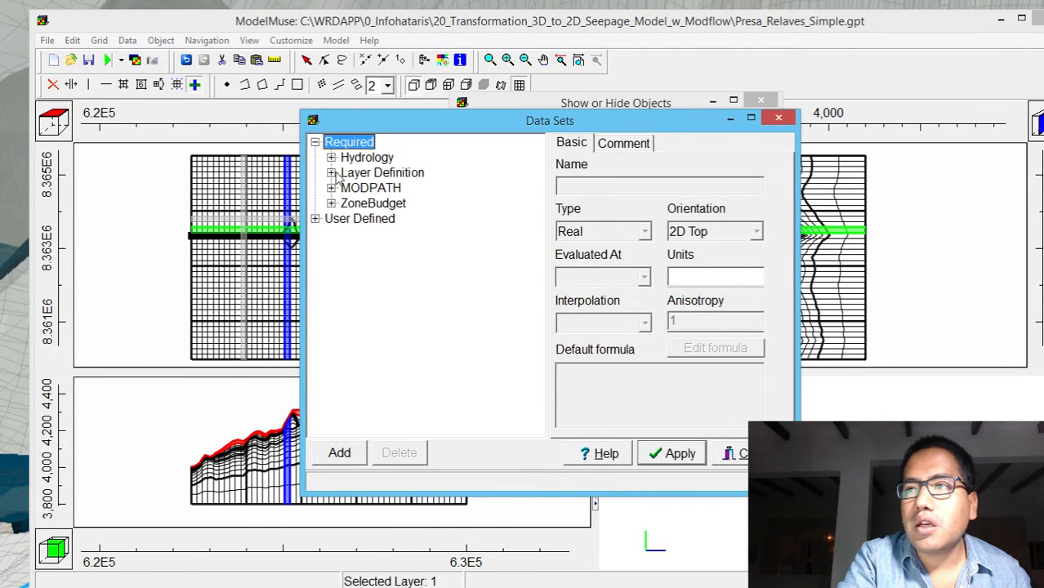
click(330, 158)
click(372, 172)
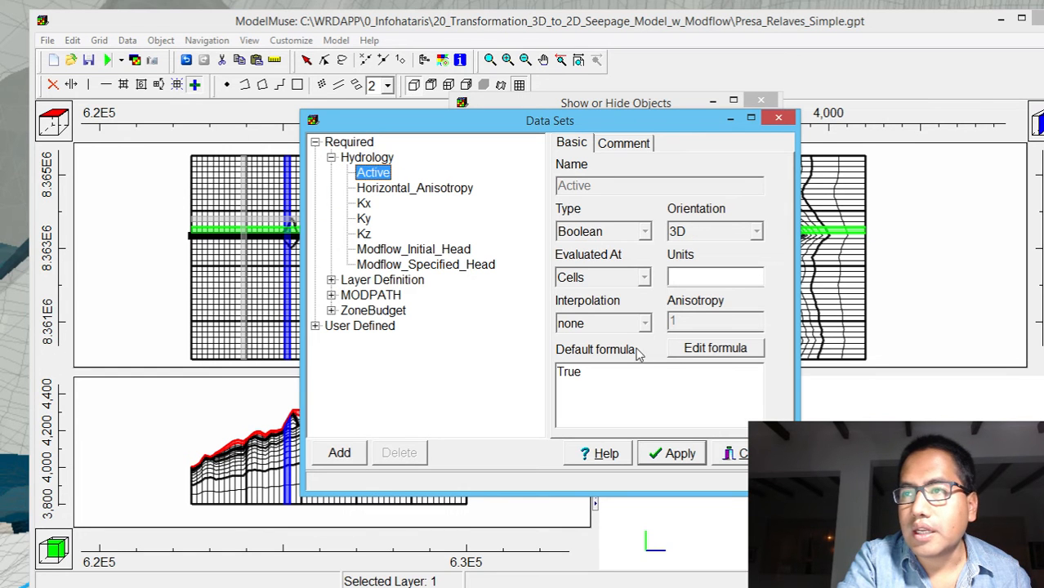
drag(598, 378, 350, 340)
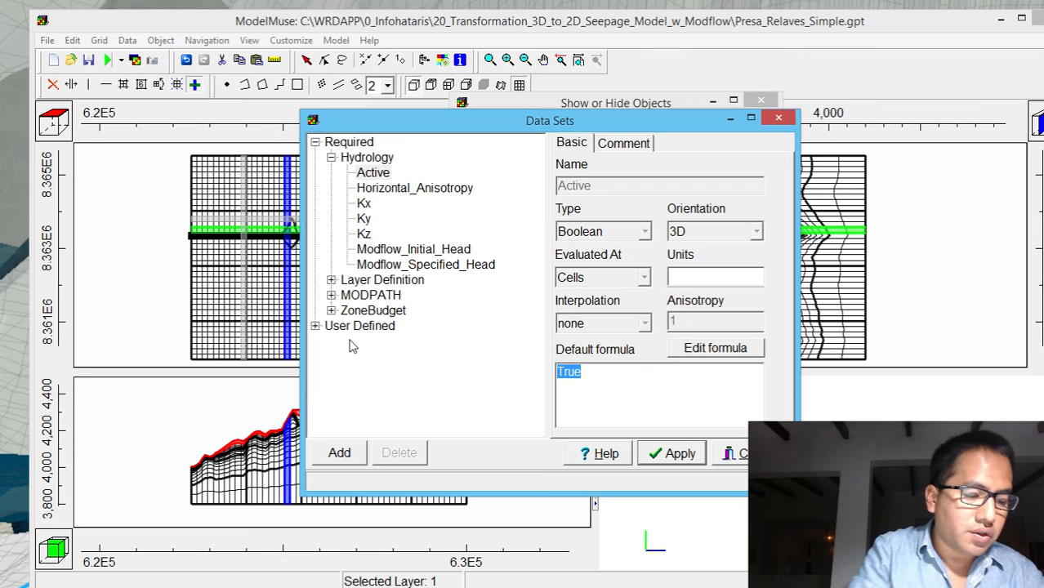
text(Fa)
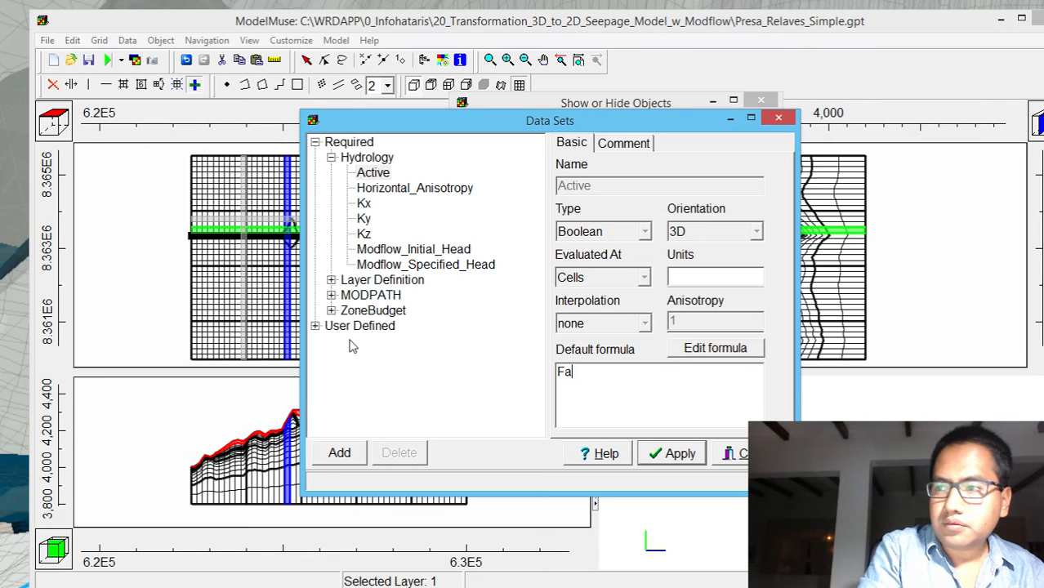
text(lse)
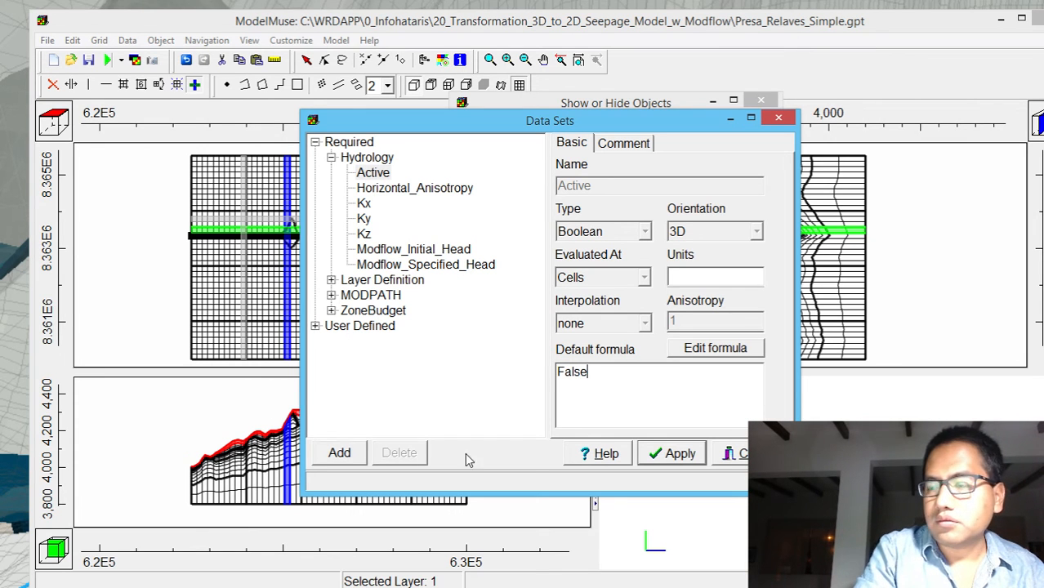
click(668, 454)
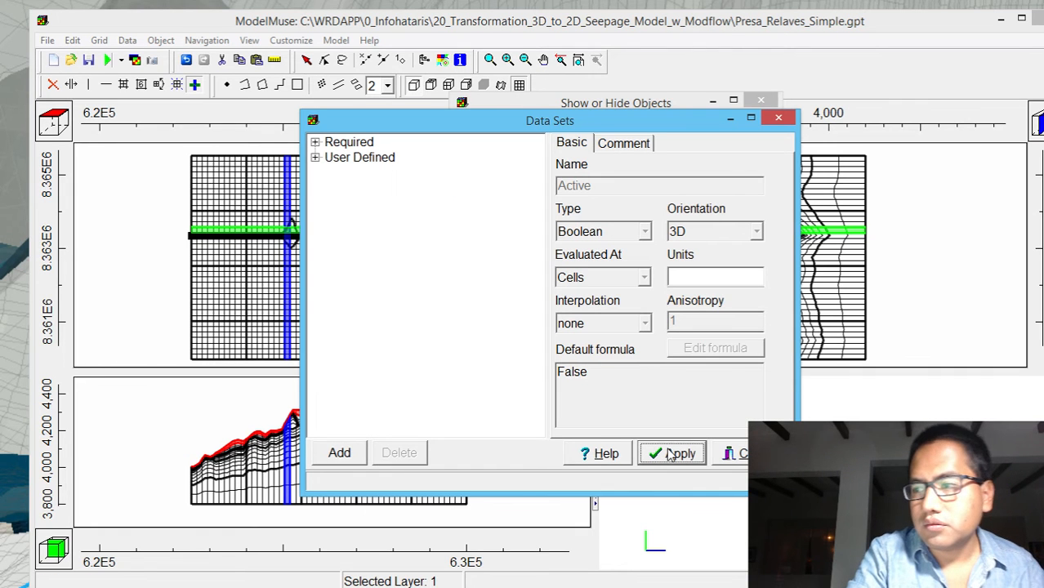
click(740, 459)
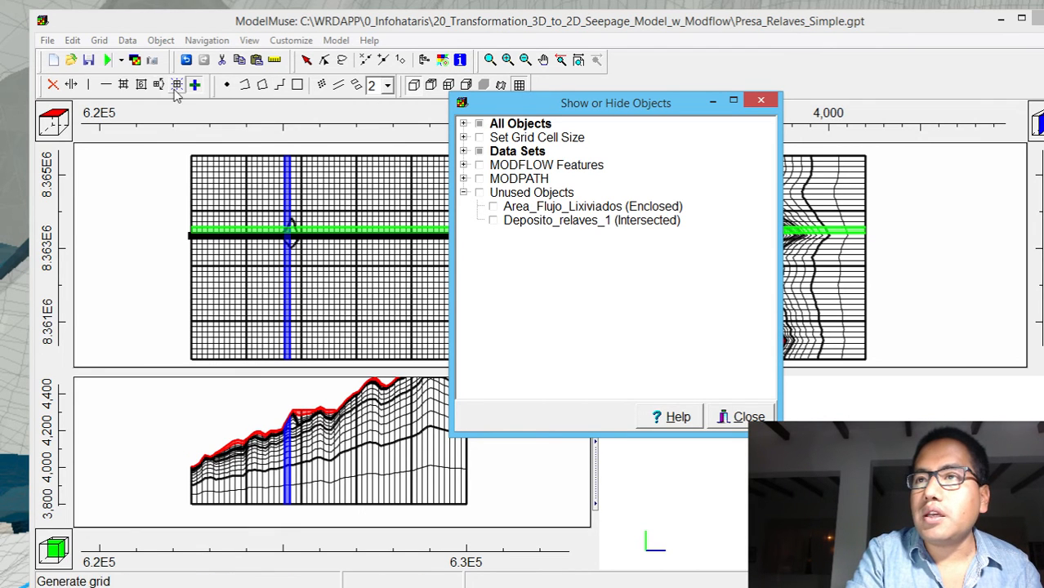
Examine which objects set the Active data set under the required Hydrology data sets
click(463, 152)
click(477, 165)
click(490, 179)
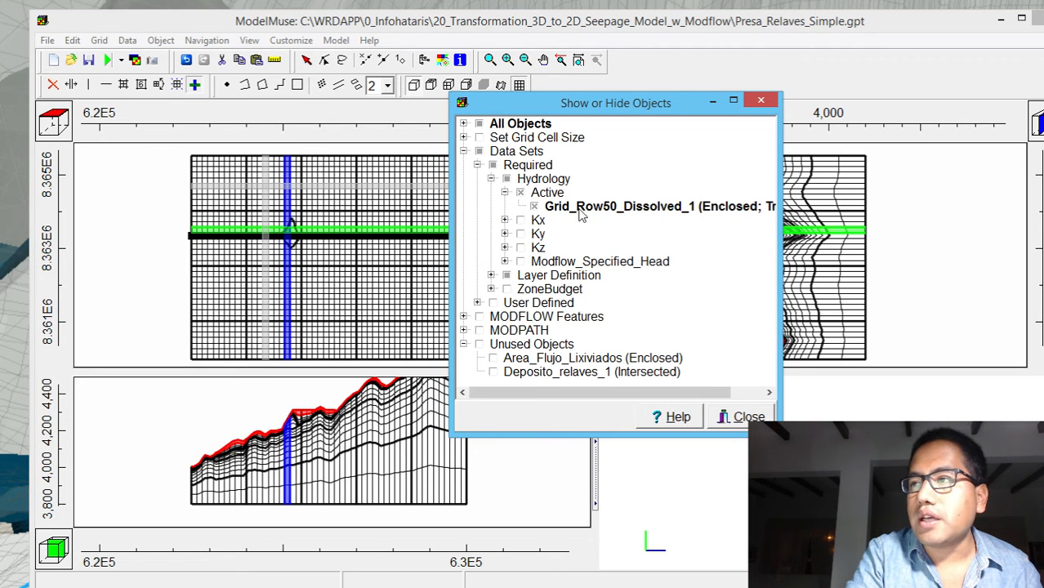
Regenerate the grid at 0 degrees with automatic angle calculation turned off and no smoothing
click(178, 85)
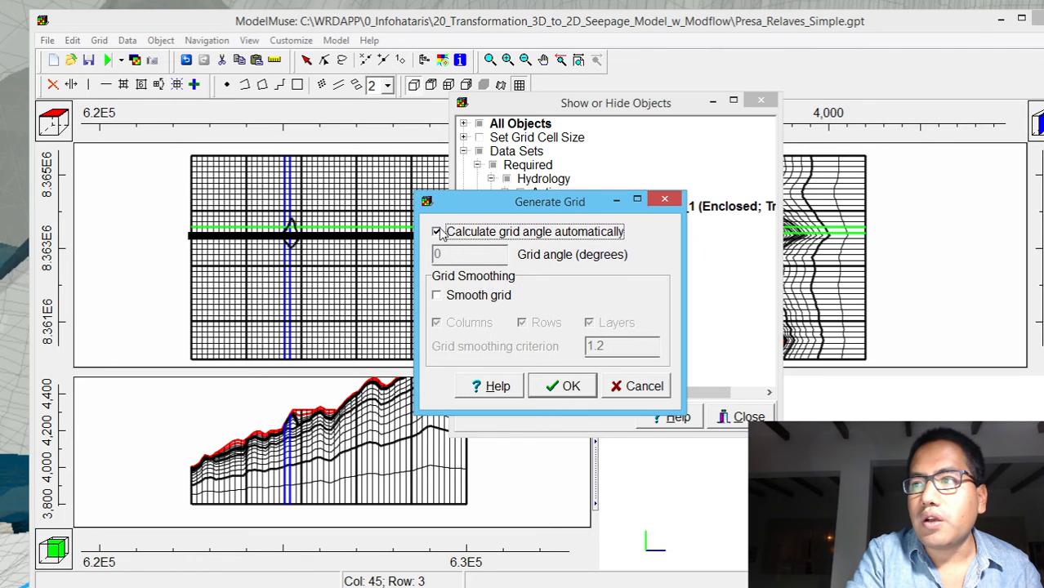
click(480, 233)
click(575, 396)
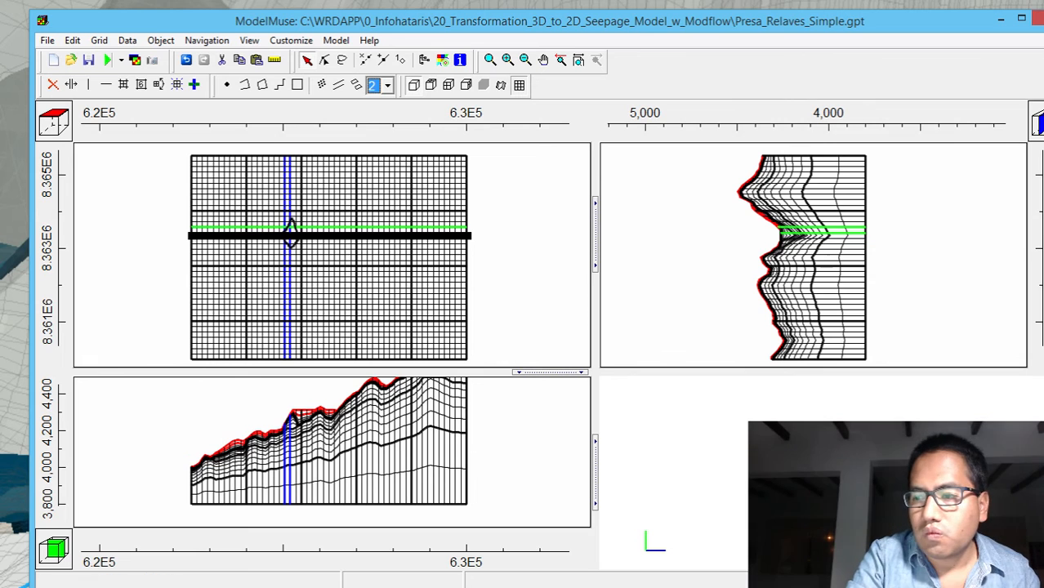
Switch the grid display to the active edge after viewing its exterior, and try to close the object list
click(518, 85)
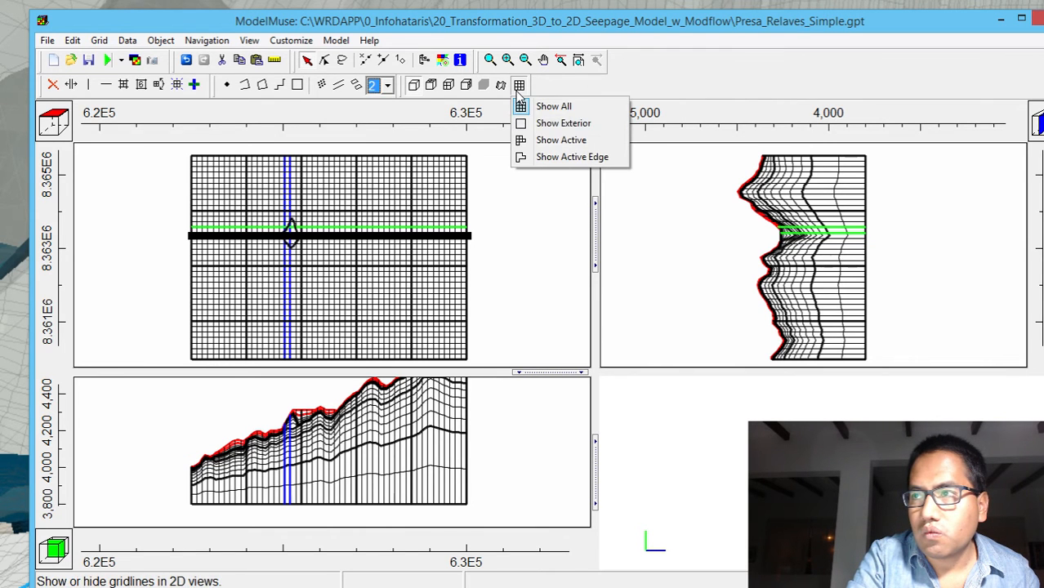
click(530, 129)
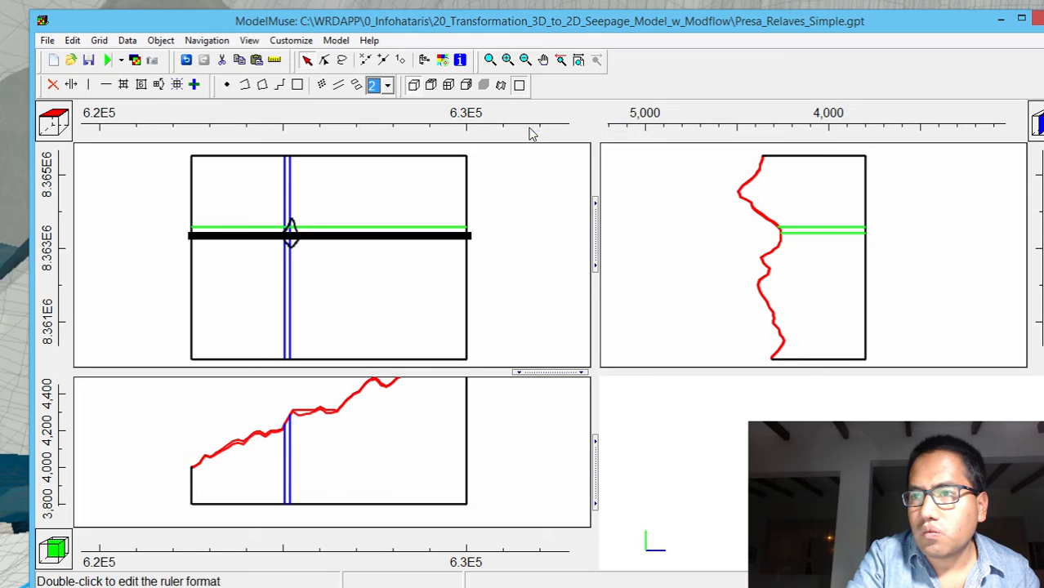
click(519, 85)
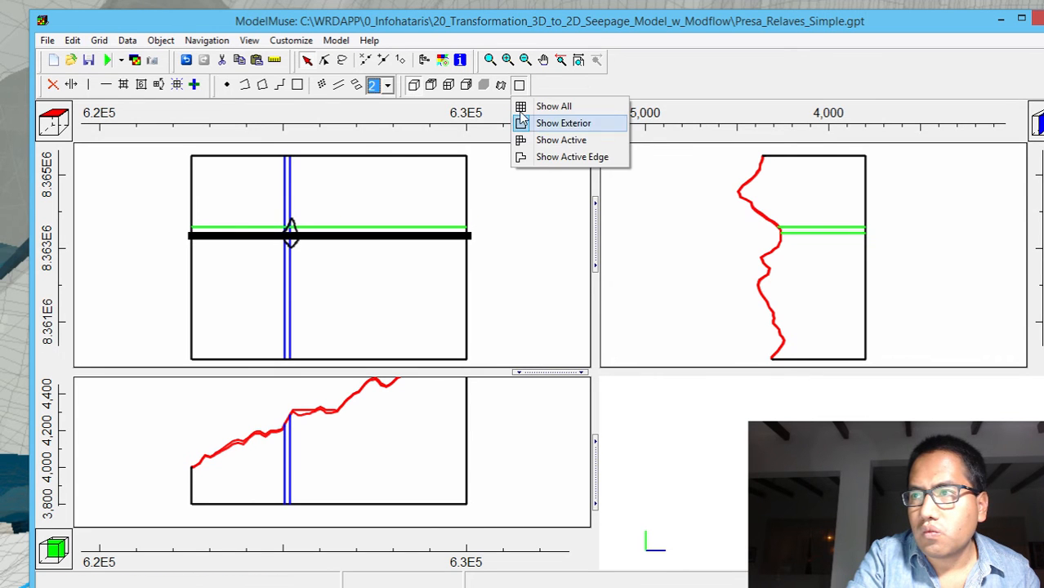
click(535, 157)
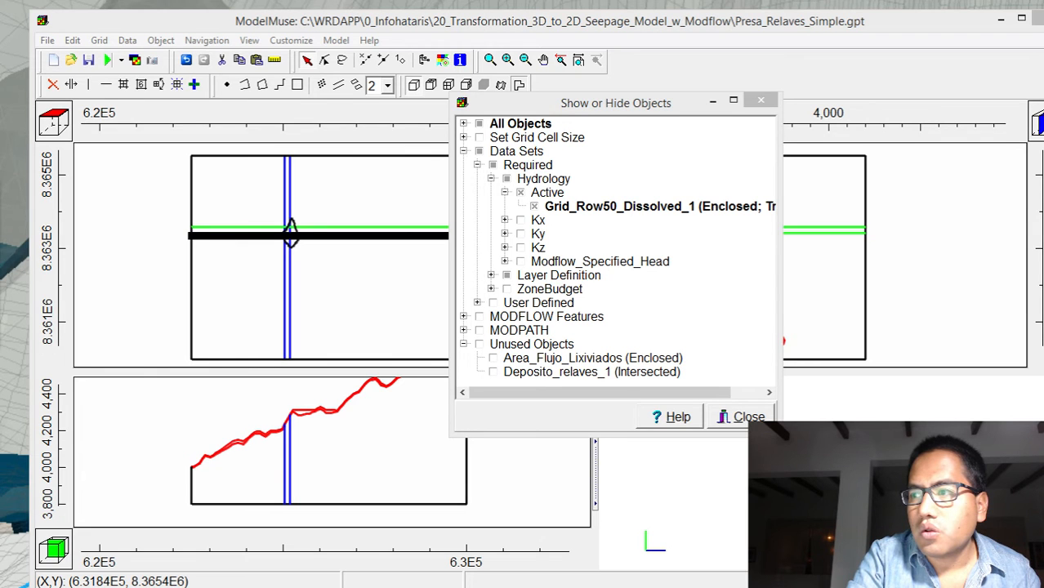
click(745, 418)
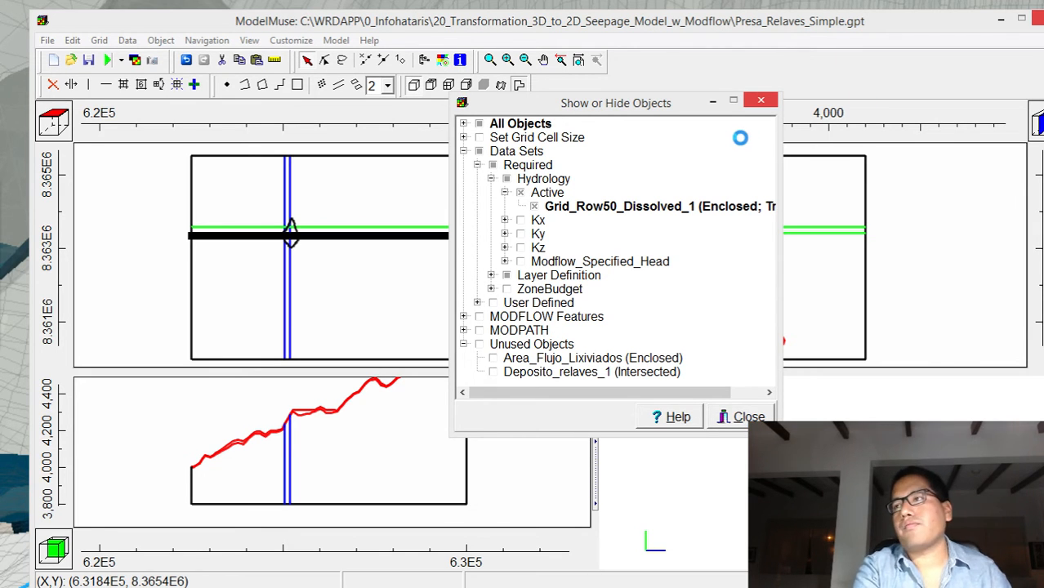
click(761, 101)
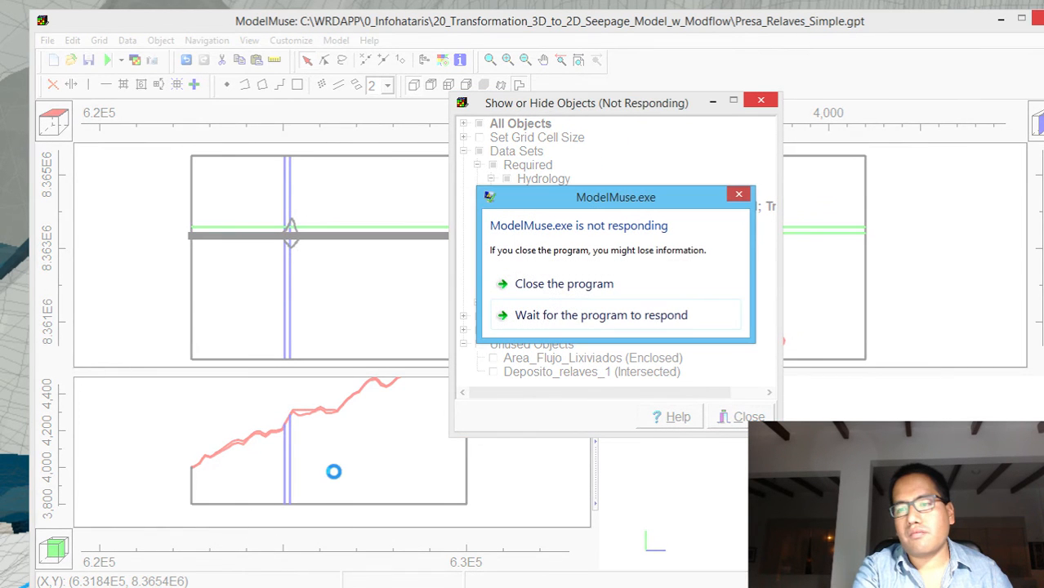
Close the unresponsive program and reopen Presa_Relaves_Simple.gpt in ModelMuse from the project folder
click(581, 291)
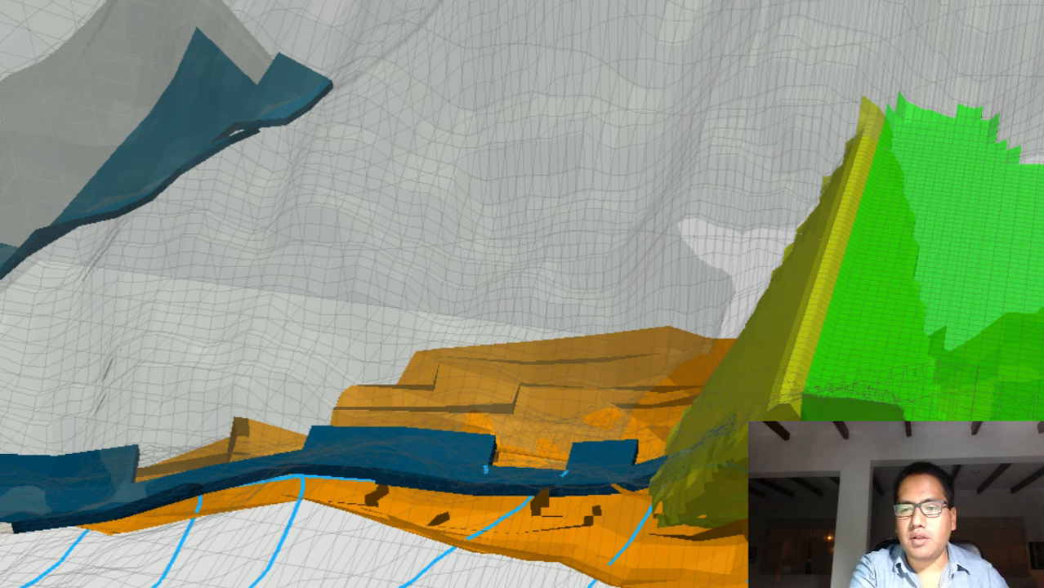
key(alt+Tab)
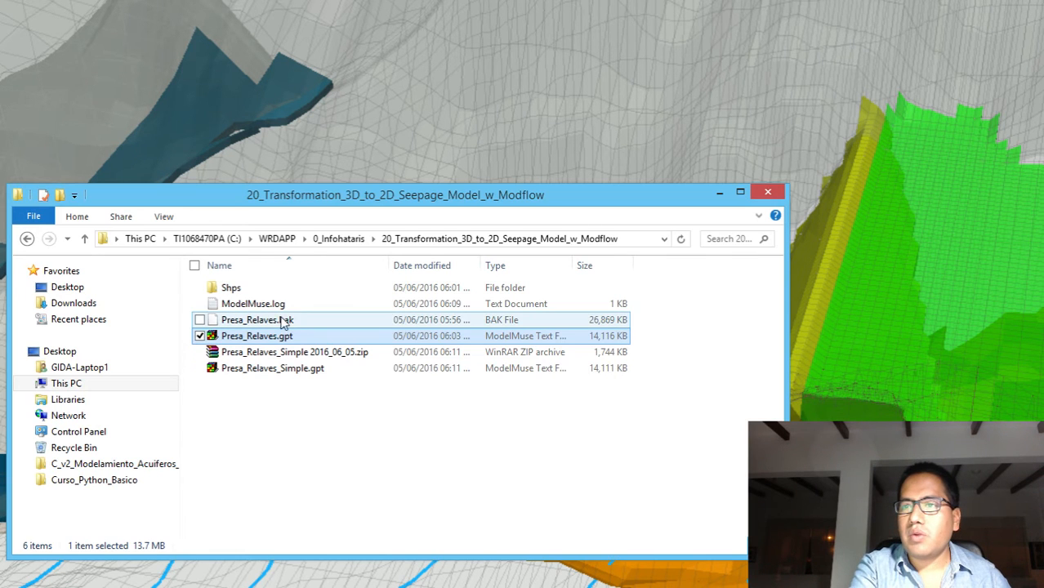
click(264, 373)
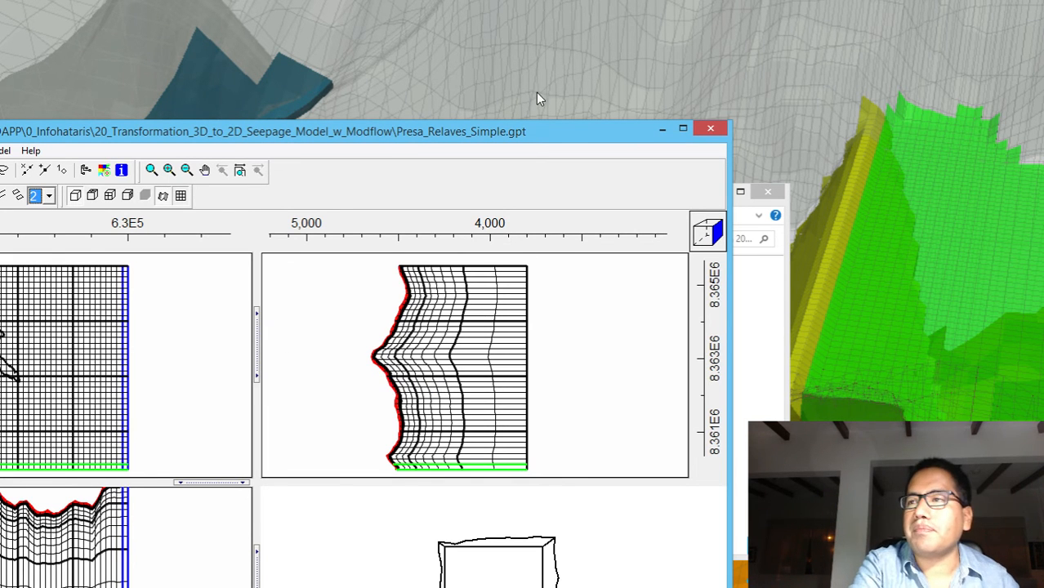
drag(560, 130, 899, 55)
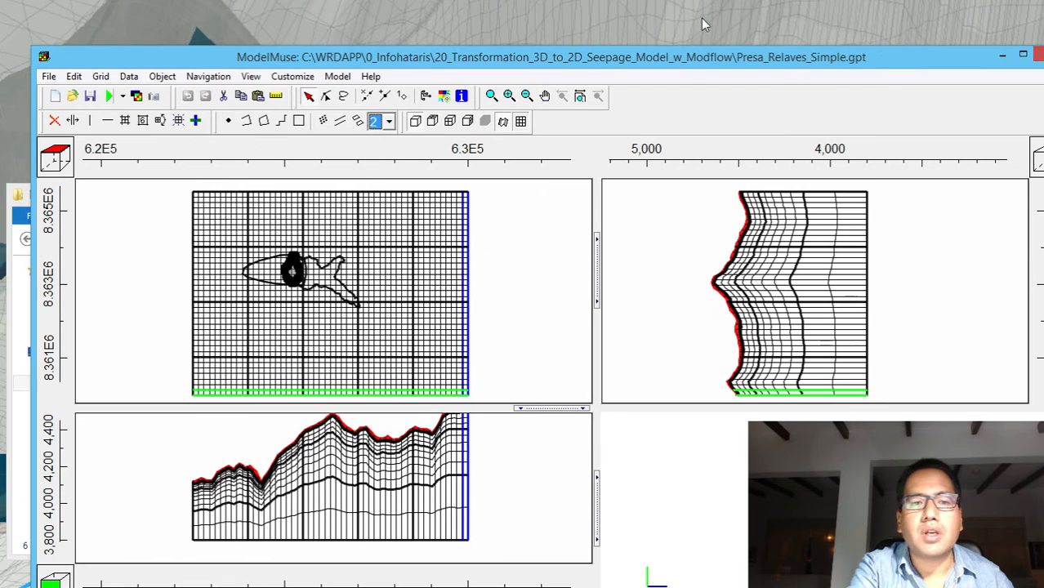
Hide Deposito_relaves_1 and Area_Flujo_Lixiviados among the unused objects and show Grid_Row50_Dissolved_1
click(426, 96)
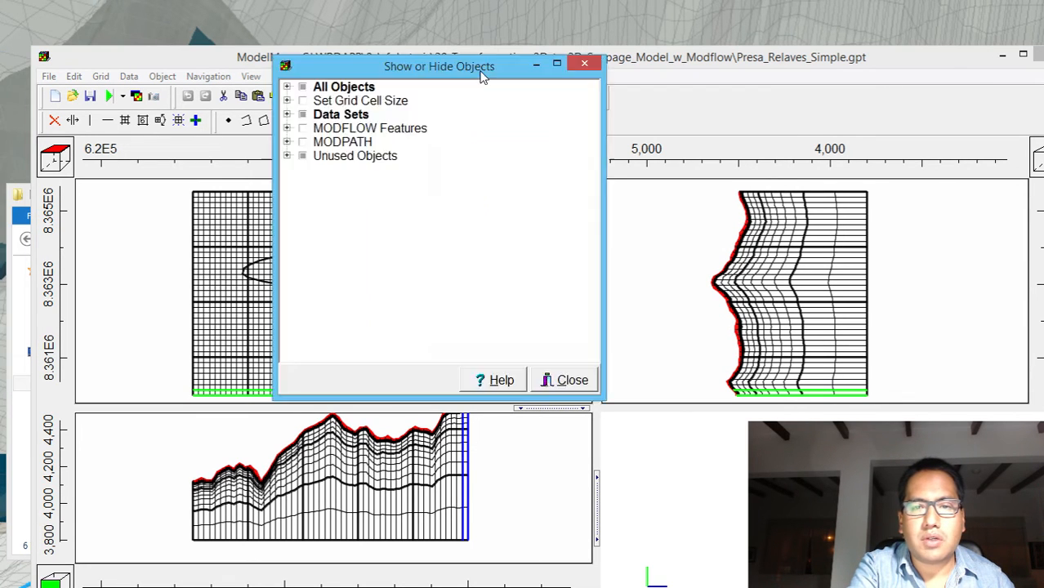
drag(482, 71, 556, 119)
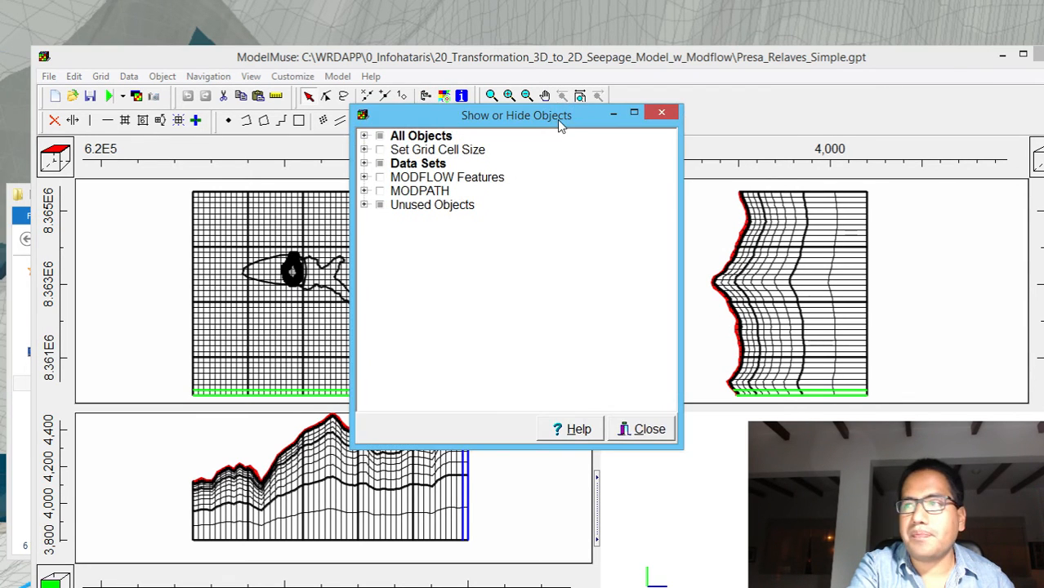
click(364, 204)
click(394, 233)
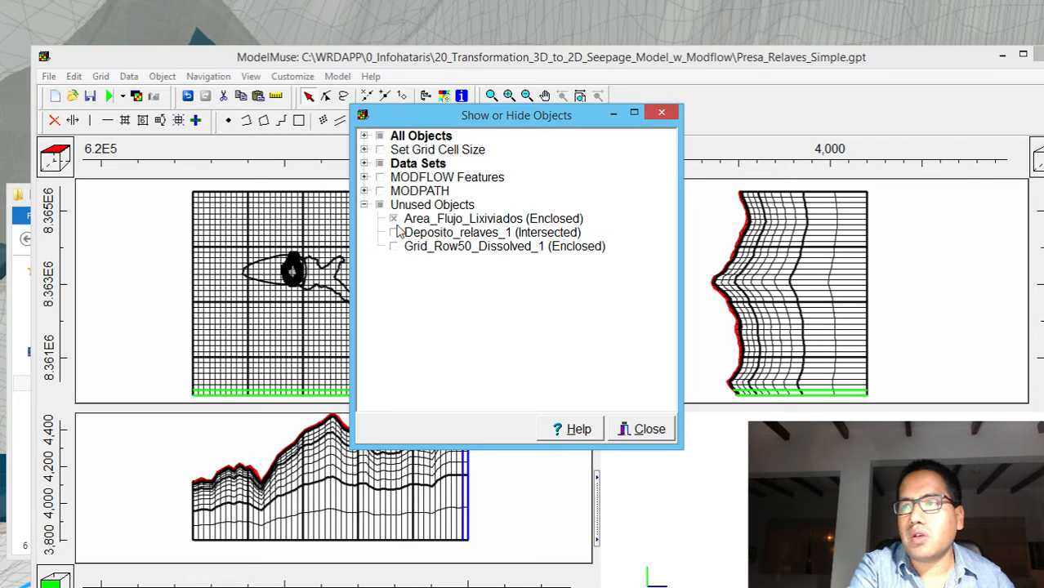
click(394, 219)
click(394, 245)
Use the Grid_Row50_Dissolved_1 object to set the grid cell size, with a value of 20
click(415, 249)
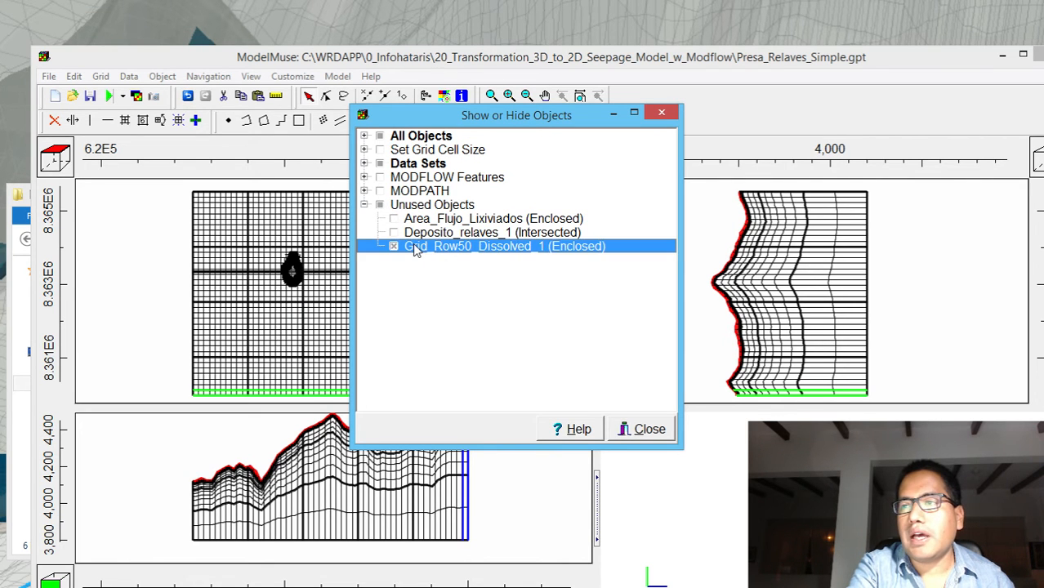
double_click(415, 249)
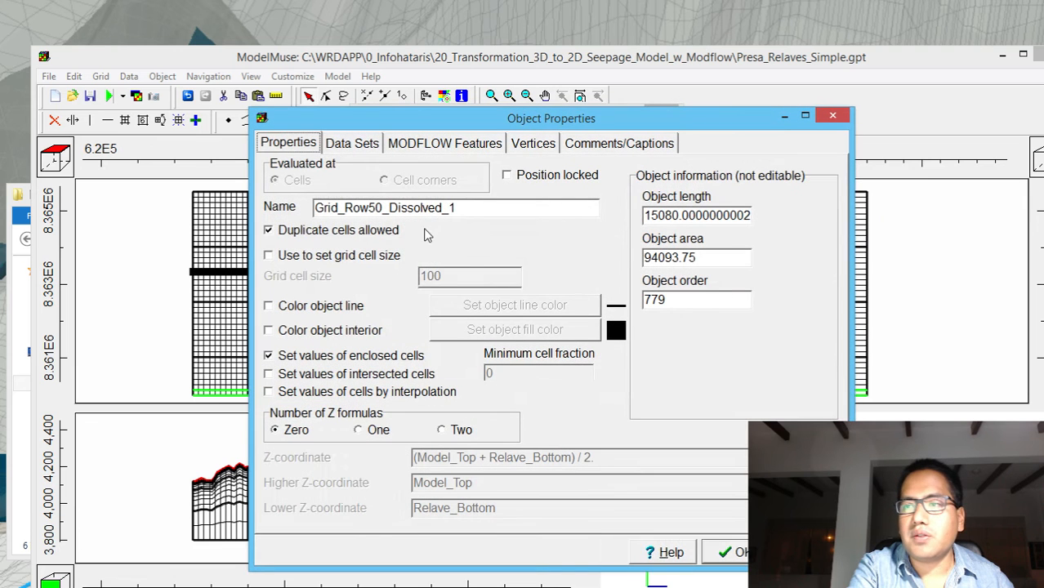
click(353, 260)
key(Tab)
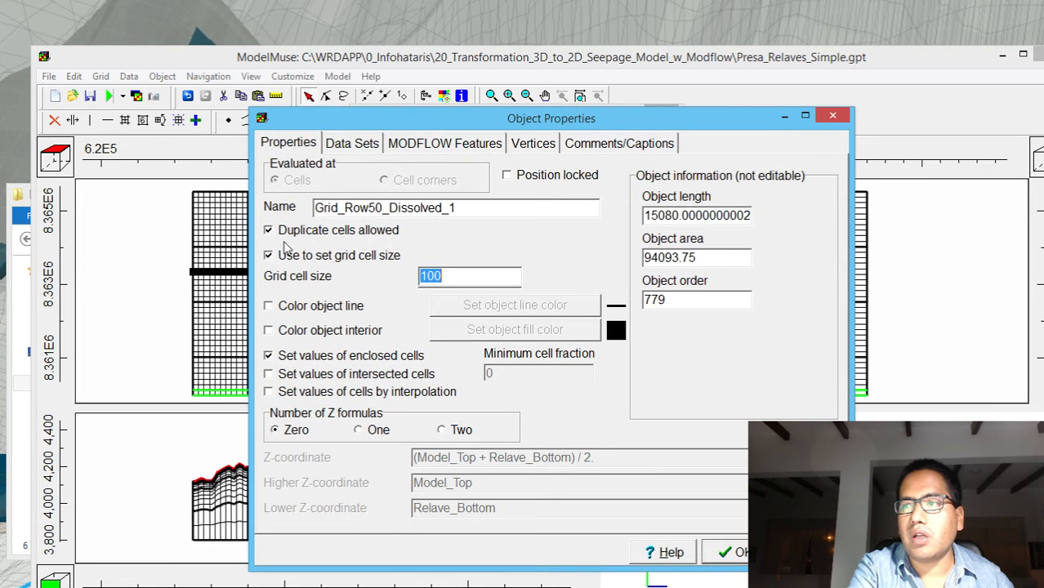
text(20)
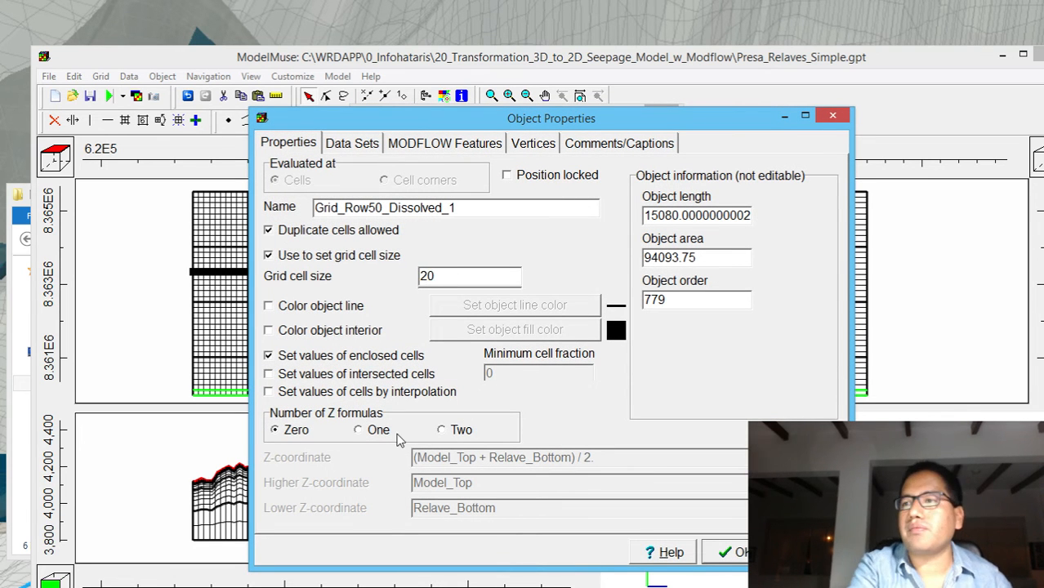
click(736, 551)
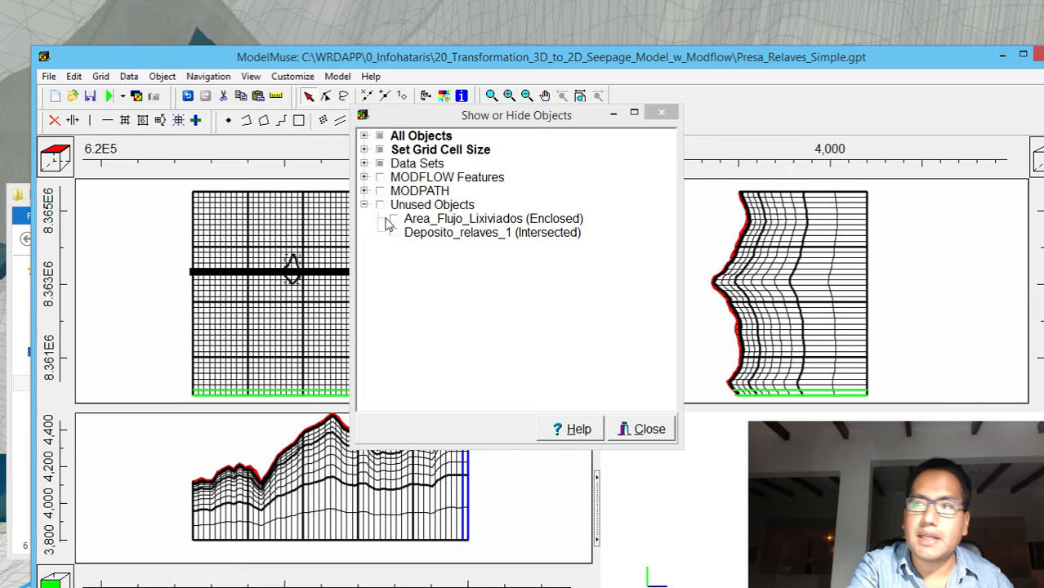
Reopen the properties of Grid_Row50_Dissolved_1 and set its number of Z formulas to Two
click(364, 163)
click(364, 149)
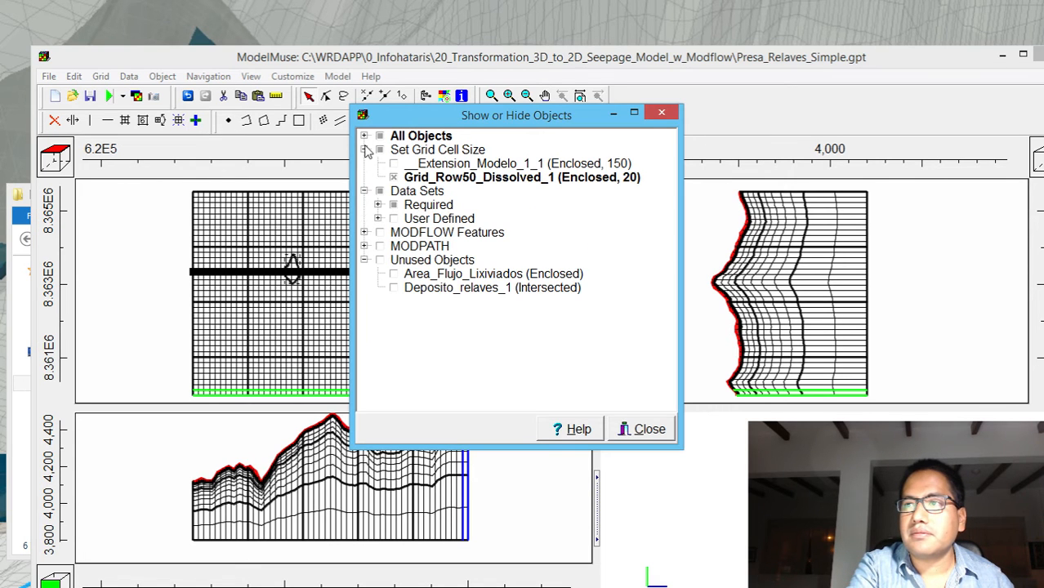
click(434, 177)
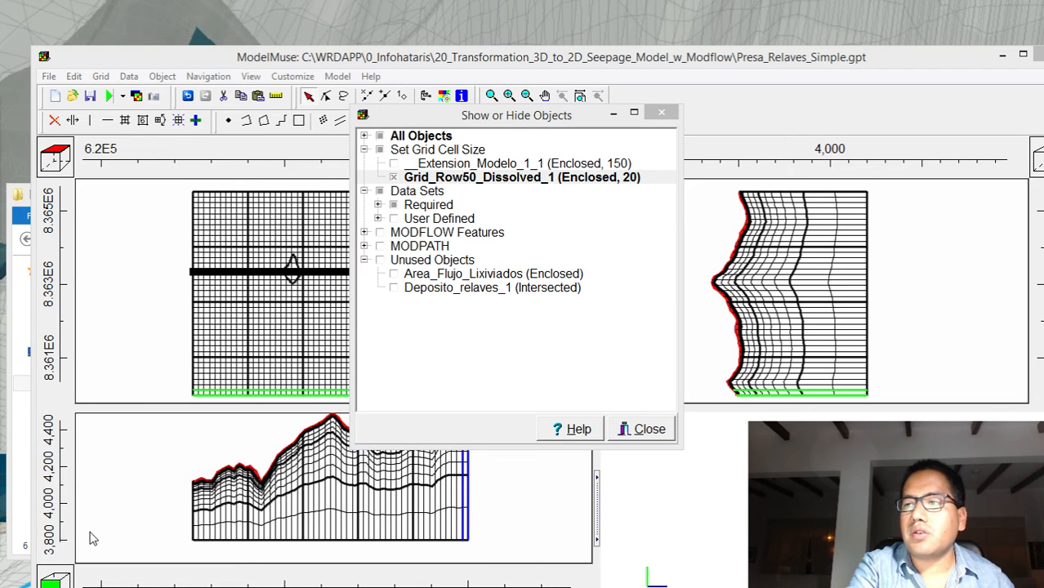
drag(2, 50, 823, 2)
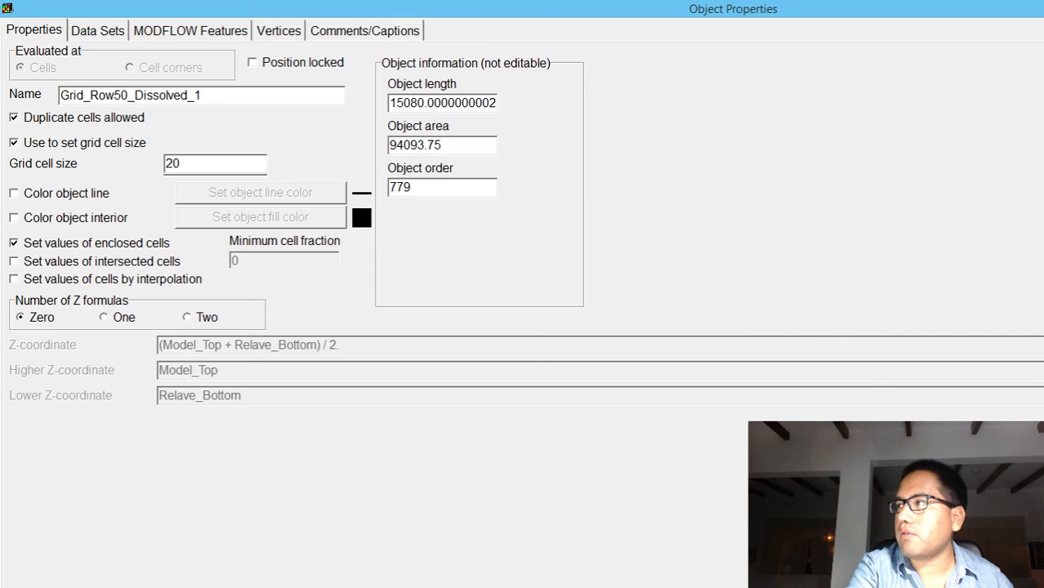
drag(1037, 8, 1037, 342)
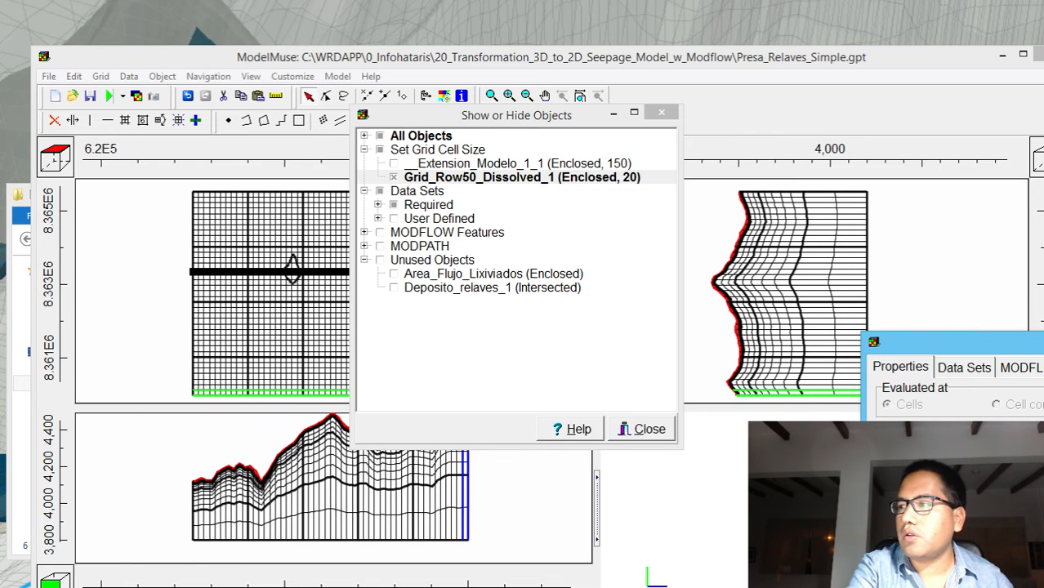
drag(947, 341, 277, 74)
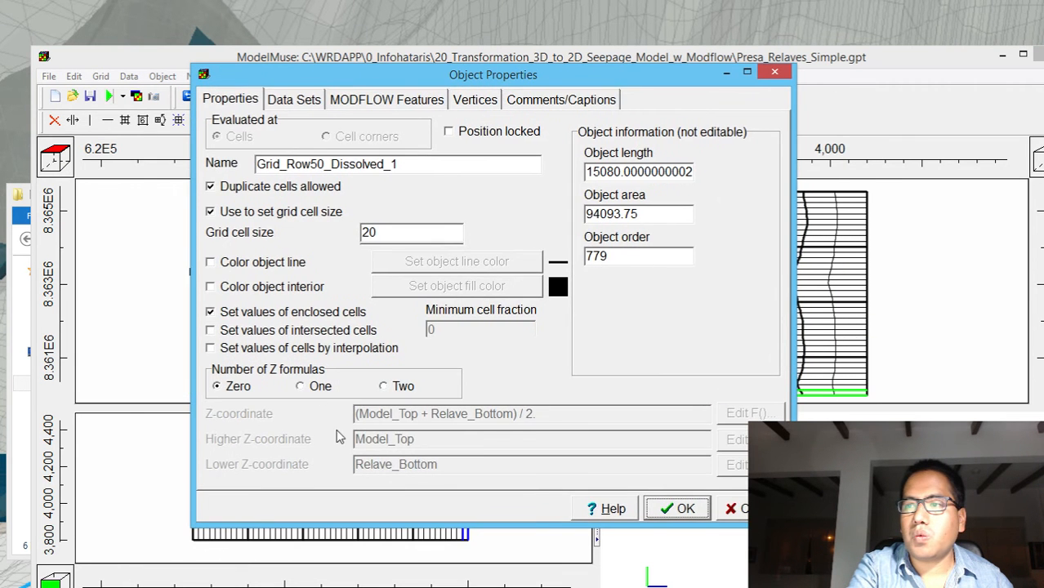
click(396, 386)
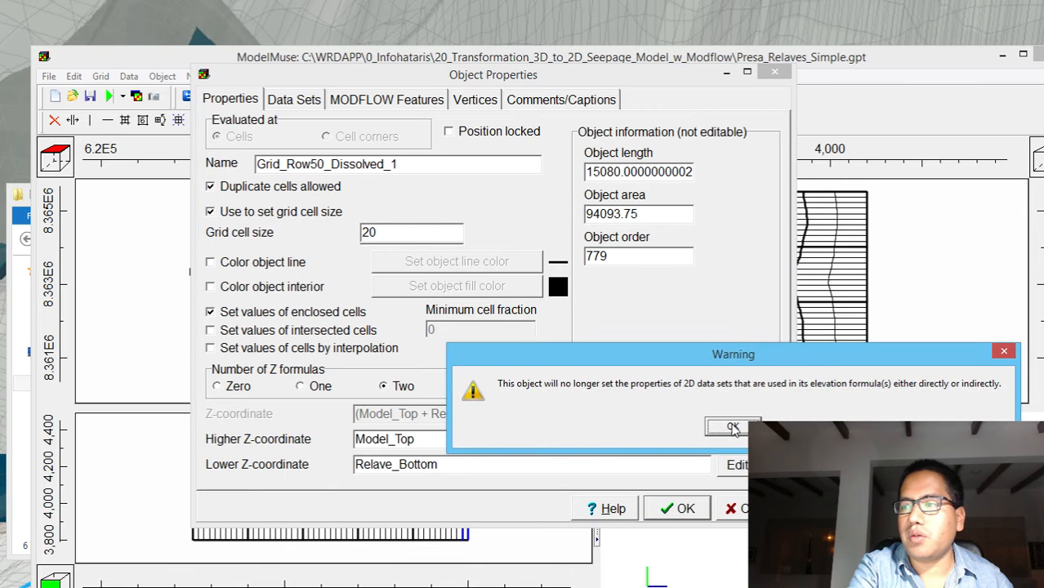
click(732, 429)
Set the lower Z-coordinate formula of Grid_Row50_Dissolved_1 to the Ac_Inferior_Bottom layer data set
click(735, 463)
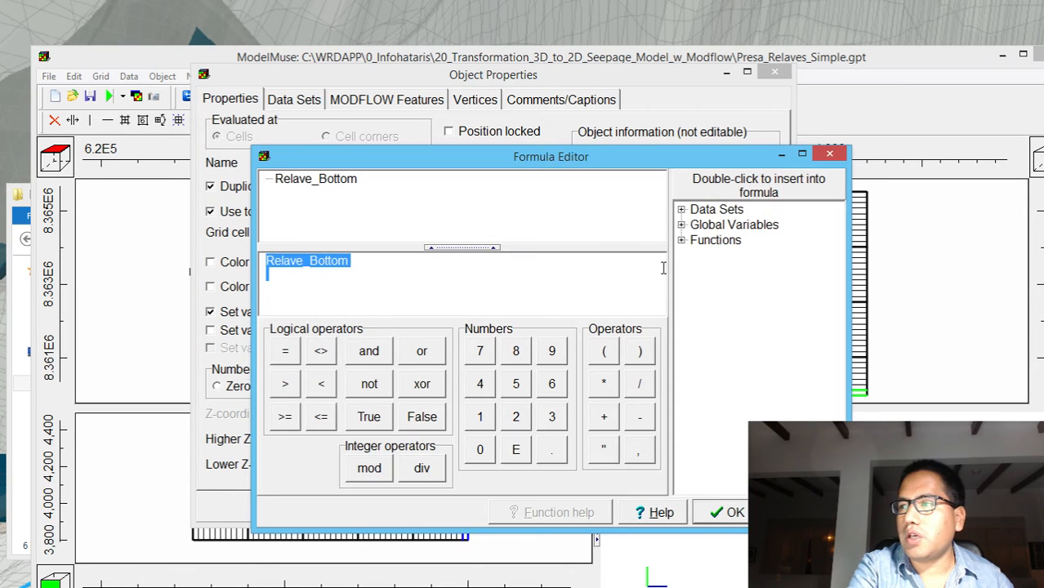
double_click(686, 210)
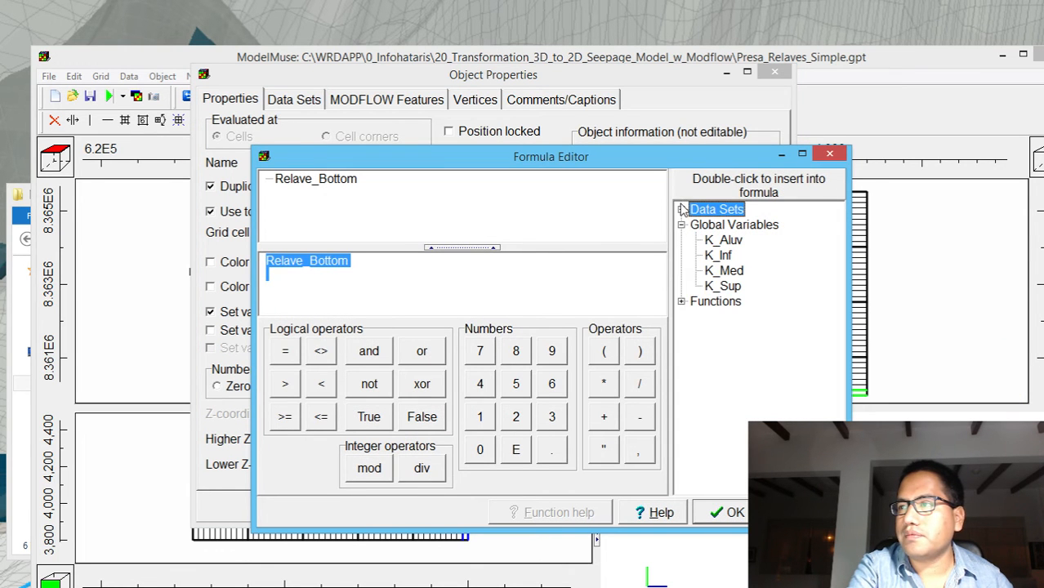
click(681, 210)
click(694, 240)
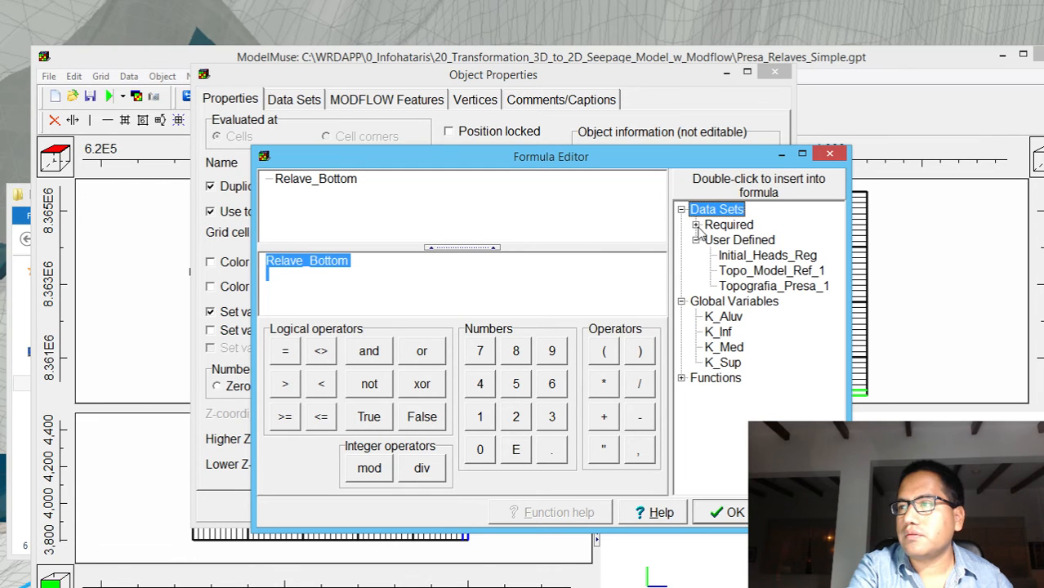
click(696, 224)
click(710, 240)
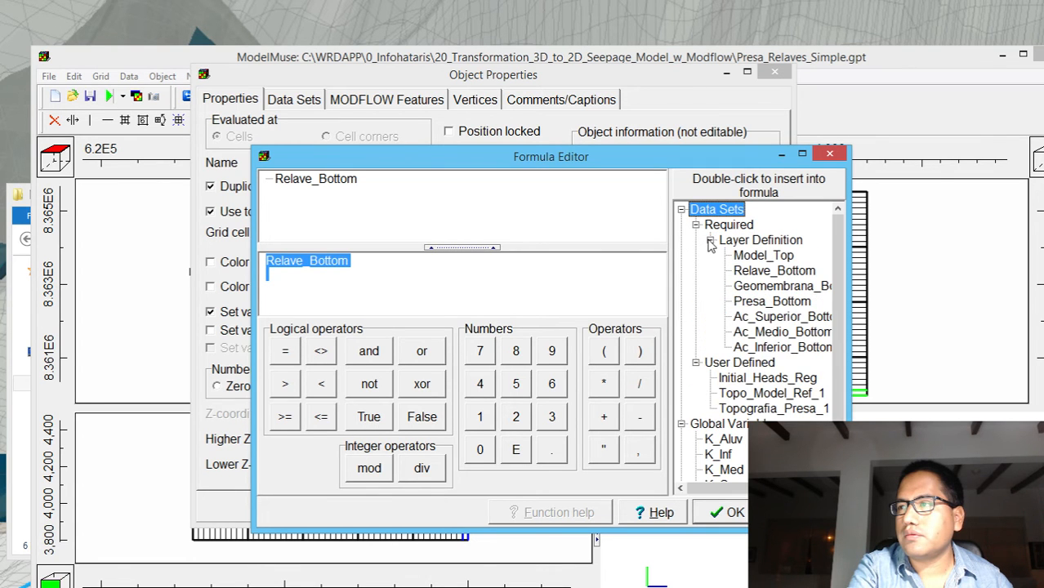
double_click(768, 349)
click(732, 512)
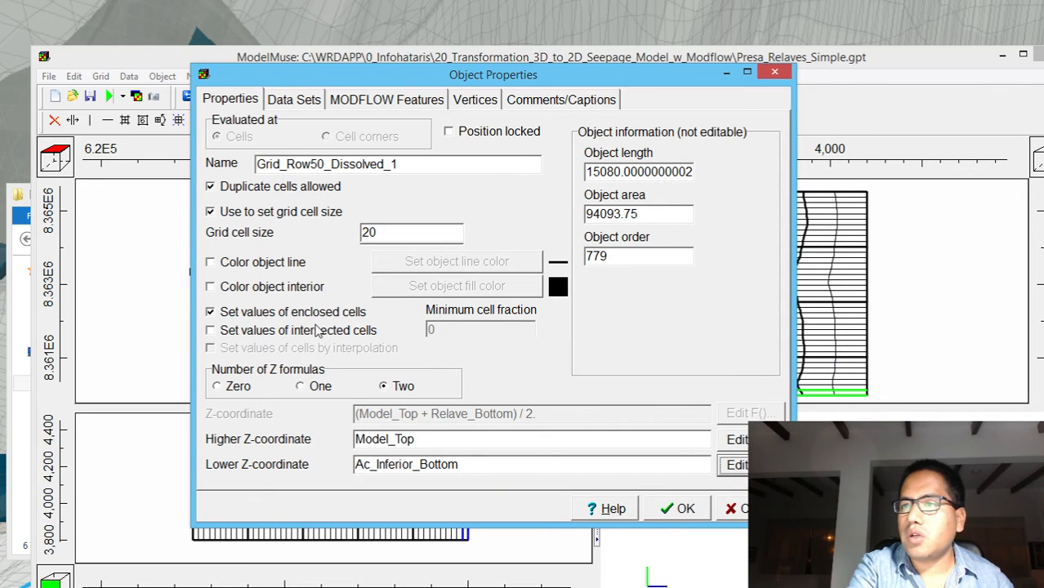
Make Grid_Row50_Dissolved_1 set the Active hydrology data set to True and accept the object properties
click(291, 97)
click(211, 124)
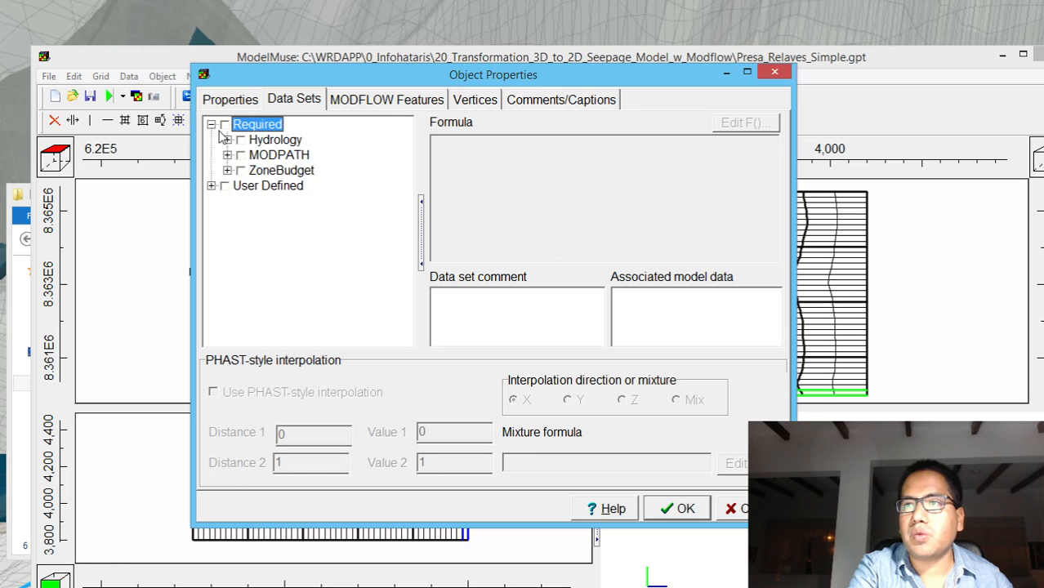
click(227, 139)
click(256, 155)
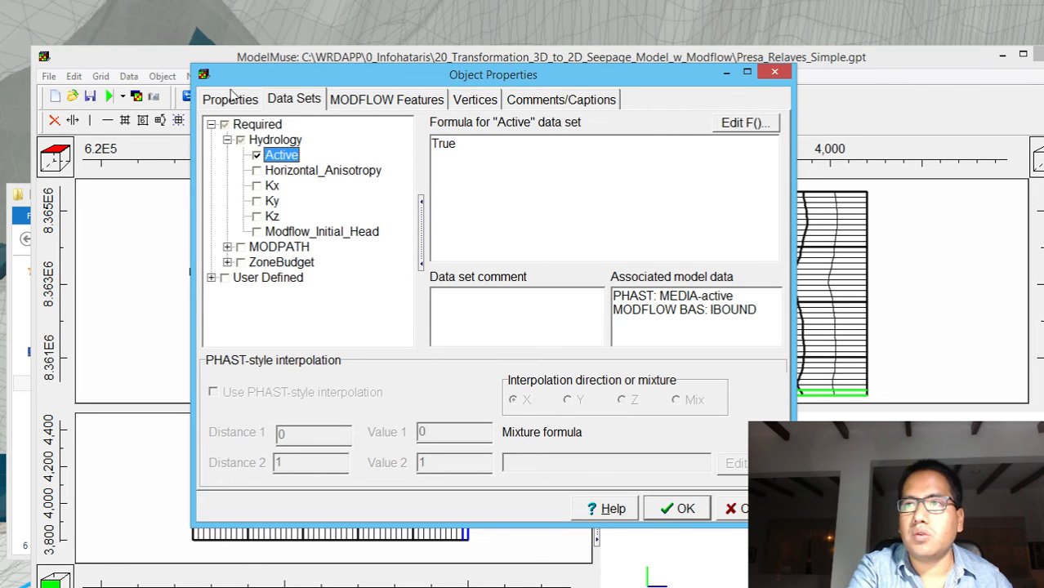
click(232, 98)
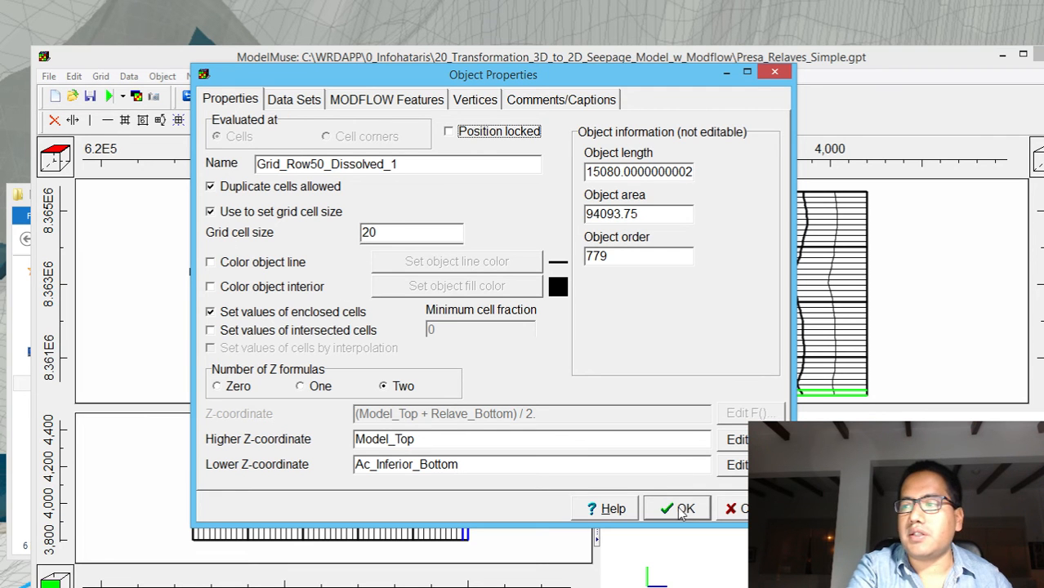
click(680, 510)
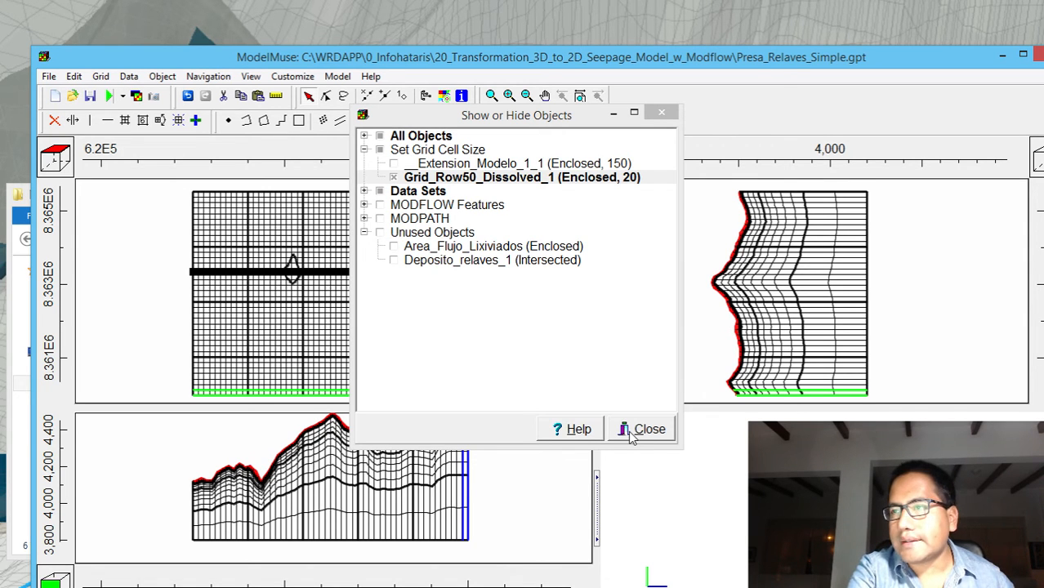
Hide Grid_Row50_Dissolved_1 and stop __Extension_Modelo_1_1 from being used to set the grid cell size
click(393, 178)
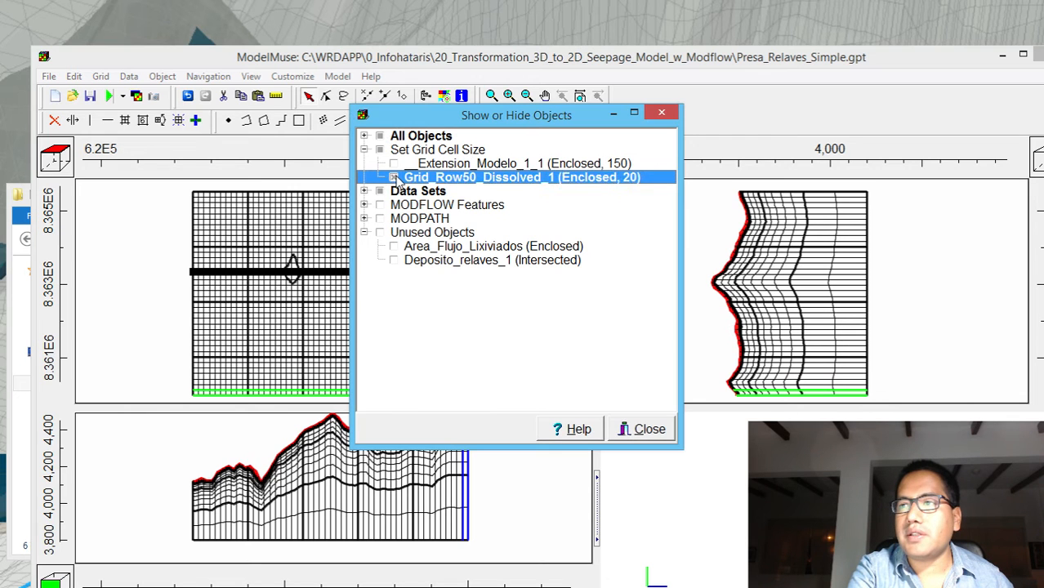
click(452, 165)
double_click(451, 165)
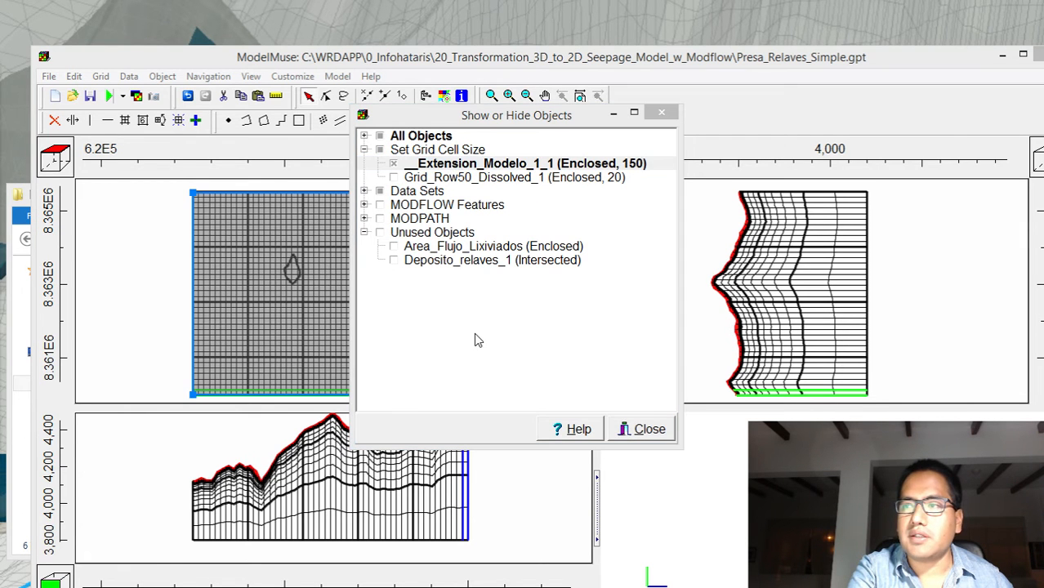
drag(2, 1, 570, 45)
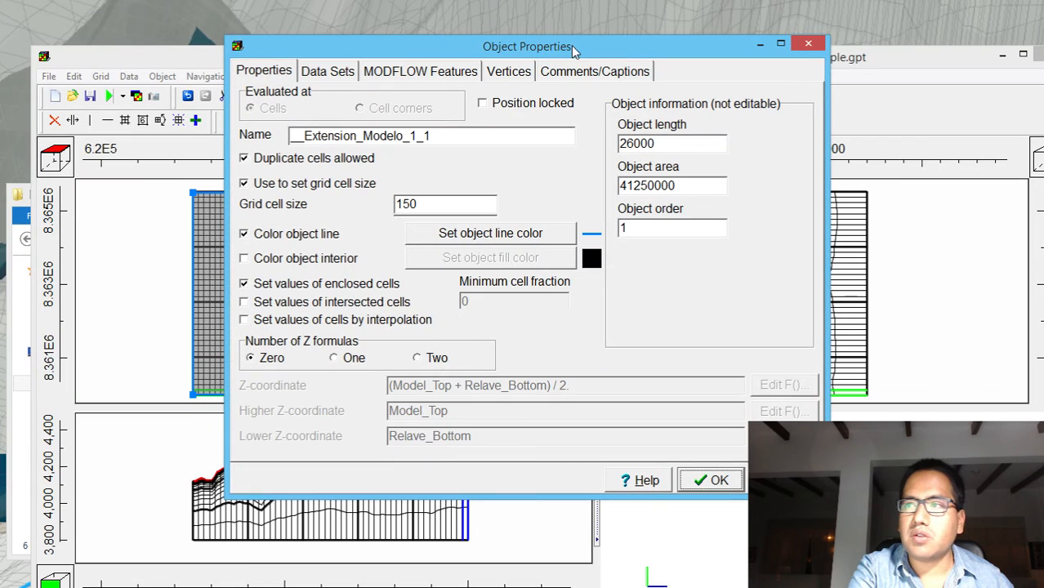
click(300, 184)
click(718, 479)
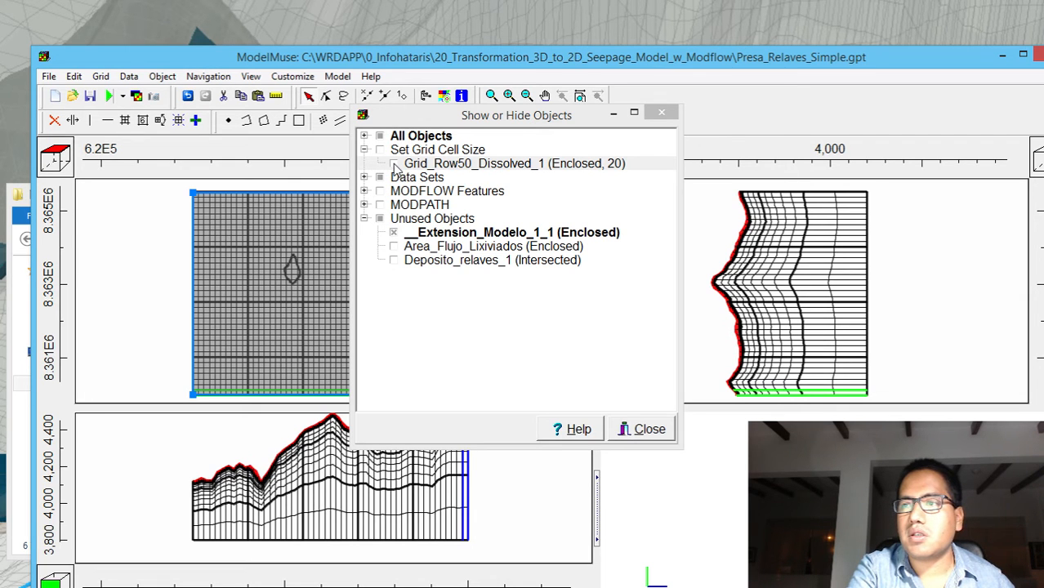
Close the Show or Hide Objects window
click(663, 112)
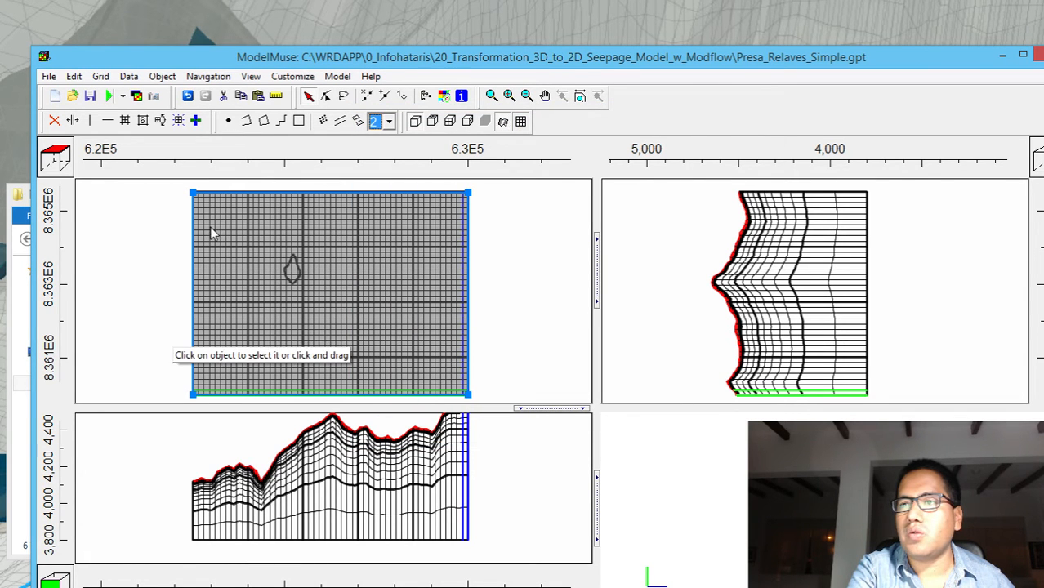
click(131, 76)
click(135, 96)
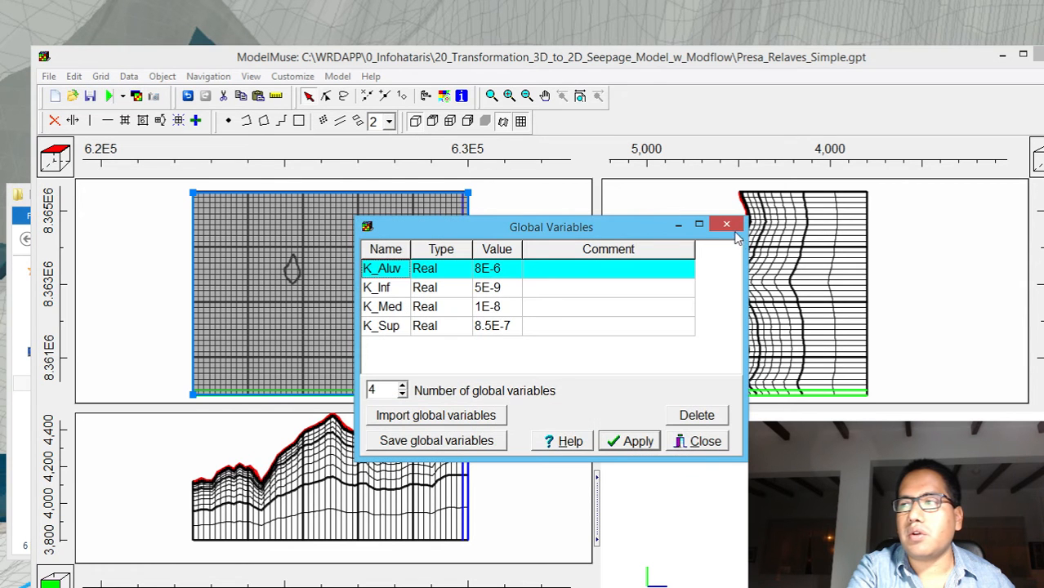
click(726, 224)
Set the default formula of the required Hydrology data set Active to False and apply the change
click(127, 76)
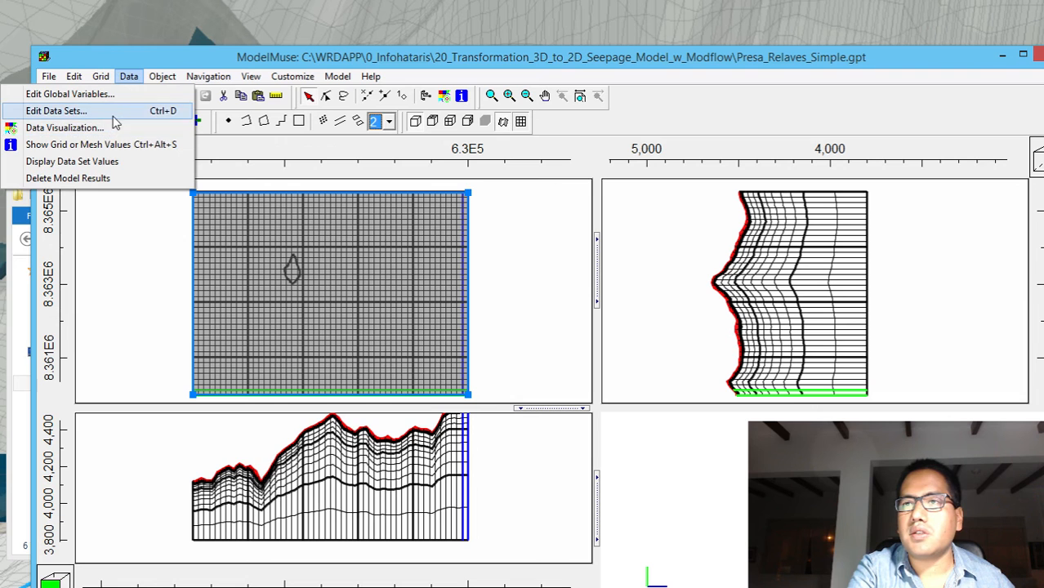
click(115, 112)
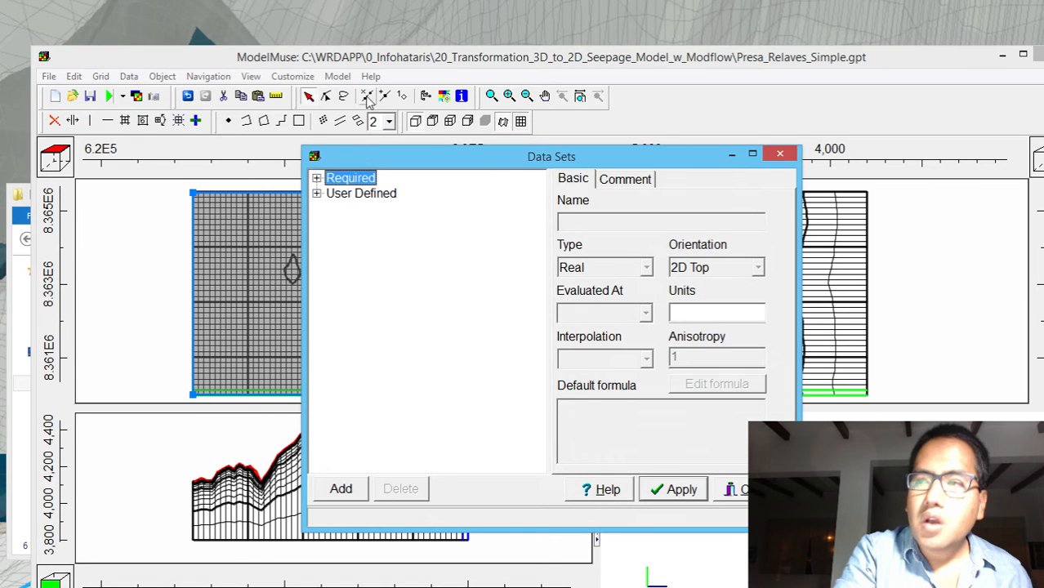
click(316, 179)
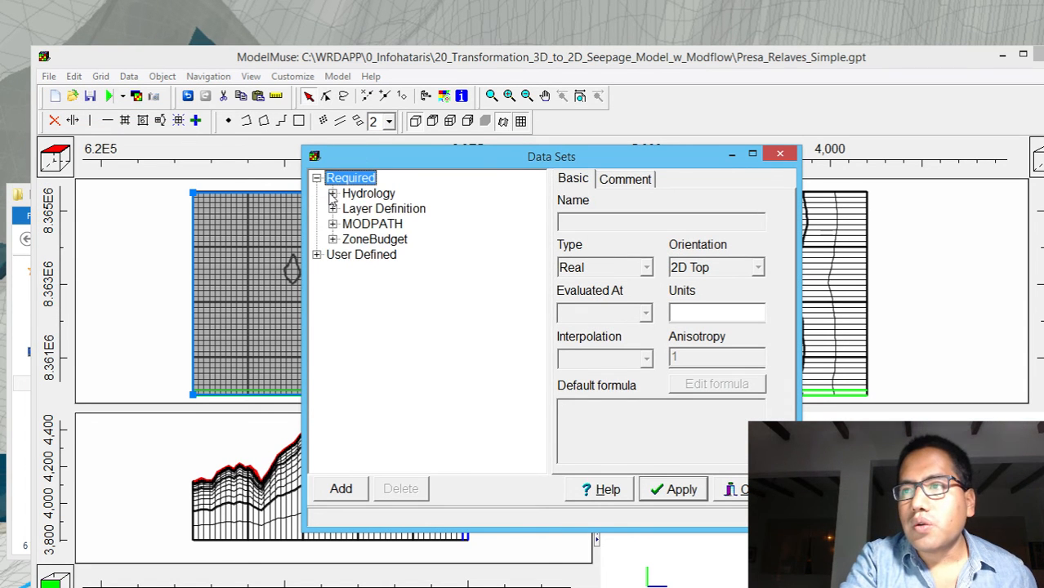
click(332, 194)
click(367, 212)
double_click(570, 408)
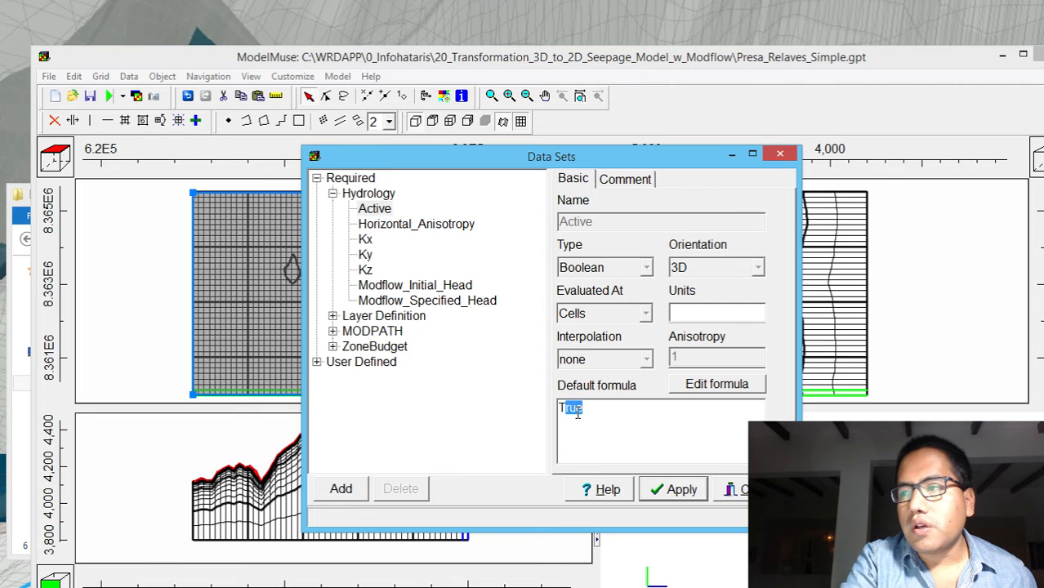
text(False)
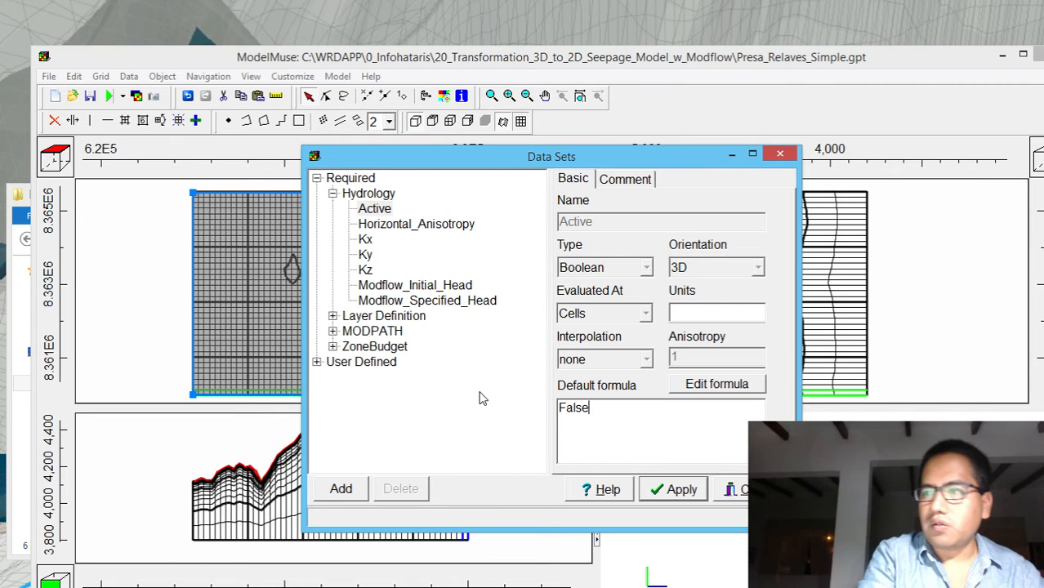
click(671, 488)
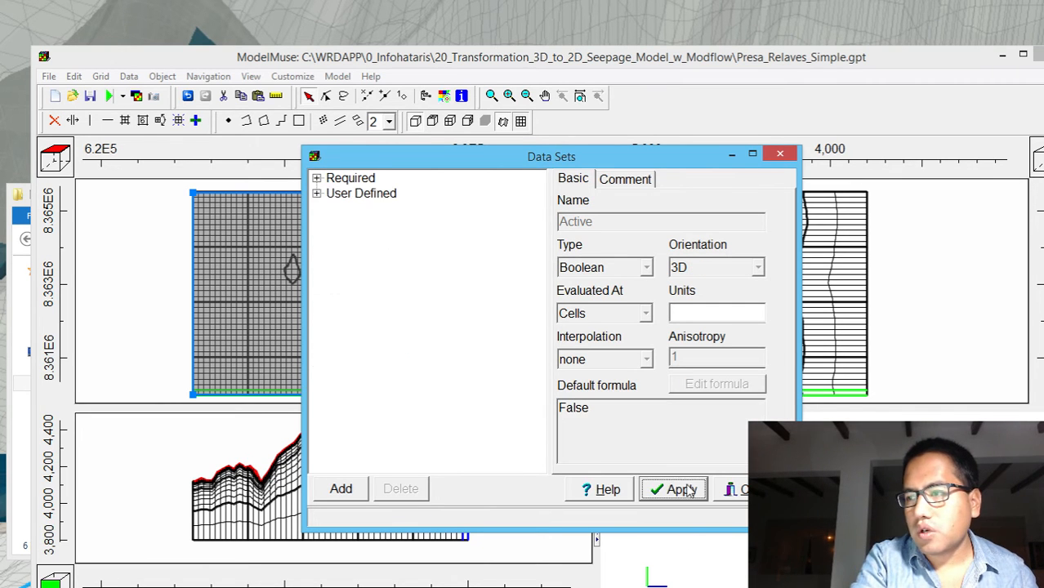
click(727, 489)
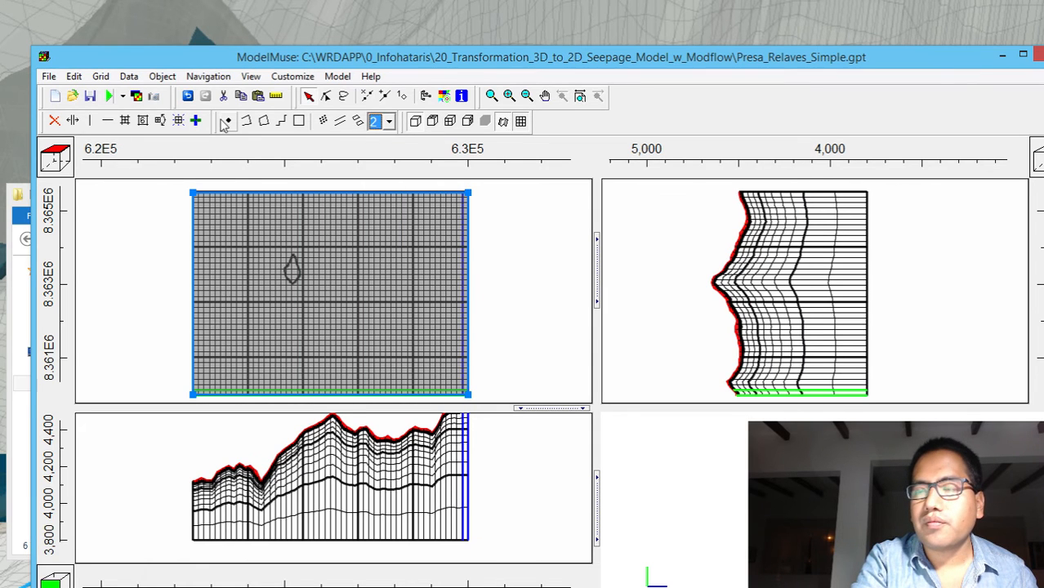
Save a copy of the model as Presa_Relaves_Simple_Objects.gpt and accept the archive messages
click(48, 77)
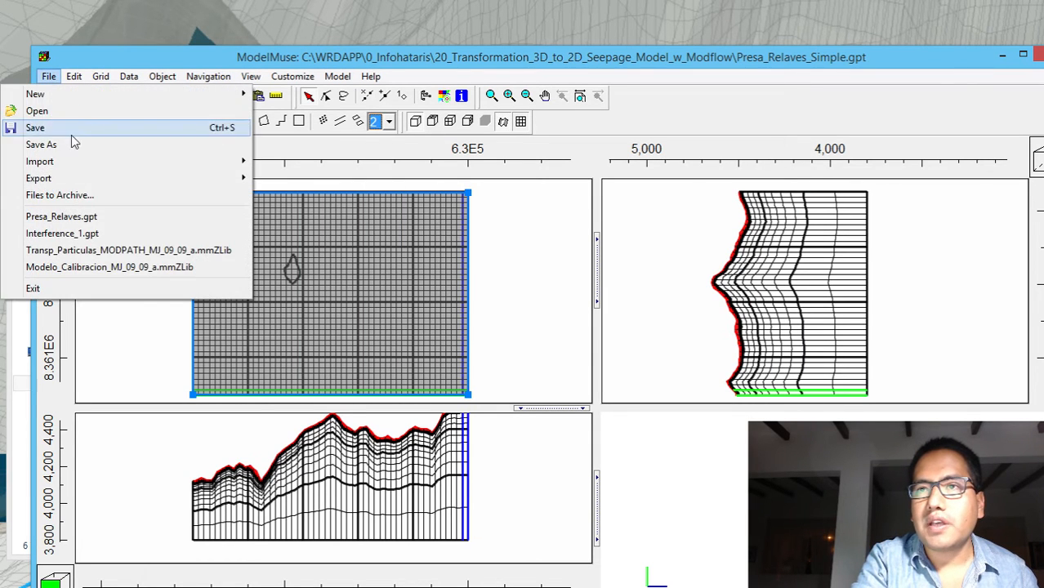
click(71, 143)
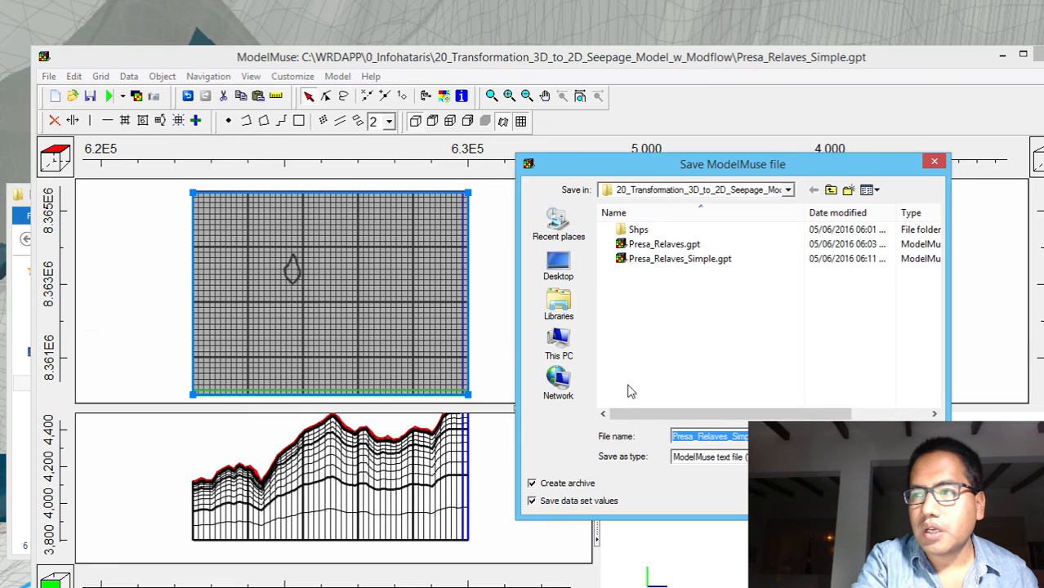
click(769, 436)
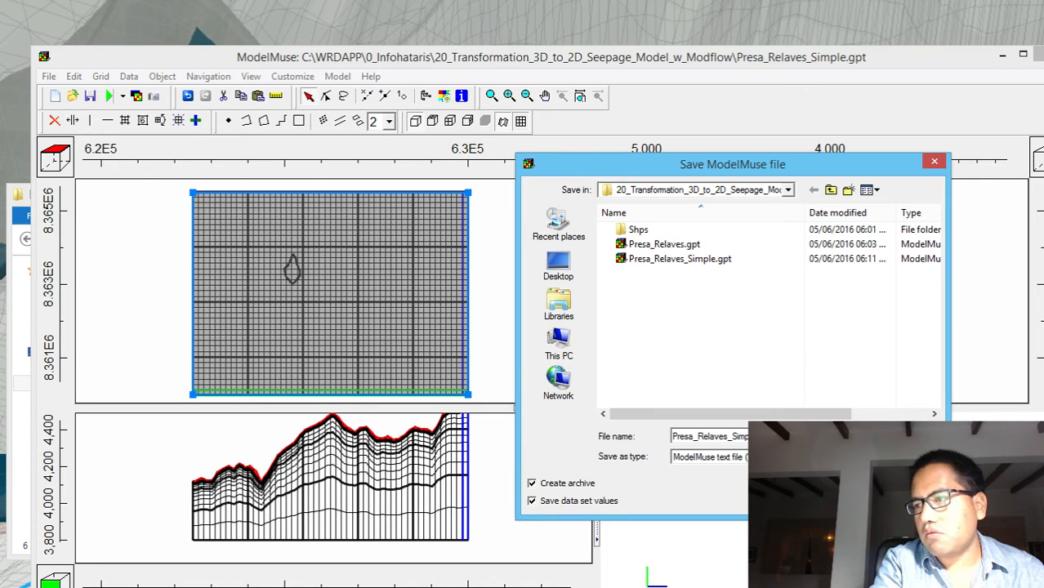
key(Return)
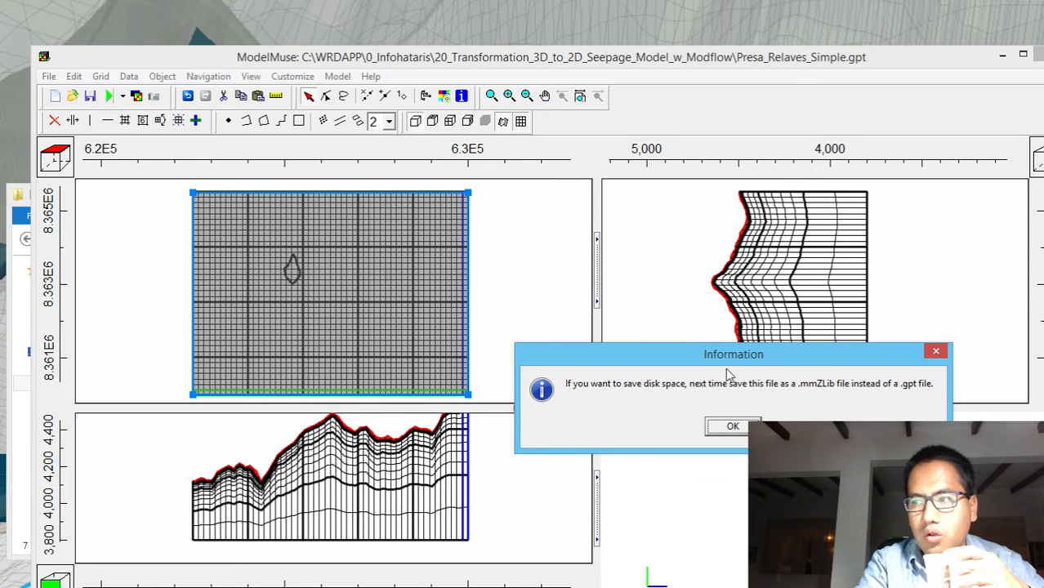
click(718, 427)
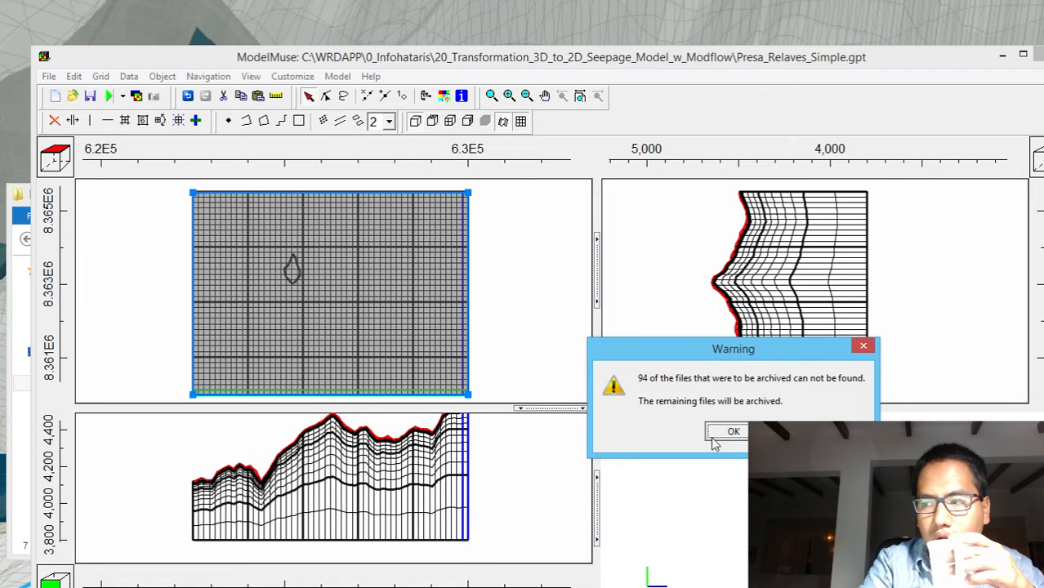
click(718, 434)
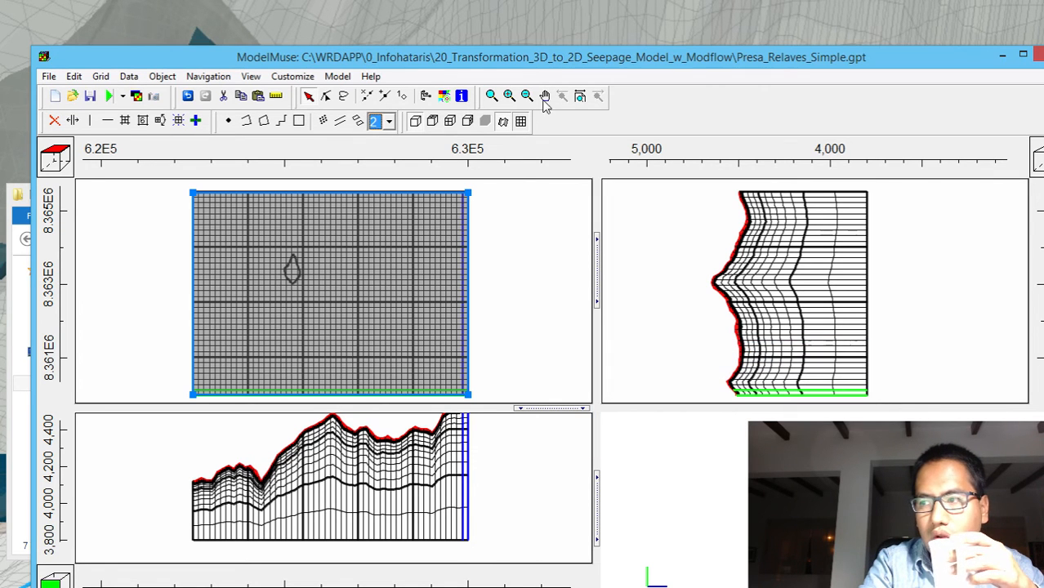
Export the MODFLOW input files for Presa_Relaves_Simple_Objects and execute the model
click(109, 96)
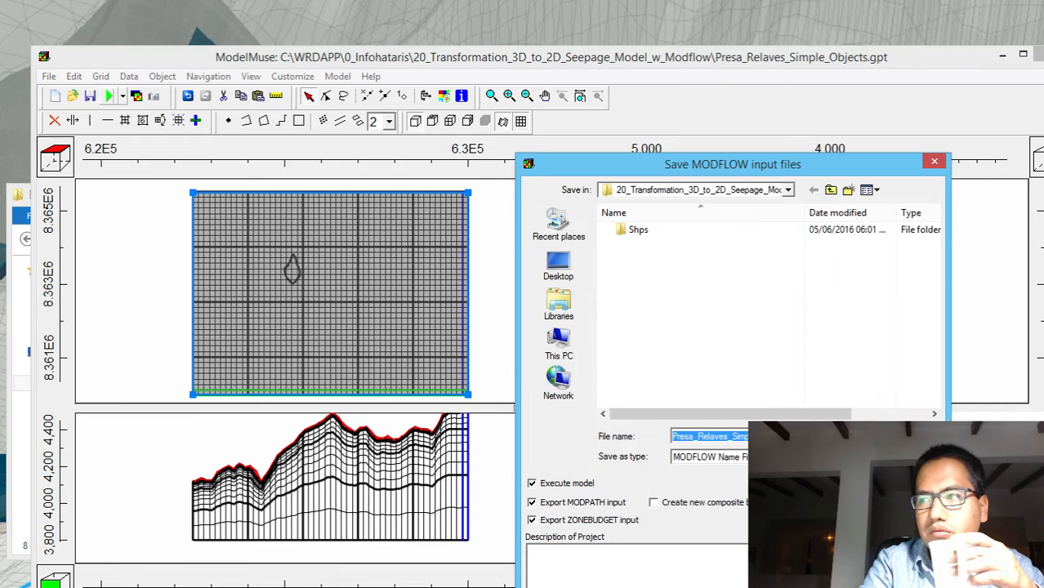
key(Return)
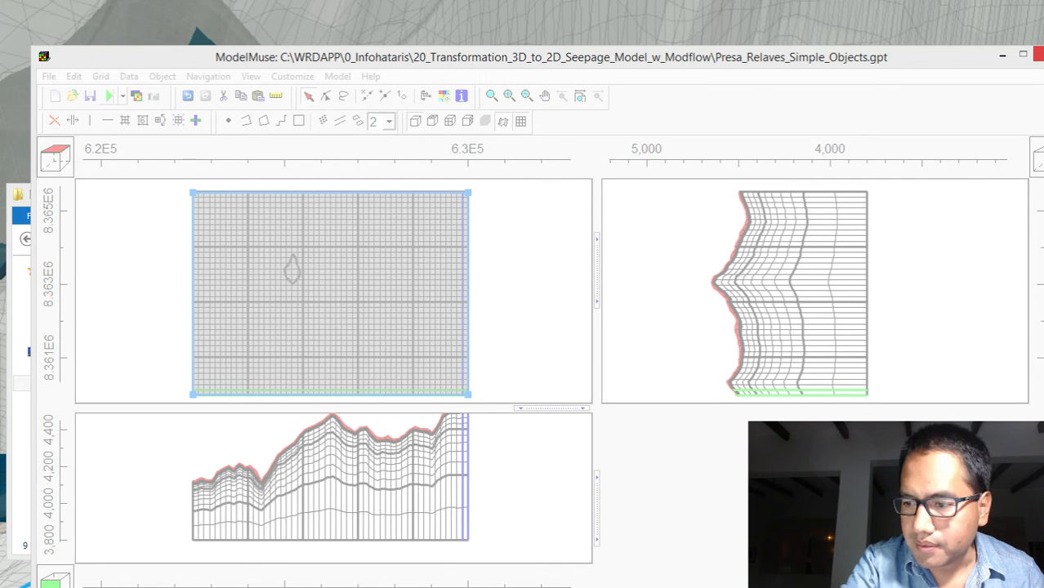
Switch to File Explorer and open Presa_Relaves_Simple_Objects.gpt in a second ModelMuse window
key(alt+Tab)
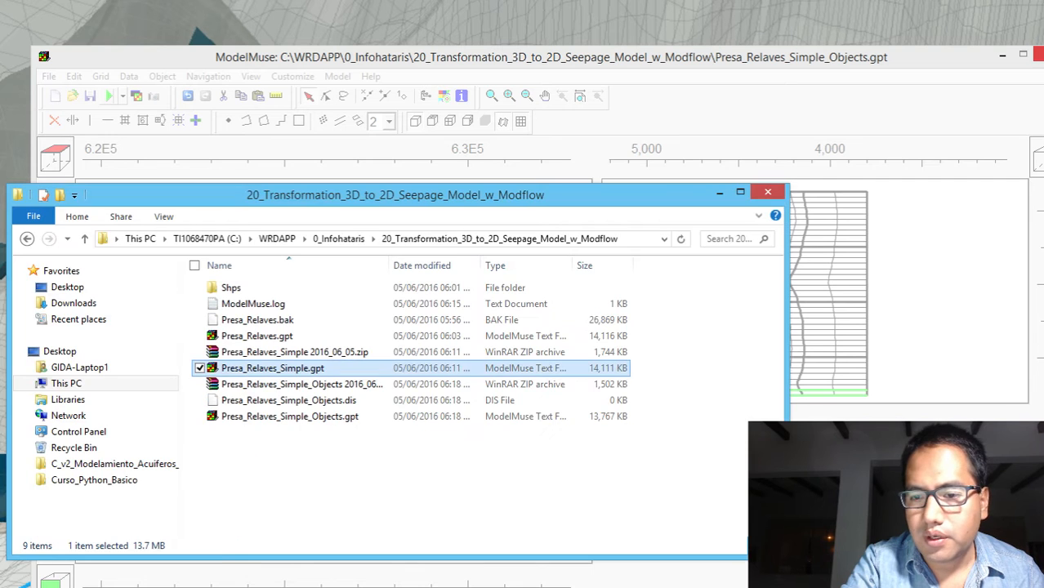
click(299, 418)
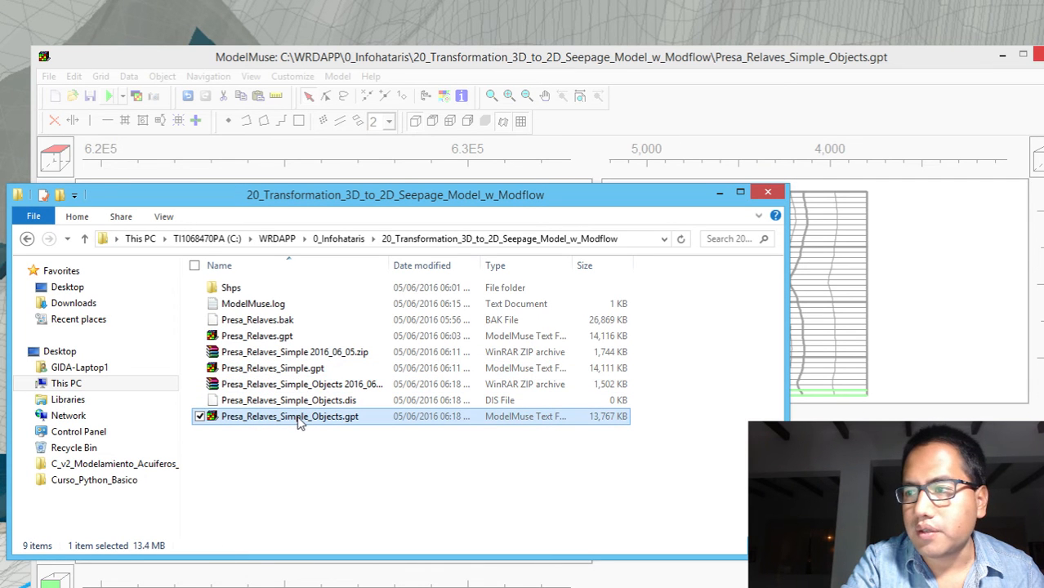
double_click(300, 420)
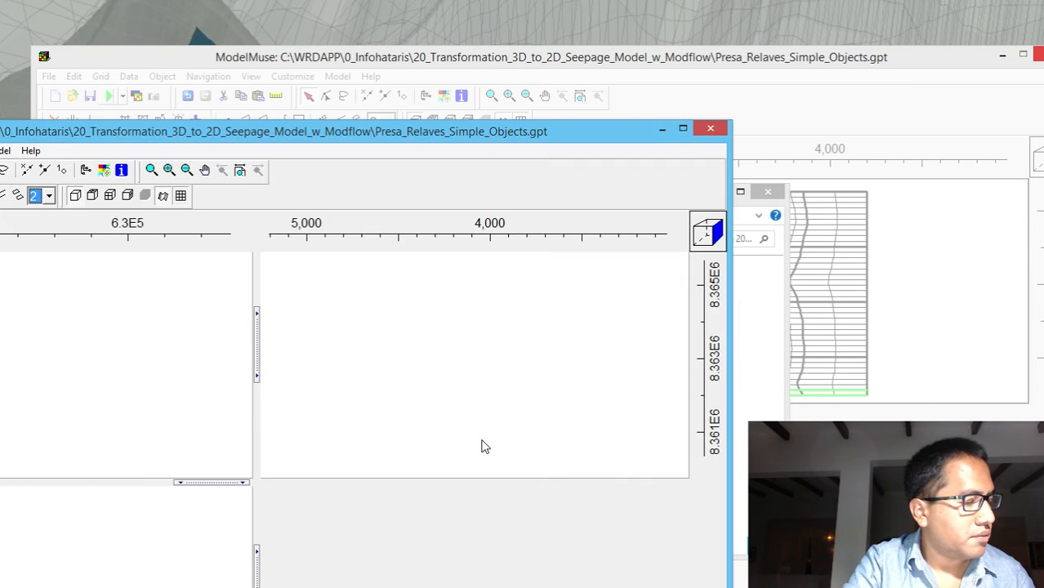
mouse_move(486, 135)
mouse_down()
mouse_move(739, 91)
mouse_move(841, 97)
mouse_move(816, 77)
mouse_up()
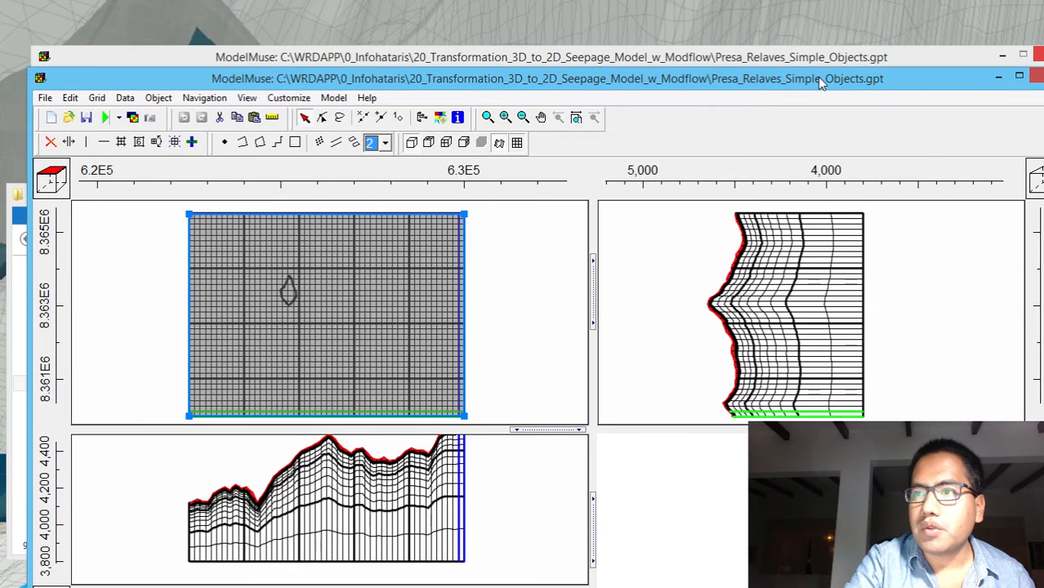
Check in the object list which objects set the grid cell size
click(423, 121)
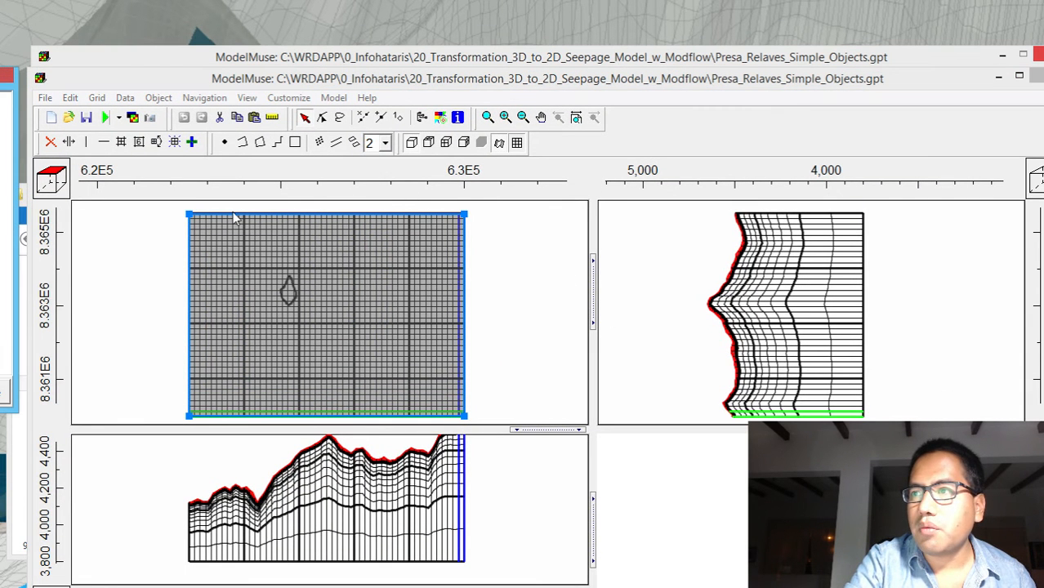
drag(0, 75, 613, 2)
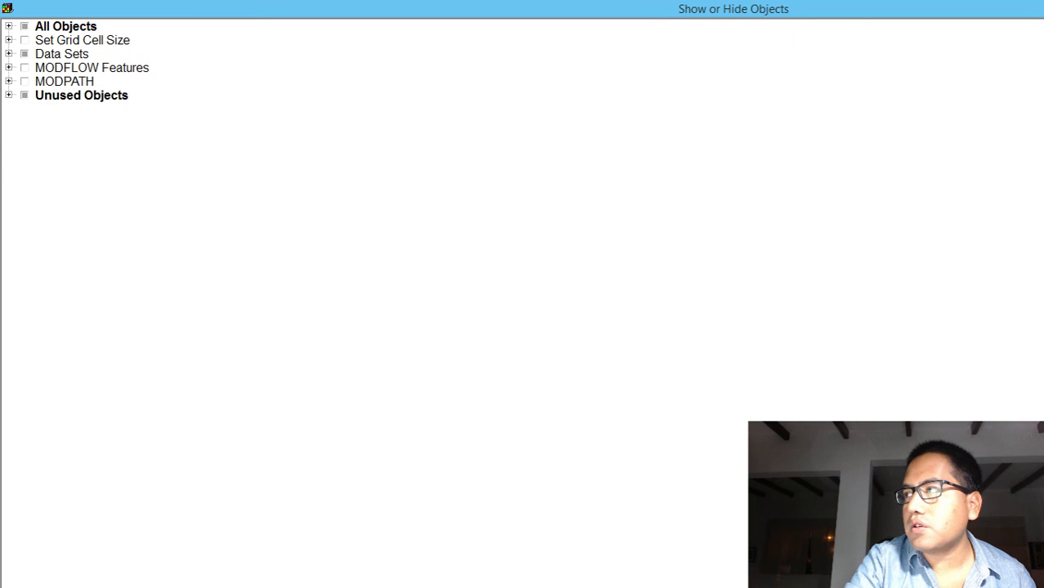
drag(1037, 9, 1041, 106)
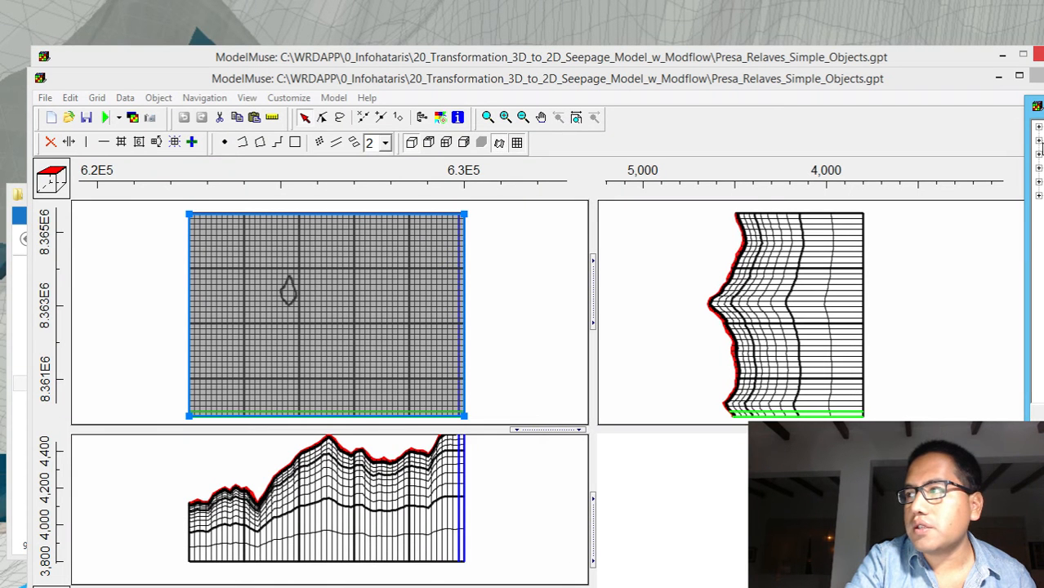
click(1039, 141)
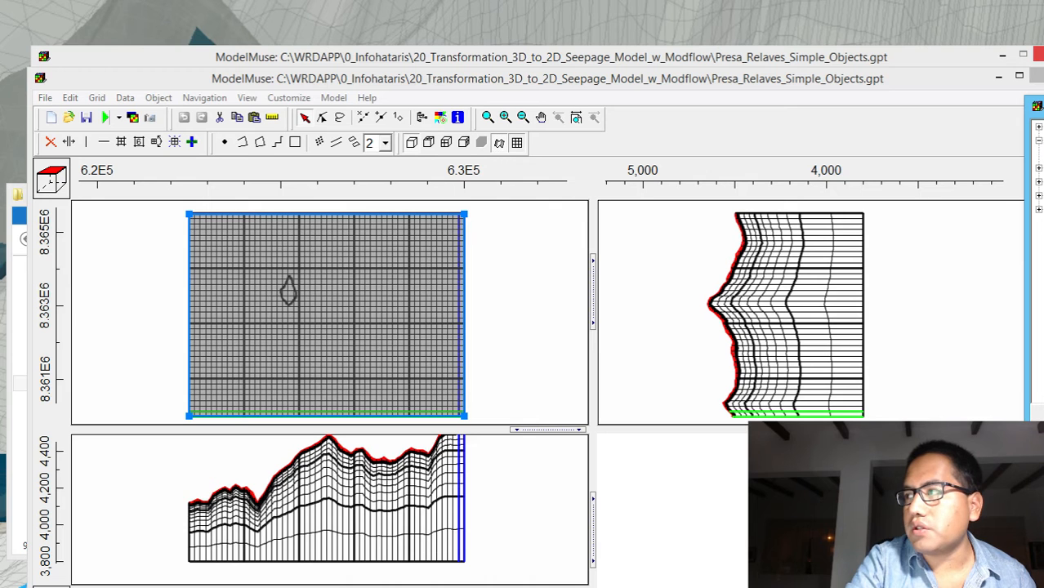
click(730, 161)
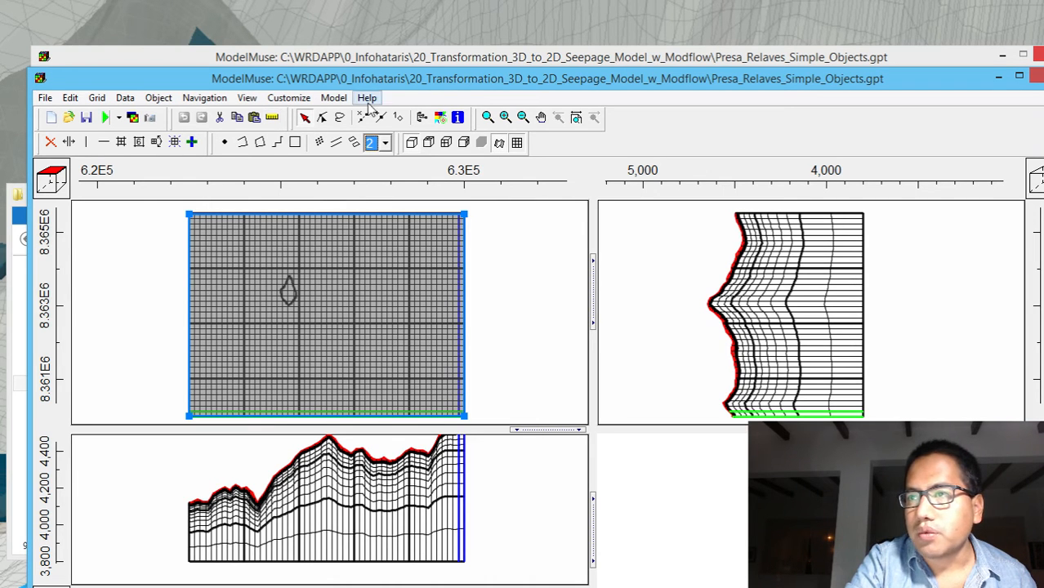
Generate a new grid with automatic grid angle calculation turned off and no smoothing, and inspect the row crossing the tailings deposit outline
click(174, 142)
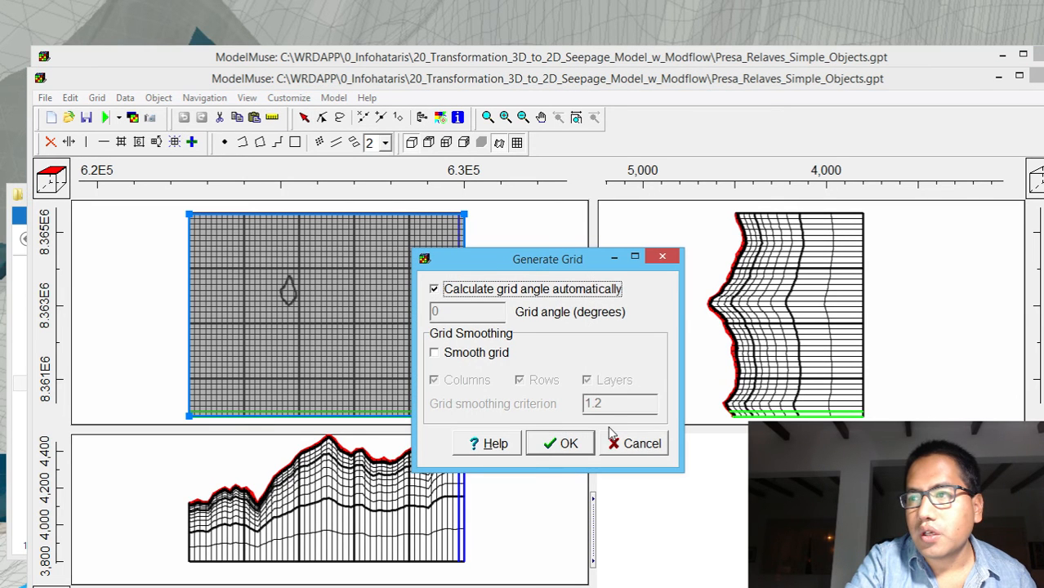
click(474, 289)
click(568, 452)
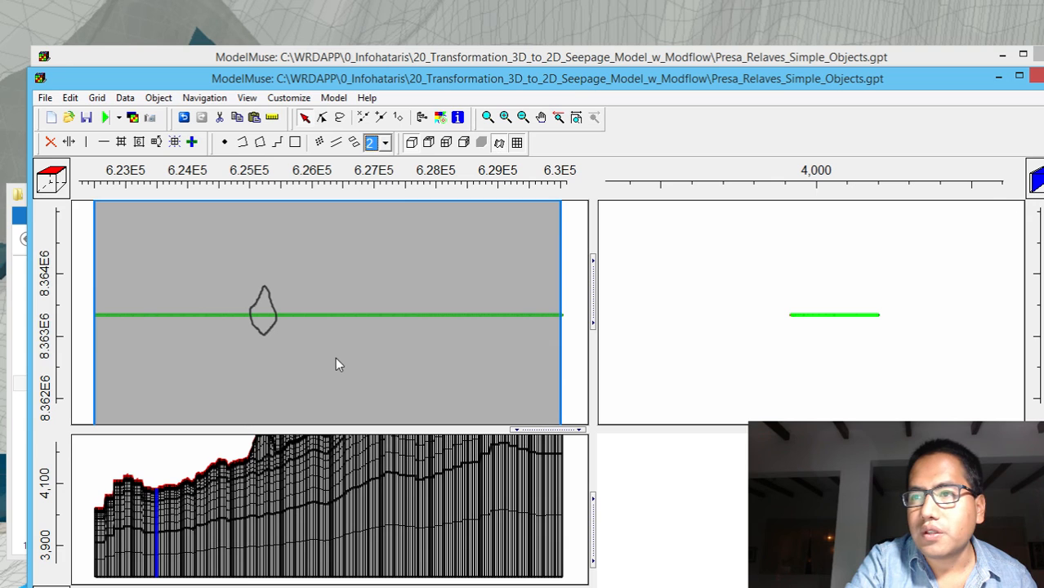
click(82, 309)
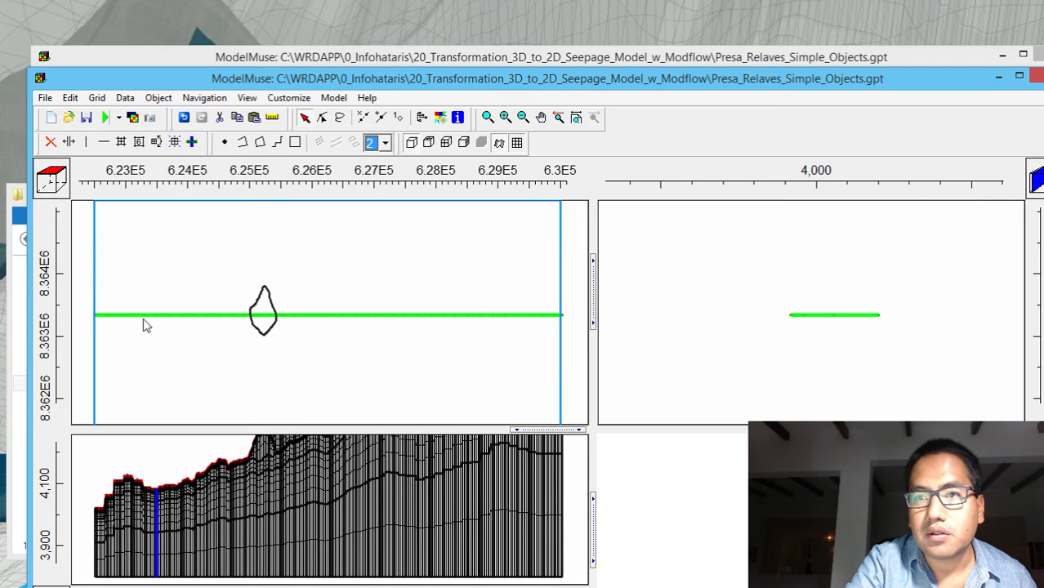
click(488, 118)
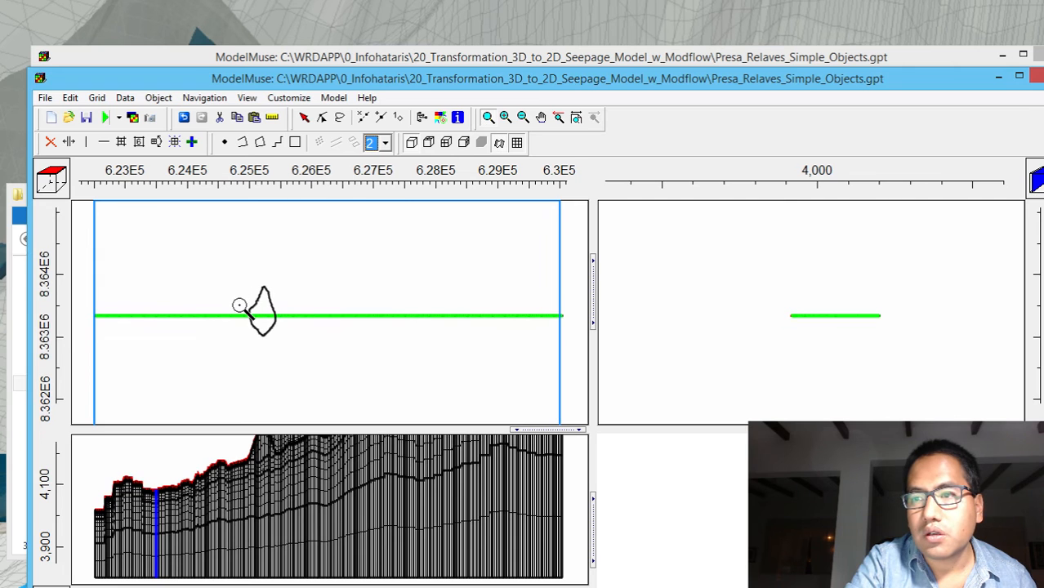
drag(238, 304, 326, 350)
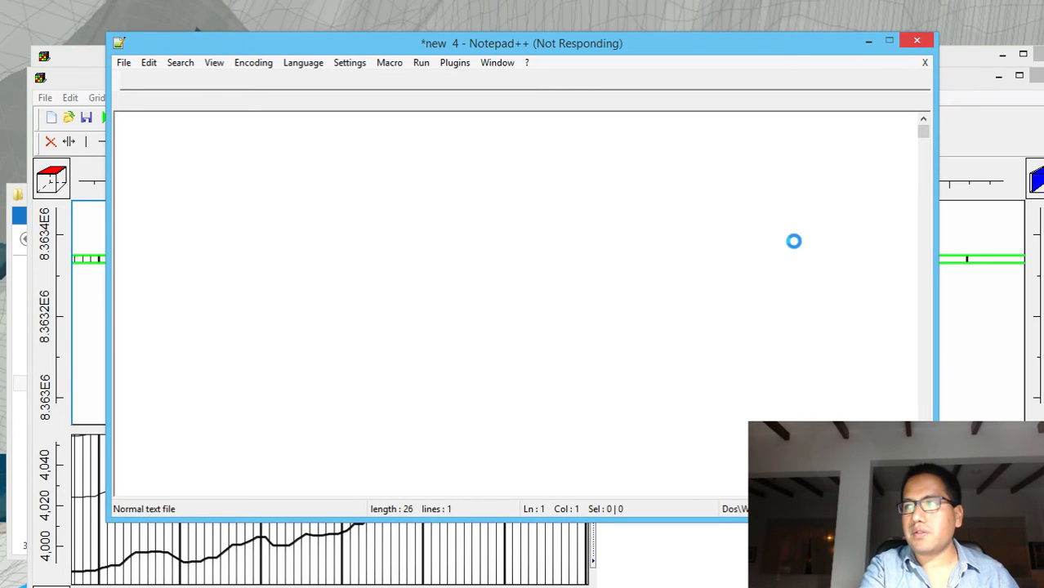
Switch to the ModelMuse window and save the model under the new name Presa_Relaves_Simple_Objects_Slice.gpt
click(784, 555)
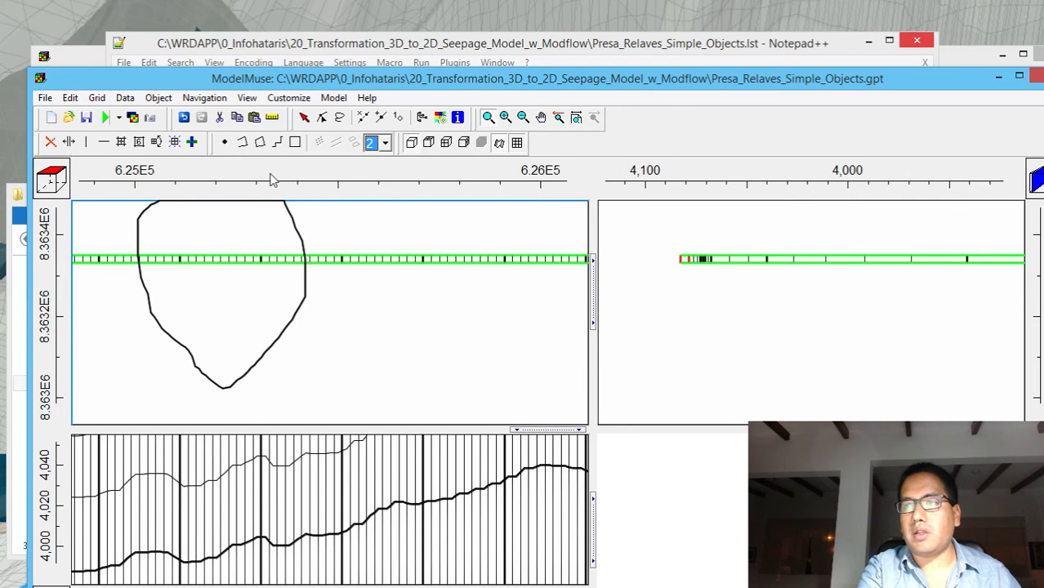
click(44, 97)
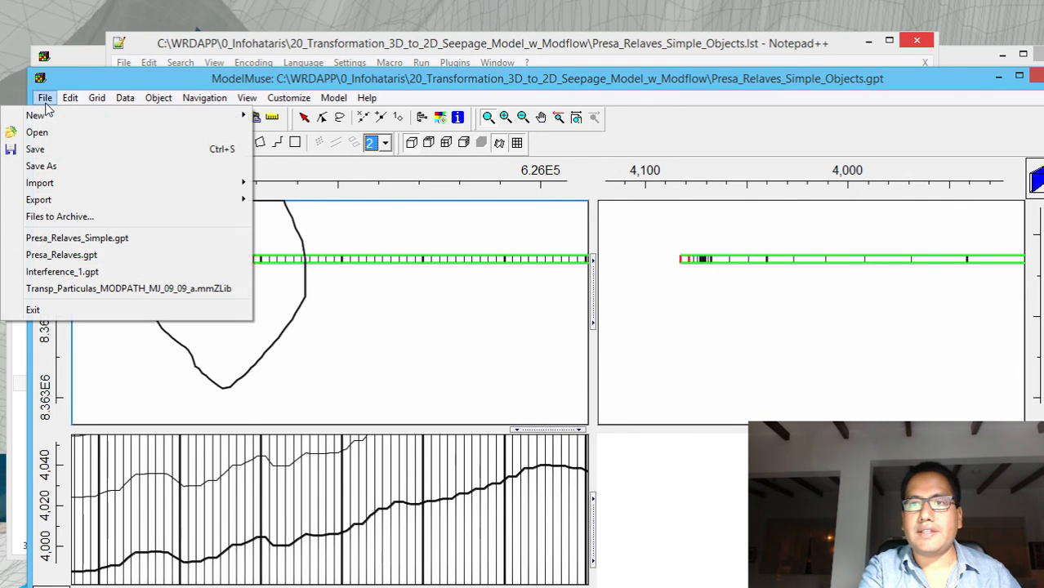
click(59, 165)
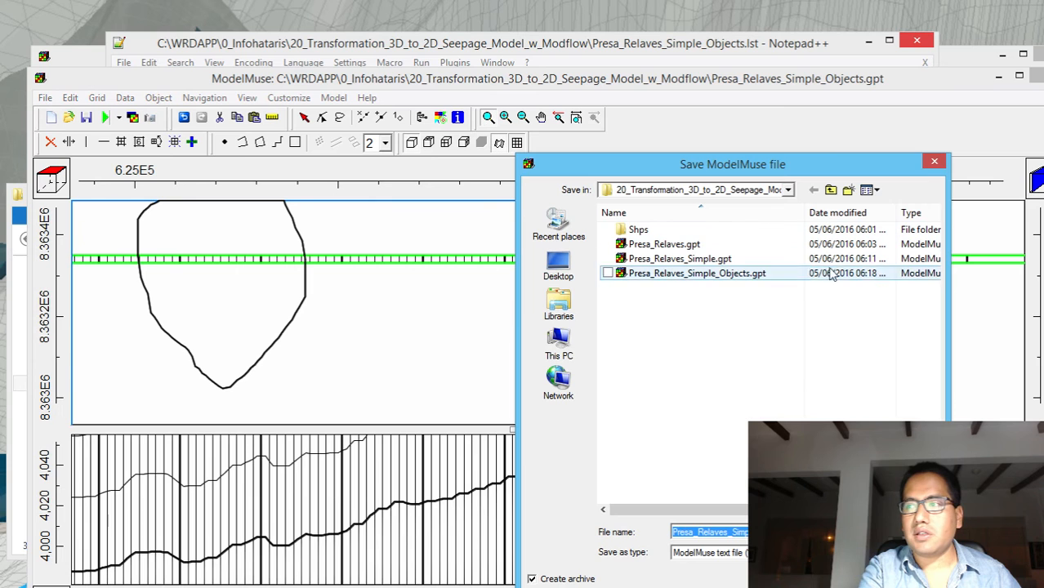
click(794, 531)
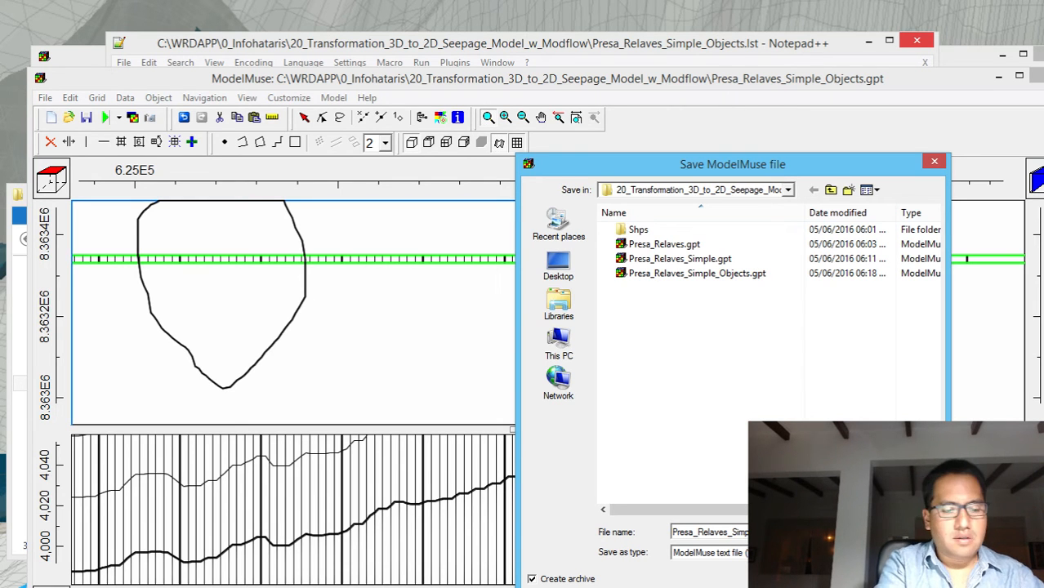
key(Return)
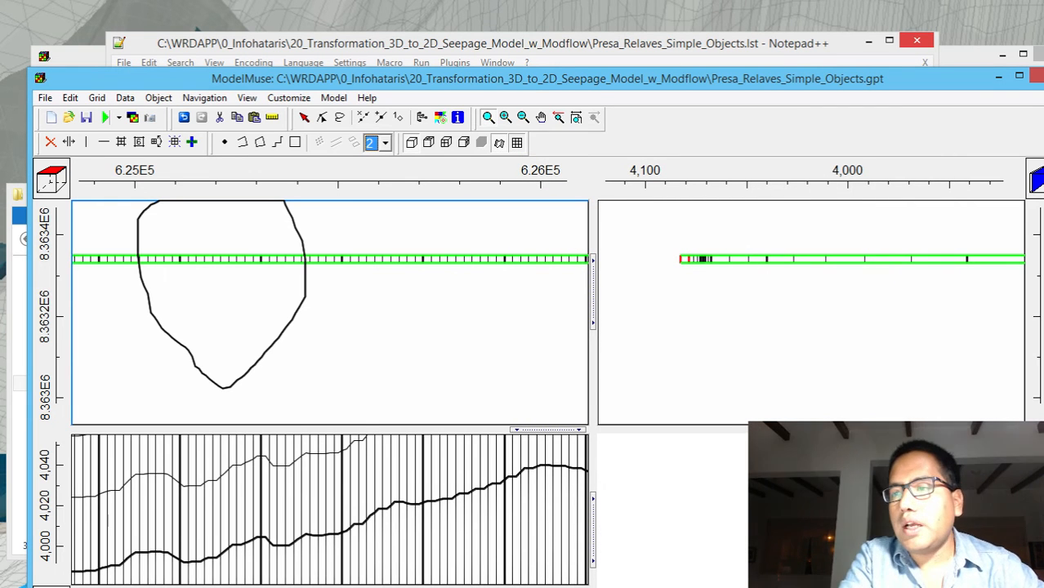
key(ctrl+s)
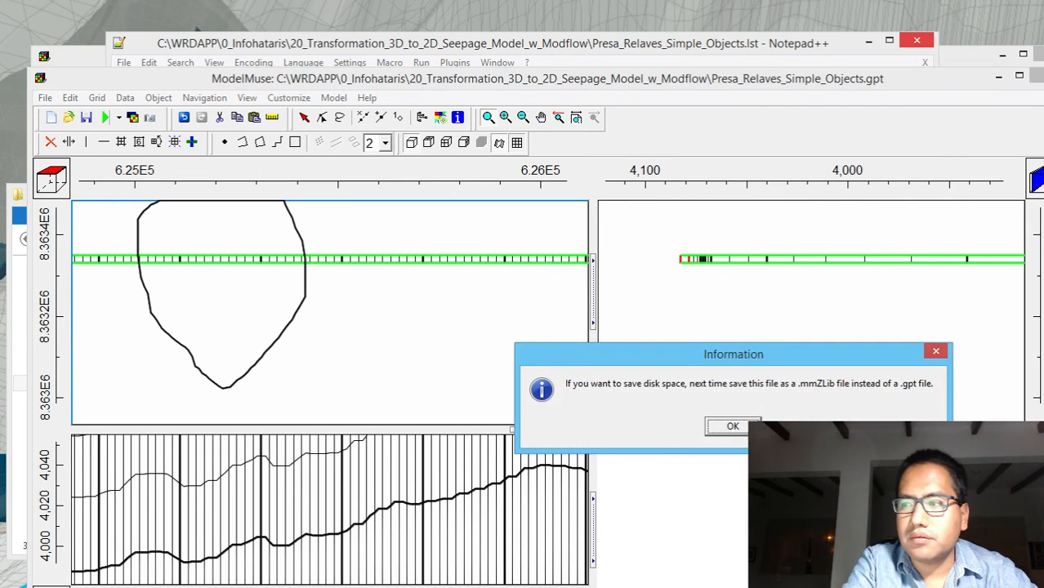
click(752, 421)
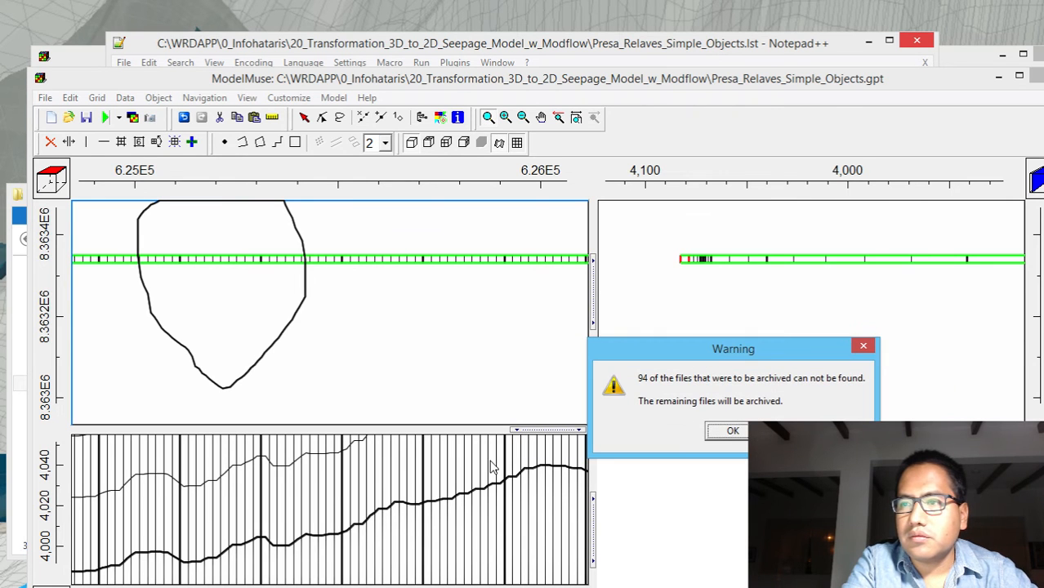
click(731, 432)
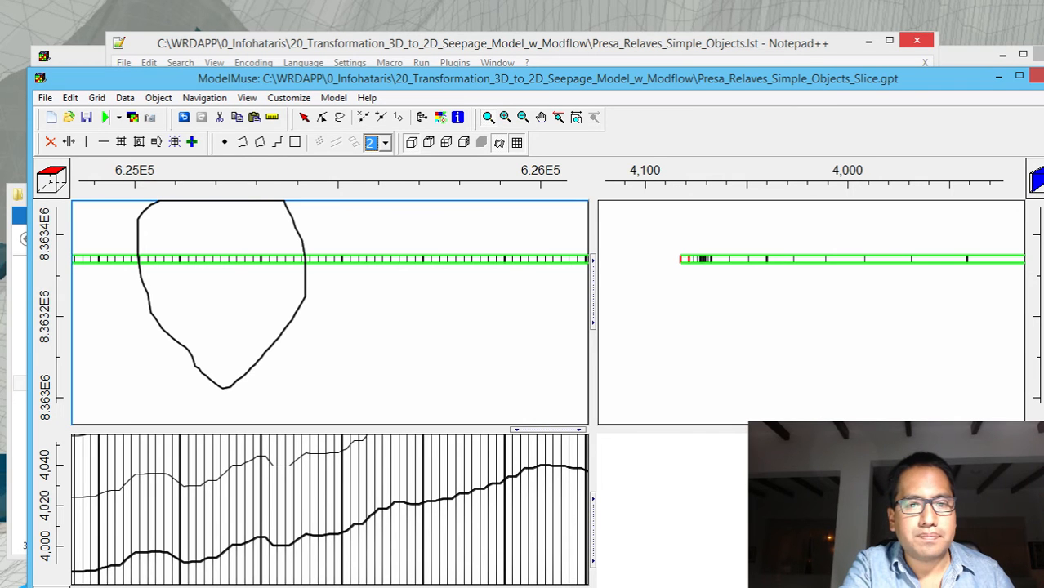
Narrow the ModelMuse window and display the front grid section of the slice in the 3D view
drag(1042, 322, 792, 322)
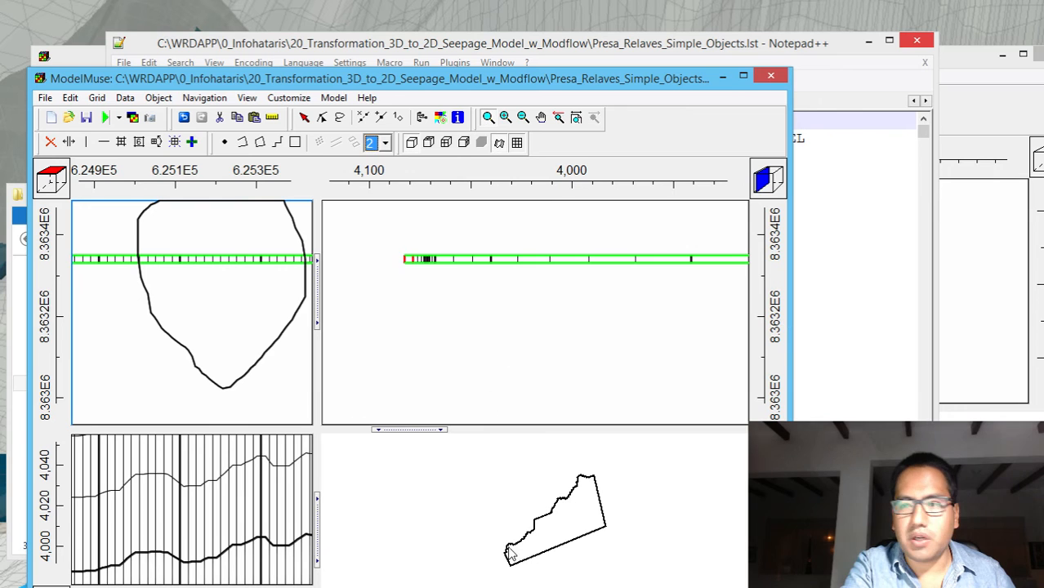
drag(552, 573, 531, 553)
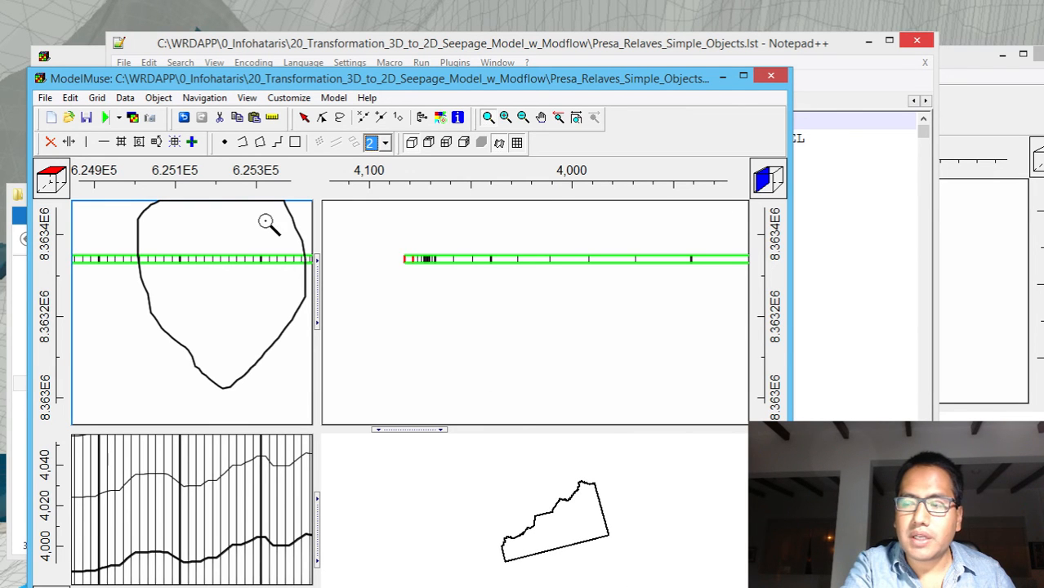
click(446, 143)
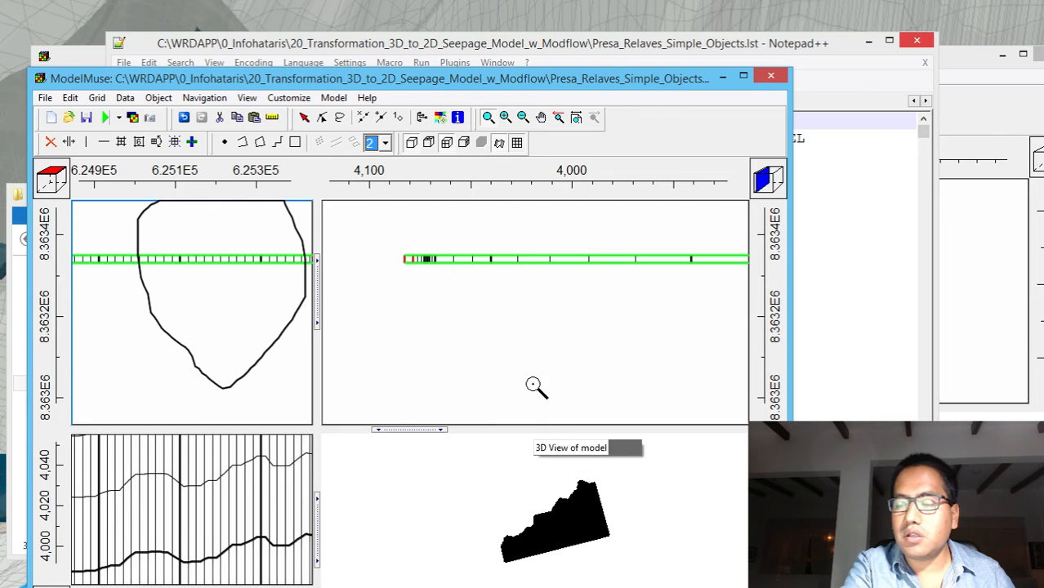
Examine the single-row grid slice closely in the 3D view, checking its layers and columns from different angles
click(486, 118)
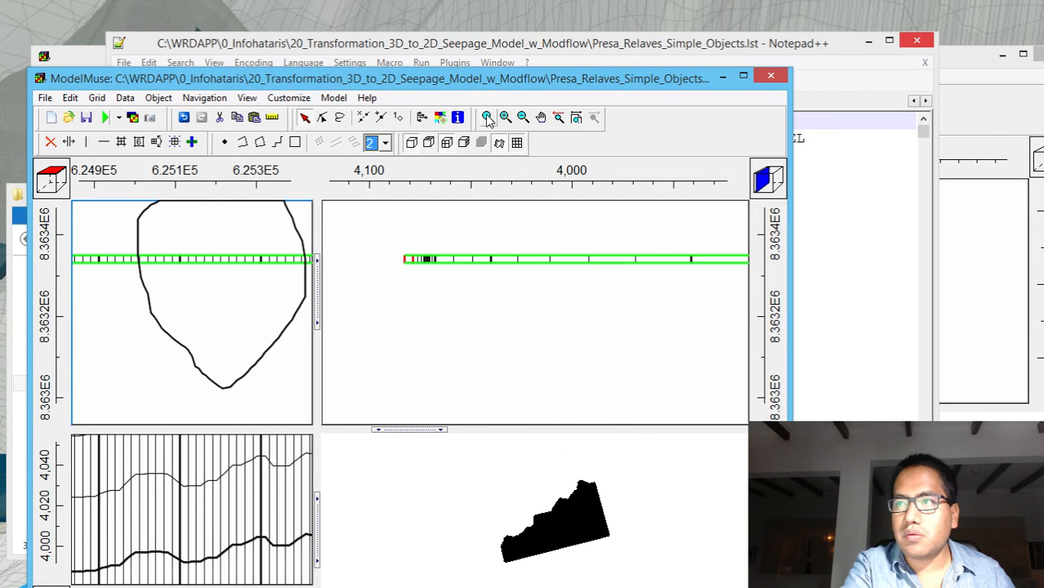
drag(516, 509, 490, 501)
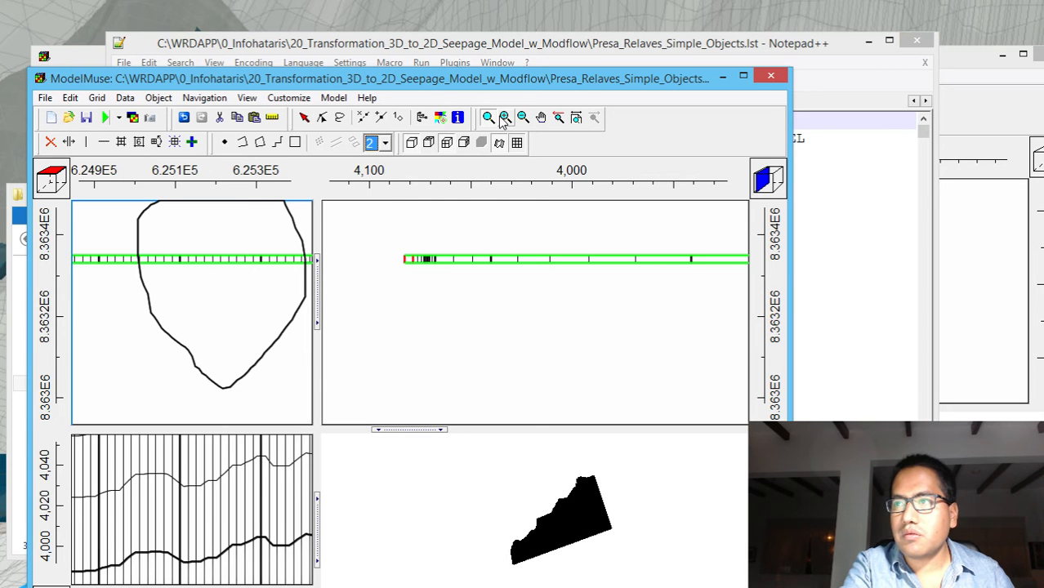
drag(577, 554, 556, 533)
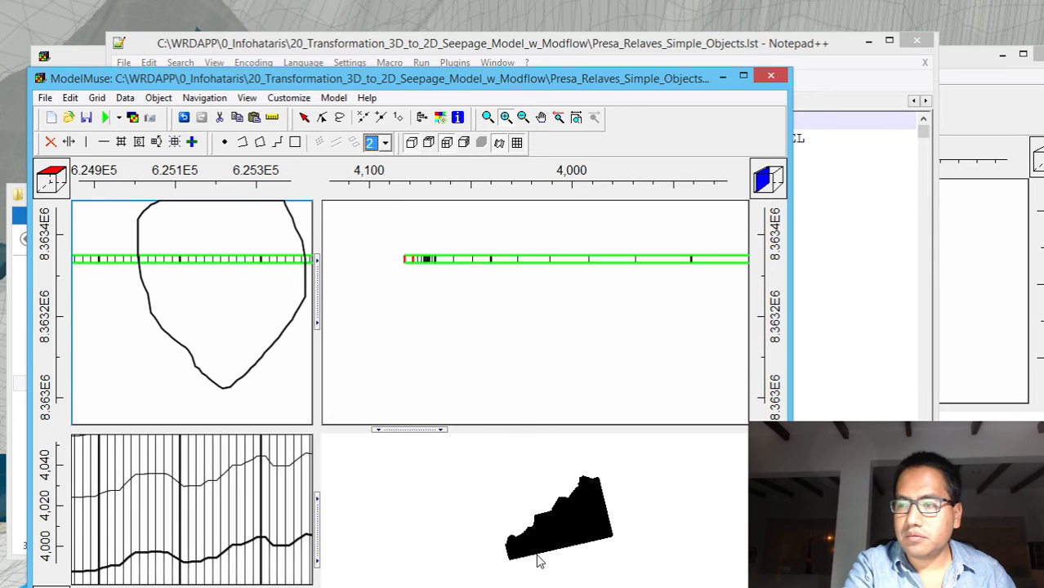
drag(539, 560, 533, 459)
drag(550, 562, 555, 450)
drag(534, 570, 539, 457)
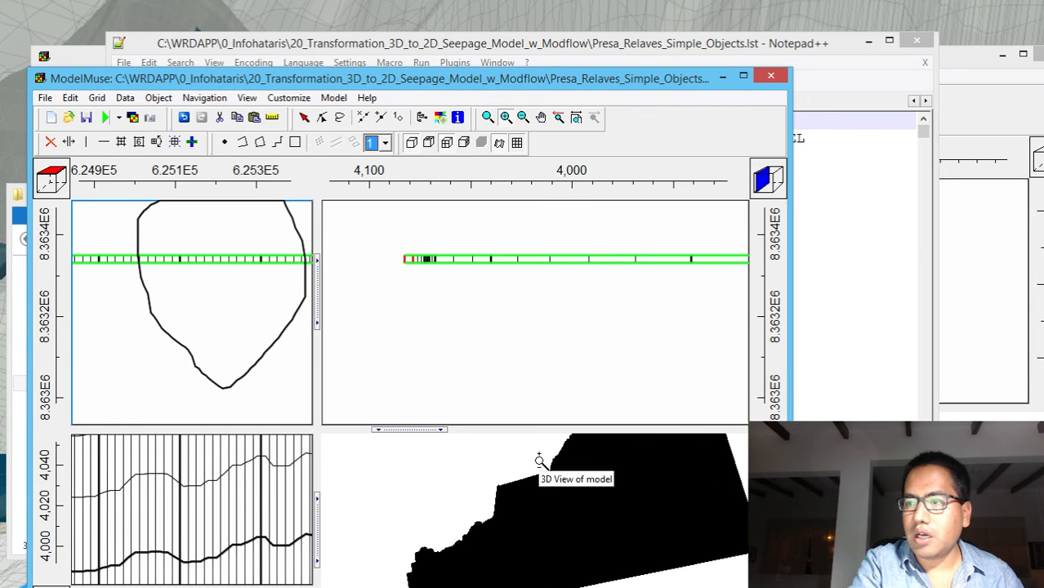
drag(532, 578, 517, 494)
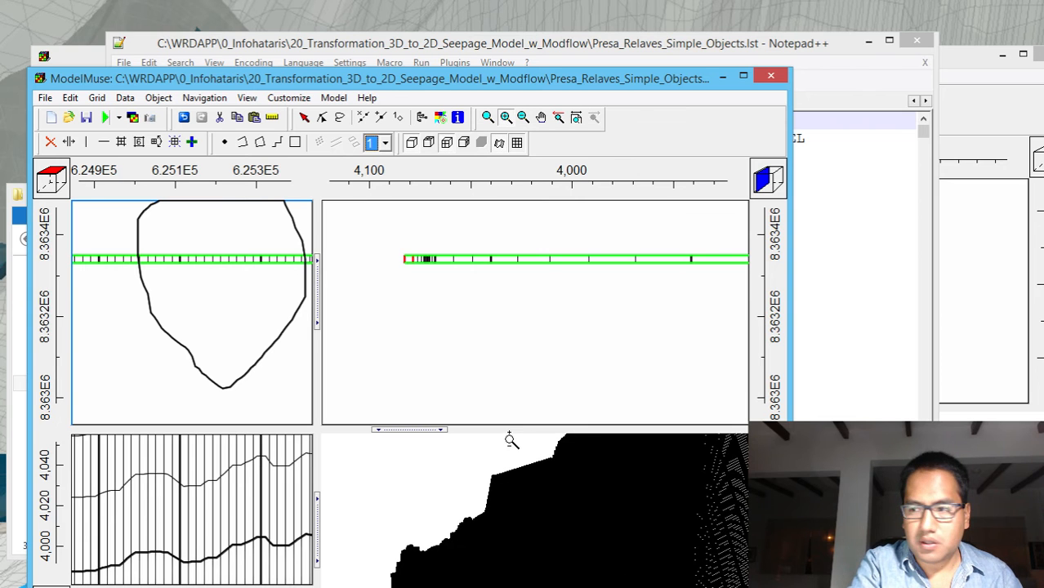
right_click(510, 373)
click(446, 498)
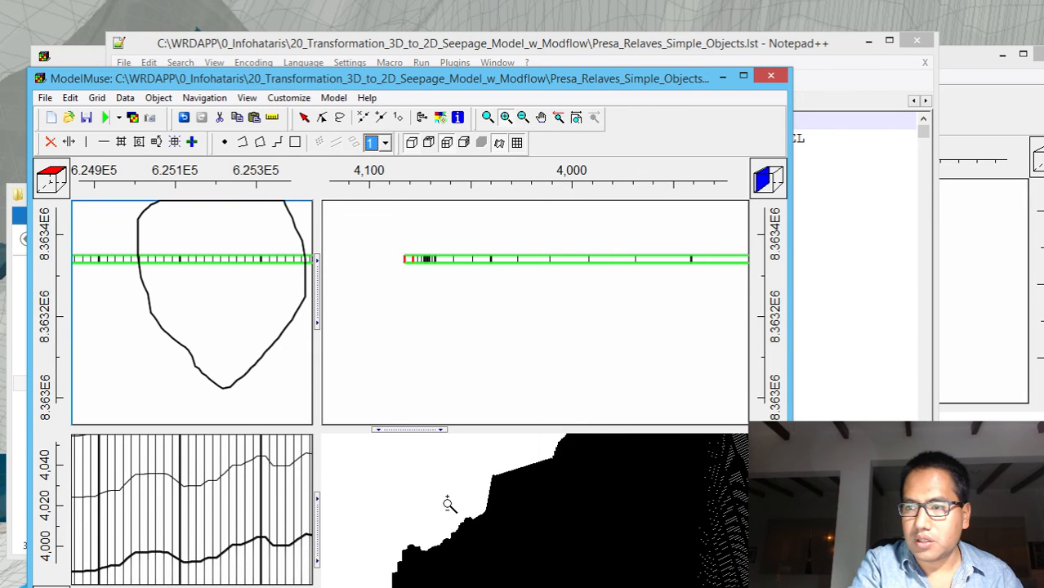
drag(445, 496, 460, 434)
drag(506, 531, 558, 313)
right_click(558, 313)
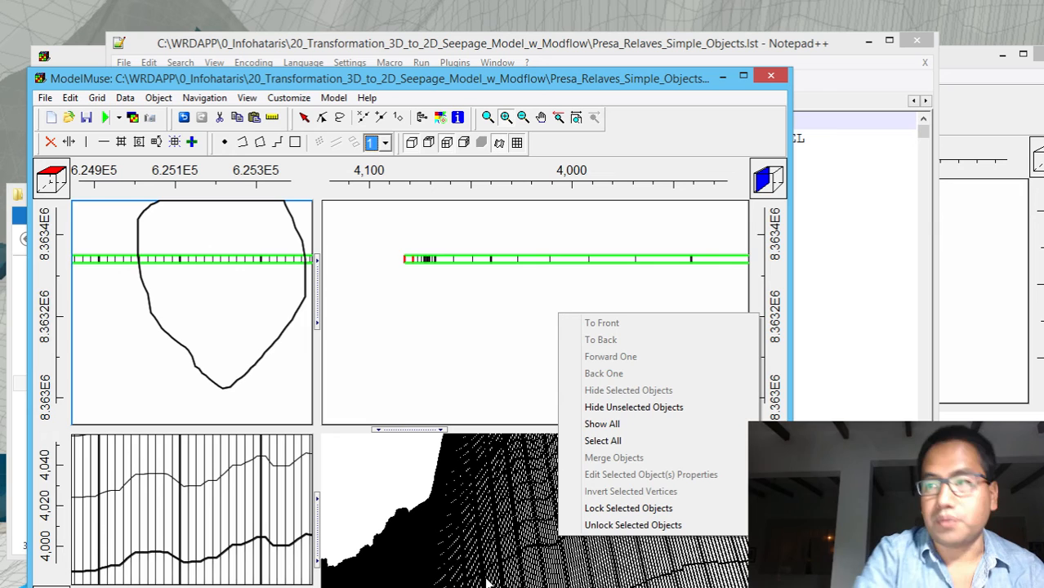
Measure the width of the grid row in an enlarged top view, and inspect the full front cross-section
click(193, 294)
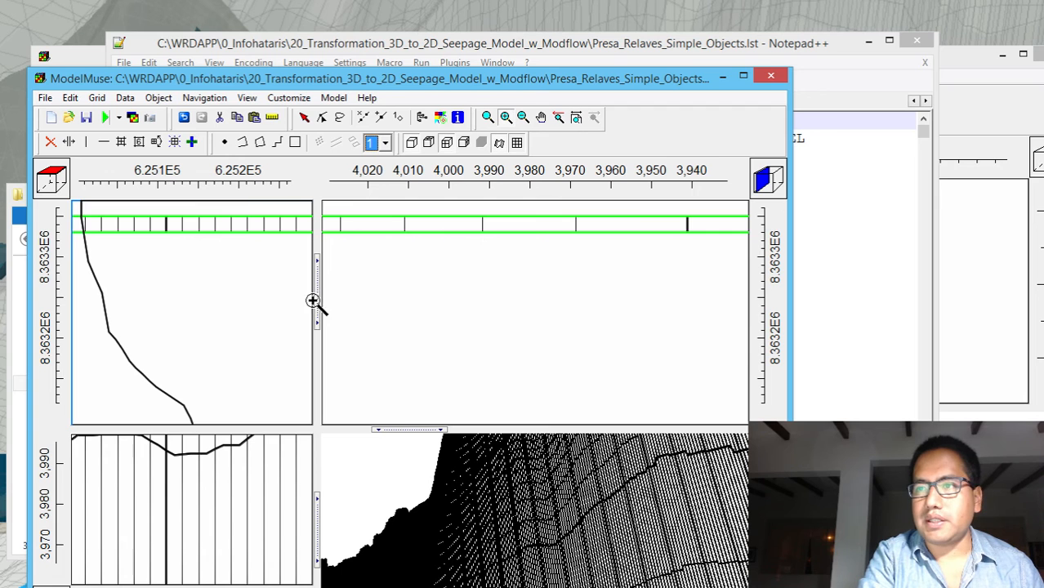
drag(316, 303, 617, 321)
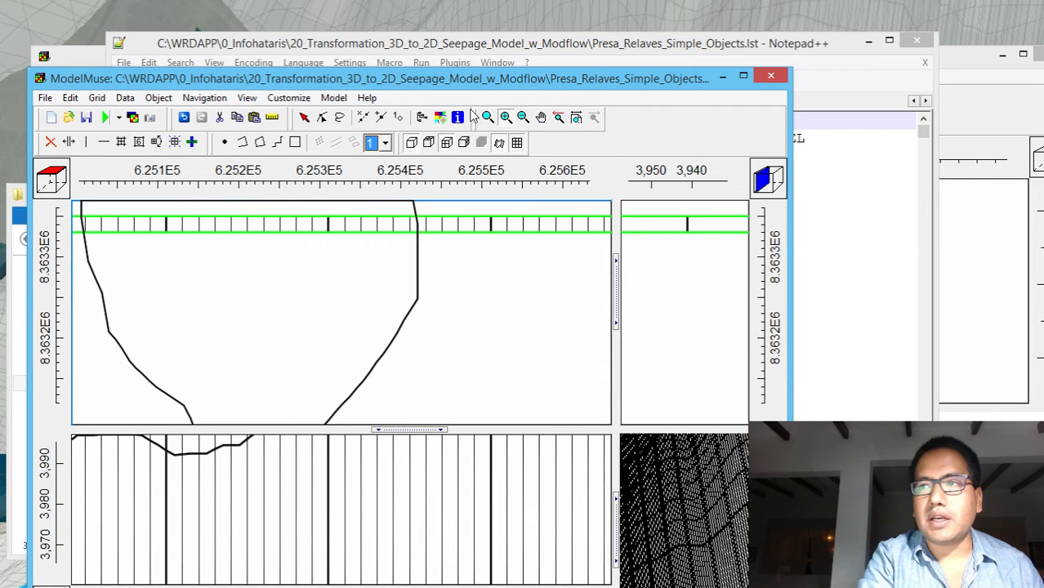
click(272, 117)
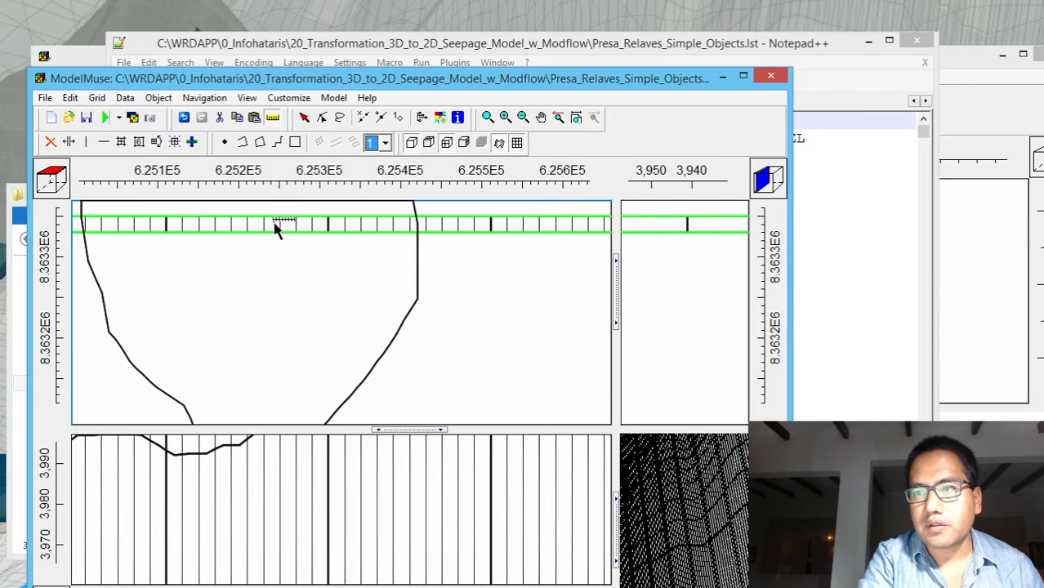
drag(276, 222, 274, 235)
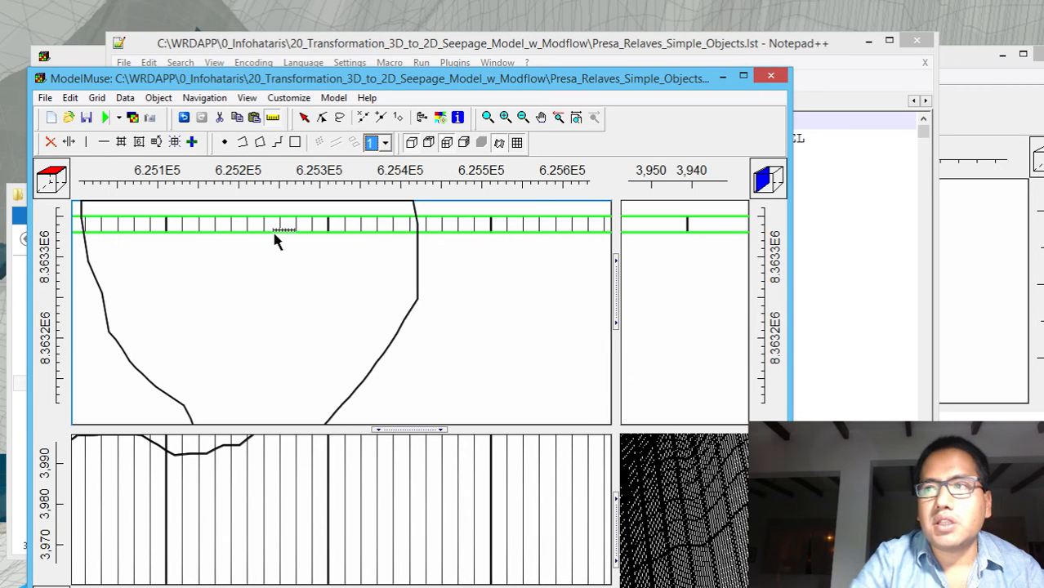
click(518, 122)
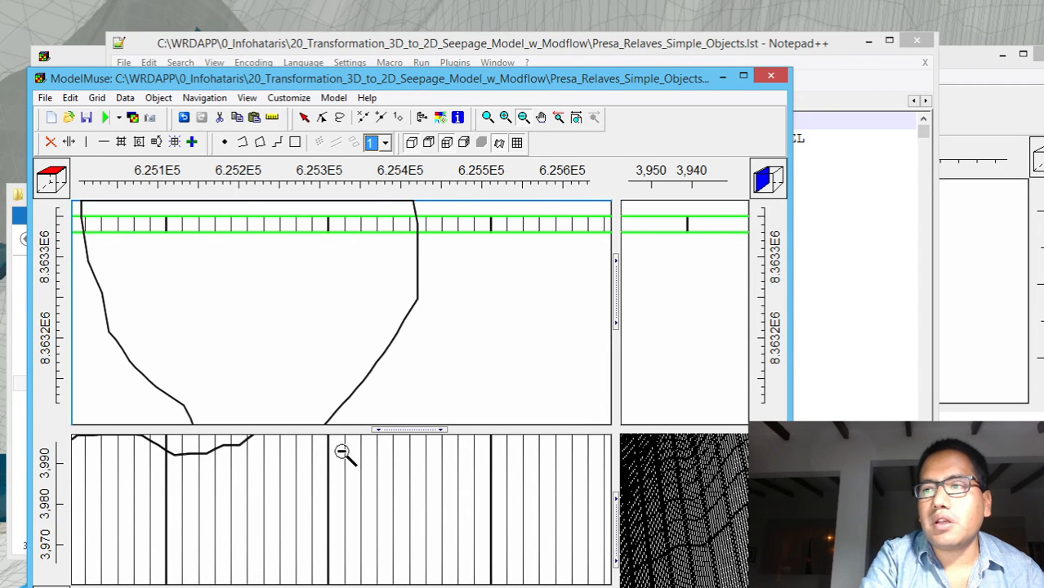
click(344, 450)
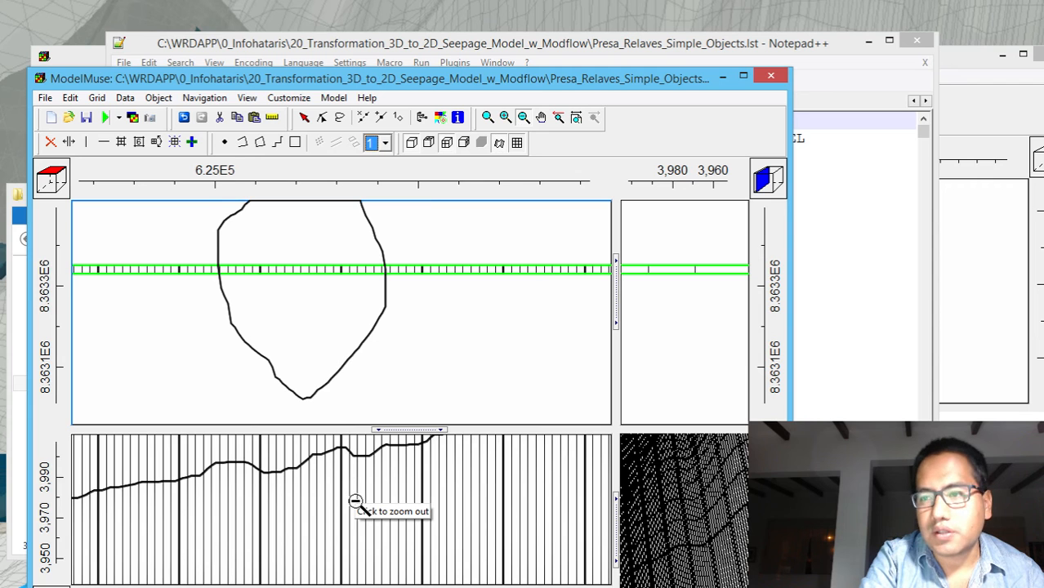
click(355, 501)
click(356, 502)
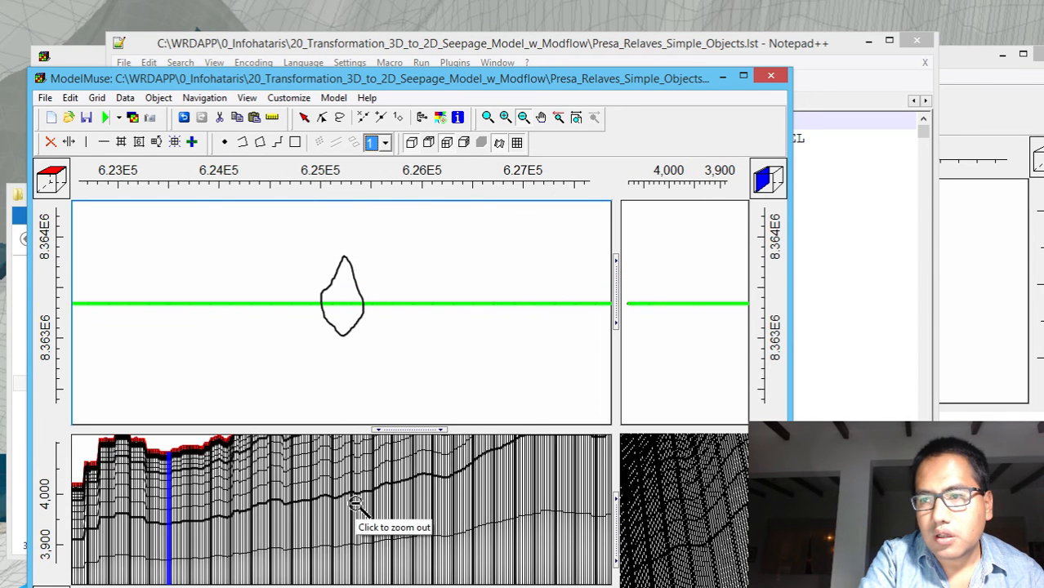
click(356, 501)
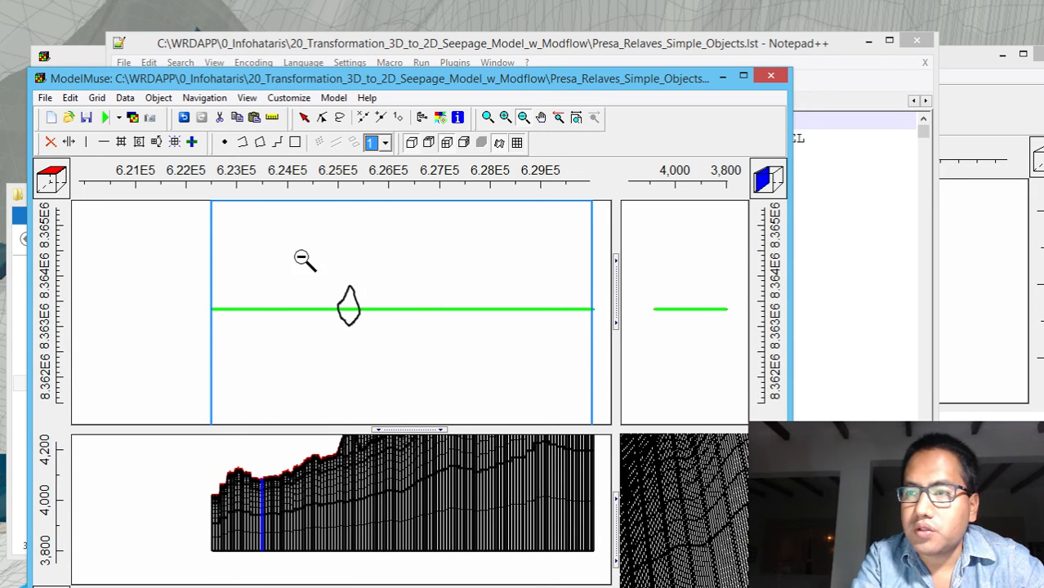
Open the Show or Hide Objects list and review the objects under Data Sets and MODFLOW Features
click(421, 118)
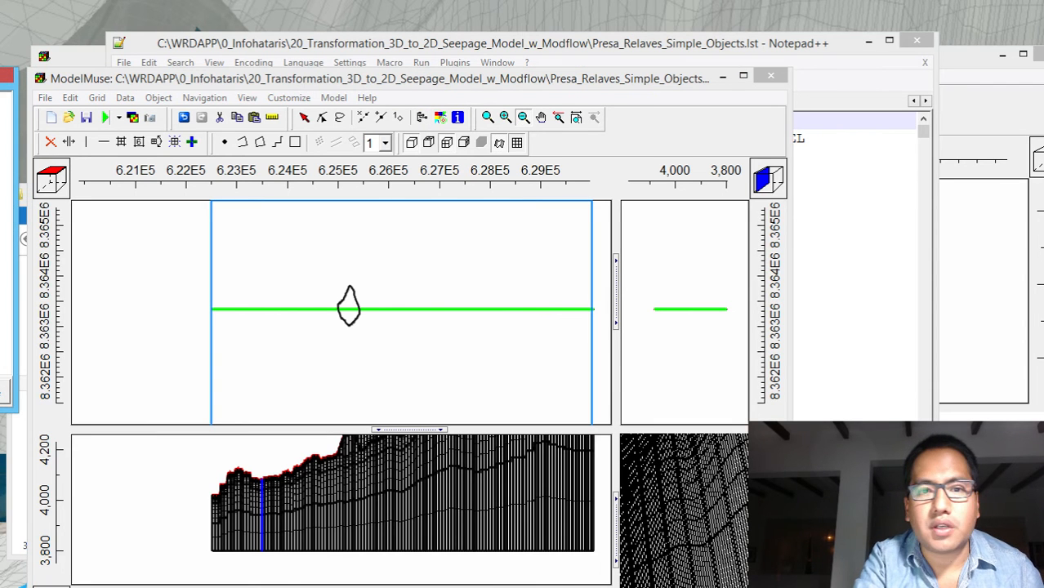
drag(0, 90, 685, 90)
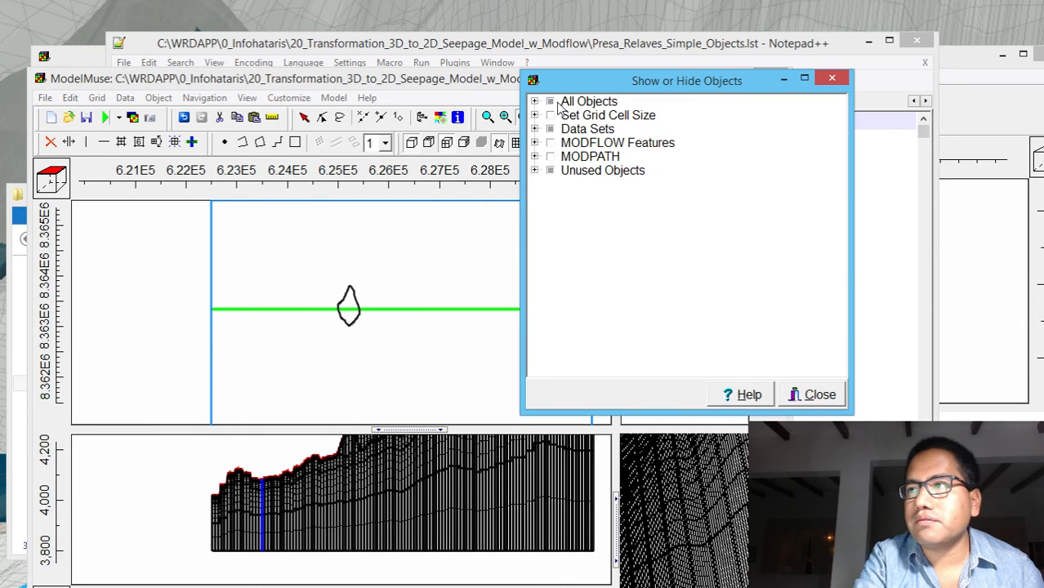
click(534, 115)
click(534, 115)
click(534, 129)
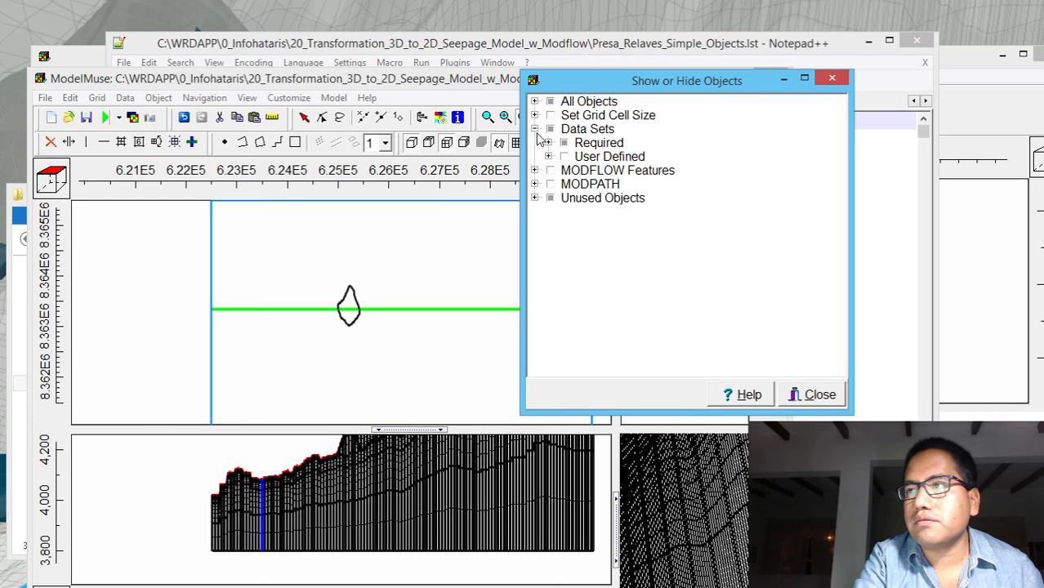
click(547, 143)
click(562, 170)
click(562, 157)
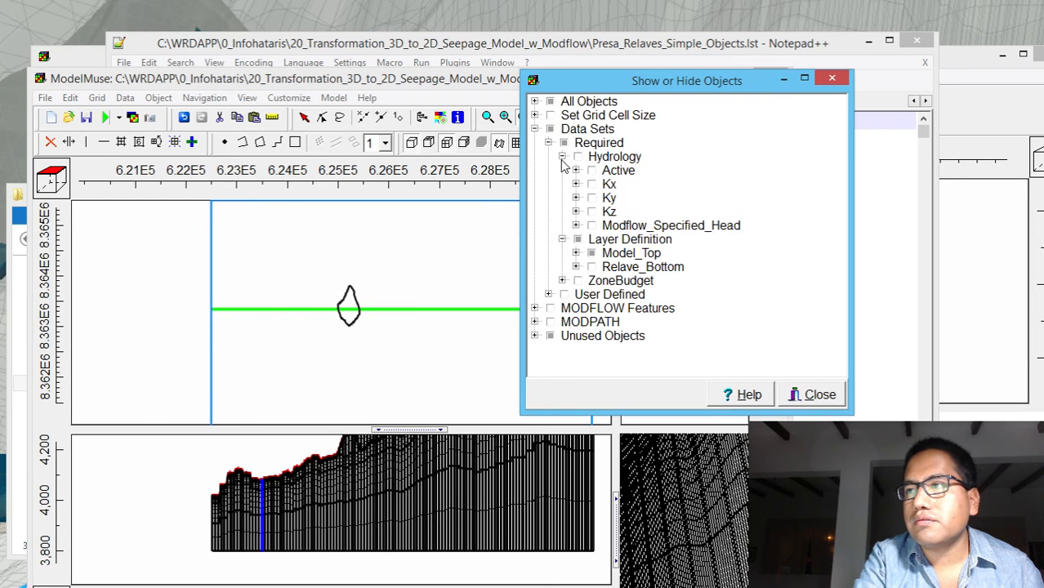
click(562, 157)
click(548, 225)
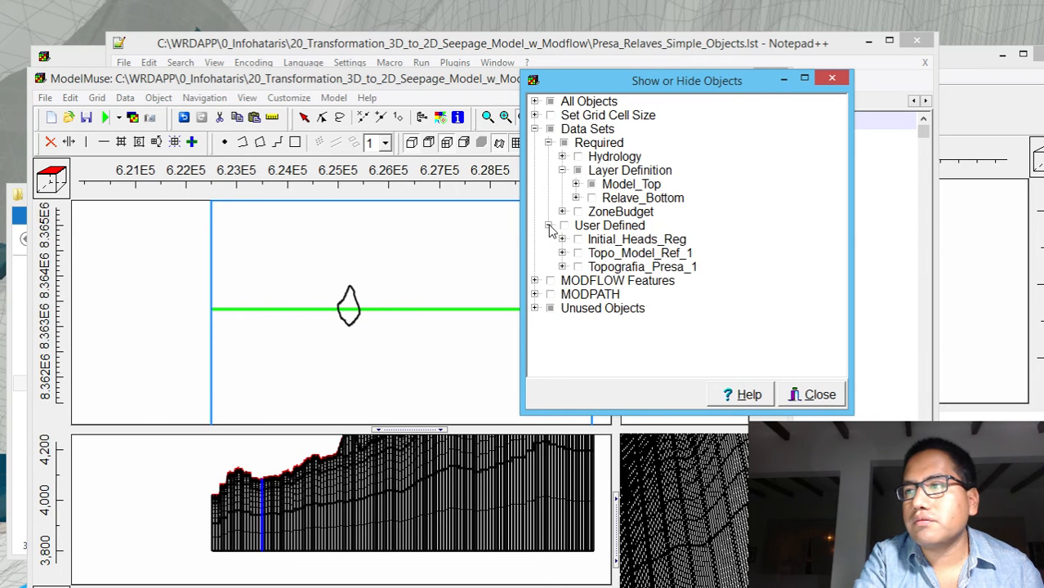
click(548, 225)
click(535, 239)
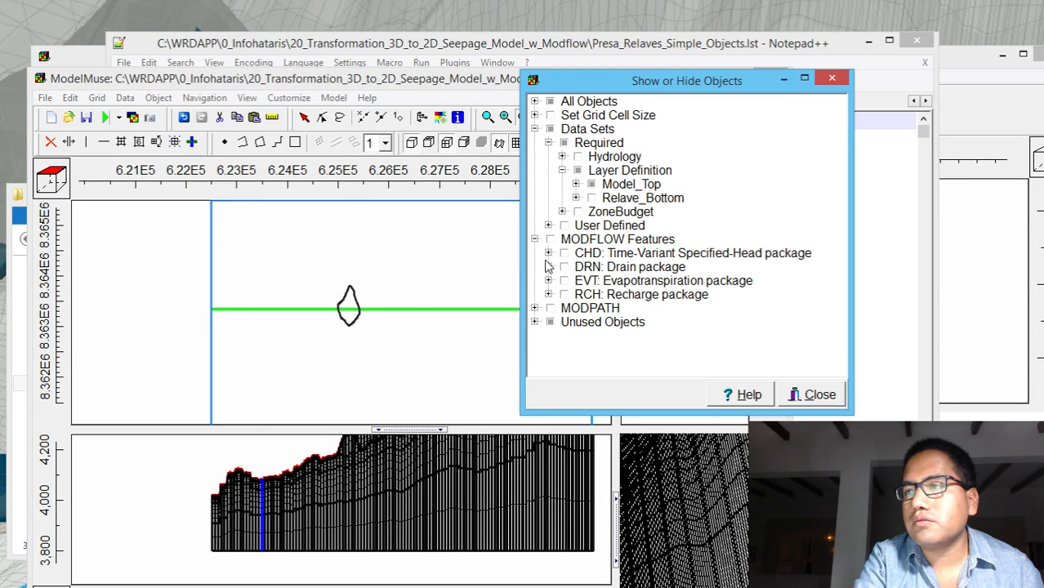
Toggle the visibility of the recharge package object Condiciones_Borde_RCH_EVT on and back off to check it
click(548, 294)
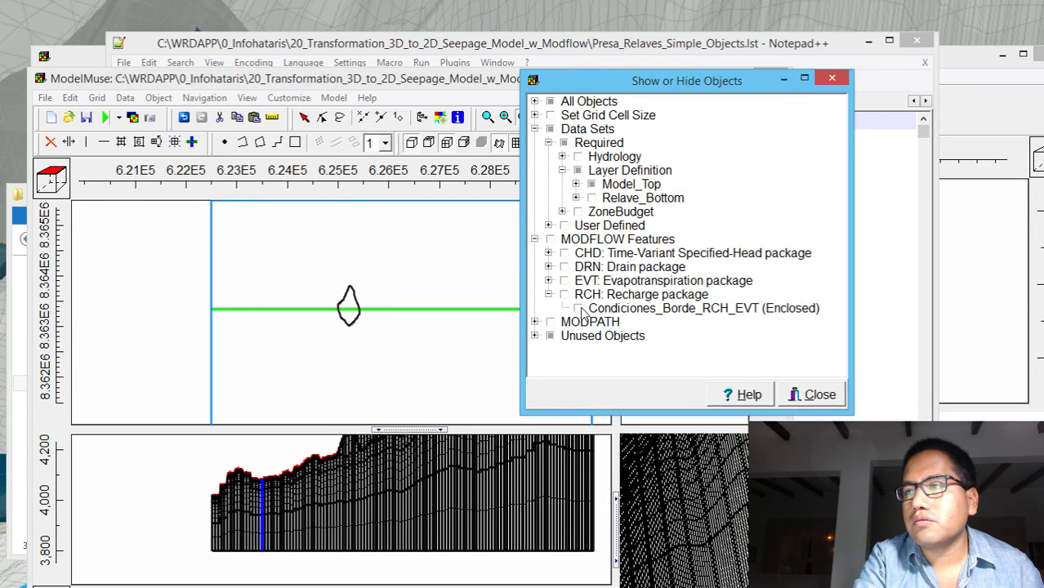
click(579, 309)
click(578, 309)
Toggle the visibility of Presa_Envolvente_2 under the Relave_Bottom layer definition on and back off to check it
click(591, 200)
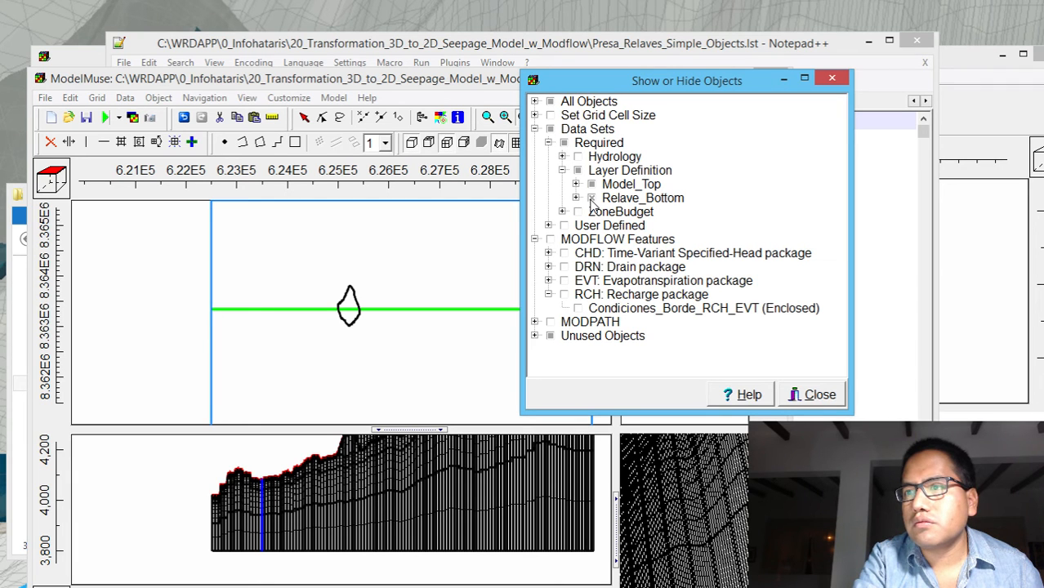
click(575, 198)
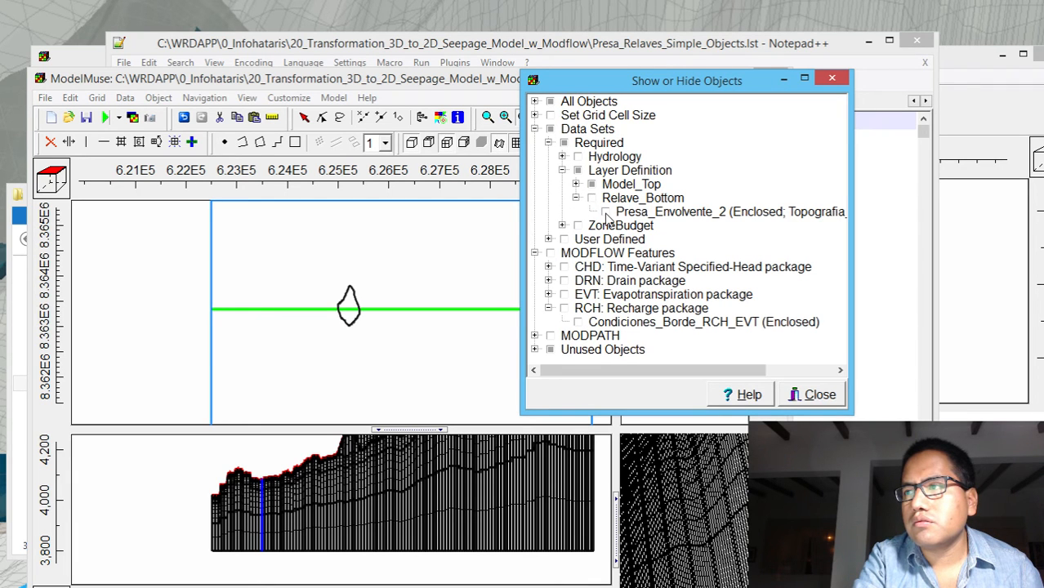
click(605, 212)
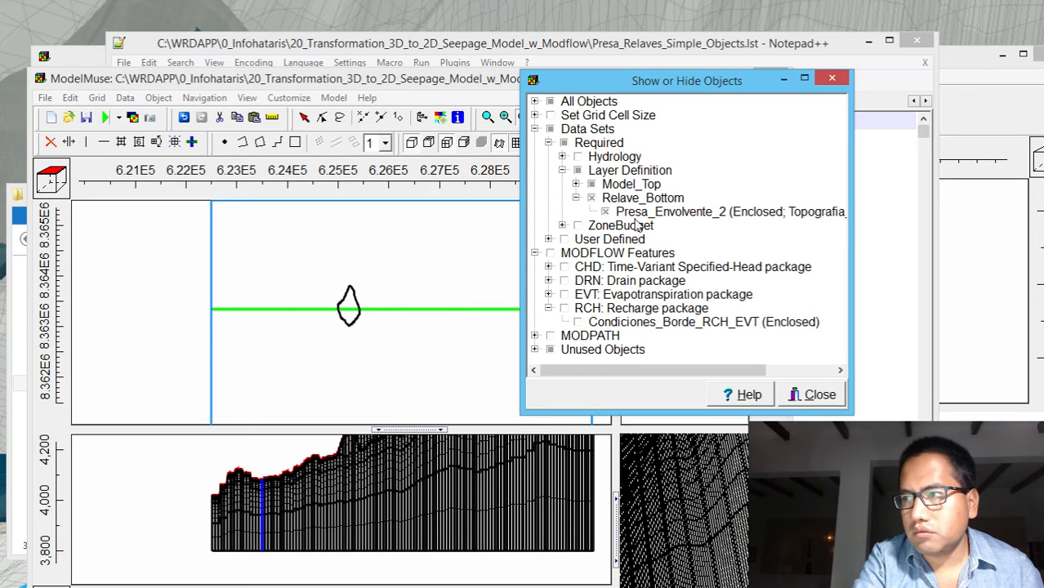
click(636, 226)
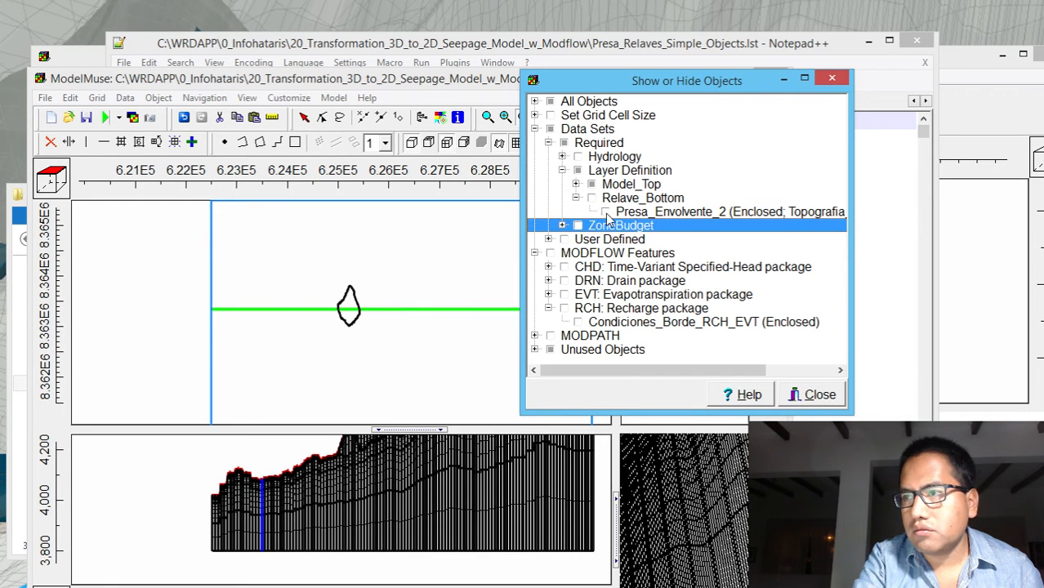
Check the K_Geomembrana zone object under ZoneBudget, then leave only ZoneBudget_FondoRelave shown among the zones and close the object list
click(562, 225)
click(575, 239)
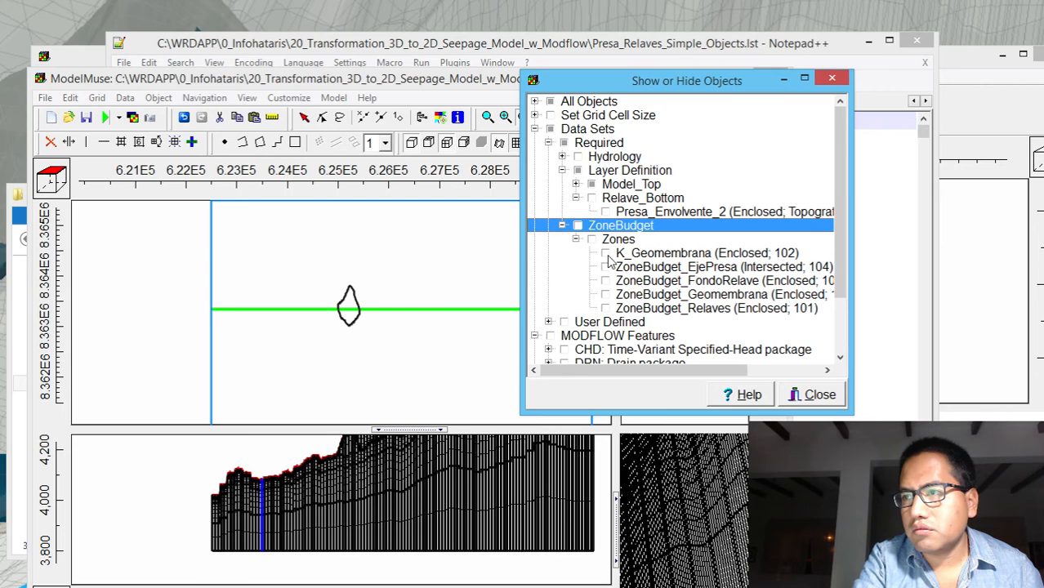
click(605, 254)
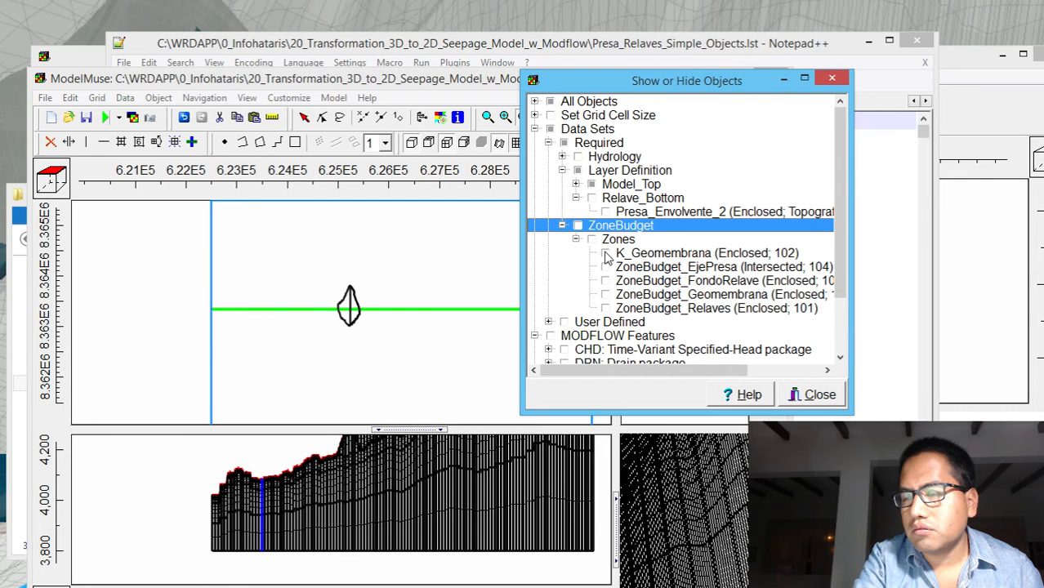
click(606, 254)
click(605, 268)
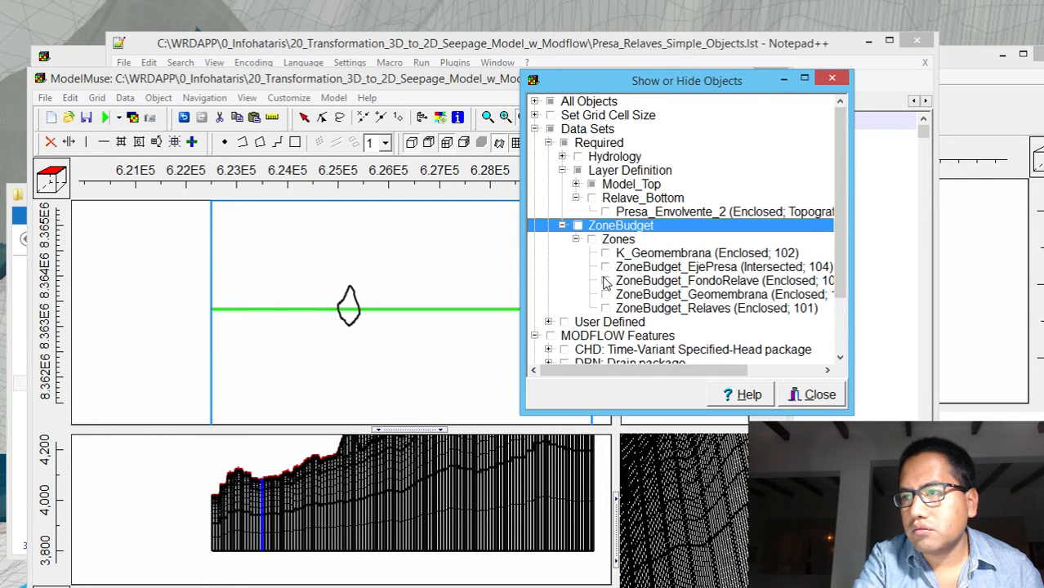
click(605, 281)
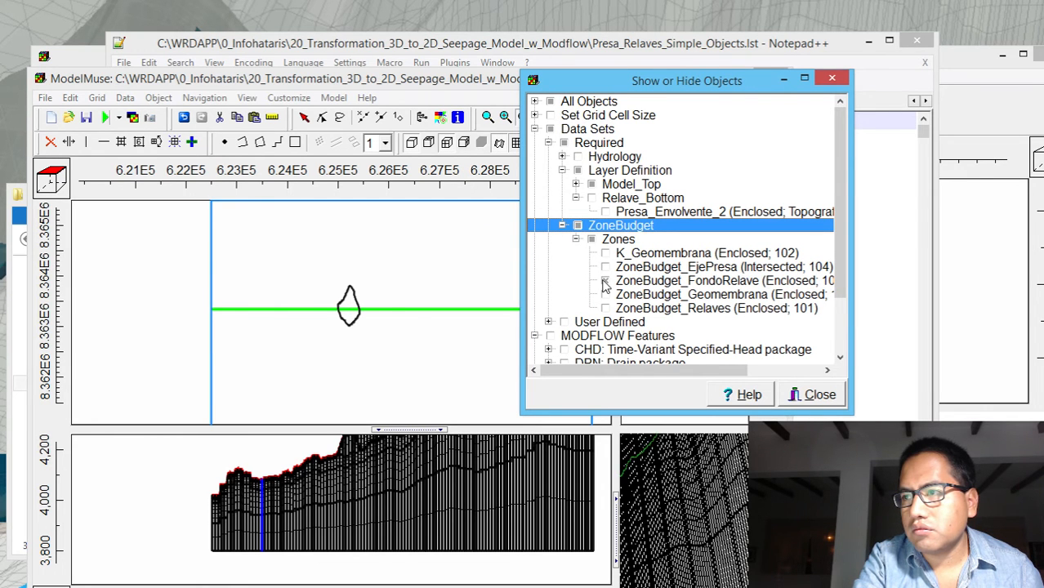
click(831, 78)
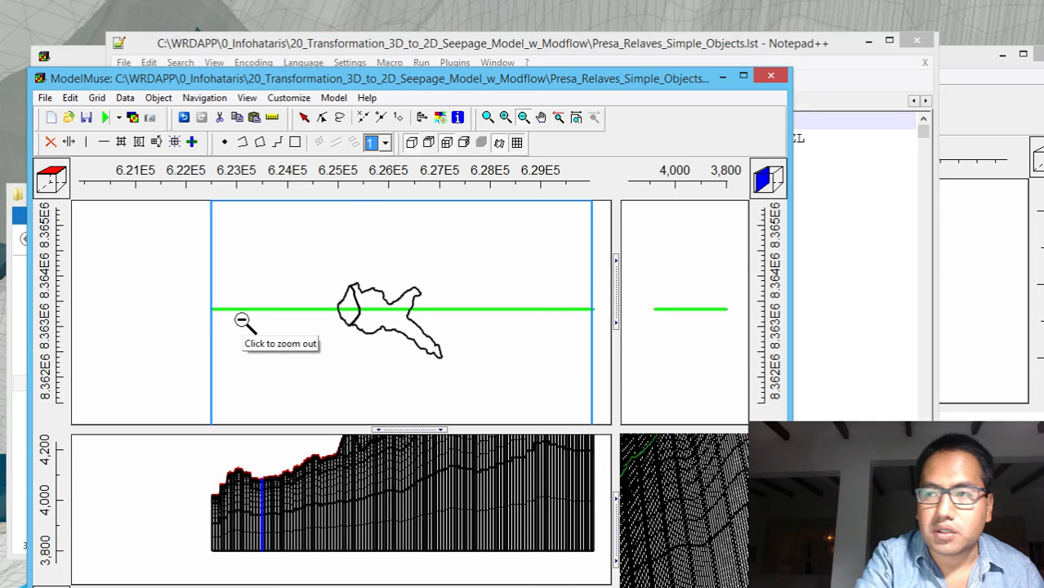
Enlarge the grid row downstream of the dam and check a column range with Subdivide grid cells, without subdividing
click(489, 118)
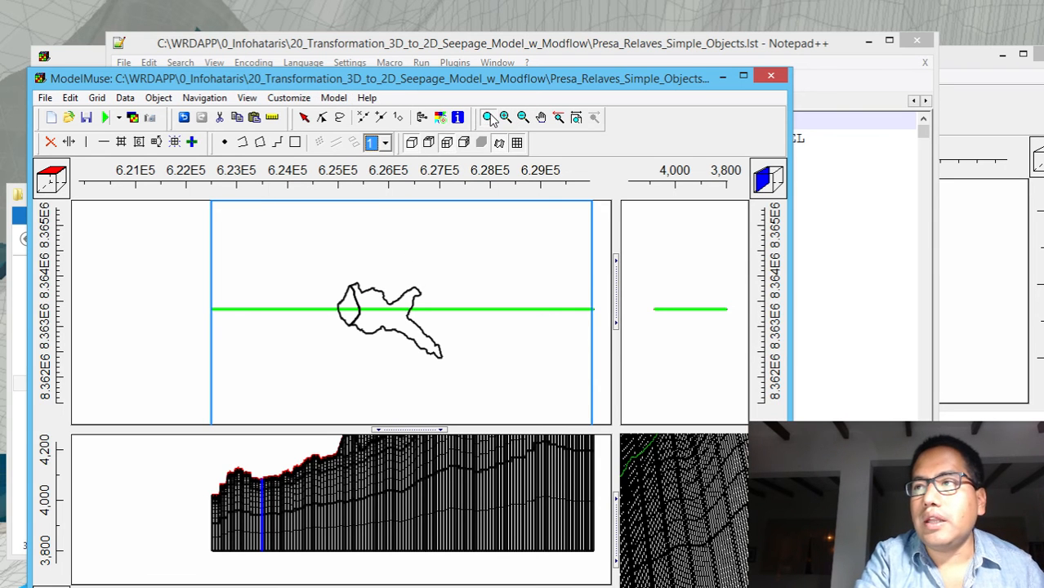
drag(190, 274, 354, 371)
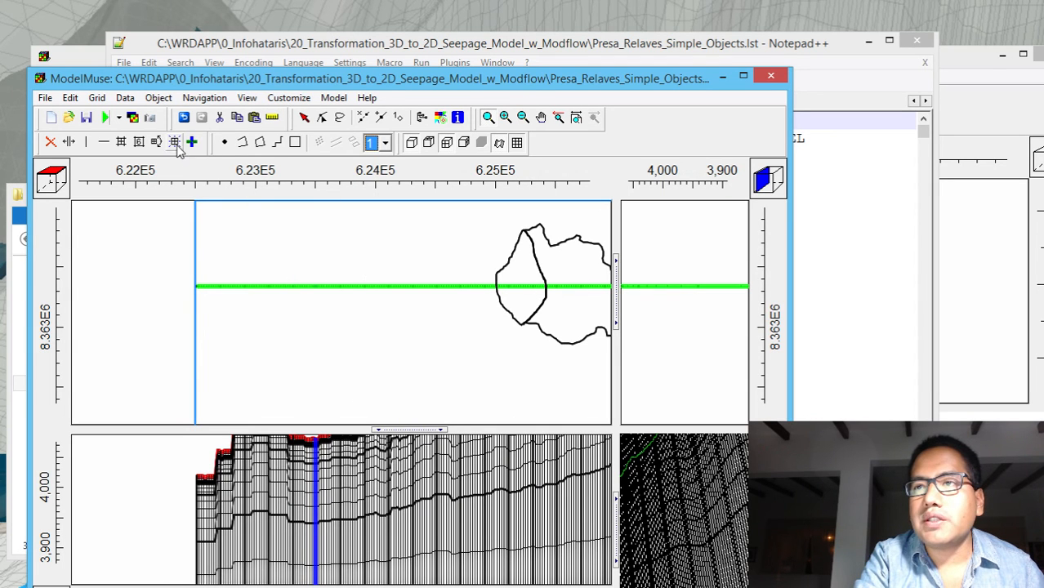
click(121, 143)
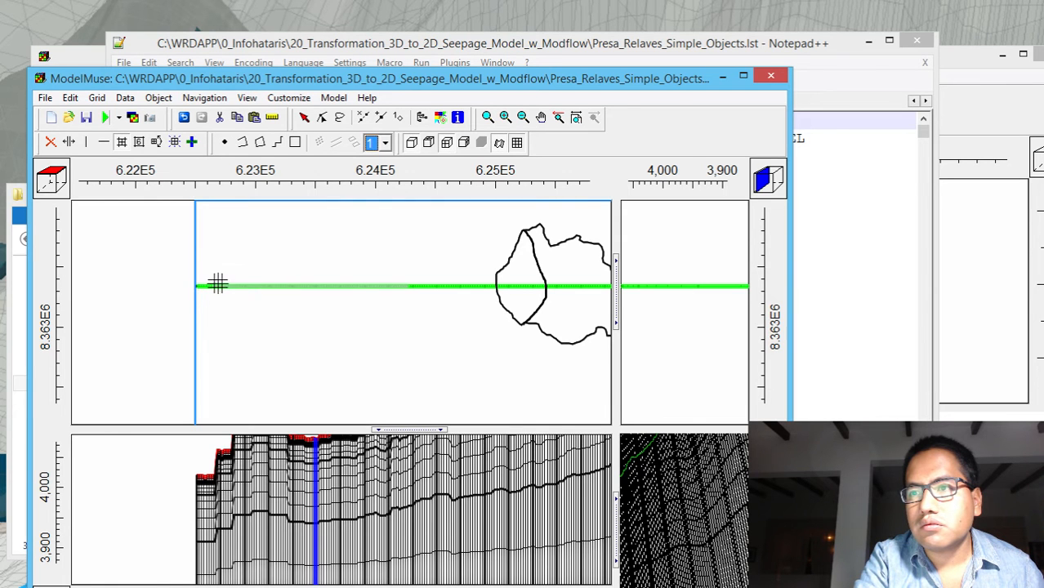
click(212, 284)
click(670, 269)
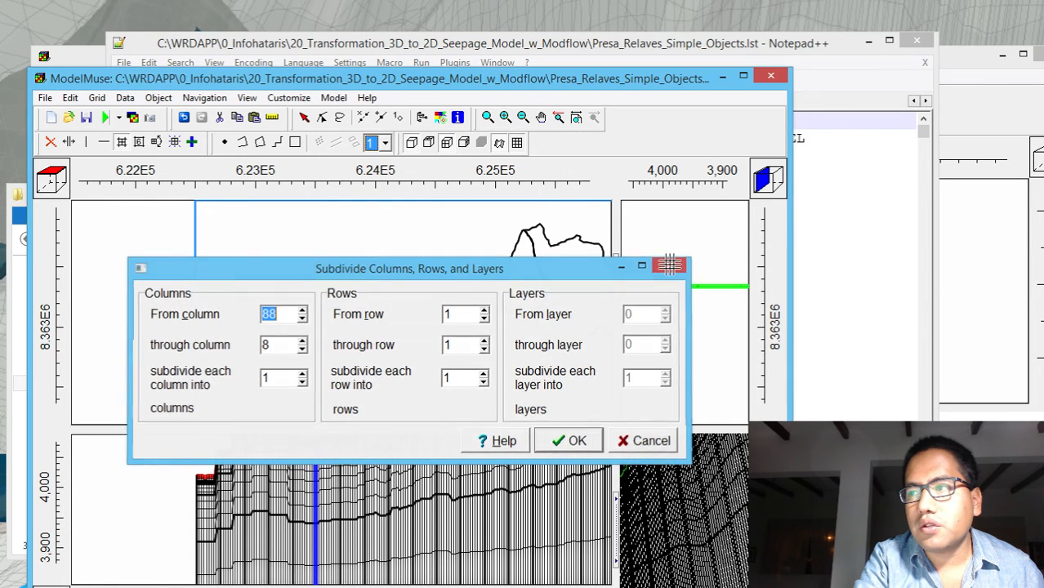
Examine the columns at the downstream end of the grid row and the front cross-section up to the dam
click(486, 117)
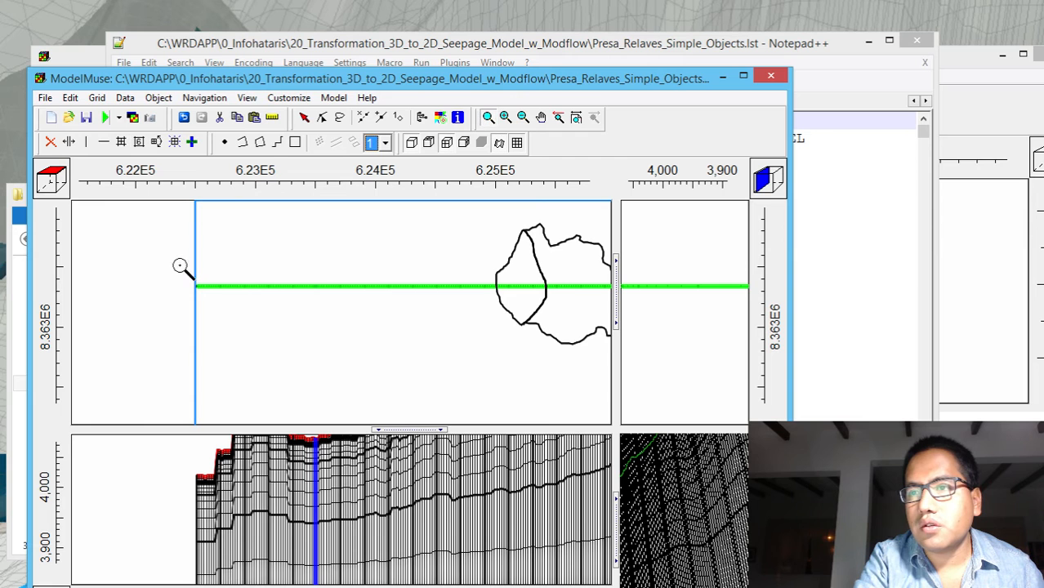
drag(175, 266, 411, 326)
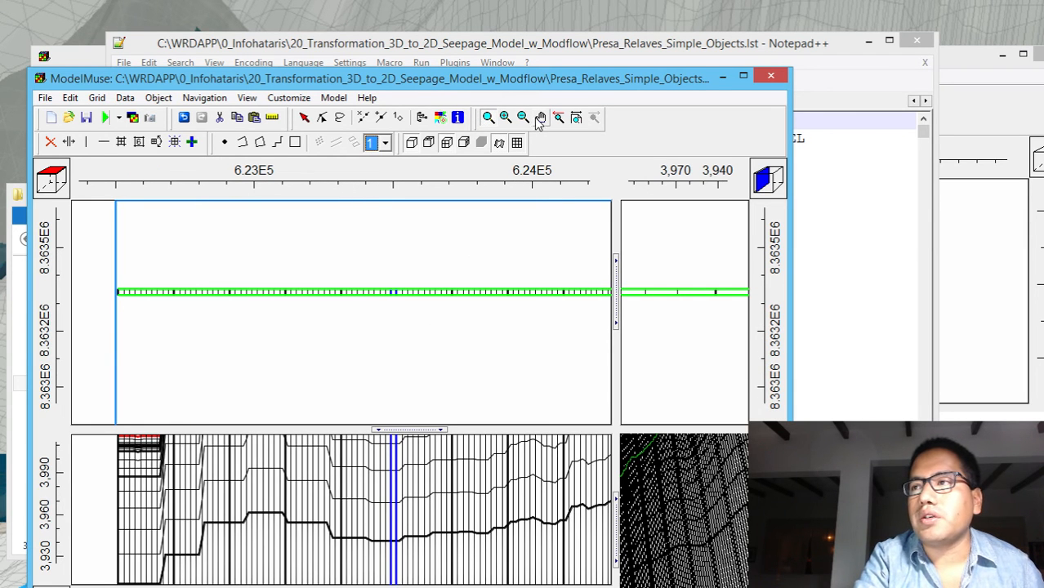
click(523, 116)
click(407, 380)
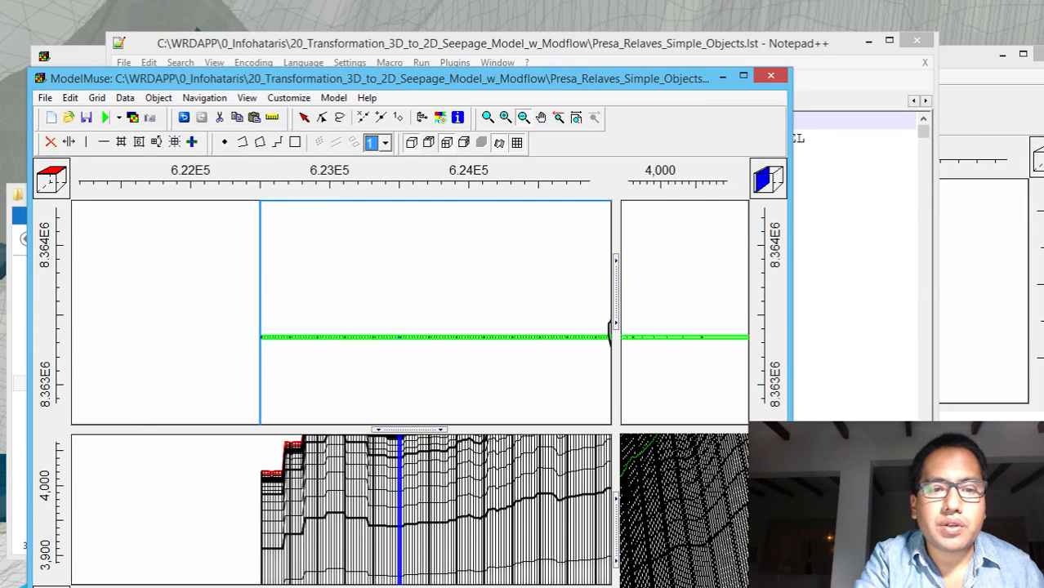
click(541, 117)
drag(478, 498, 375, 586)
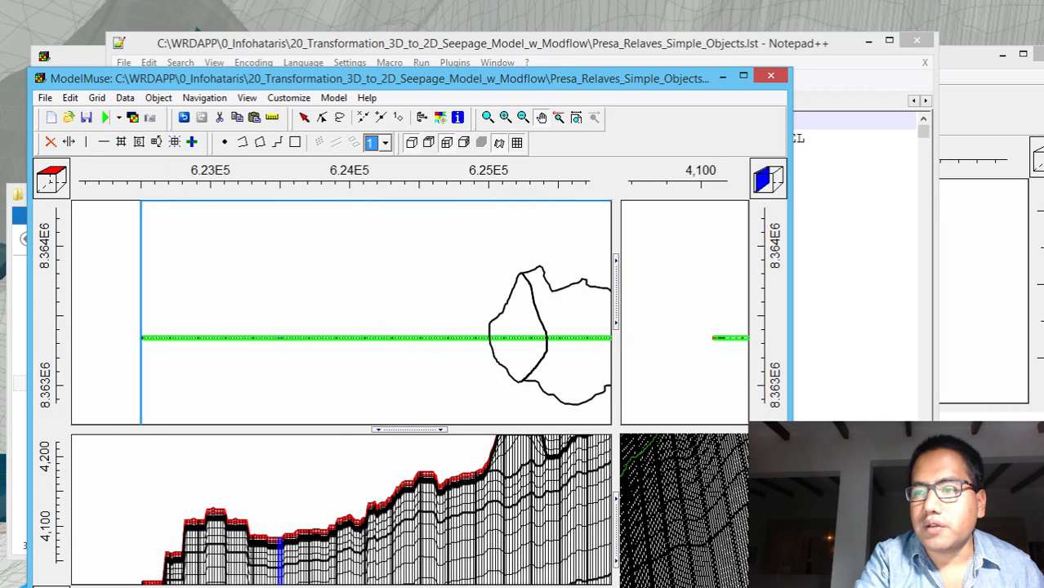
drag(525, 506, 478, 513)
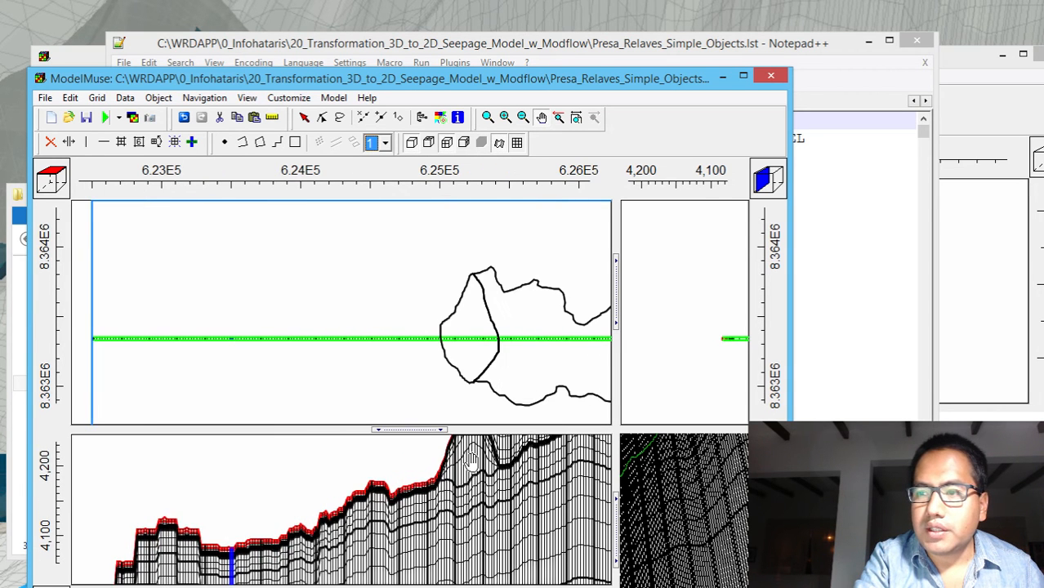
drag(473, 475, 441, 515)
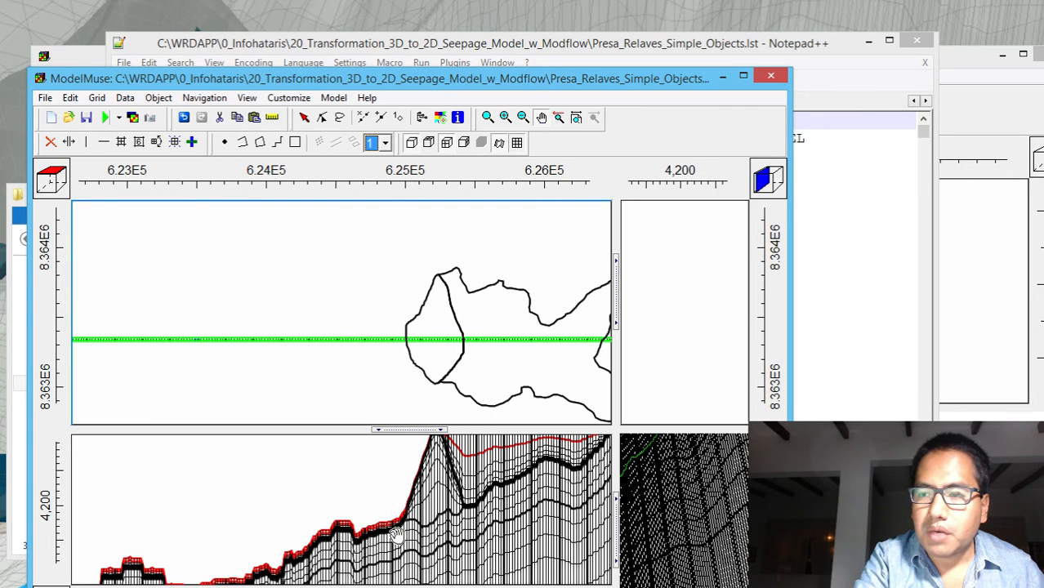
drag(399, 535, 413, 500)
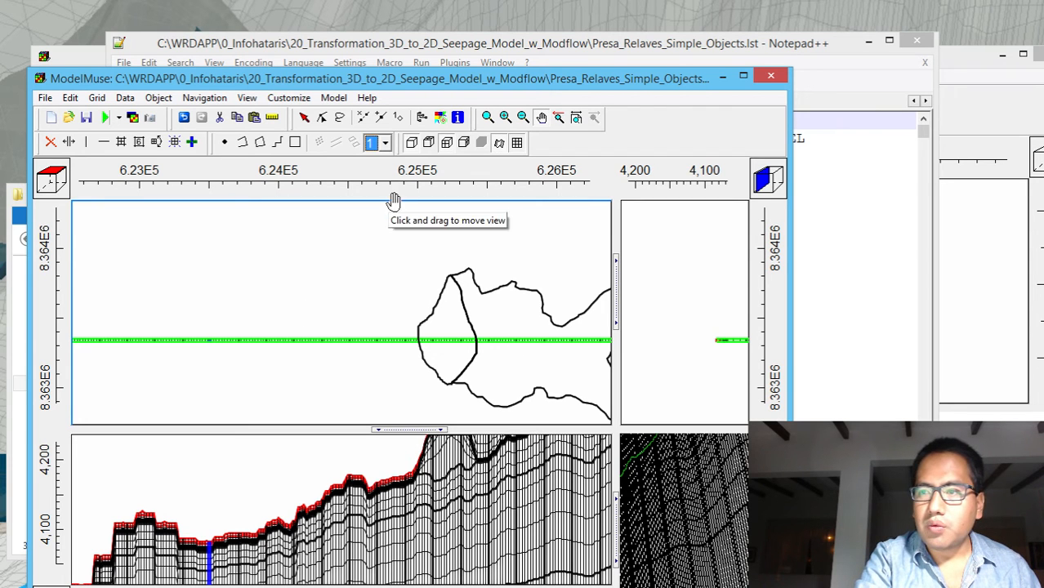
Measure along the grid row downstream from the dam toe, and check the column range beyond that point with Subdivide grid cells
click(273, 117)
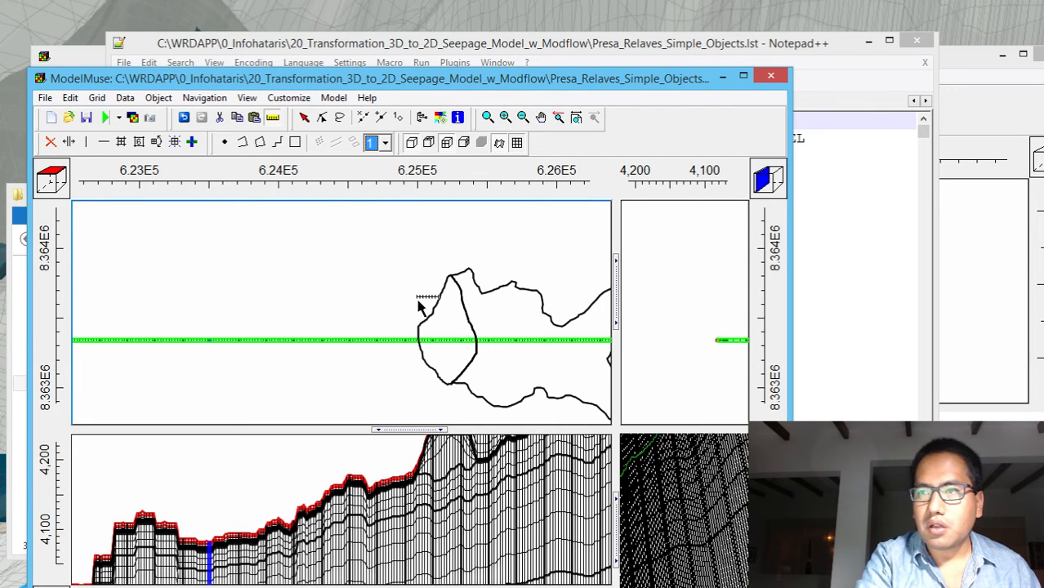
drag(415, 341, 263, 349)
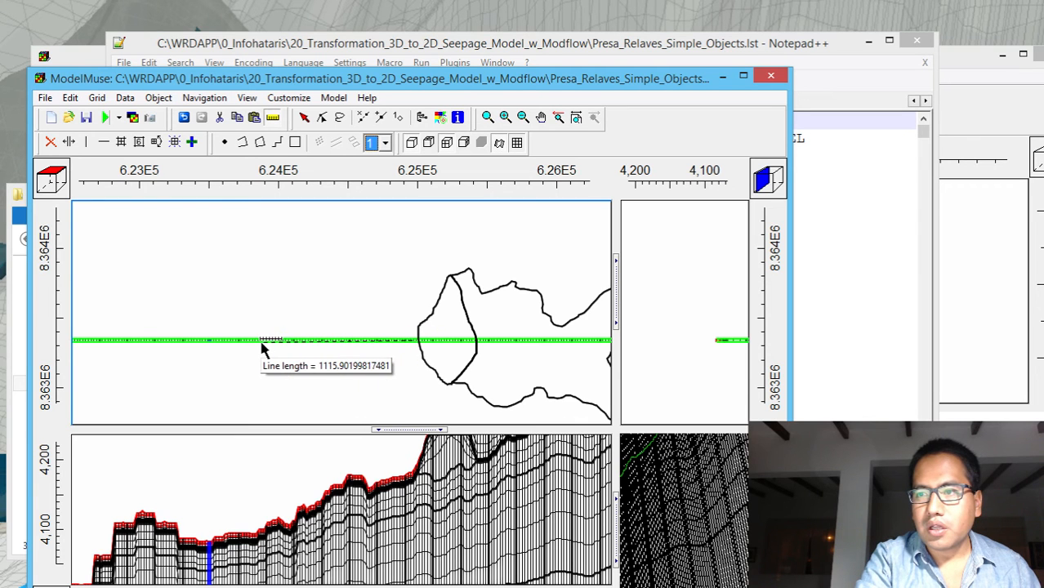
click(329, 340)
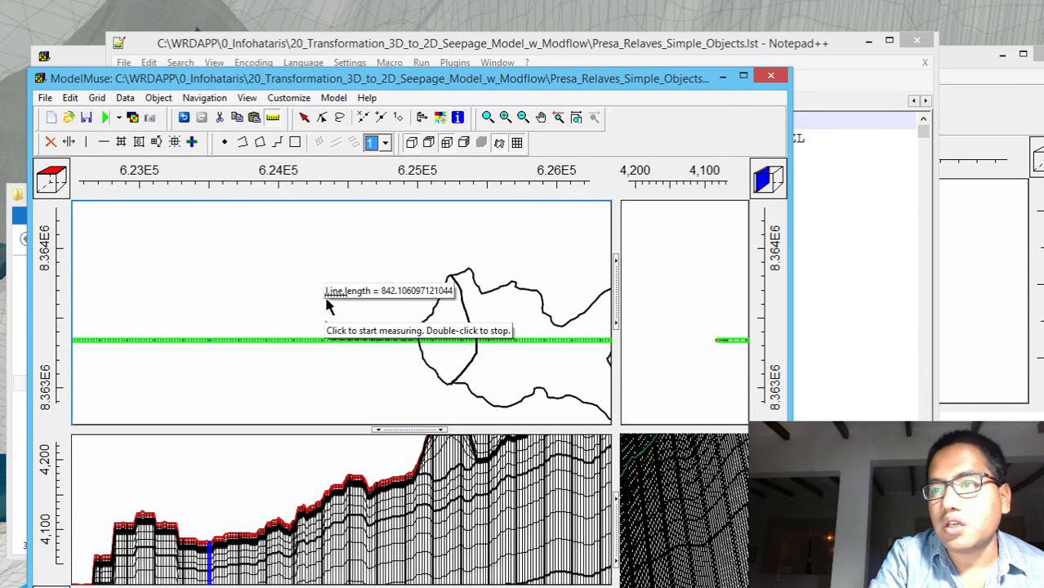
click(121, 142)
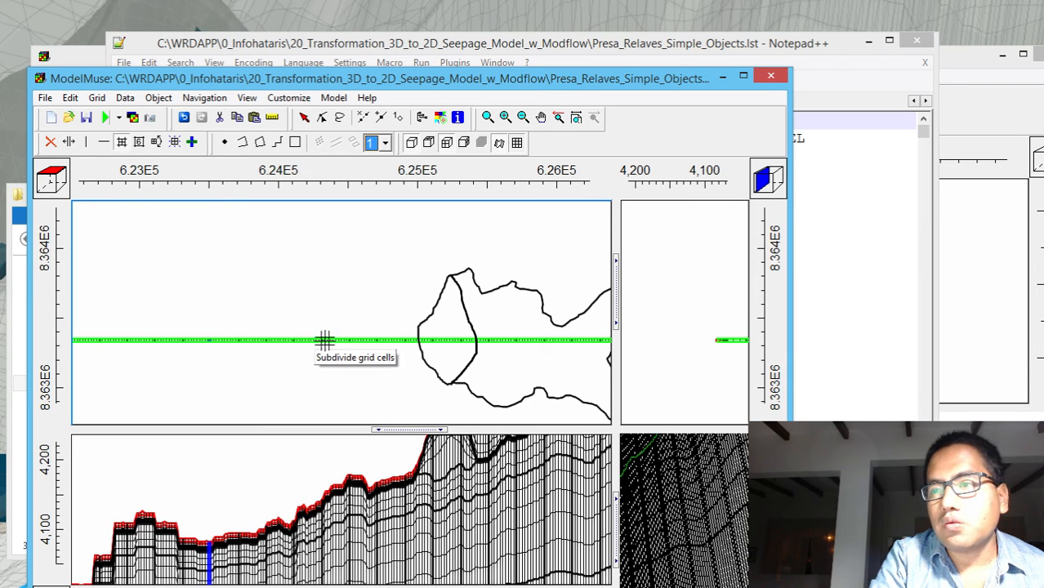
drag(269, 343, 73, 343)
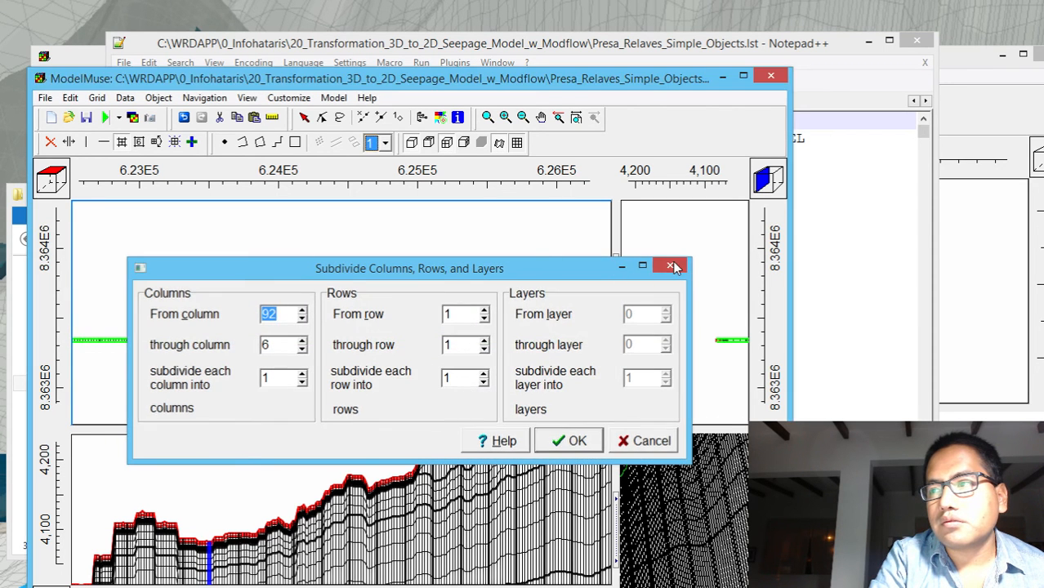
click(670, 265)
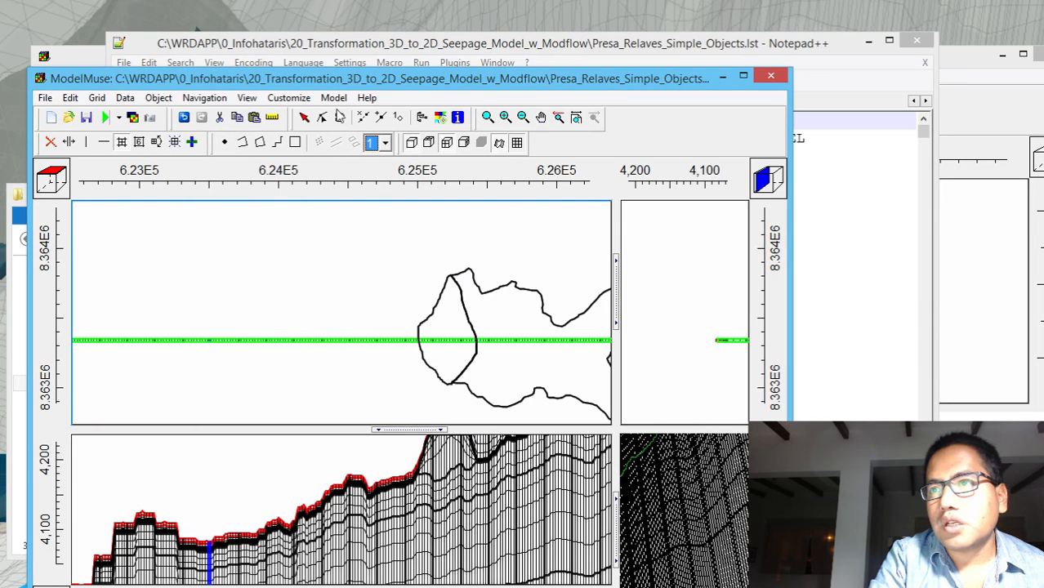
Remeasure the downstream distance from the dam toe and check the columns from there to the row's western end, without subdividing
click(540, 117)
drag(367, 343, 459, 333)
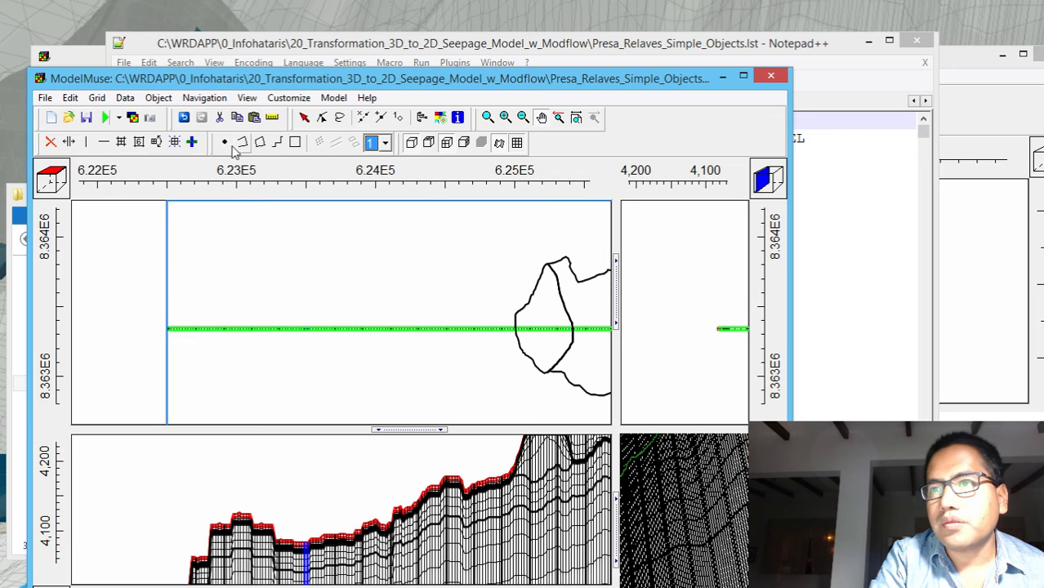
click(275, 118)
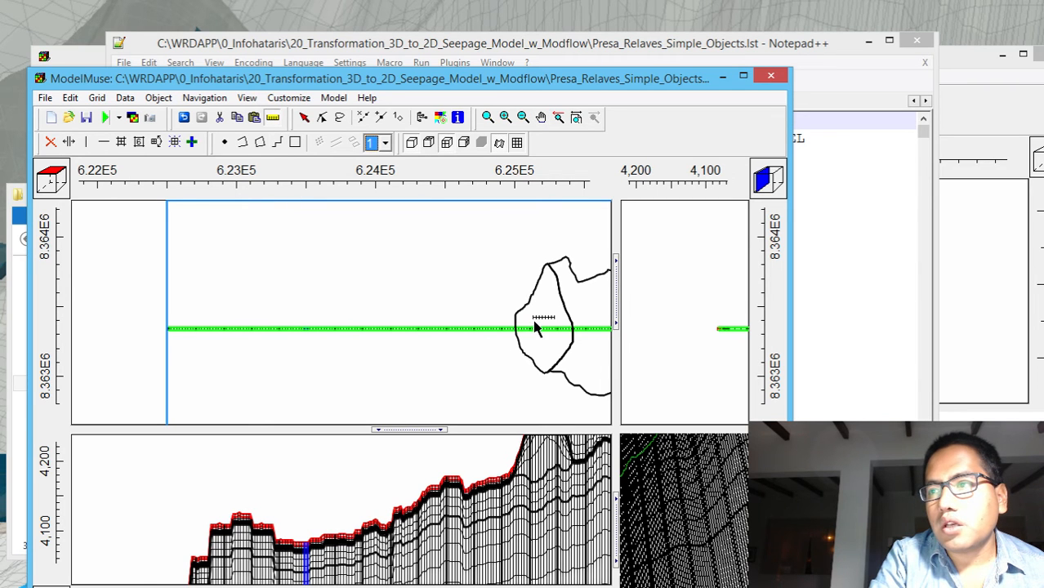
drag(535, 323, 429, 335)
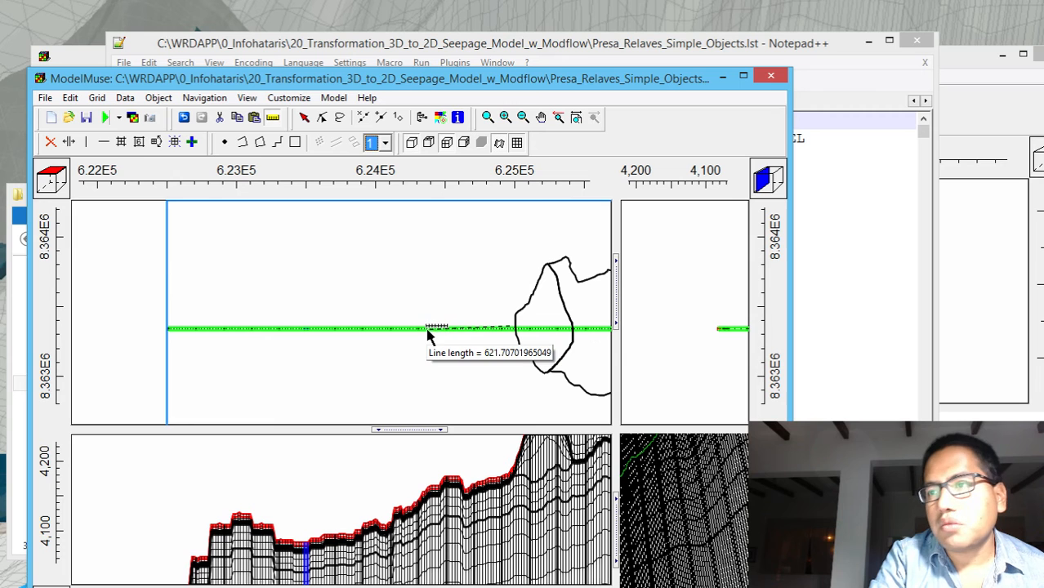
click(427, 329)
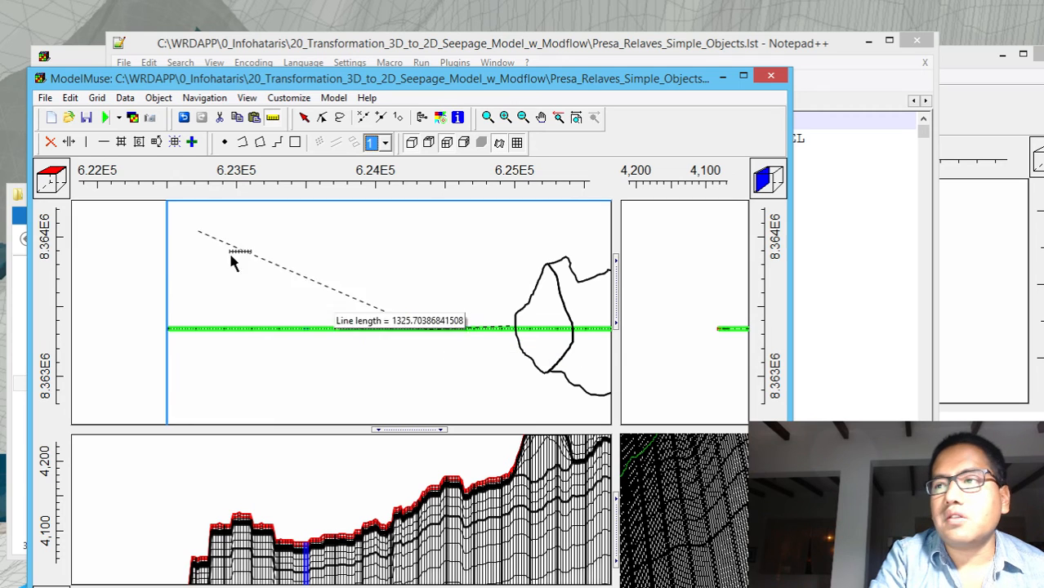
click(122, 141)
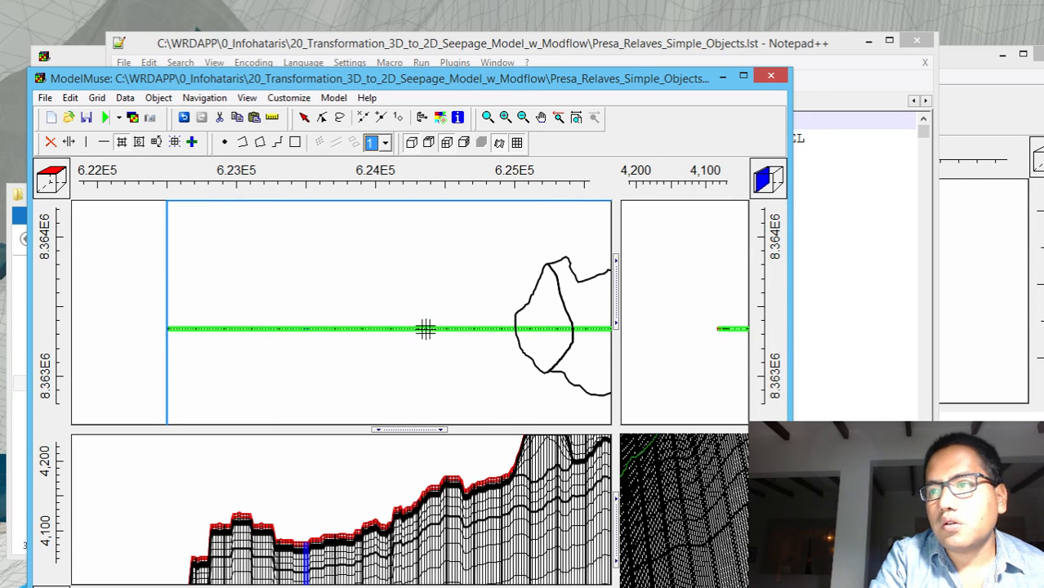
drag(421, 329, 169, 338)
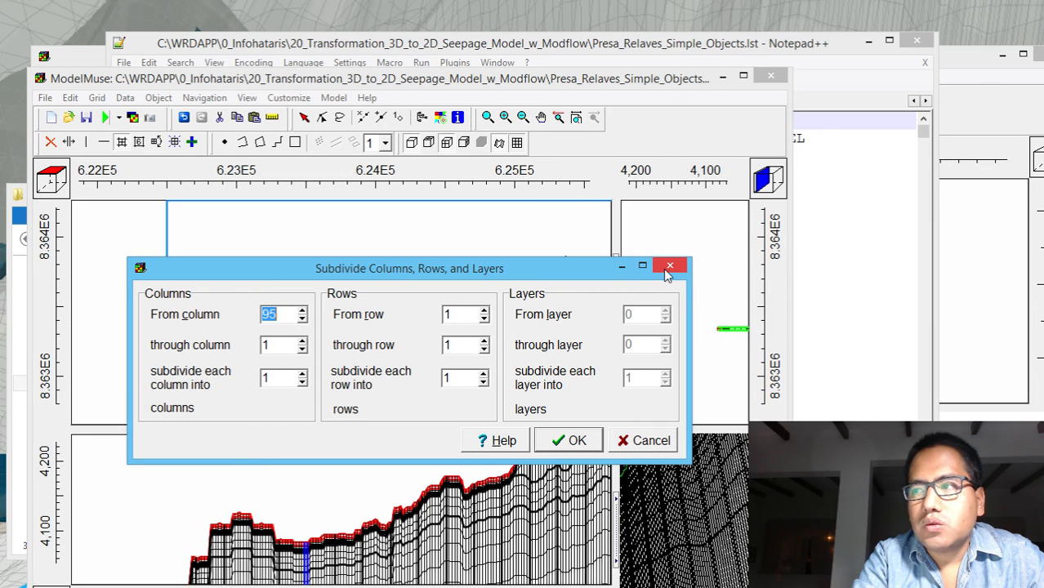
click(669, 267)
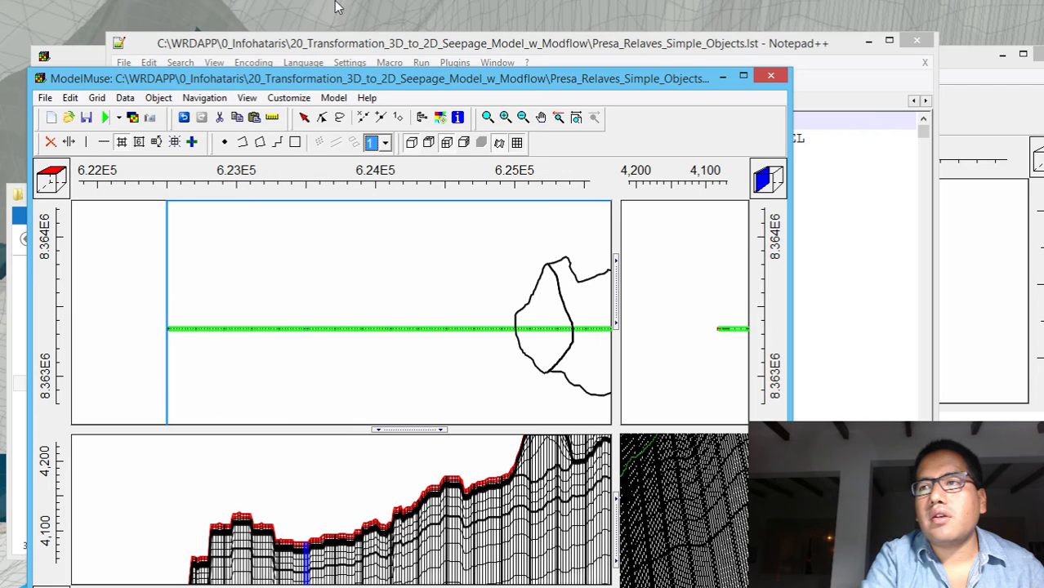
Open the object visibility list and show Grid_Row50_Dissolved_1 from the objects that set grid cell size
click(421, 120)
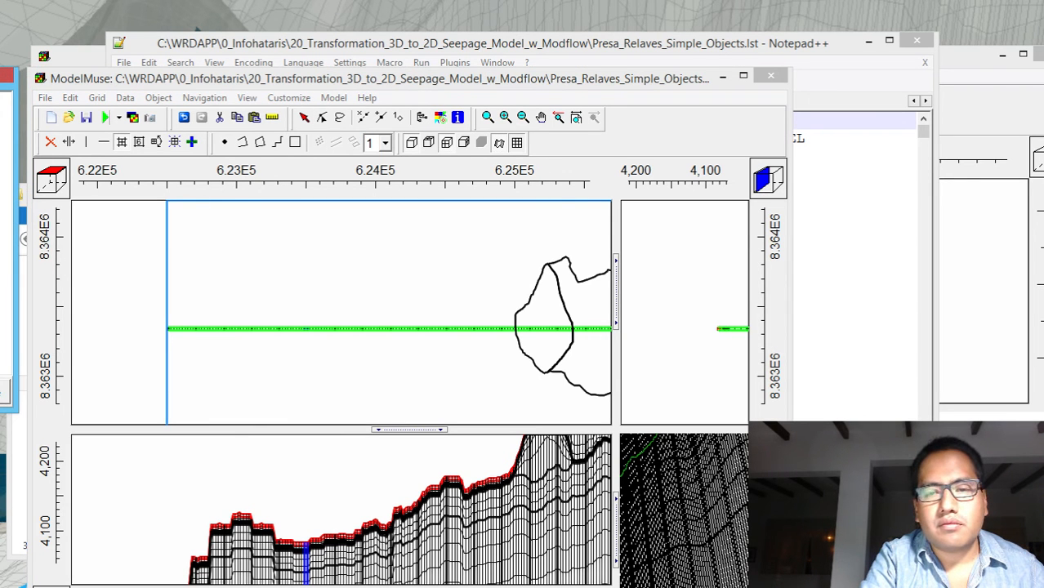
drag(0, 75, 861, 133)
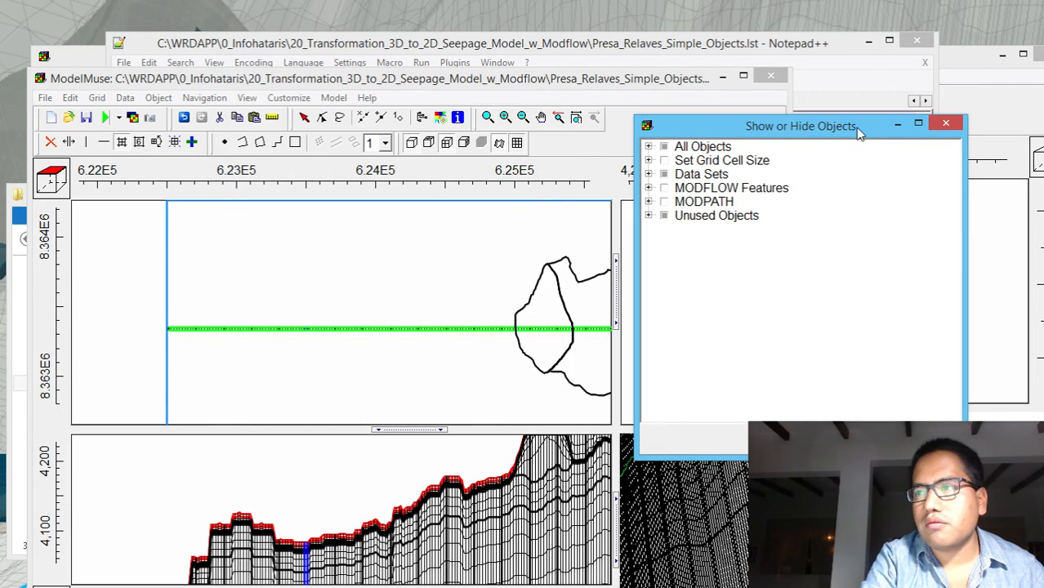
click(648, 160)
click(677, 174)
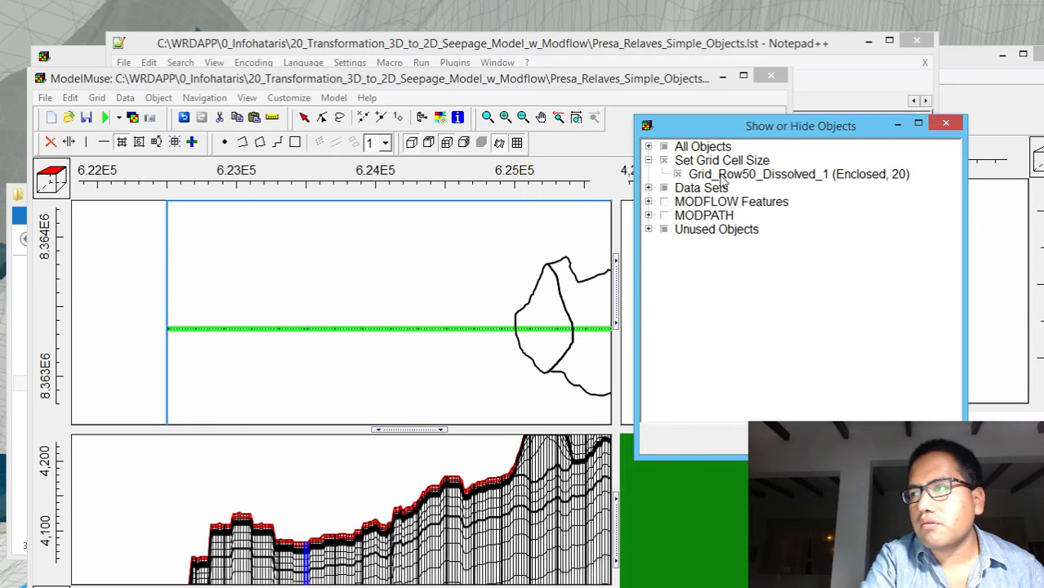
Examine the properties and vertex coordinates of Grid_Row50_Dissolved_1, and close them without editing
click(722, 176)
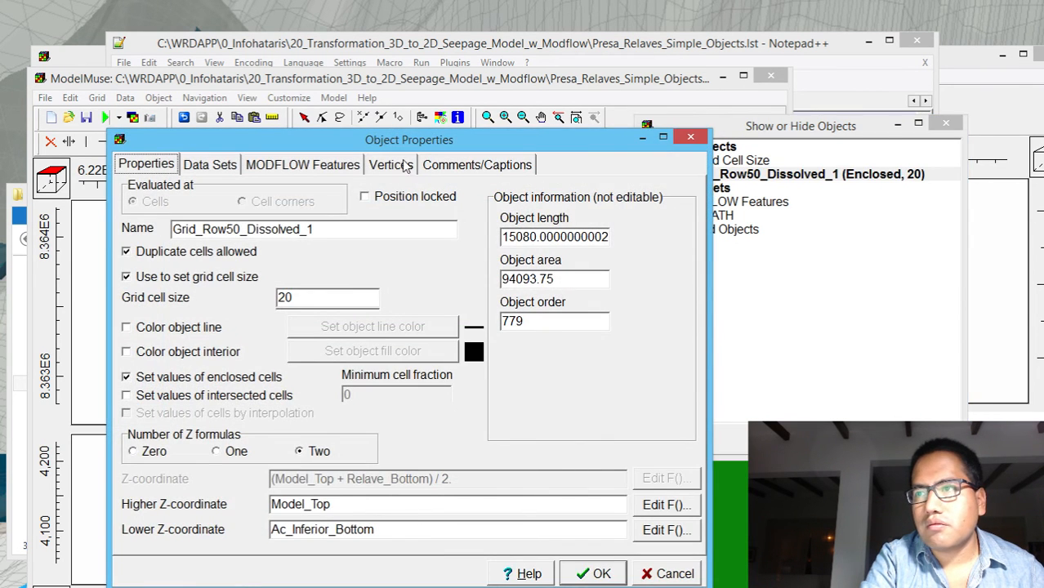
click(404, 161)
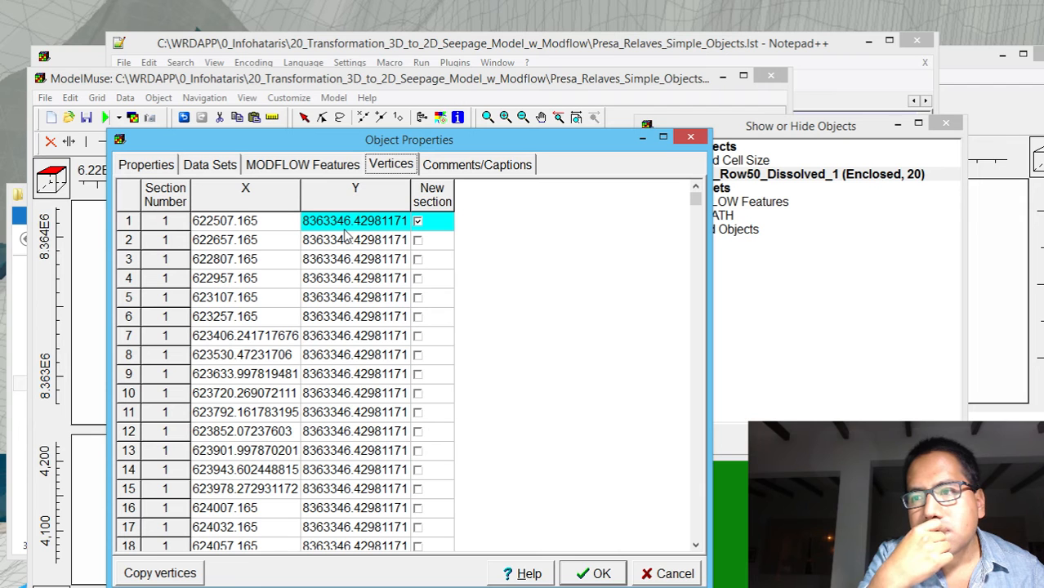
click(696, 201)
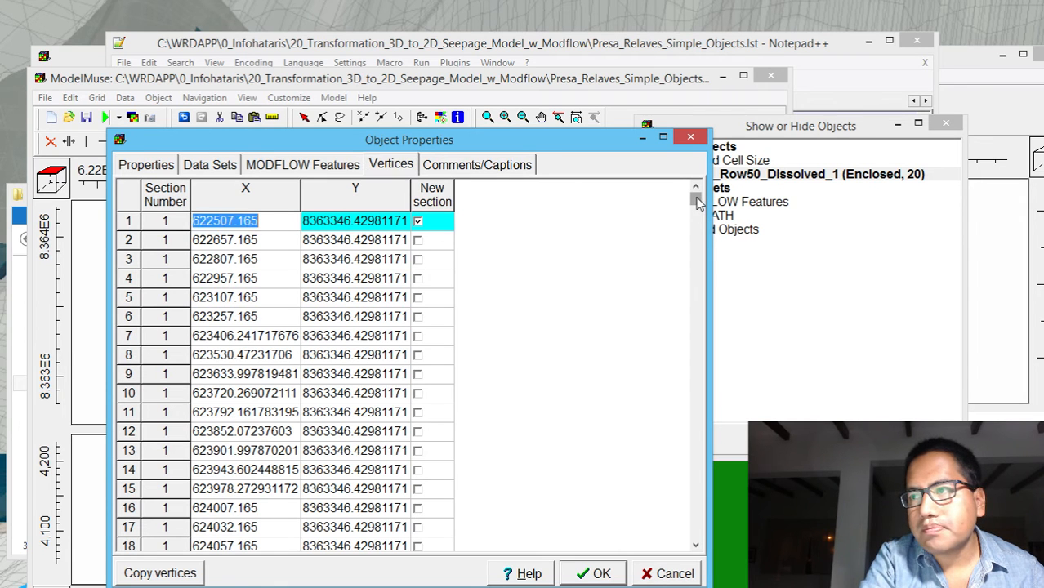
drag(697, 201, 691, 382)
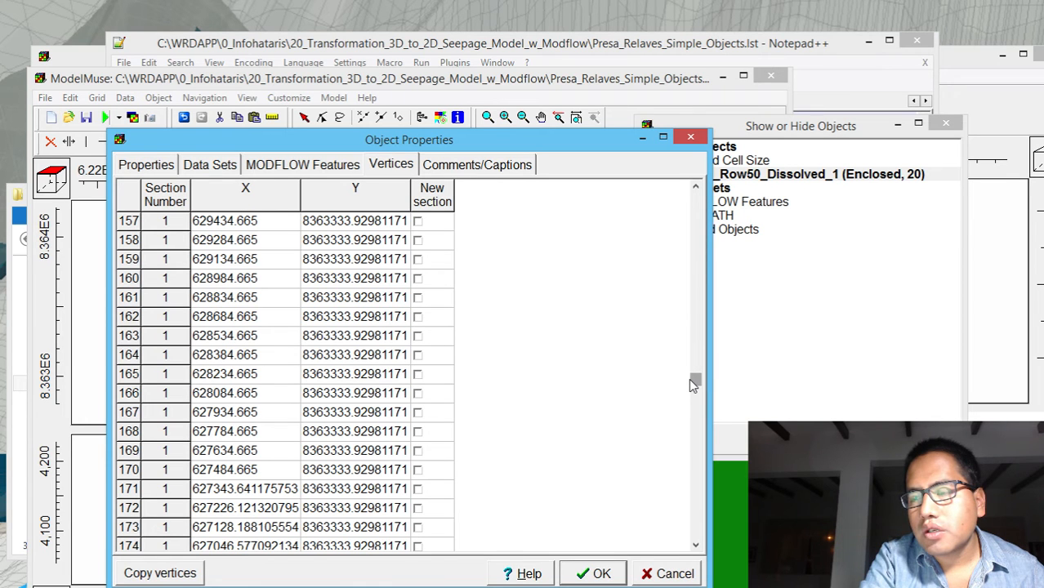
click(689, 138)
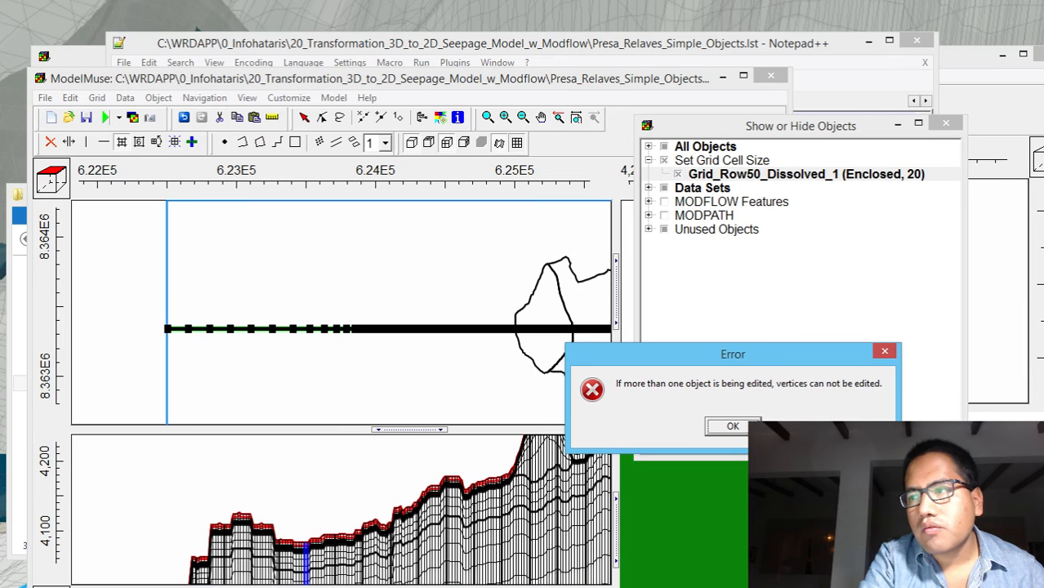
click(882, 351)
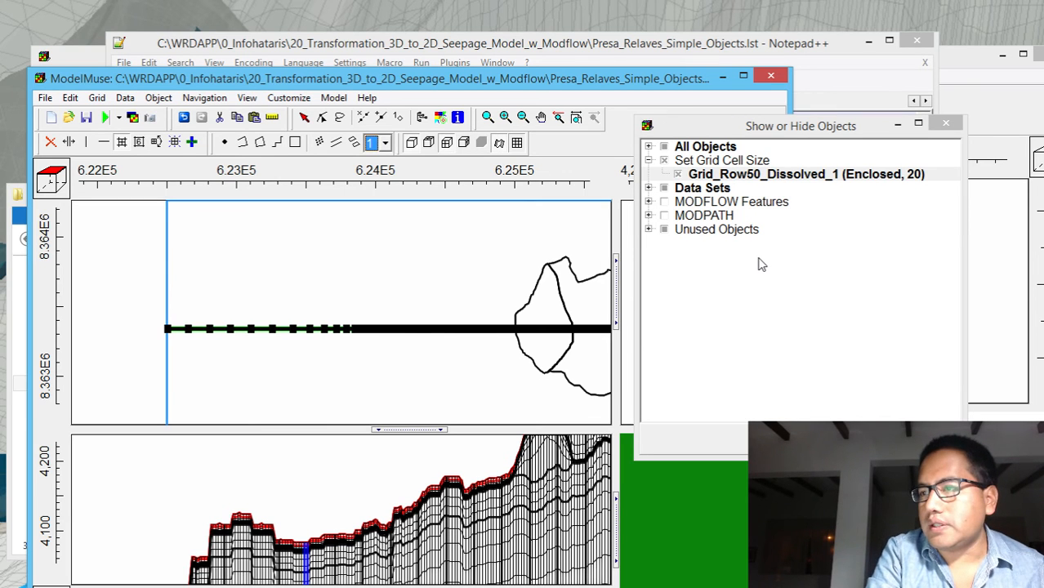
Set the grid cell size of Grid_Row50_Dissolved_1 to 50
click(832, 180)
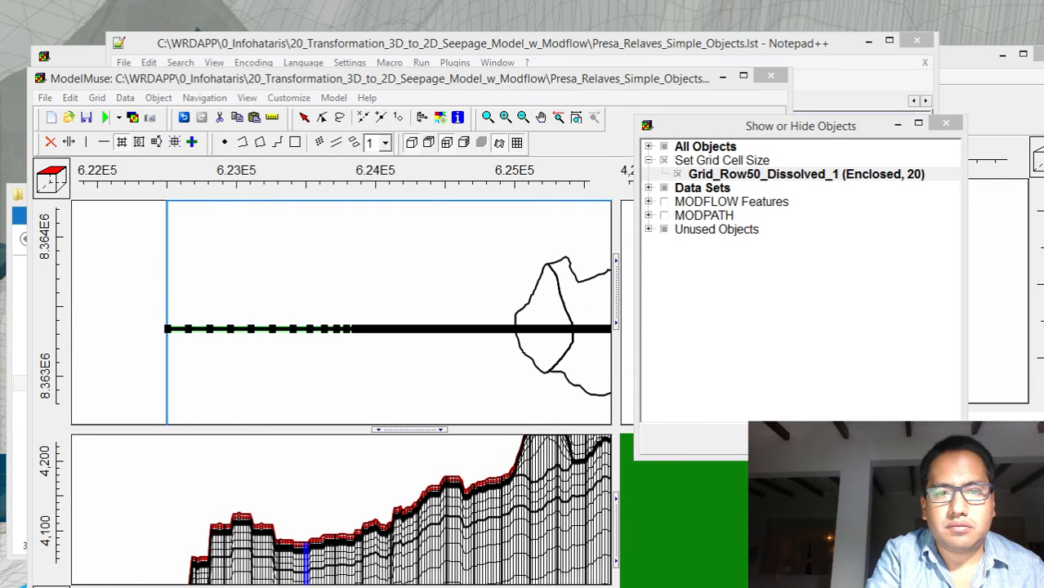
drag(0, 49, 724, 133)
drag(544, 281, 408, 280)
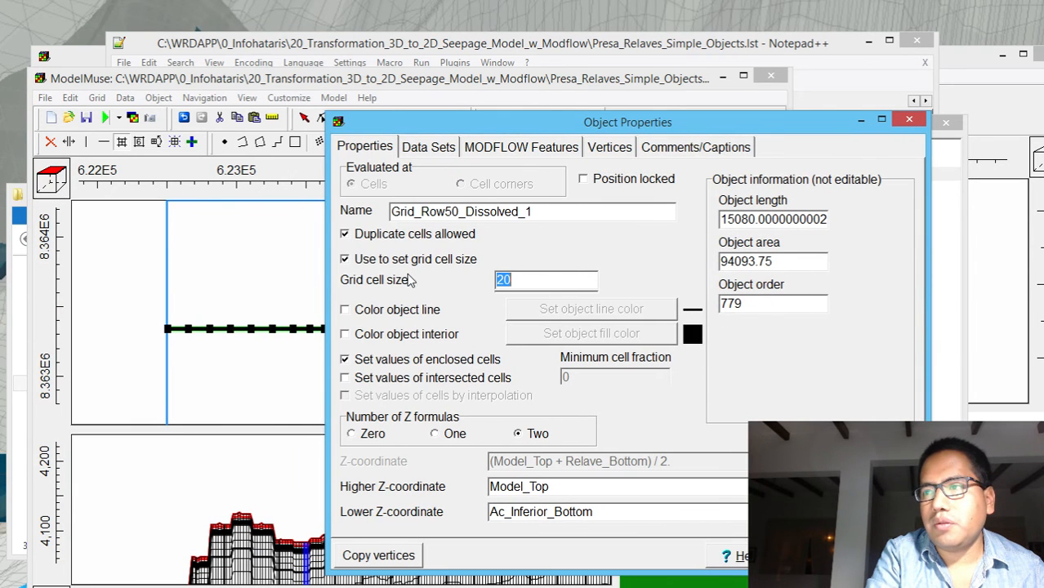
text(50)
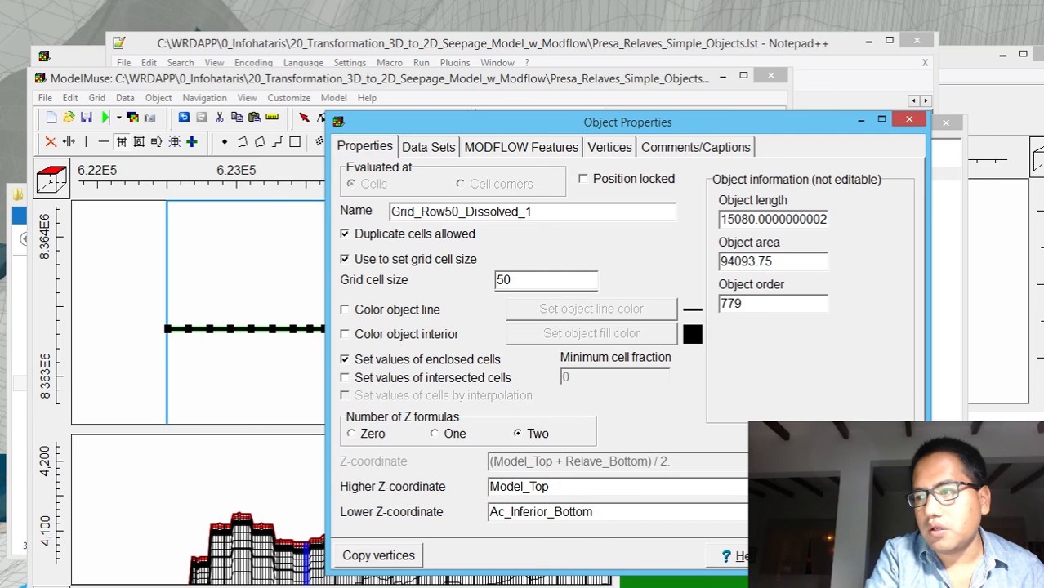
key(Return)
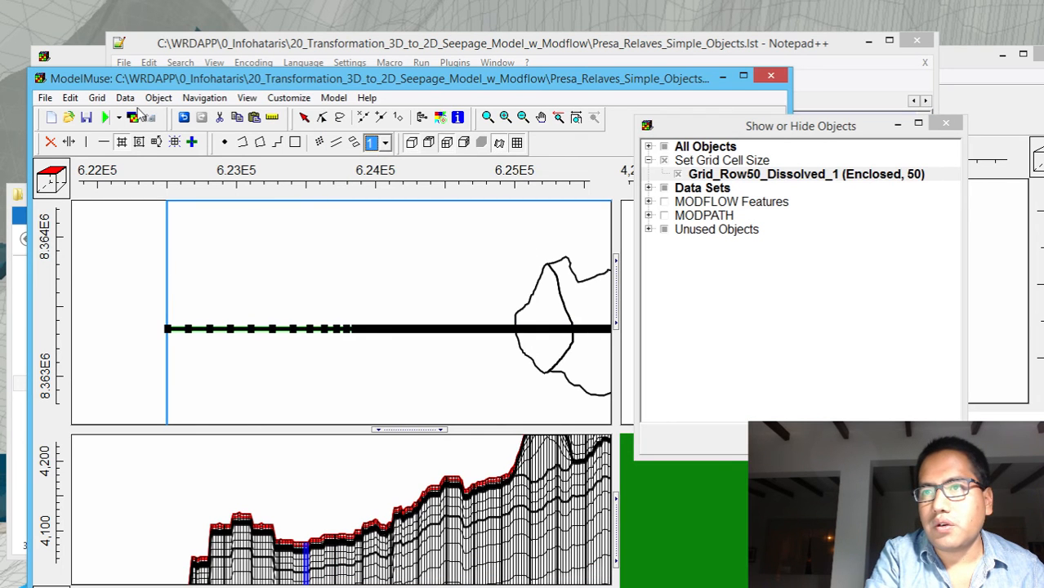
Try to generate the grid with an automatically calculated grid angle and no smoothing
click(175, 141)
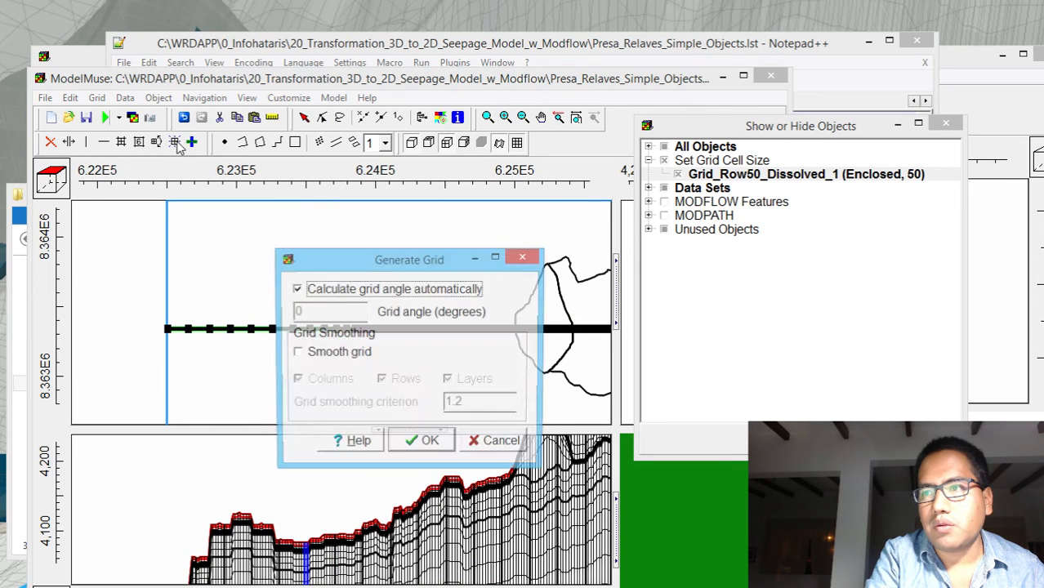
click(419, 445)
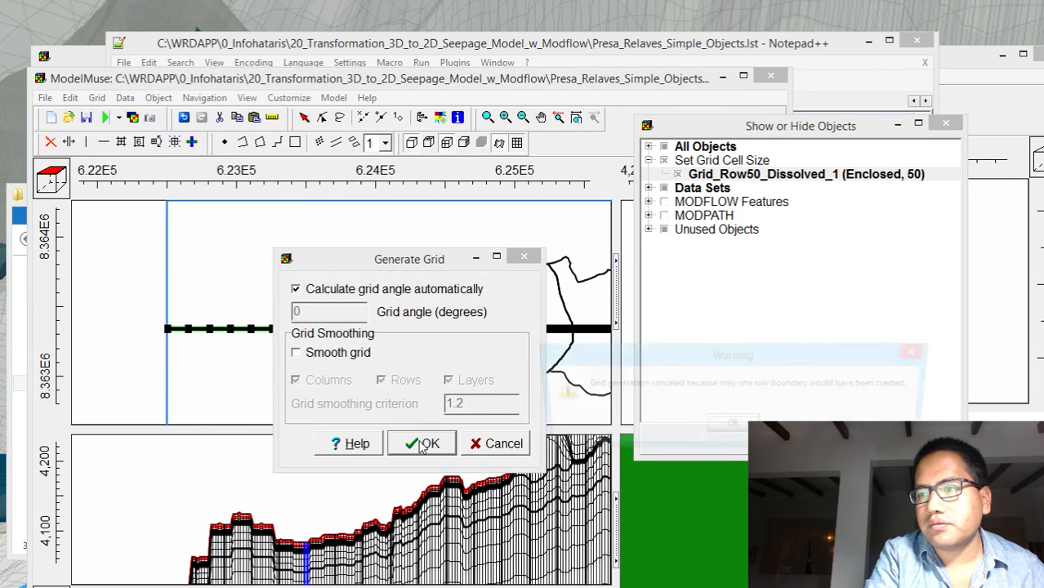
click(731, 432)
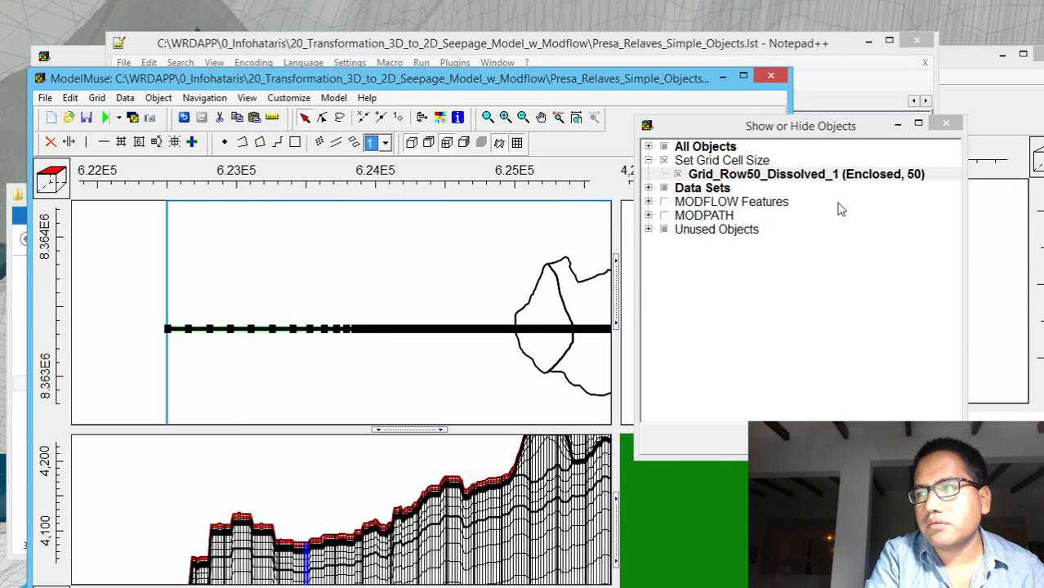
Try to generate the grid with automatic angle calculation turned off and a grid angle of 0 degrees
click(800, 176)
click(571, 232)
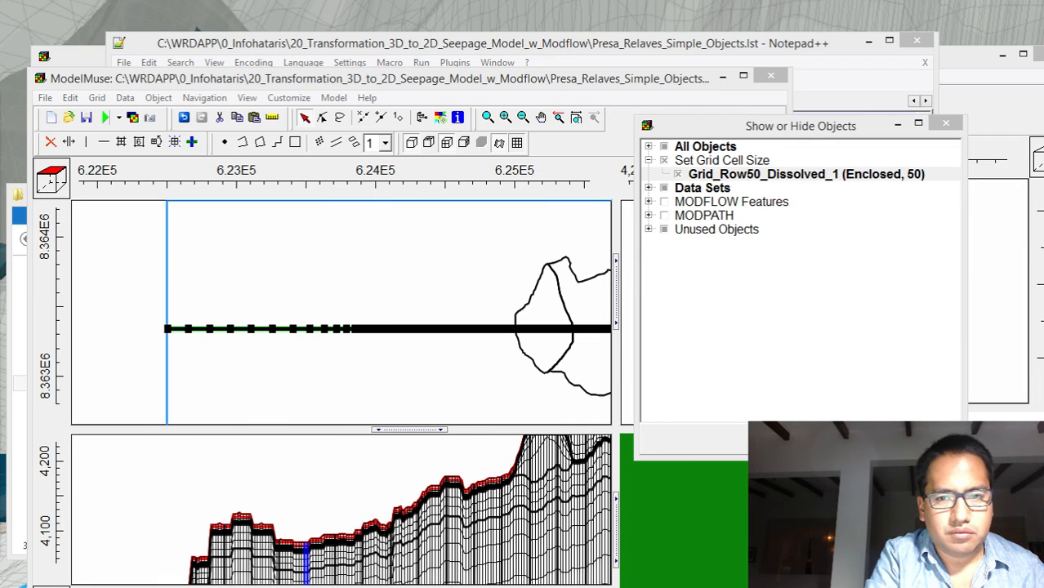
click(175, 142)
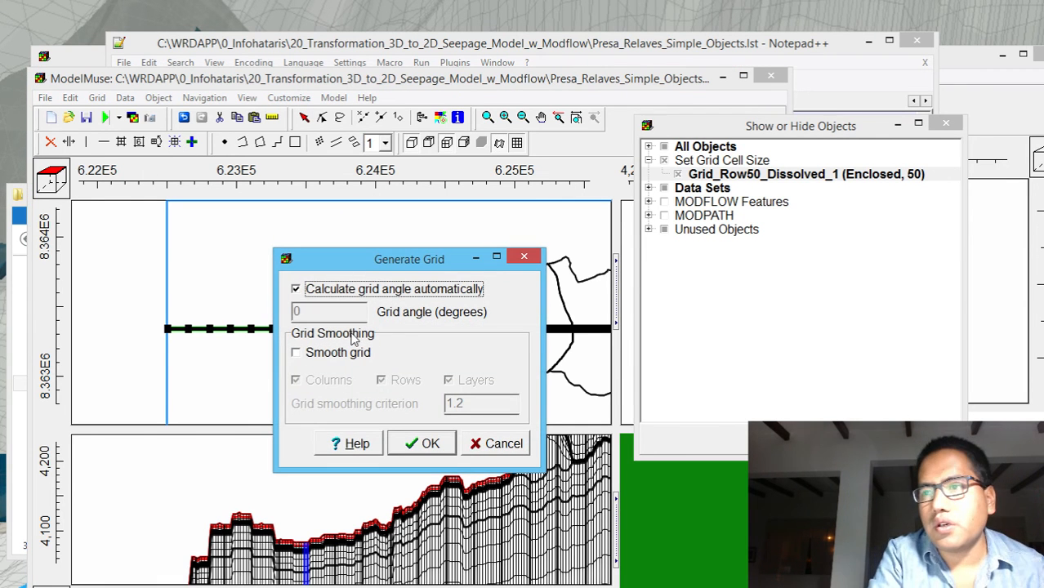
click(365, 289)
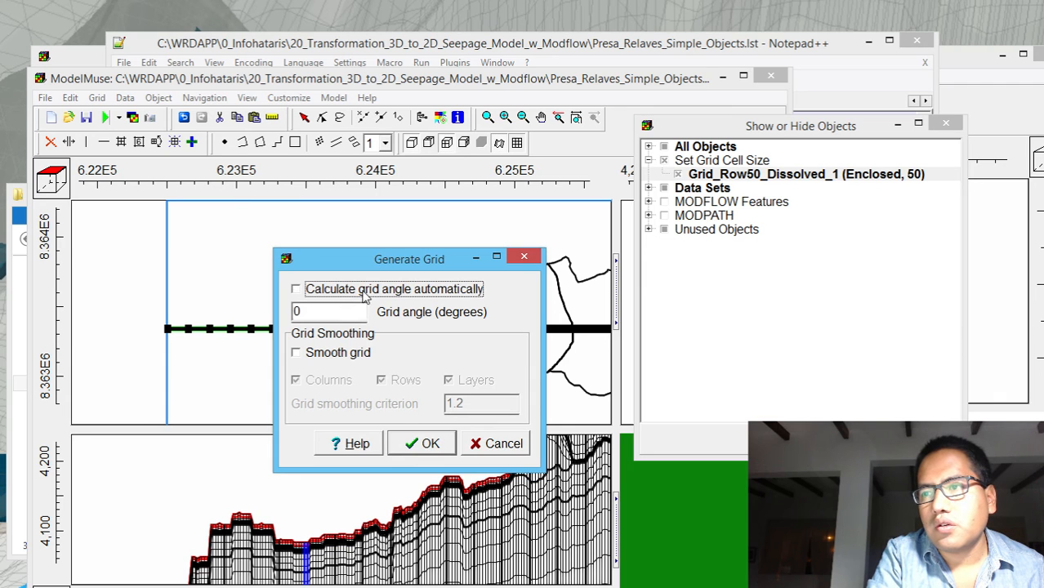
click(408, 444)
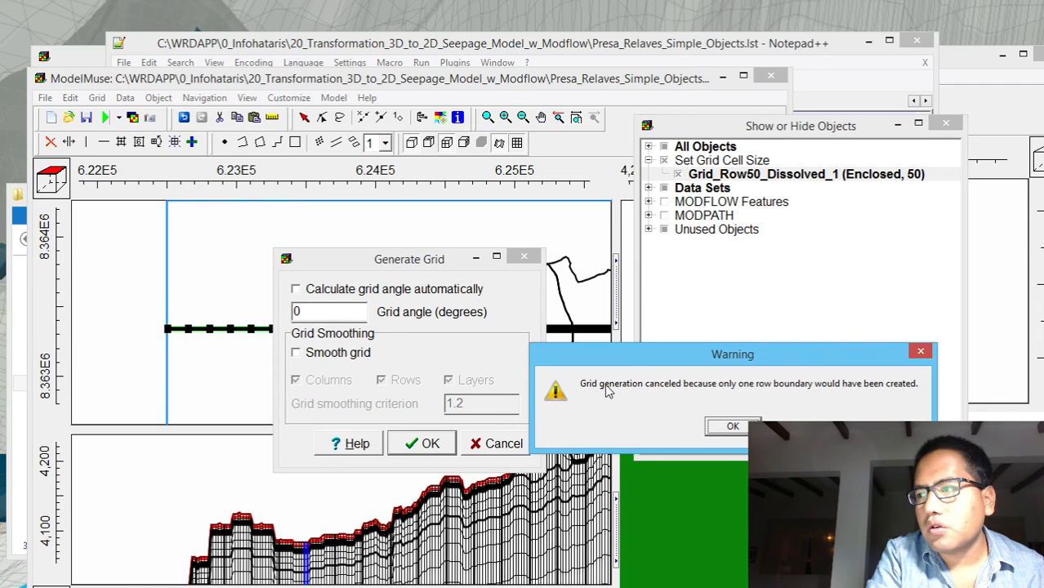
click(729, 428)
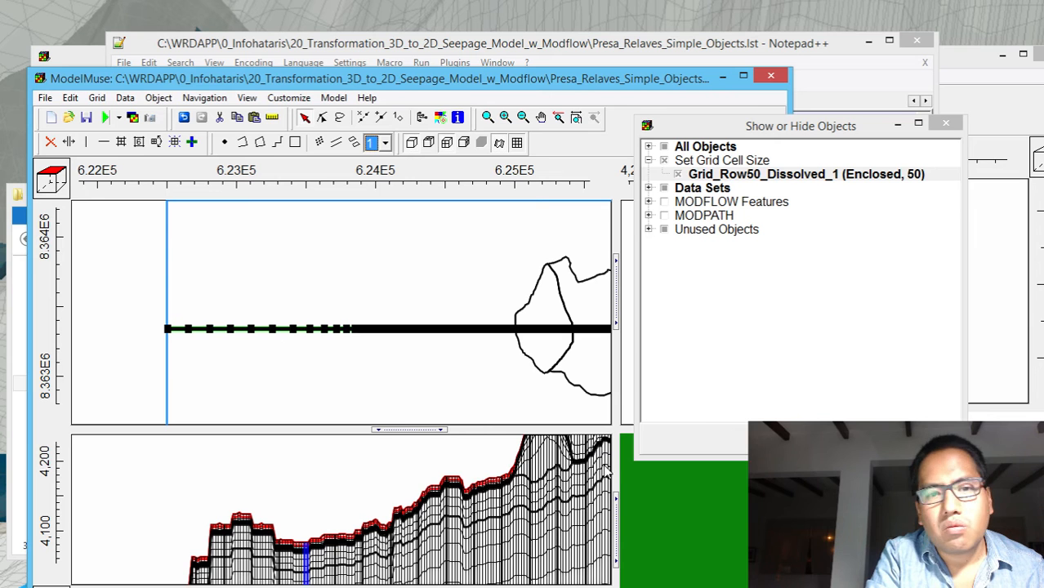
Set the grid cell size of Grid_Row50_Dissolved_1 to 40
click(772, 176)
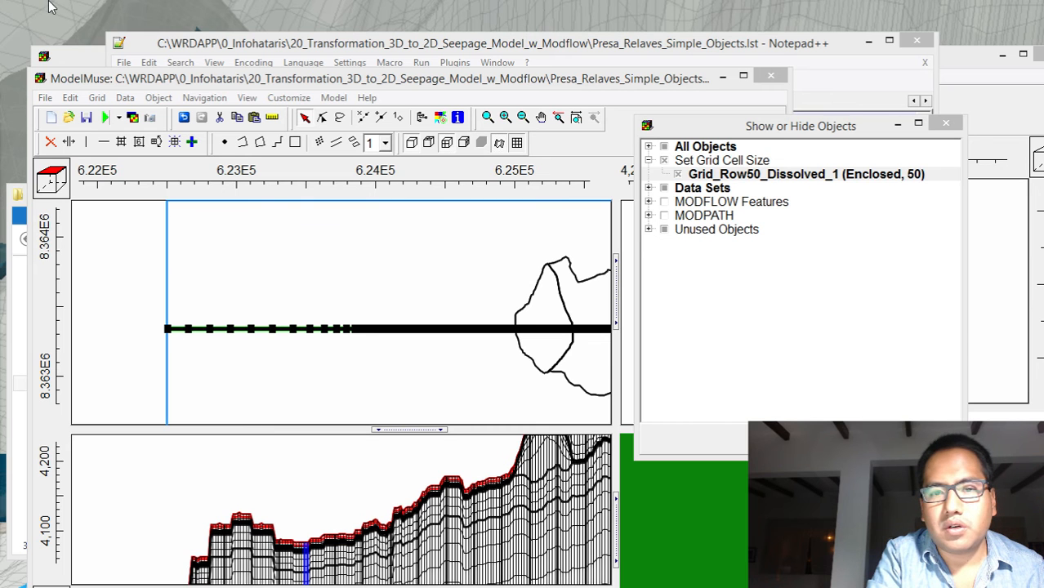
drag(2, 180, 577, 178)
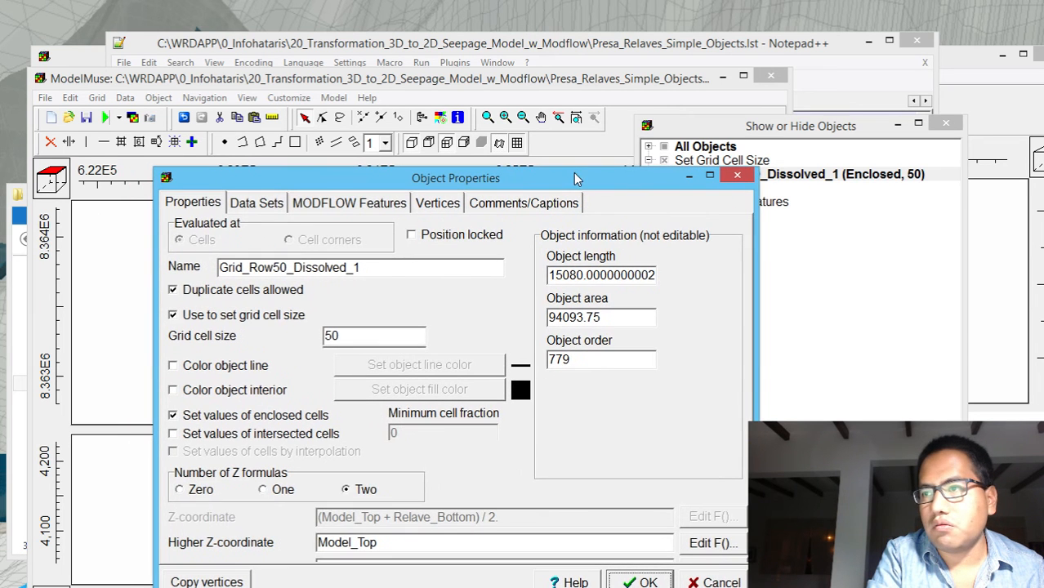
drag(341, 335, 248, 324)
text(40)
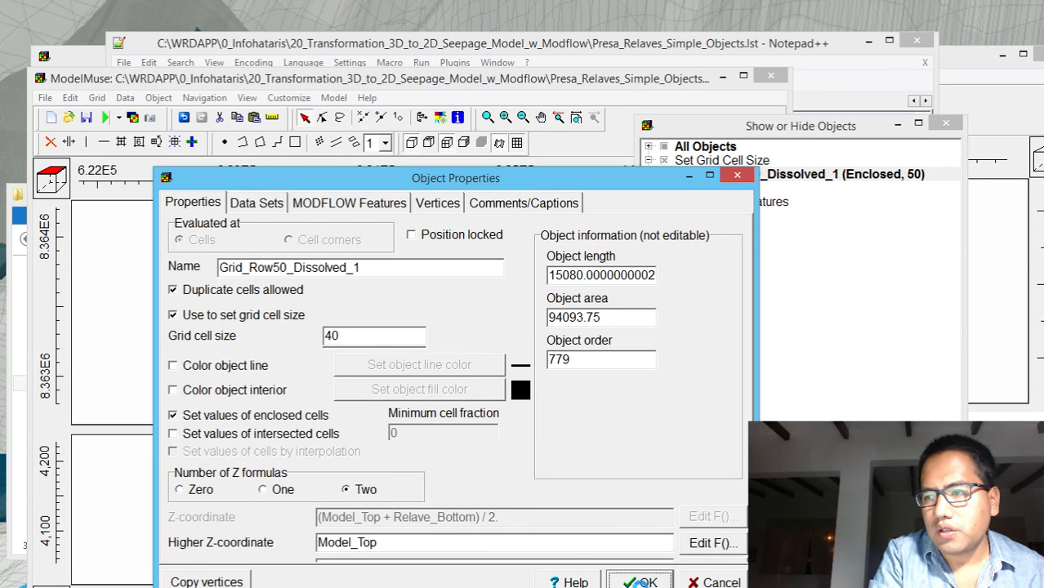
click(637, 579)
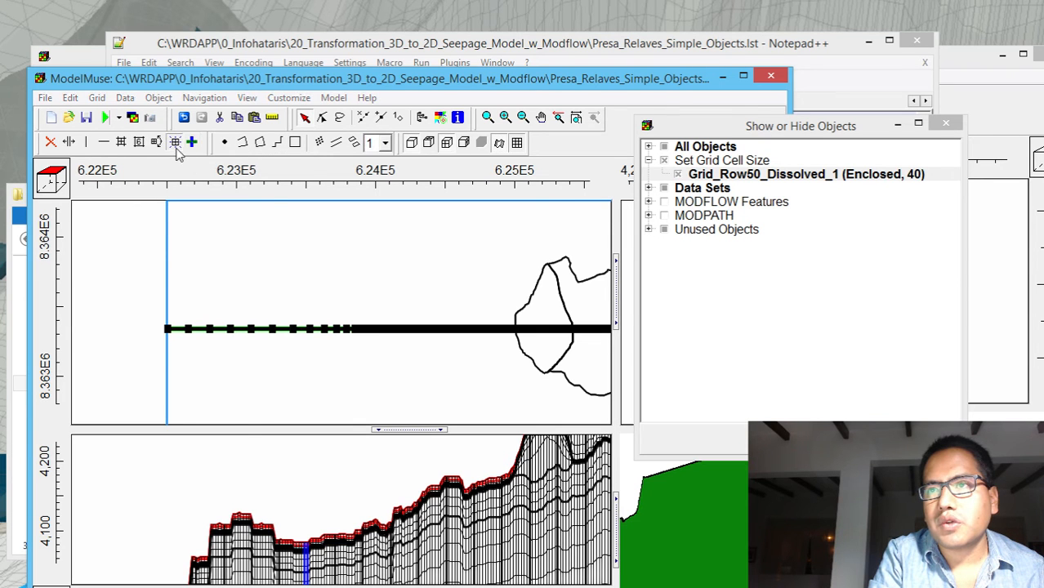
Try to generate the grid from the 40-size object, with the grid angle calculated automatically
click(191, 142)
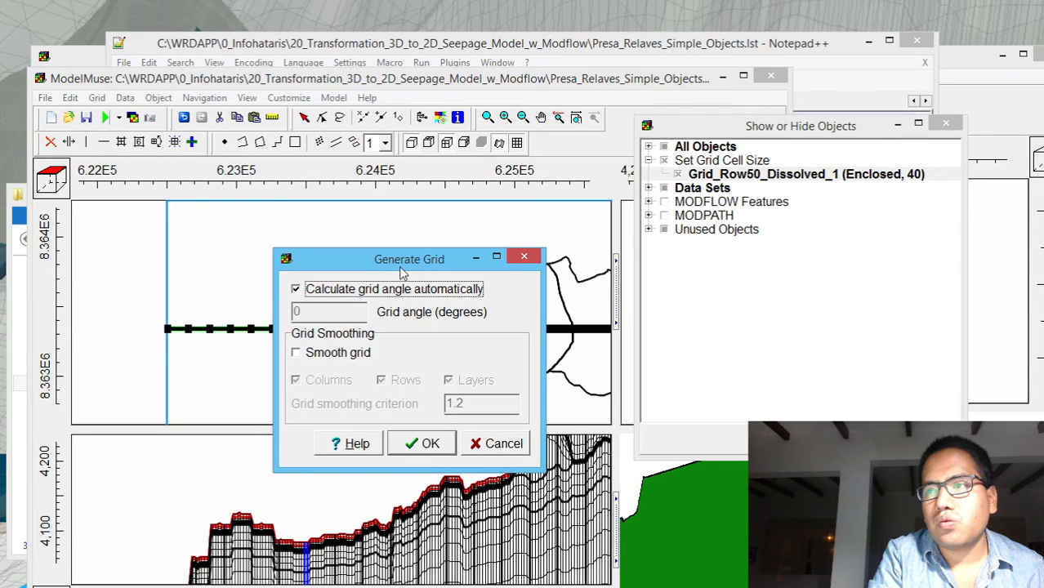
click(408, 441)
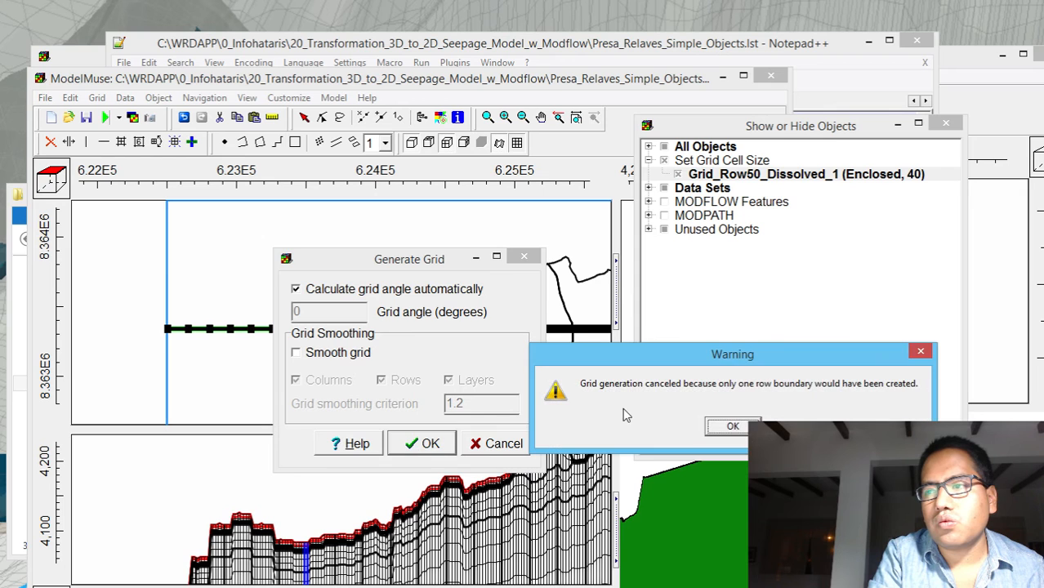
click(733, 425)
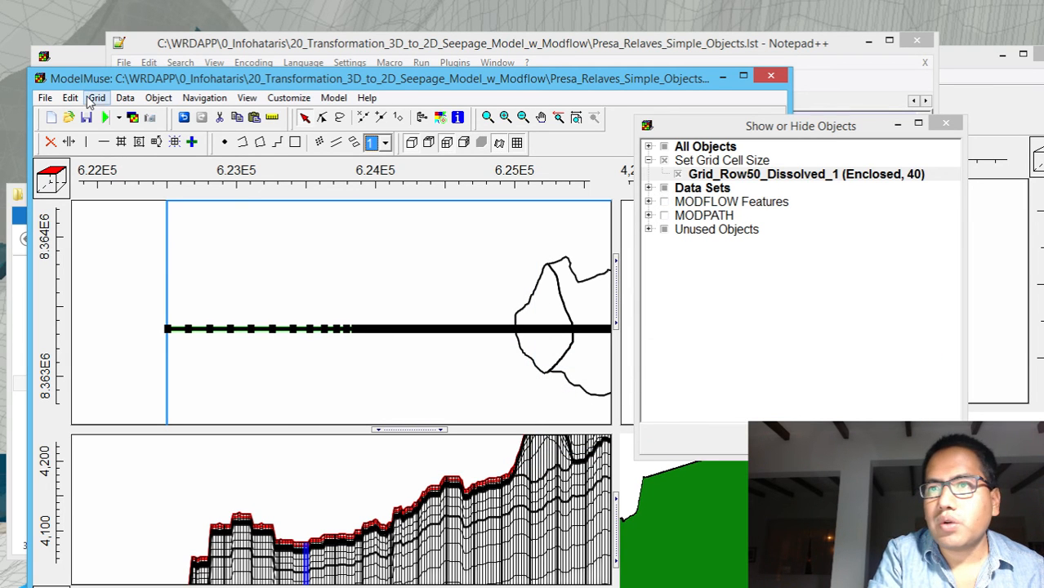
Save the model, accept archiving the remaining files, and deselect the grid row object
click(87, 119)
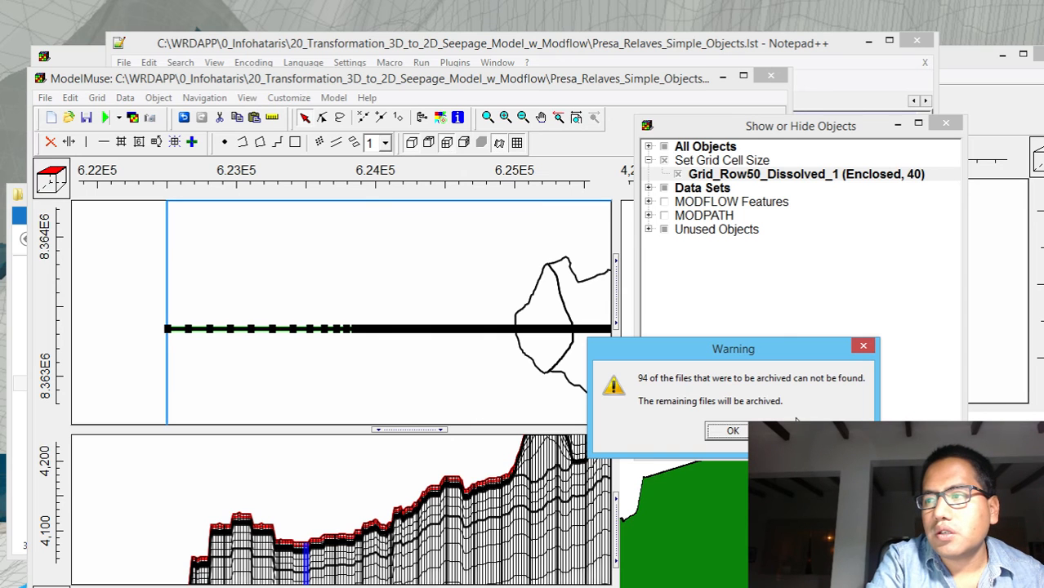
click(723, 431)
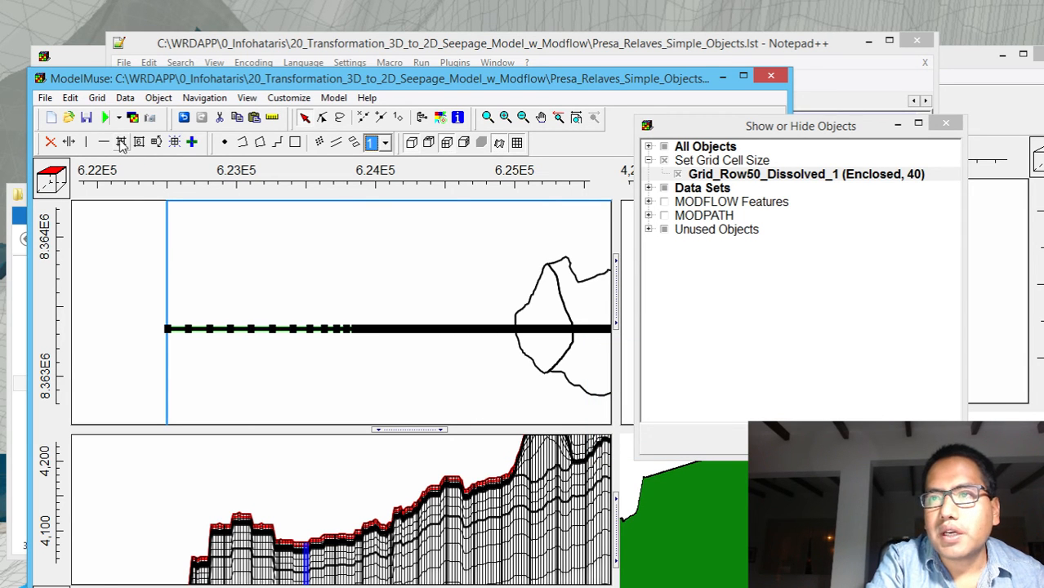
click(128, 326)
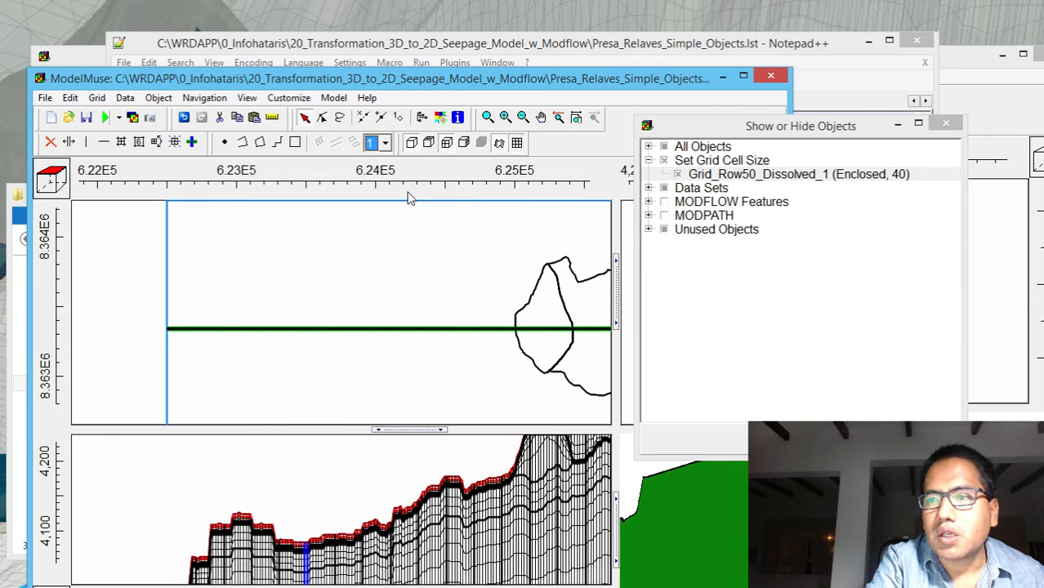
Check a range of downstream columns in the front cross-section with Subdivide grid cells, without subdividing
click(539, 118)
drag(396, 523, 390, 456)
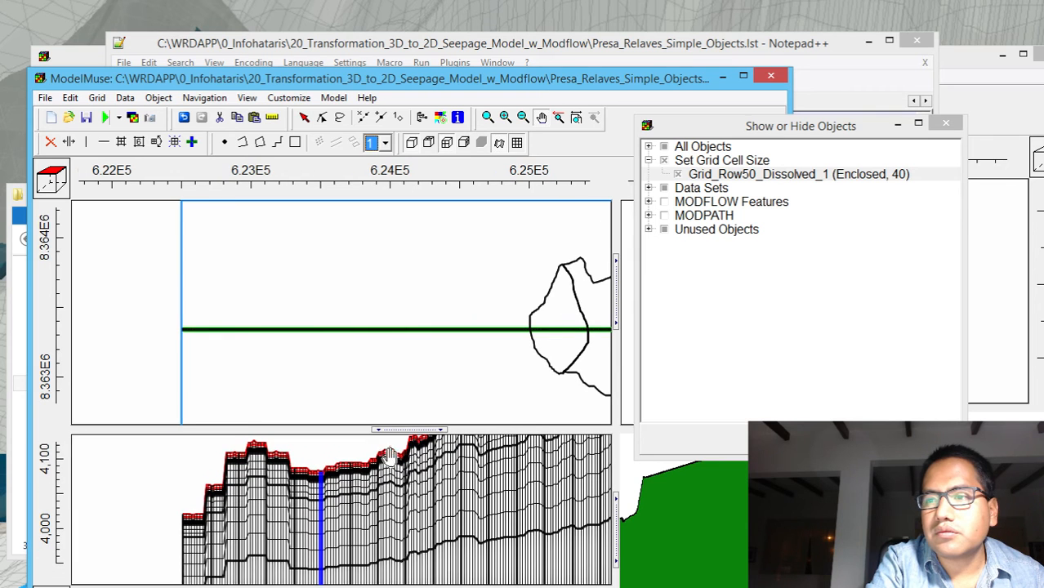
click(121, 142)
drag(214, 540, 408, 574)
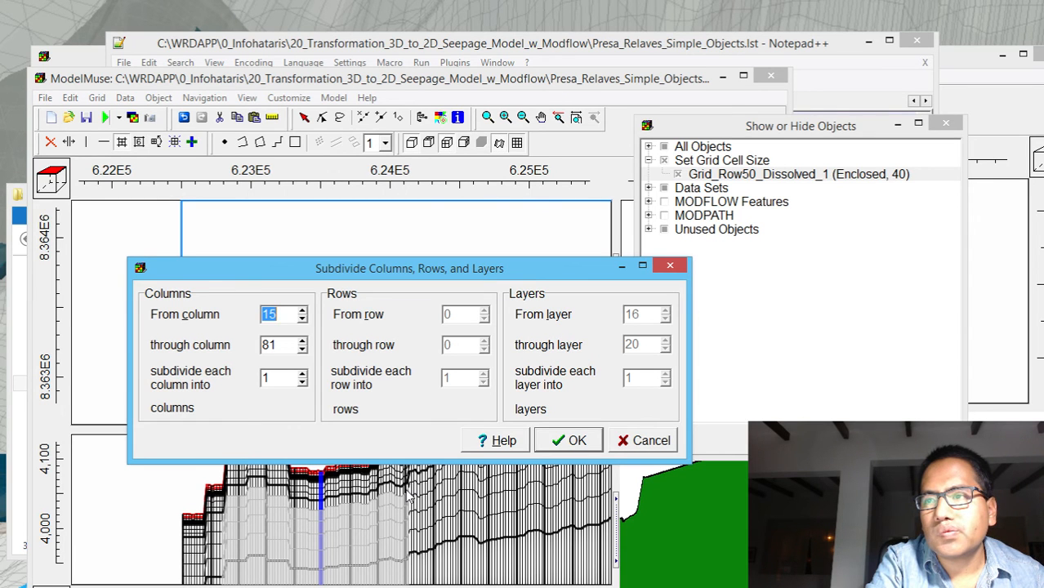
click(663, 265)
click(139, 143)
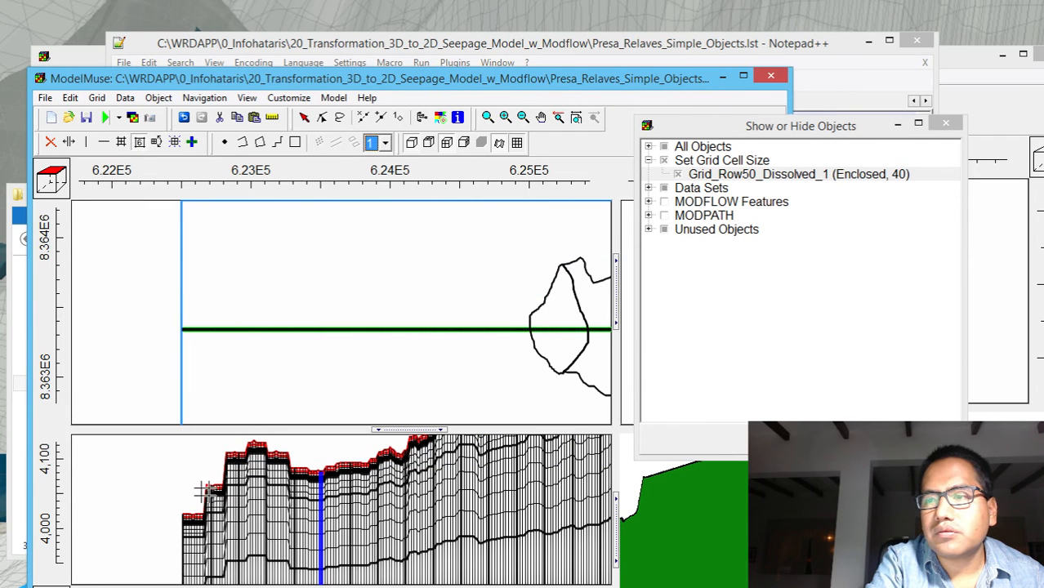
drag(214, 492, 372, 554)
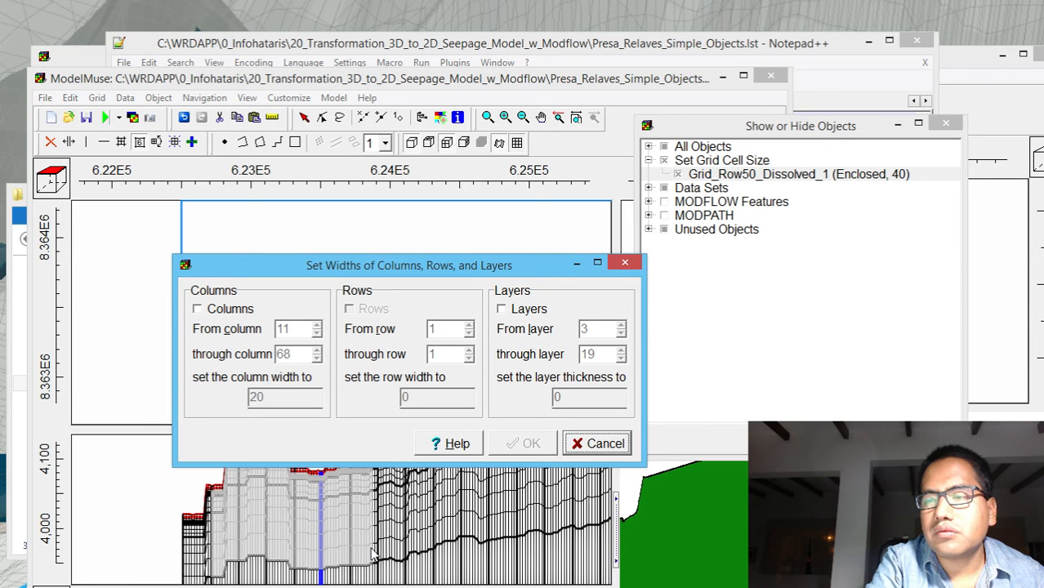
click(621, 262)
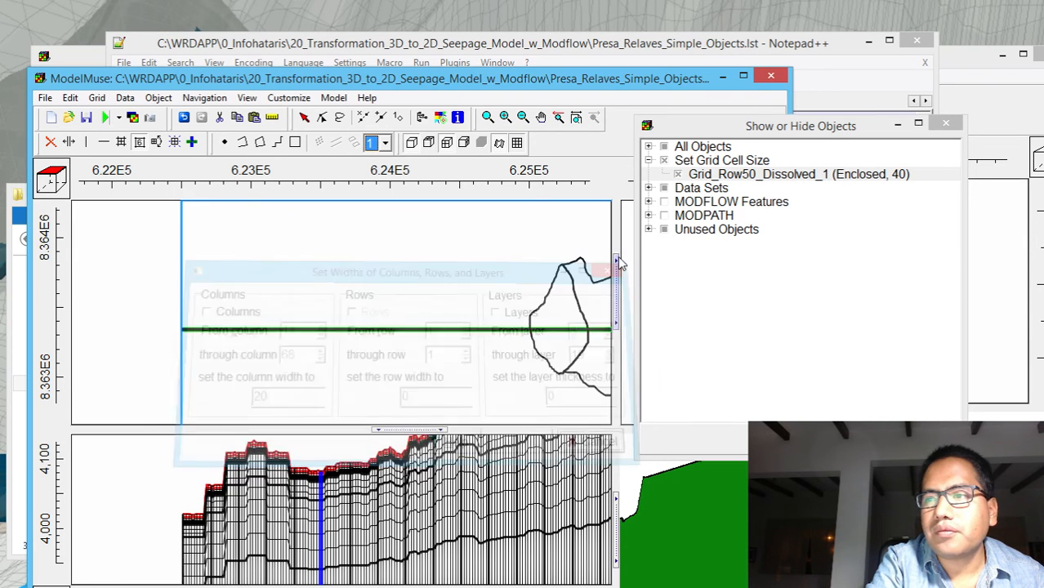
click(174, 143)
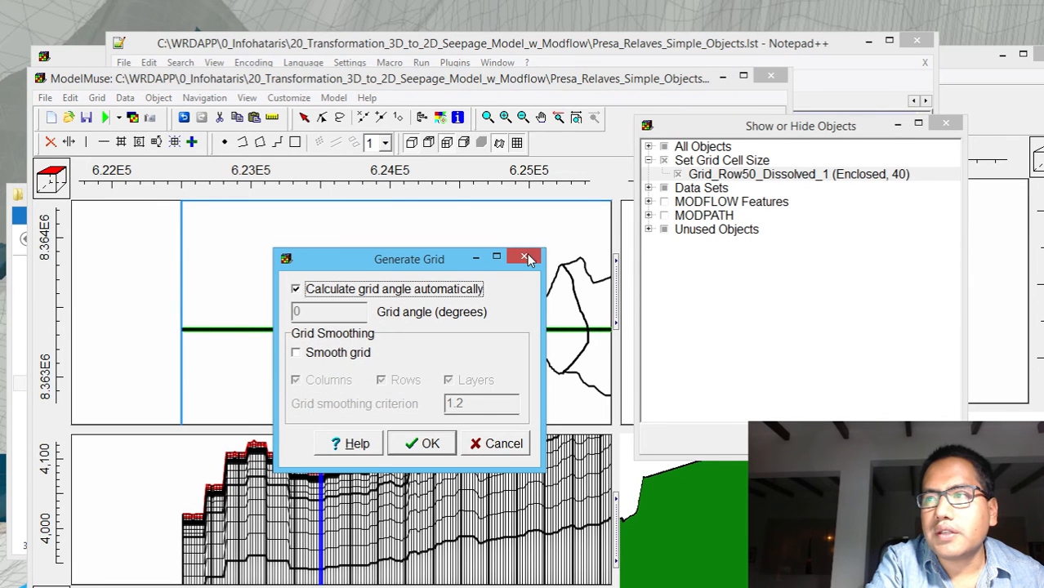
click(525, 258)
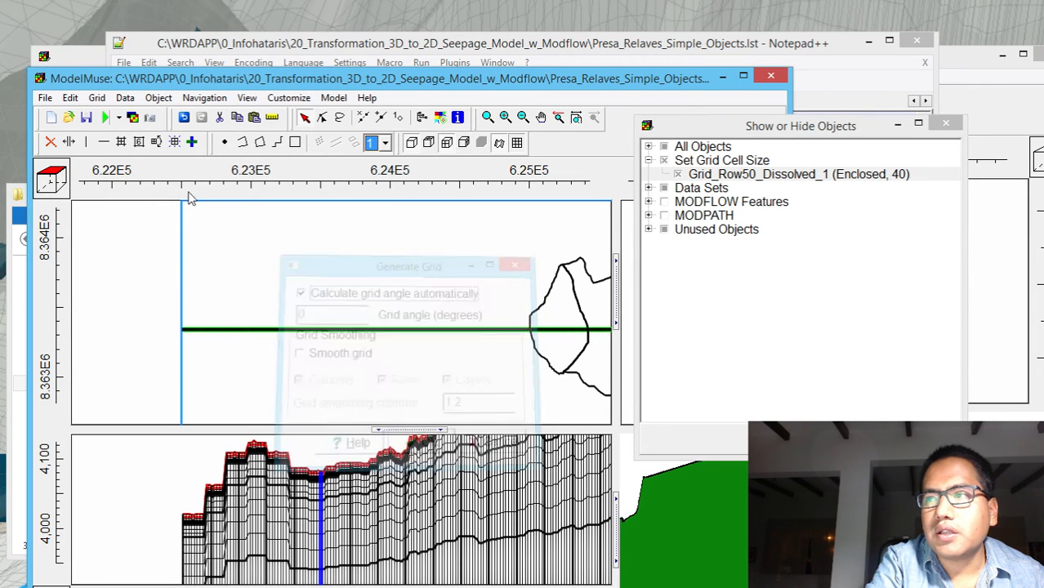
click(123, 143)
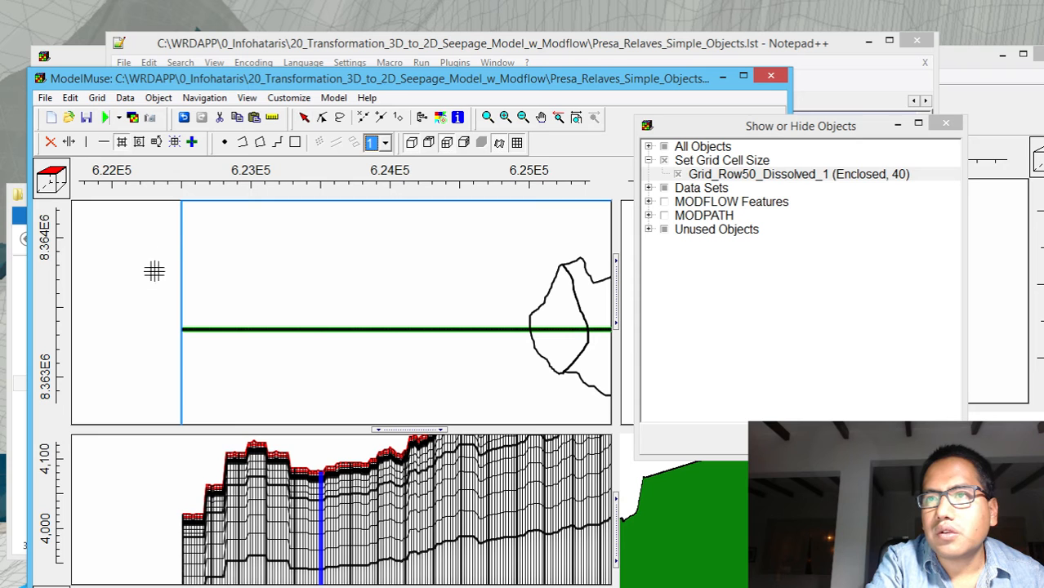
click(139, 143)
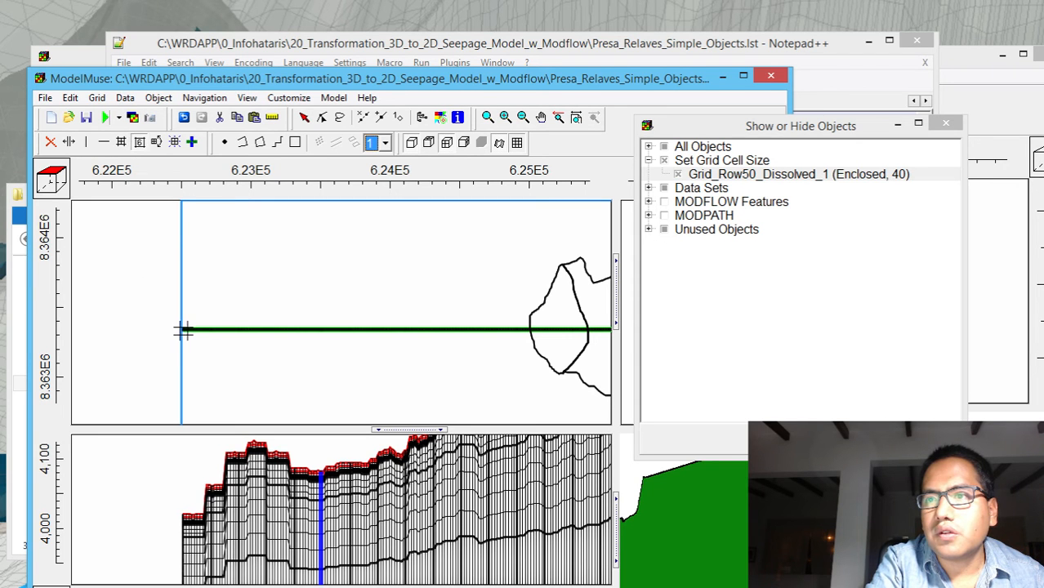
click(363, 315)
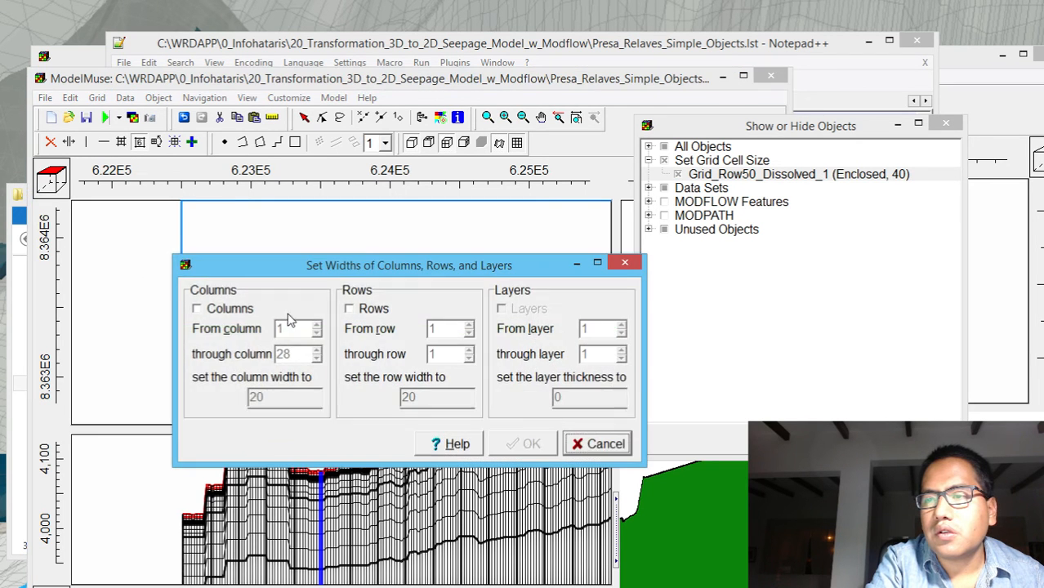
click(625, 263)
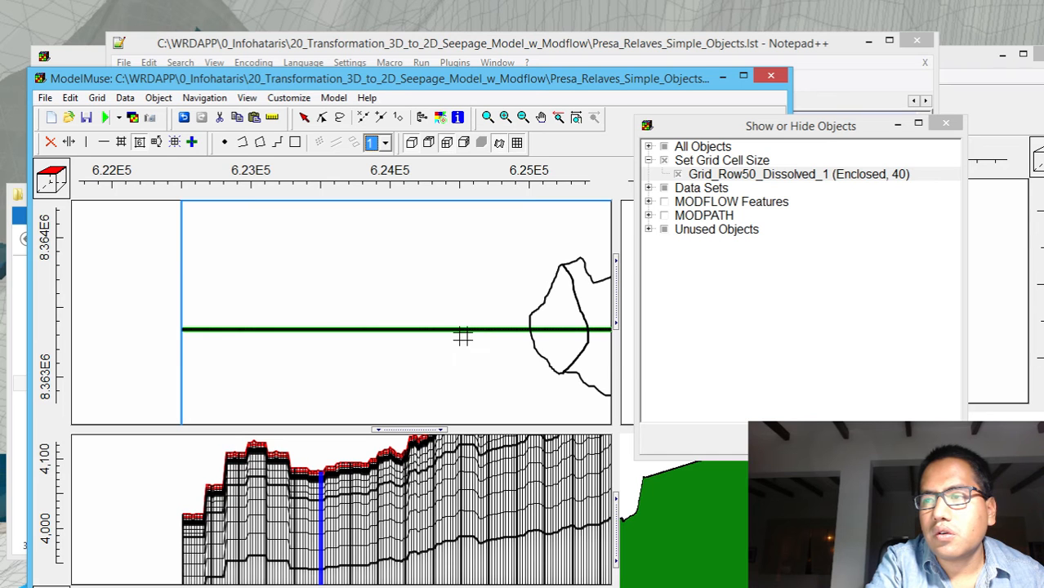
Hide the Grid_Row50_Dissolved_1 object of the Set Grid Cell Size group
click(679, 174)
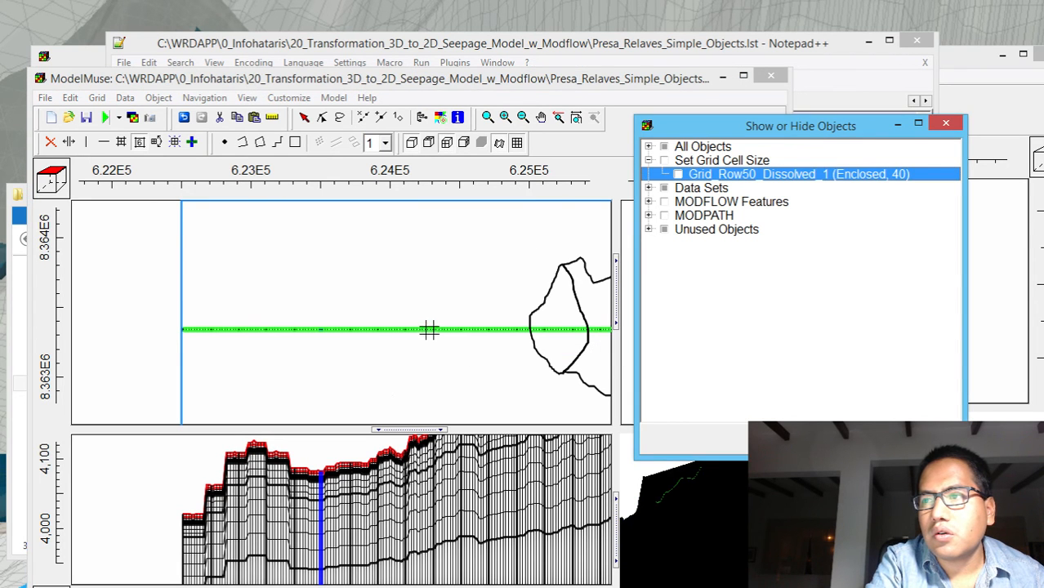
Set the width of columns 1 through 89 of the single-row grid to 50
drag(429, 328, 182, 326)
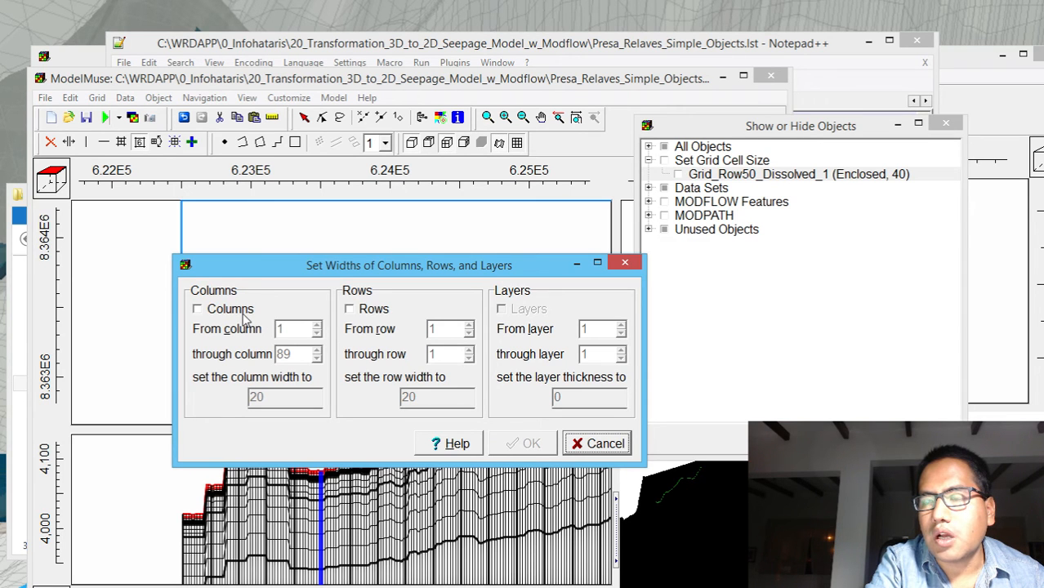
click(243, 313)
double_click(271, 395)
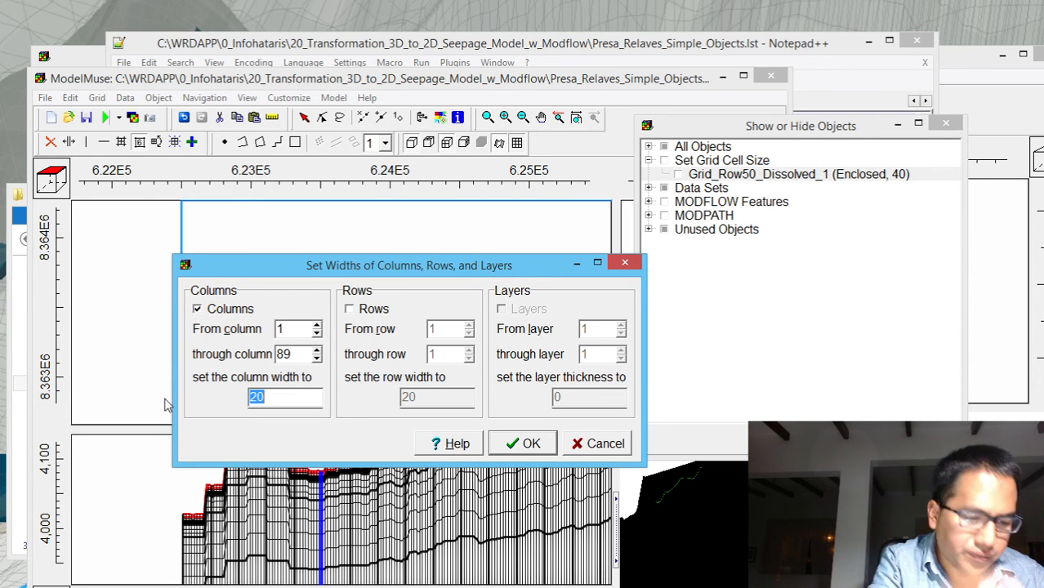
text(50)
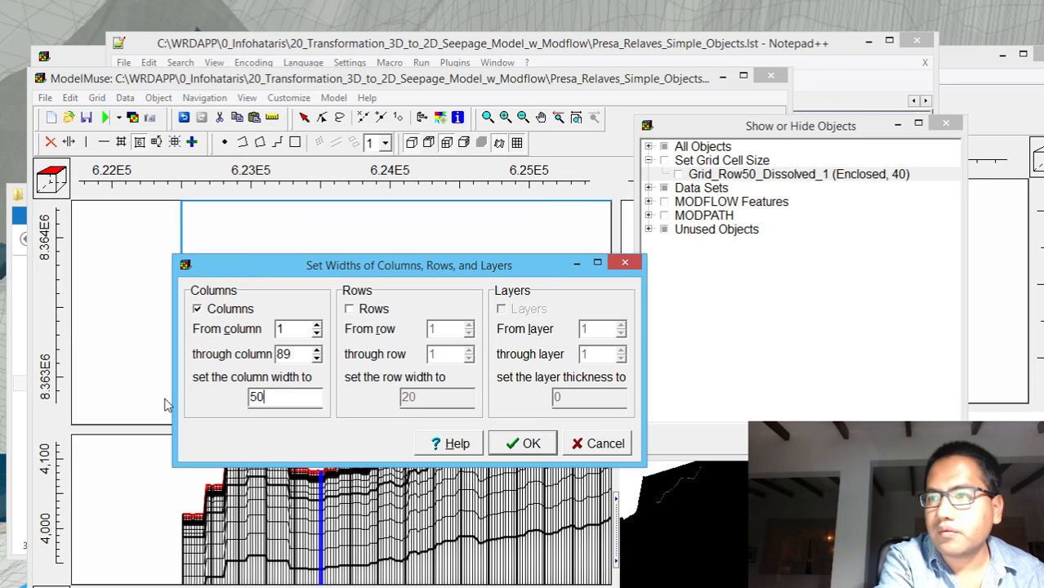
click(533, 446)
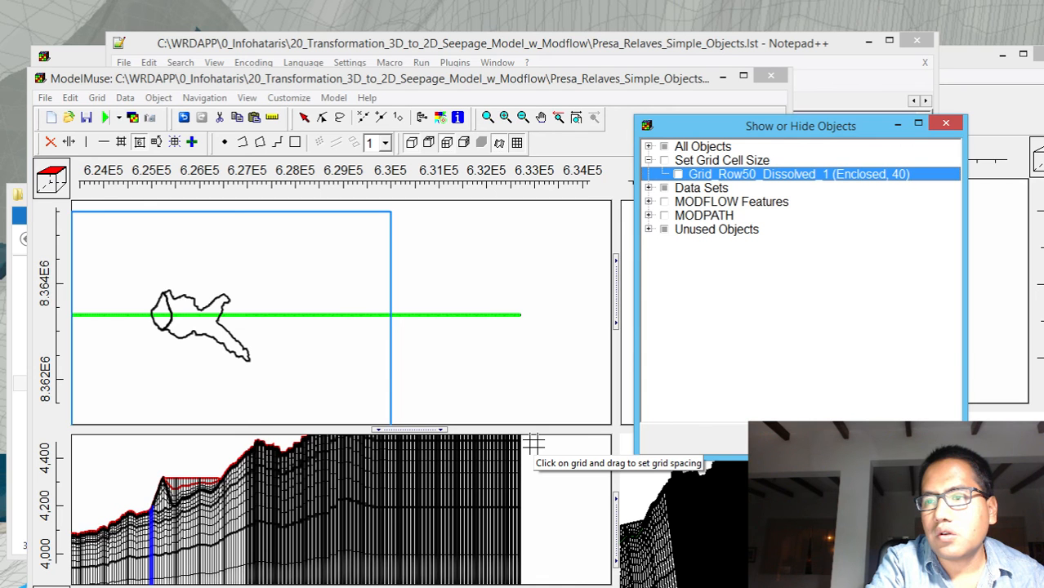
Check the widened grid in the front cross-section and undo the column width change
click(541, 118)
drag(233, 482, 426, 453)
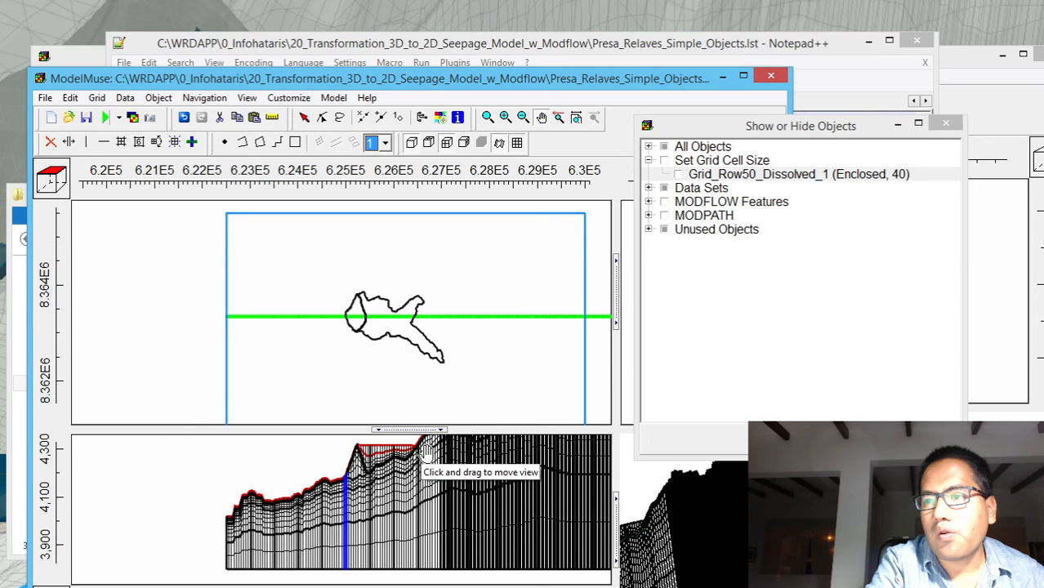
drag(475, 522, 392, 459)
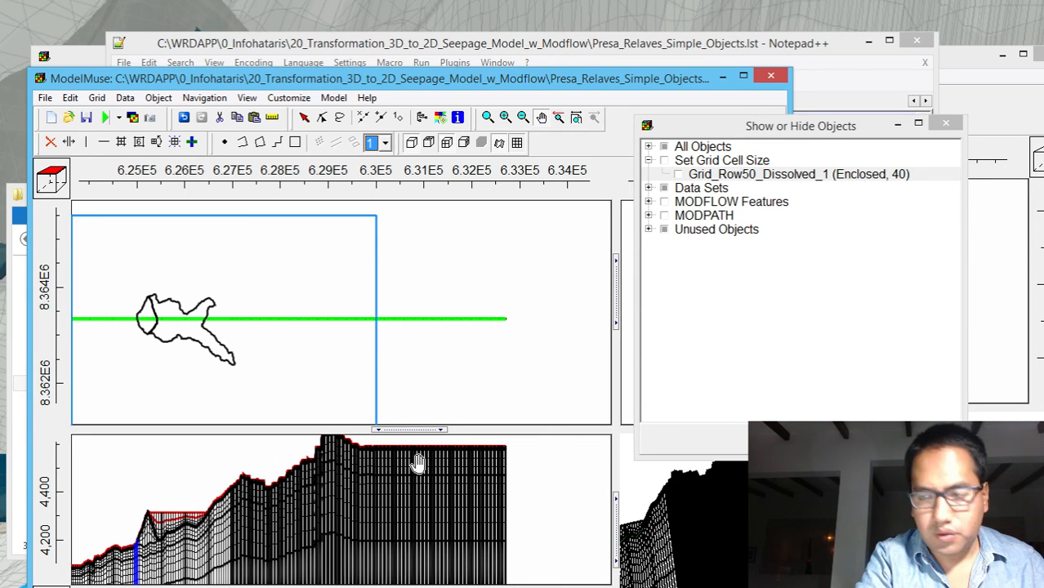
key(alt+Tab)
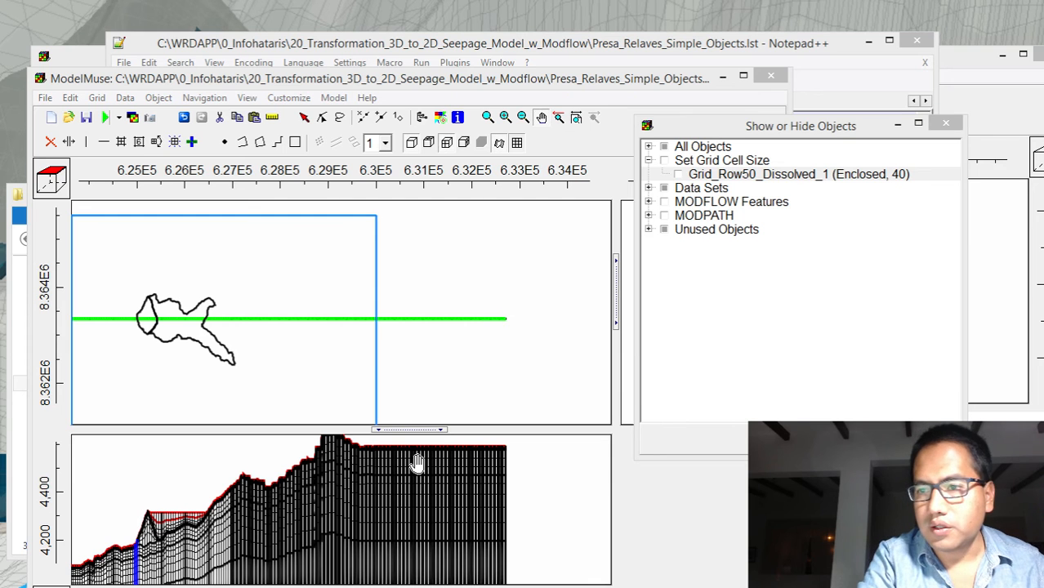
scroll(319, 518, up, 2)
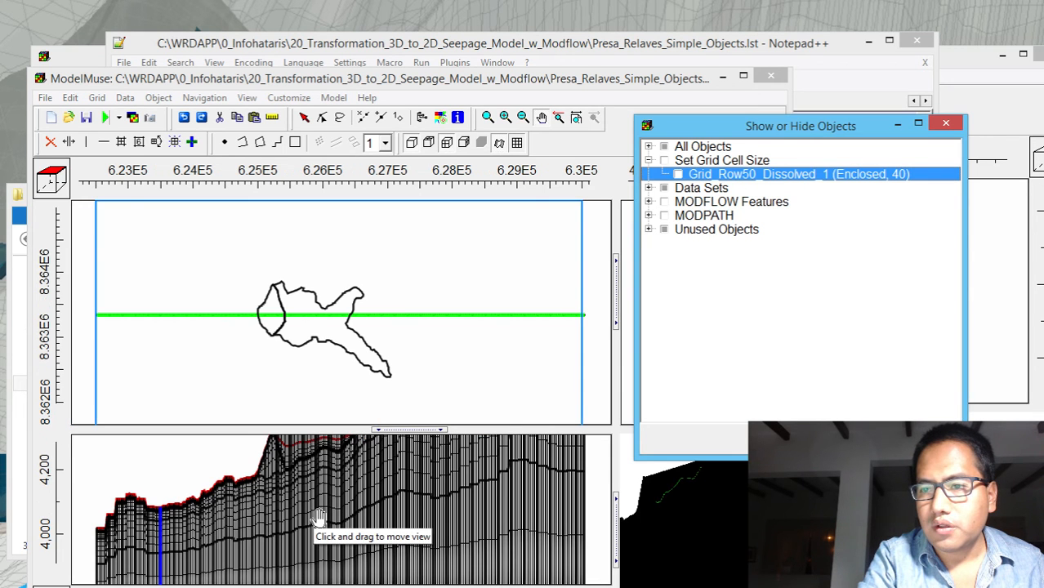
mouse_move(319, 518)
mouse_down()
mouse_move(323, 503)
mouse_move(365, 497)
mouse_move(307, 526)
mouse_move(310, 508)
mouse_up()
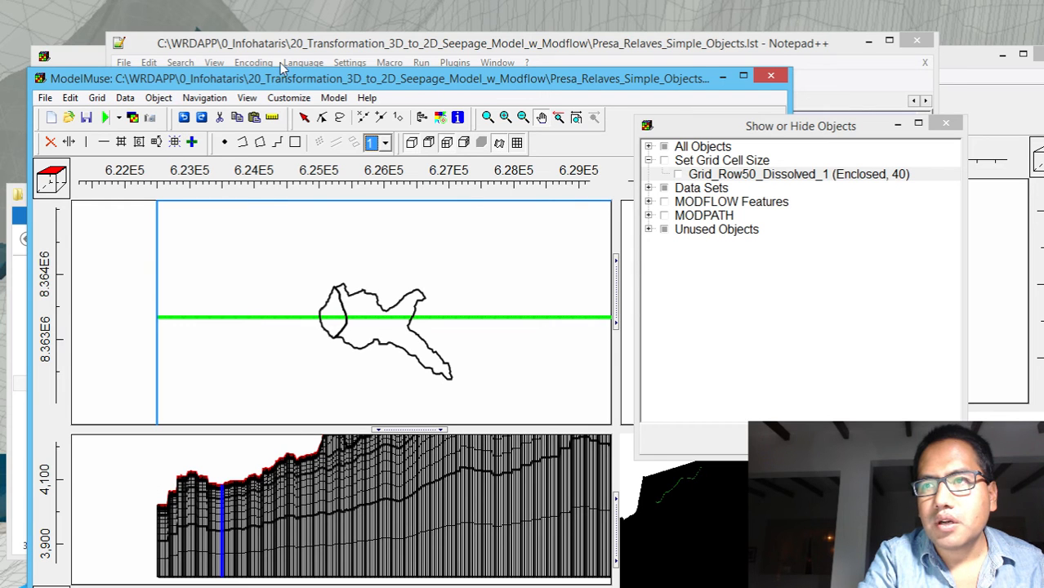
click(489, 119)
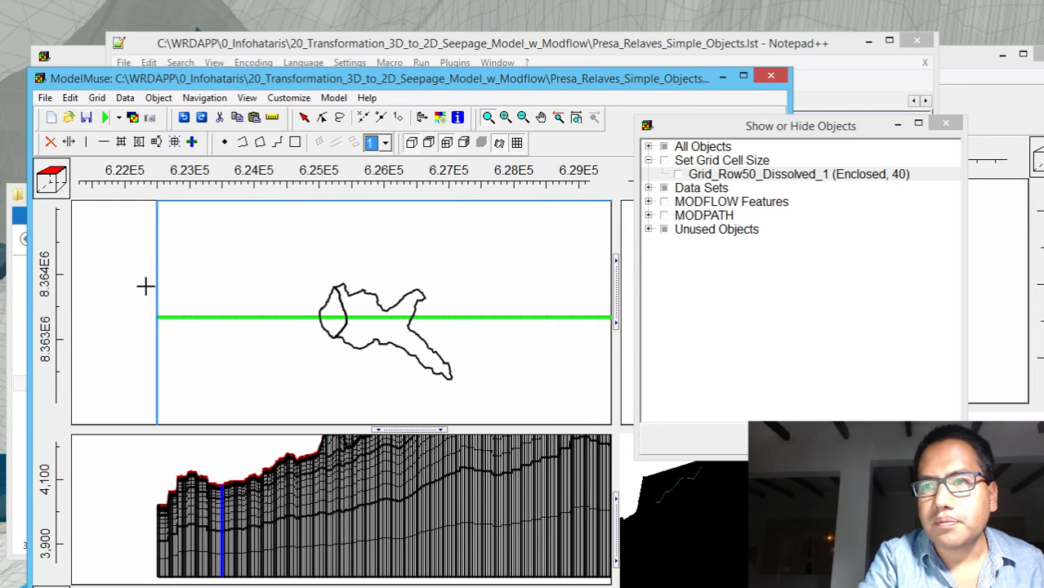
drag(145, 286, 342, 353)
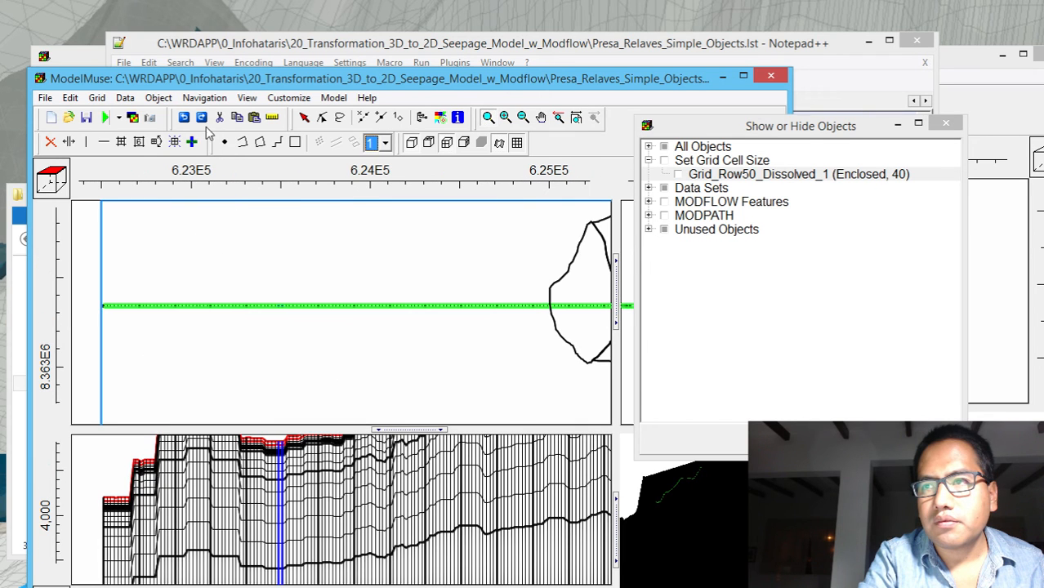
click(139, 141)
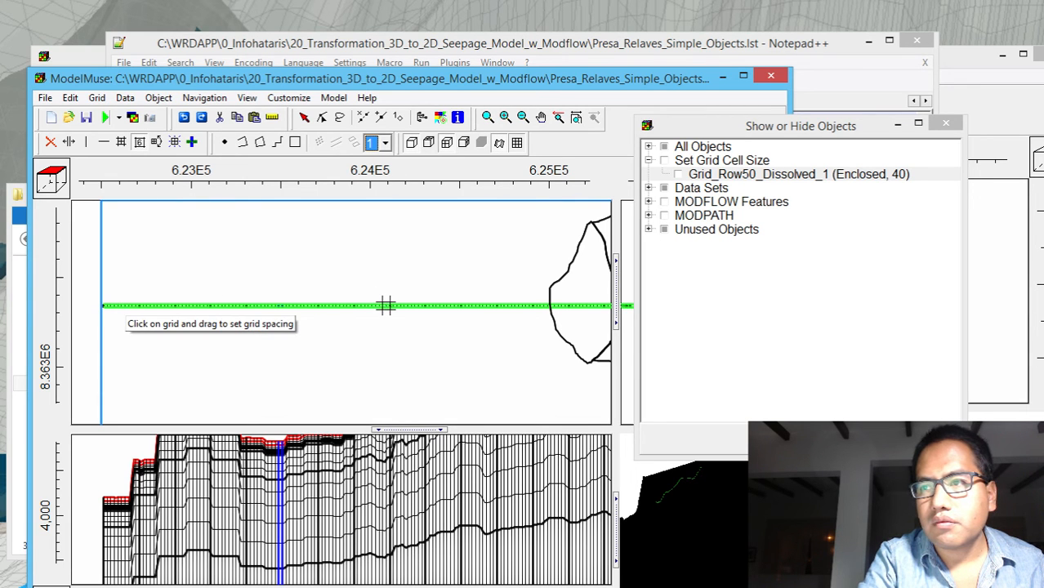
click(105, 306)
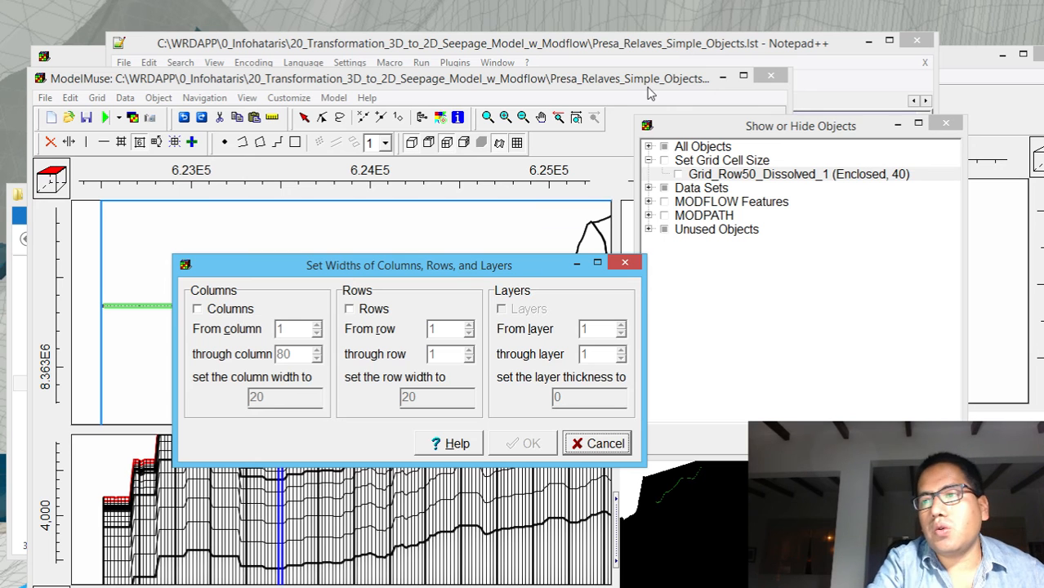
click(625, 262)
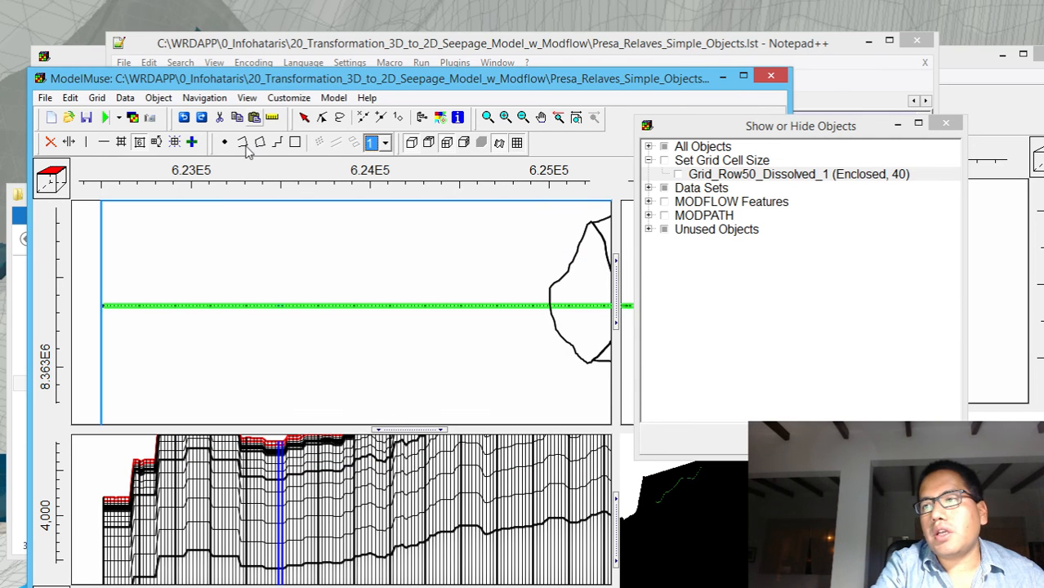
Try to generate the grid with the grid angle calculated automatically and without smoothing
click(174, 142)
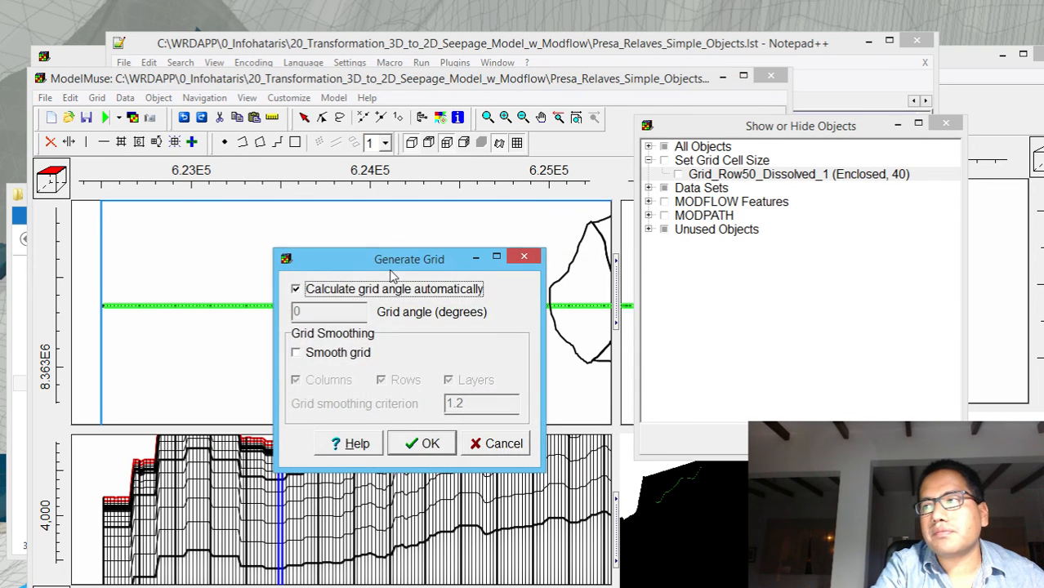
click(421, 443)
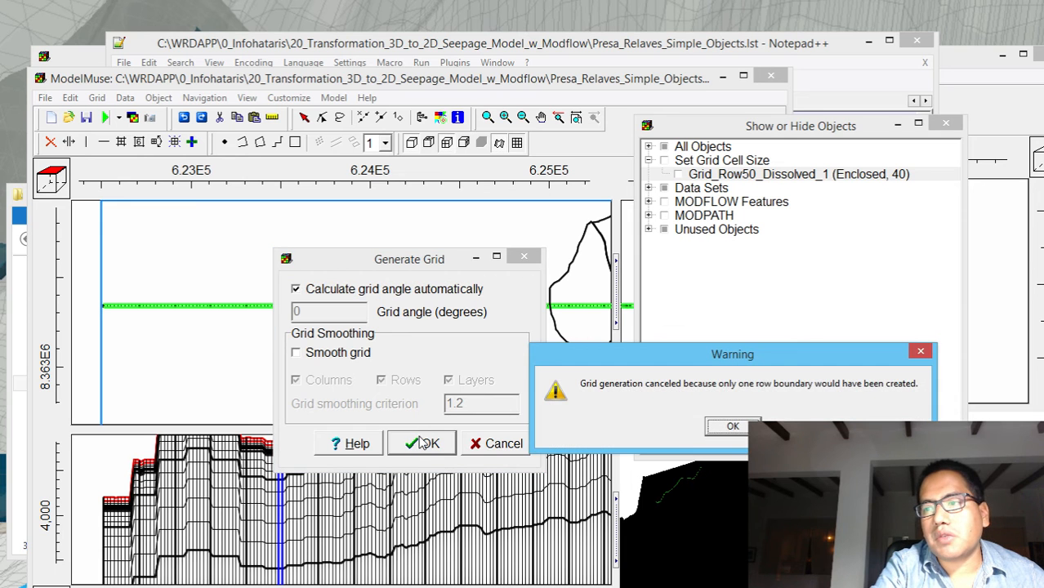
click(732, 426)
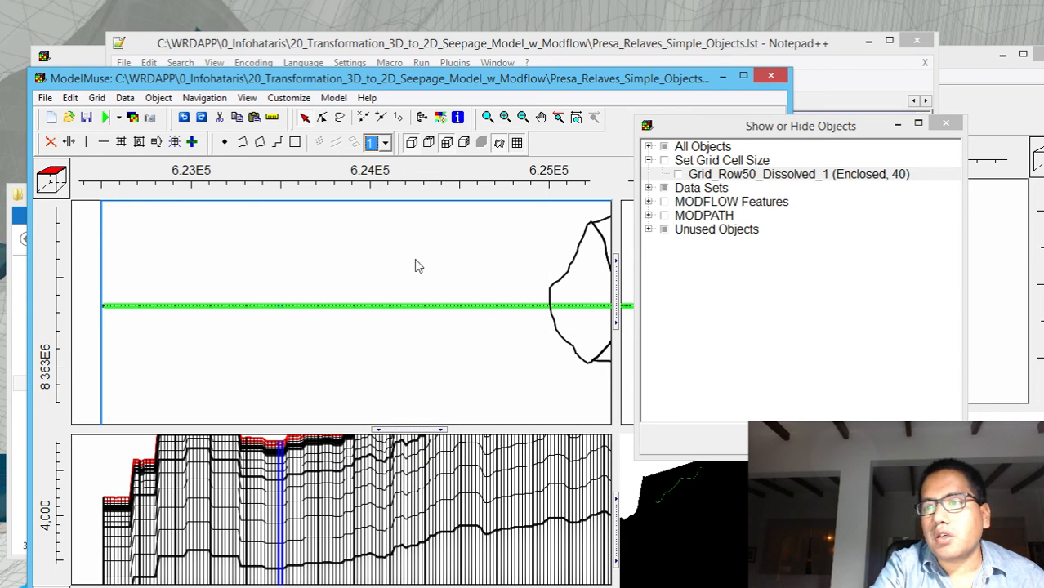
Examine the grid columns along the front cross-section, from the downstream side past the dam to the far end of the grid
click(540, 117)
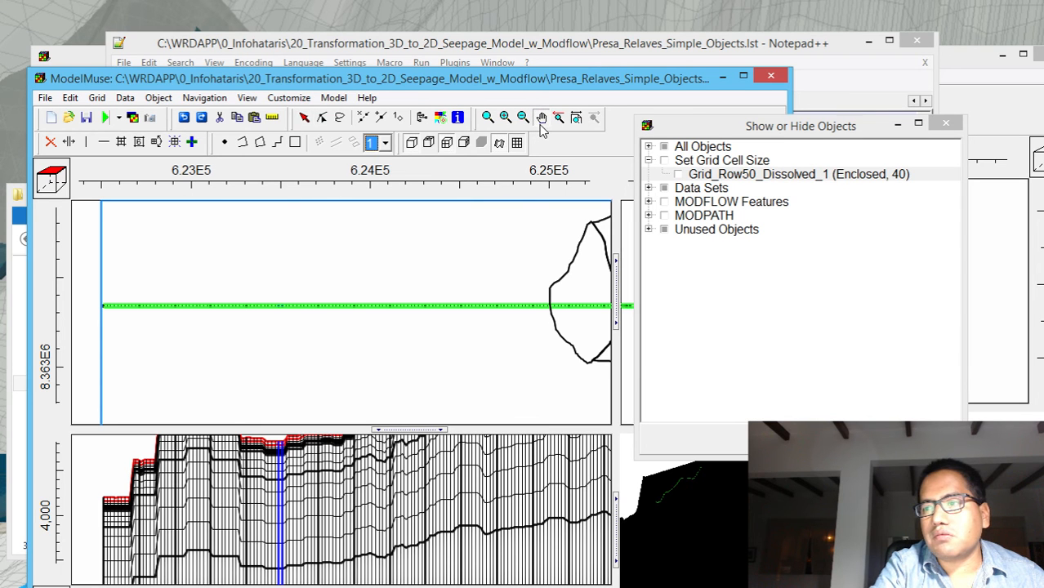
drag(478, 478, 339, 569)
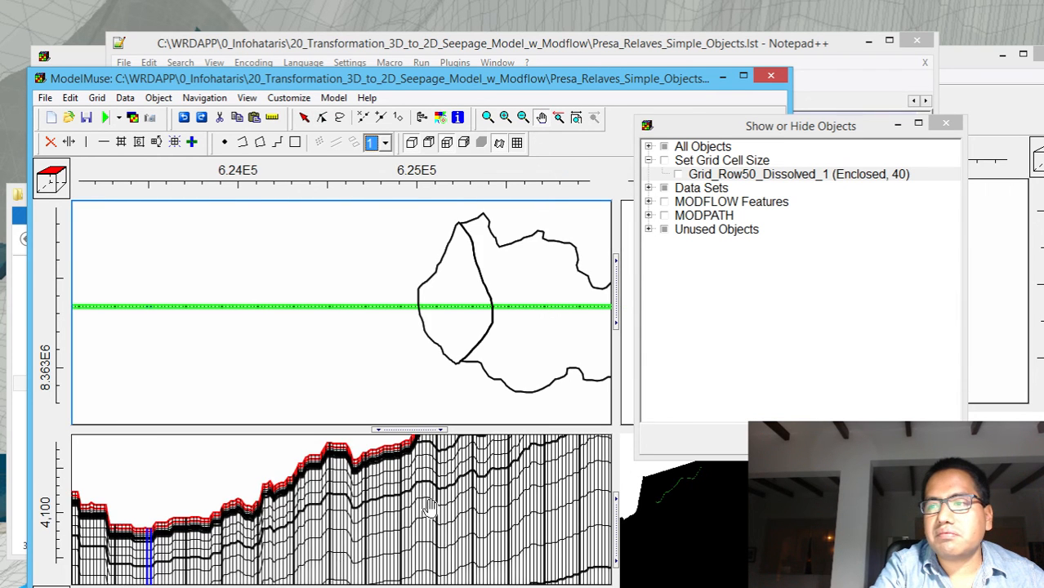
drag(428, 507, 260, 502)
drag(391, 460, 352, 540)
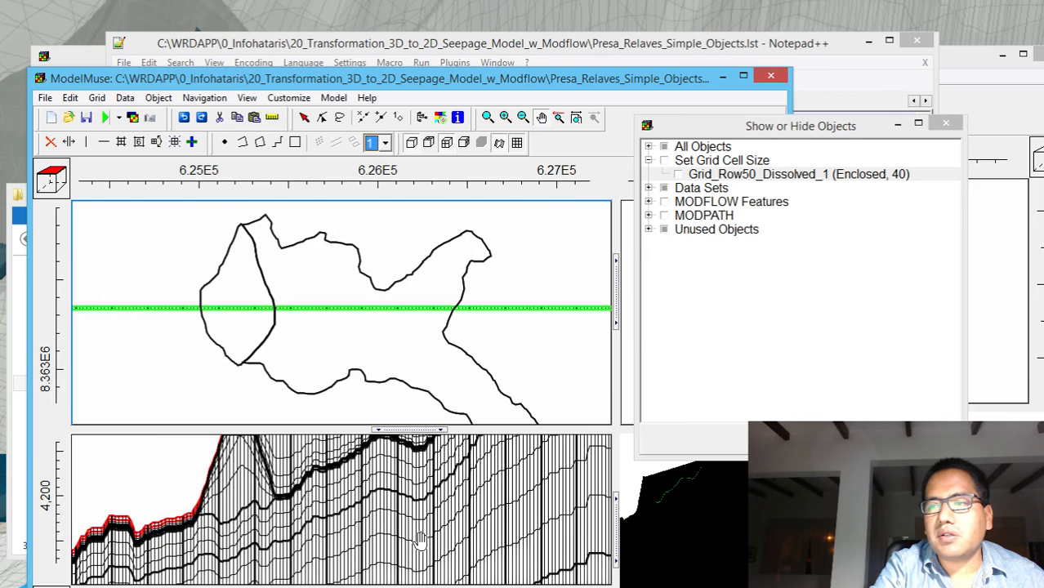
drag(419, 541, 239, 432)
drag(380, 500, 168, 488)
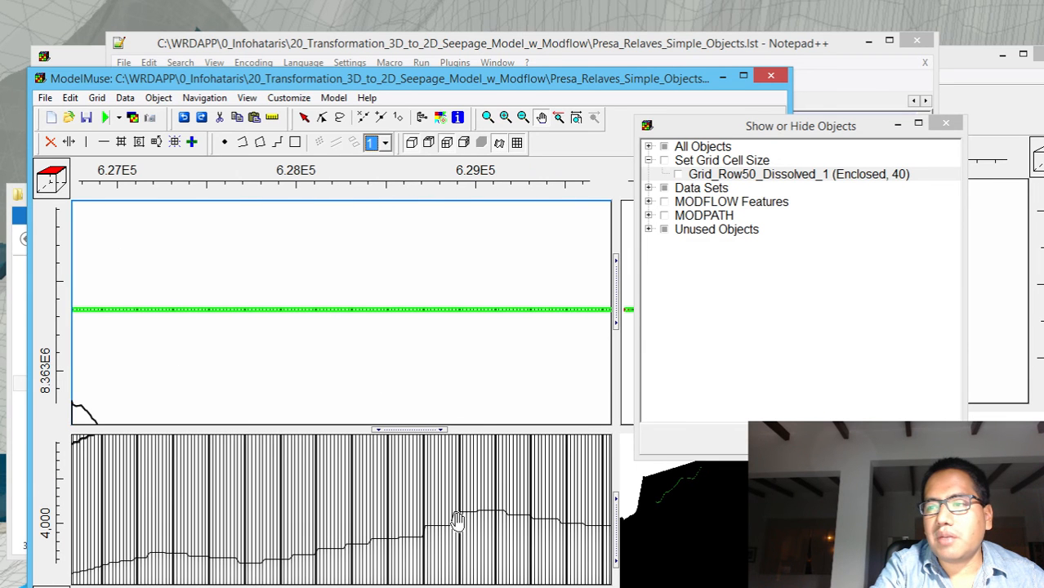
click(524, 117)
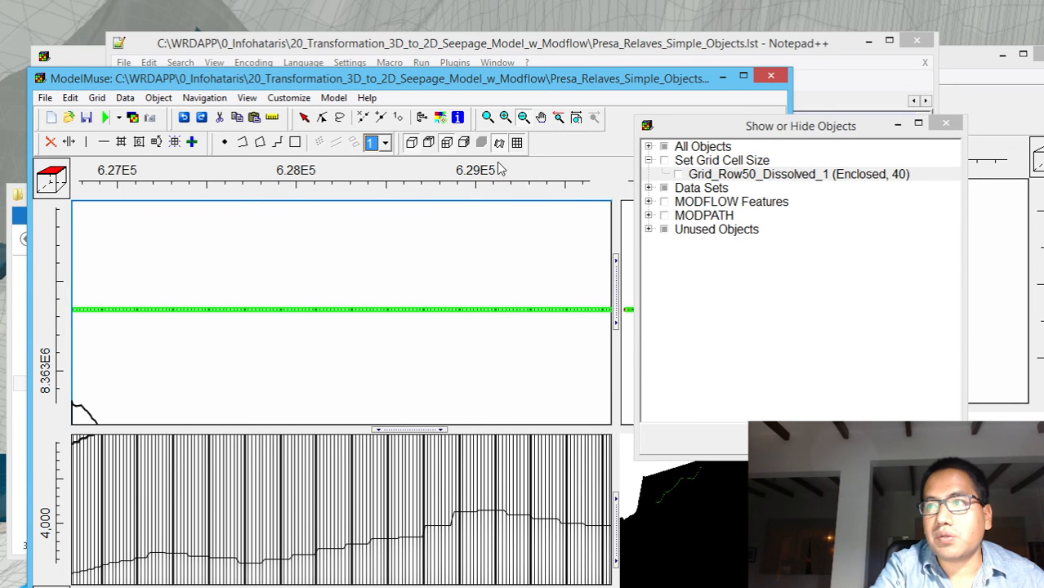
click(186, 430)
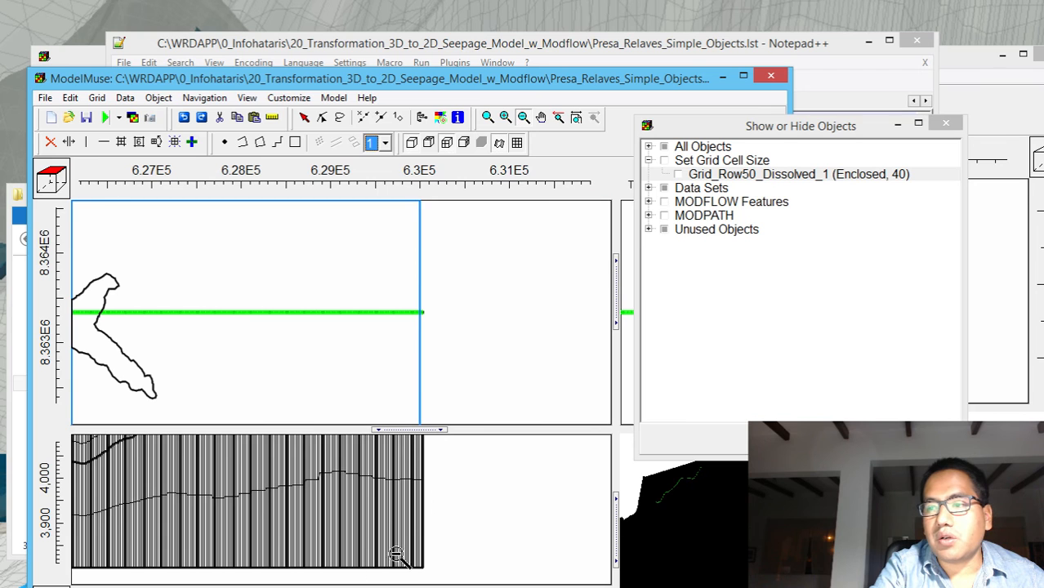
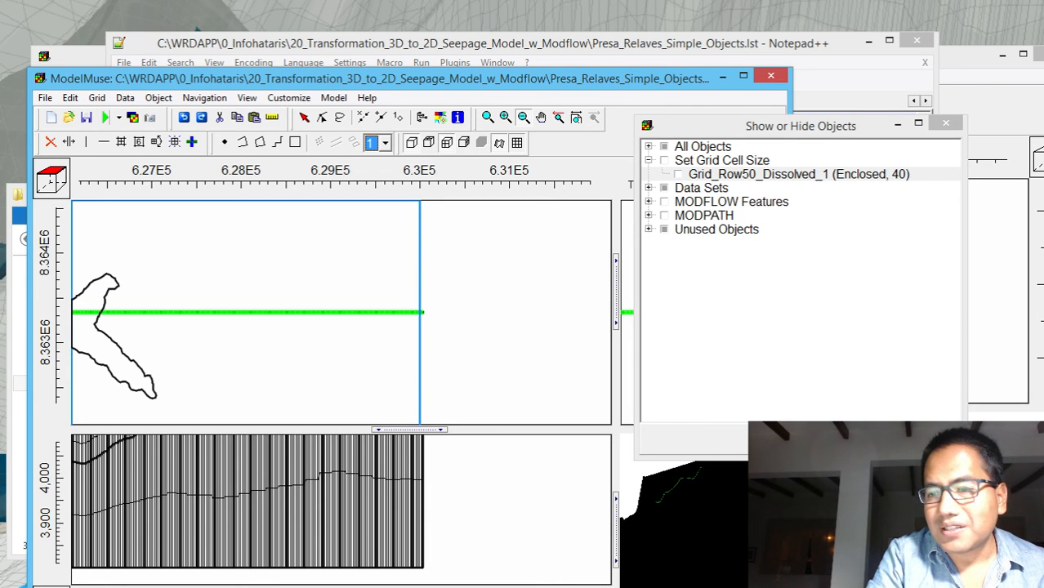
key(alt+Tab)
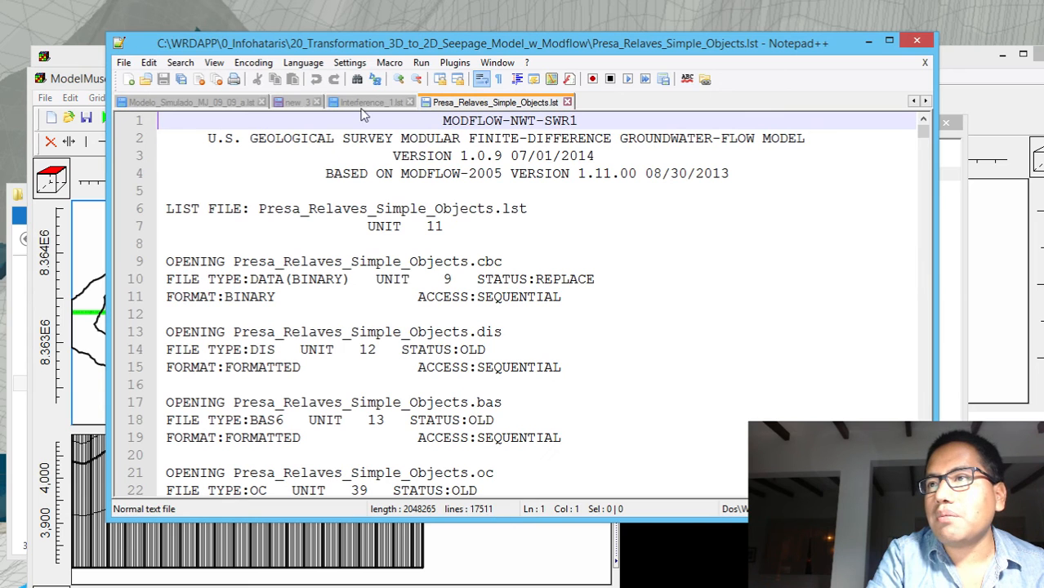
click(305, 102)
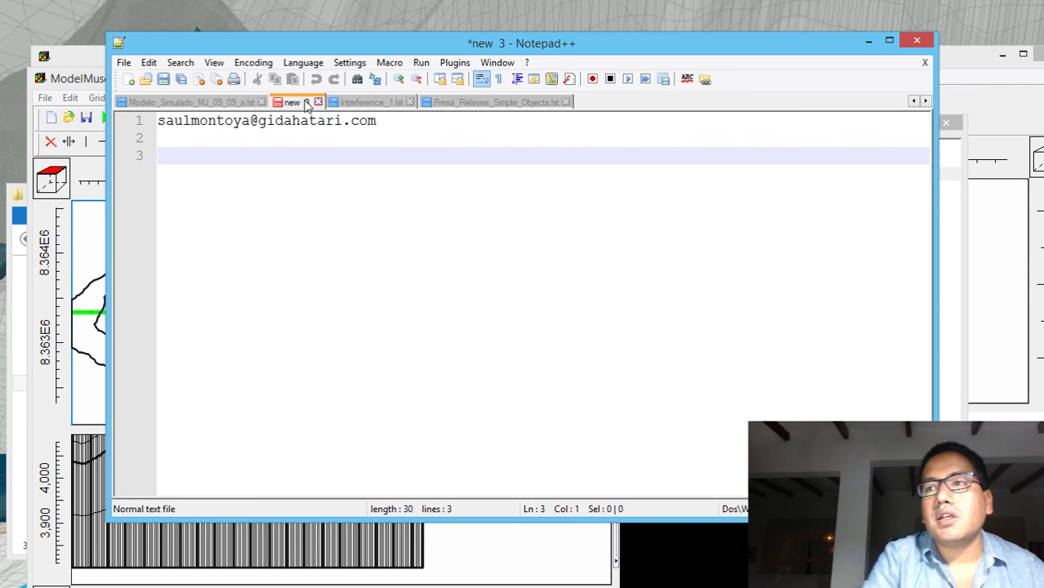
click(868, 42)
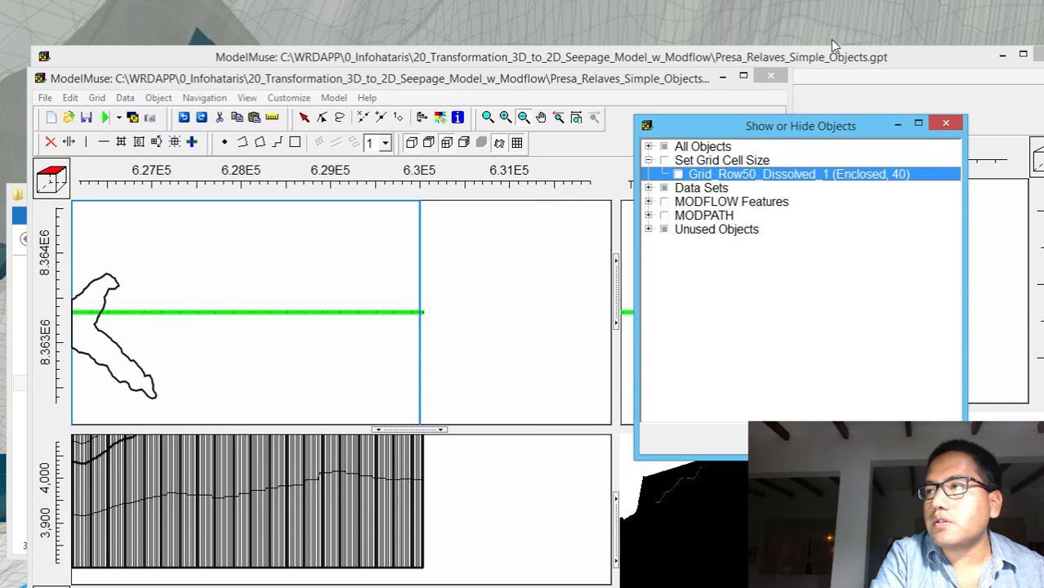
Export the MODFLOW input files as Presa_Relaves_Simple_Objects_Slice with model execution enabled and run the model
click(105, 117)
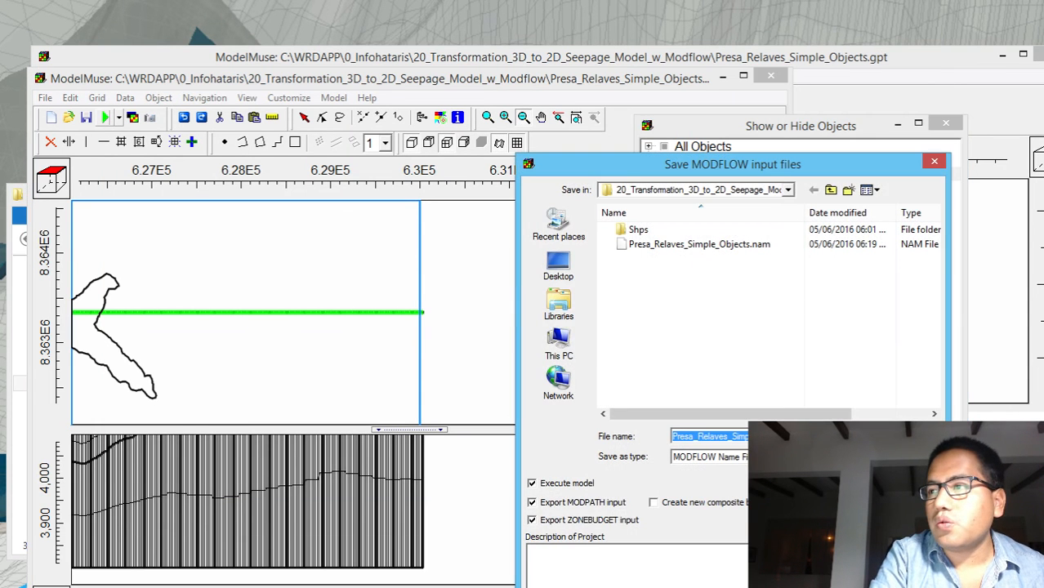
click(904, 436)
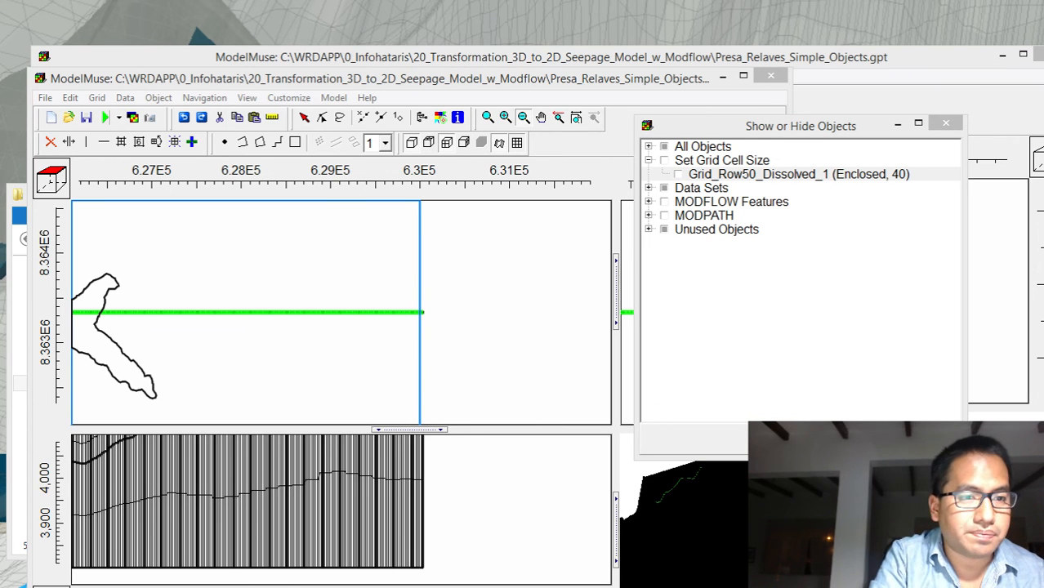
drag(0, 217, 641, 302)
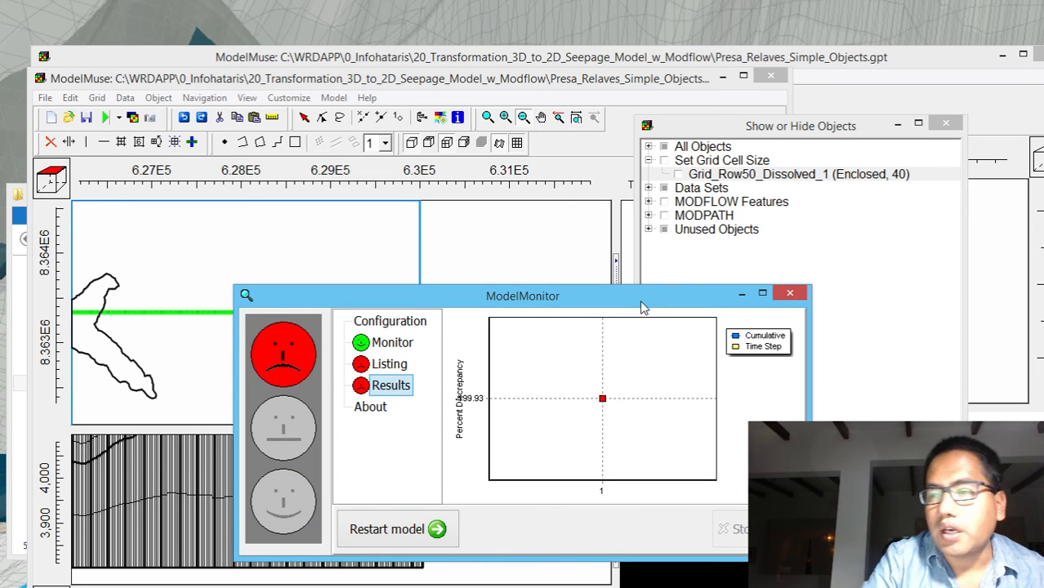
Close the run monitor and review the volumetric budget and percent discrepancy at the end of the Slice listing file
click(789, 293)
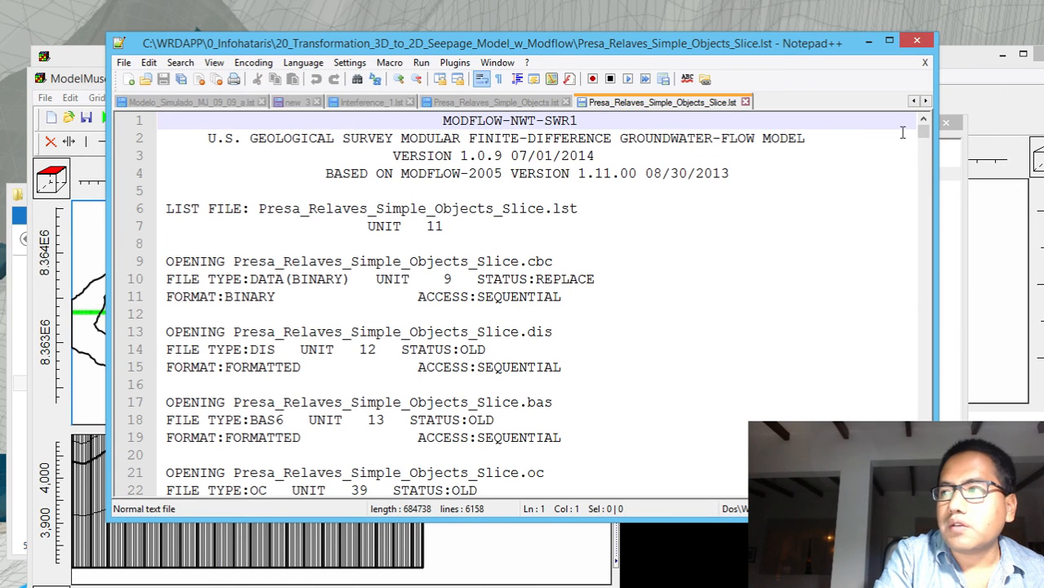
drag(922, 140, 923, 488)
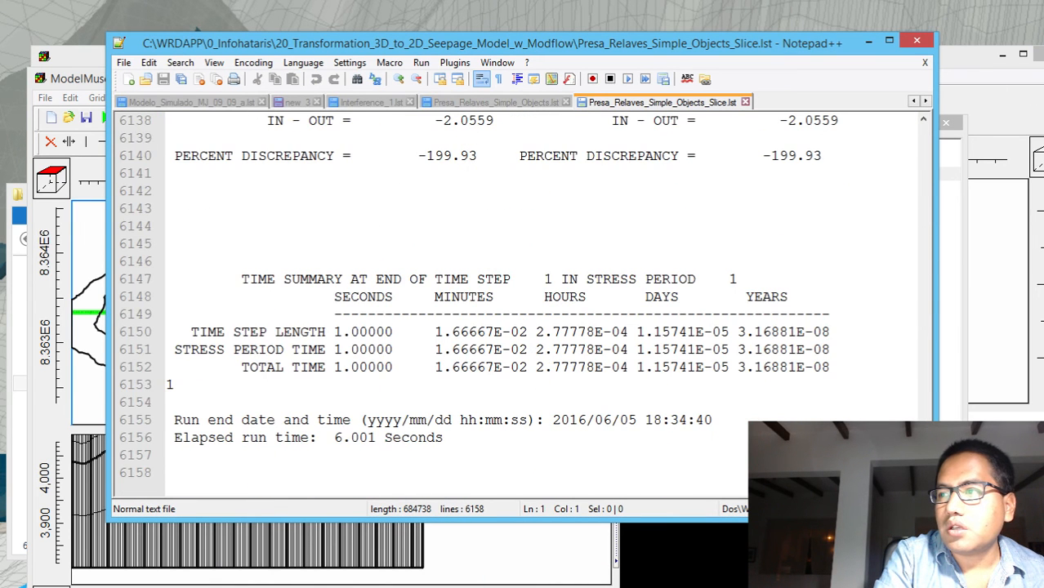
drag(923, 121, 923, 120)
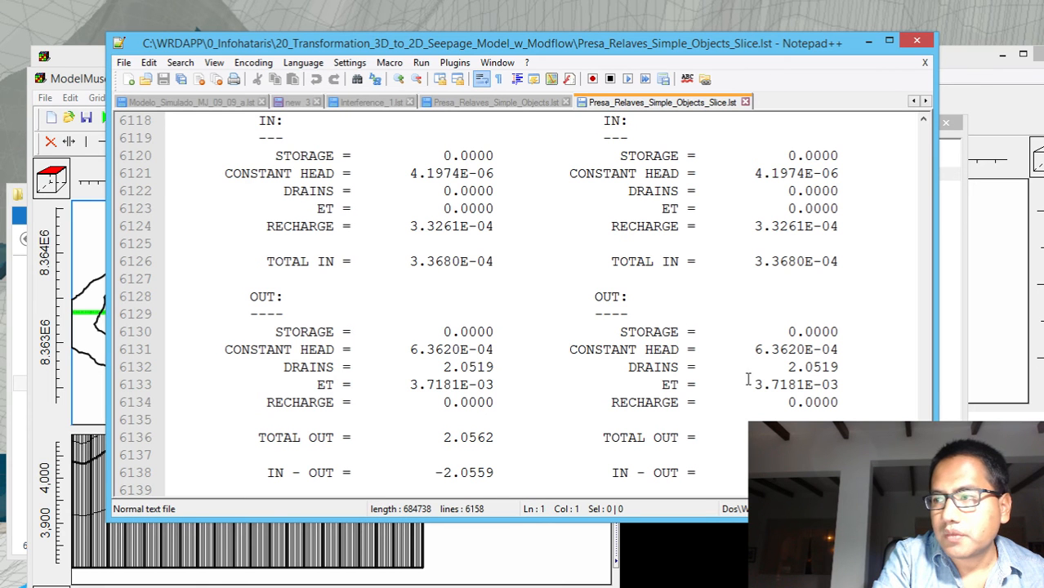
click(915, 41)
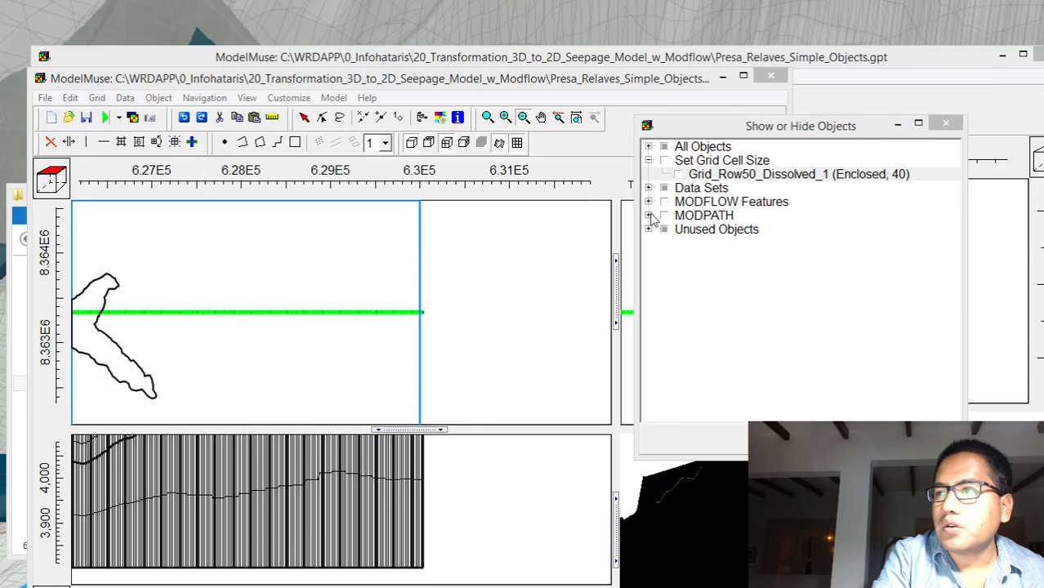
Show the Channel_Network_Cut_1_1 object of the Drain package and set its drain conductance to 0.001
click(648, 202)
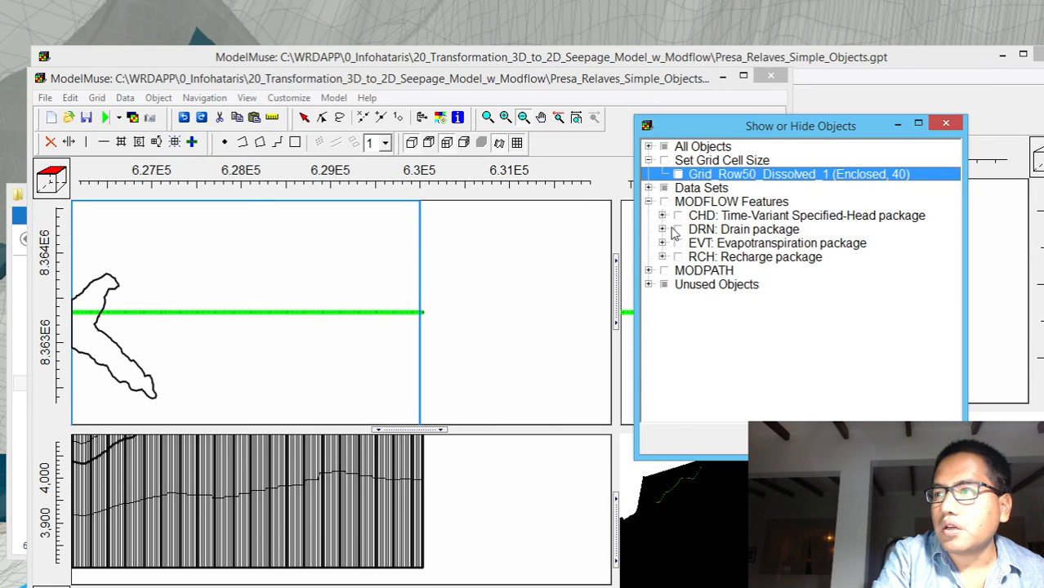
click(661, 229)
click(676, 229)
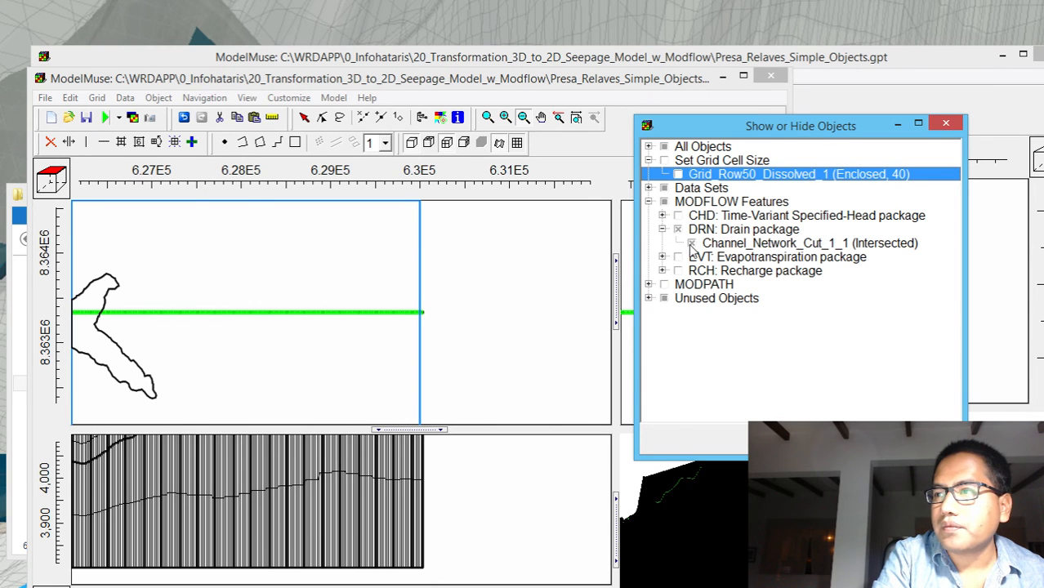
double_click(723, 244)
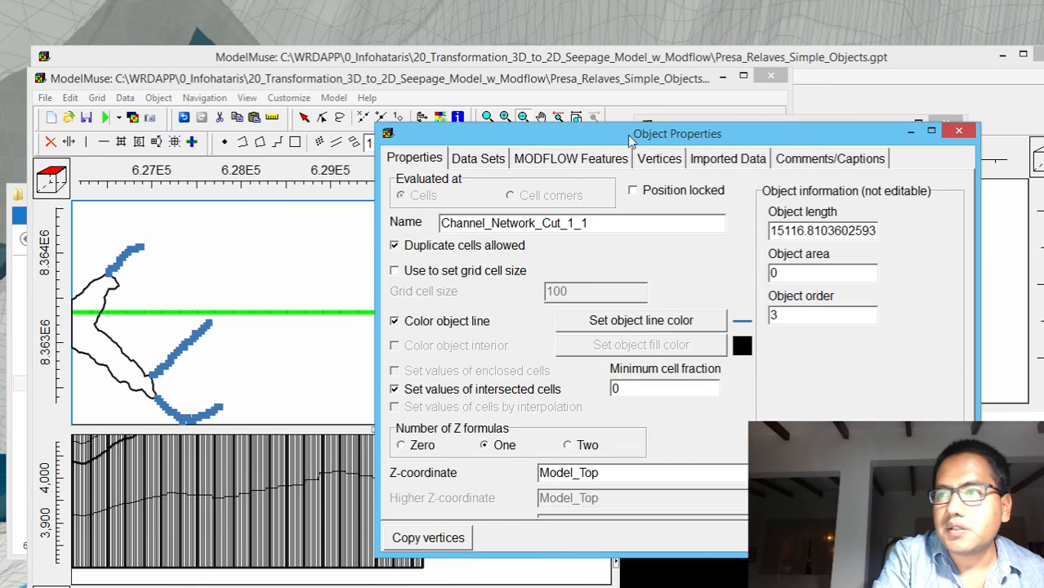
click(585, 161)
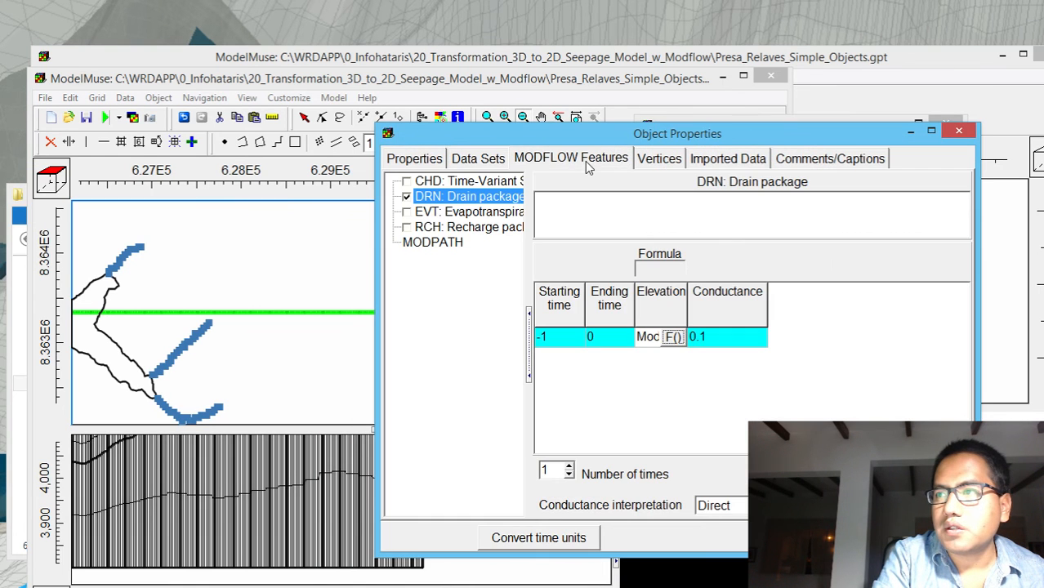
click(722, 343)
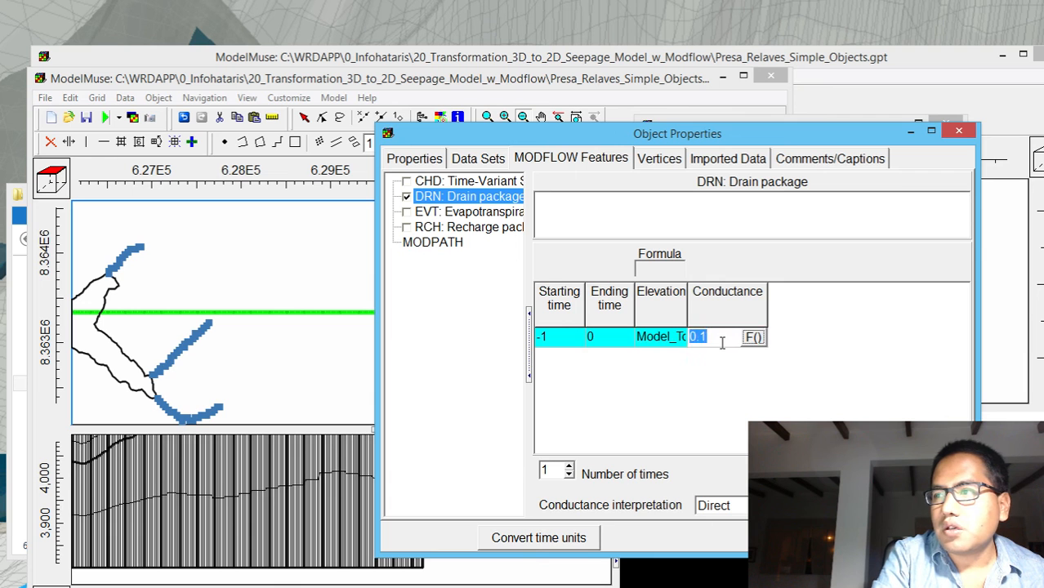
text(0.001)
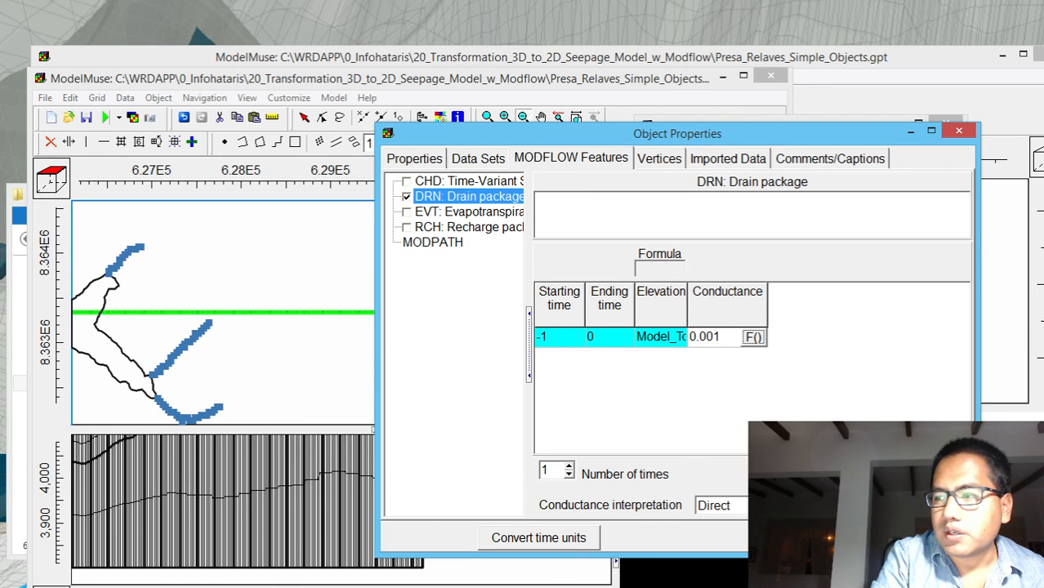
key(Return)
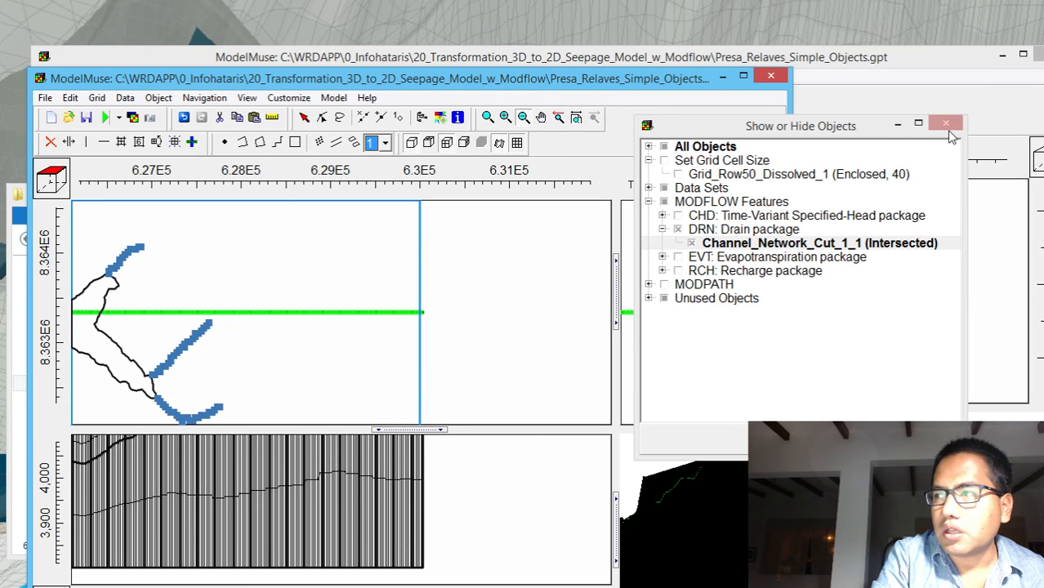
click(945, 124)
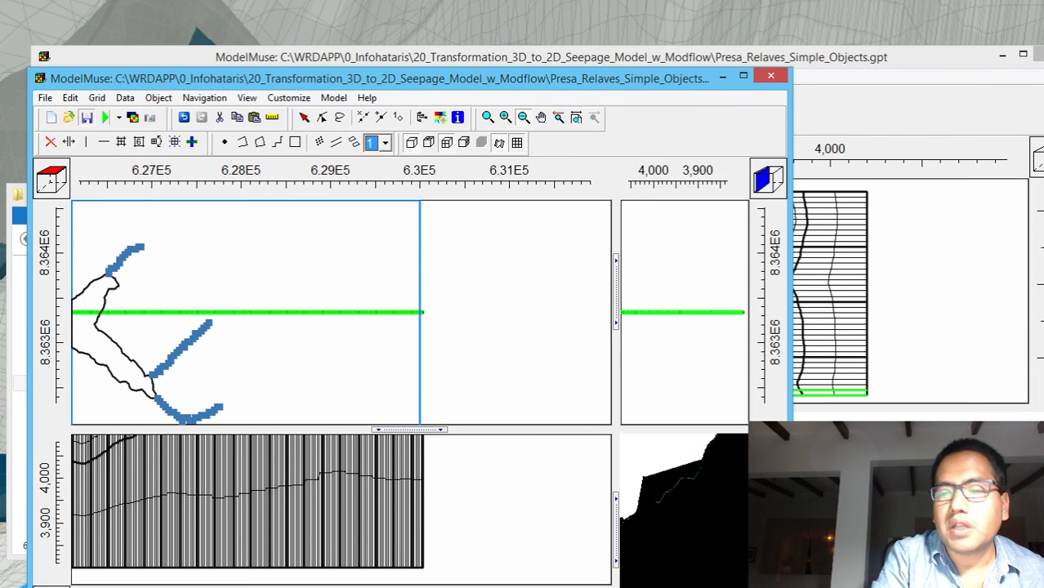
Close the project folder window and continue archiving the model without the files that cannot be found
key(alt+Tab)
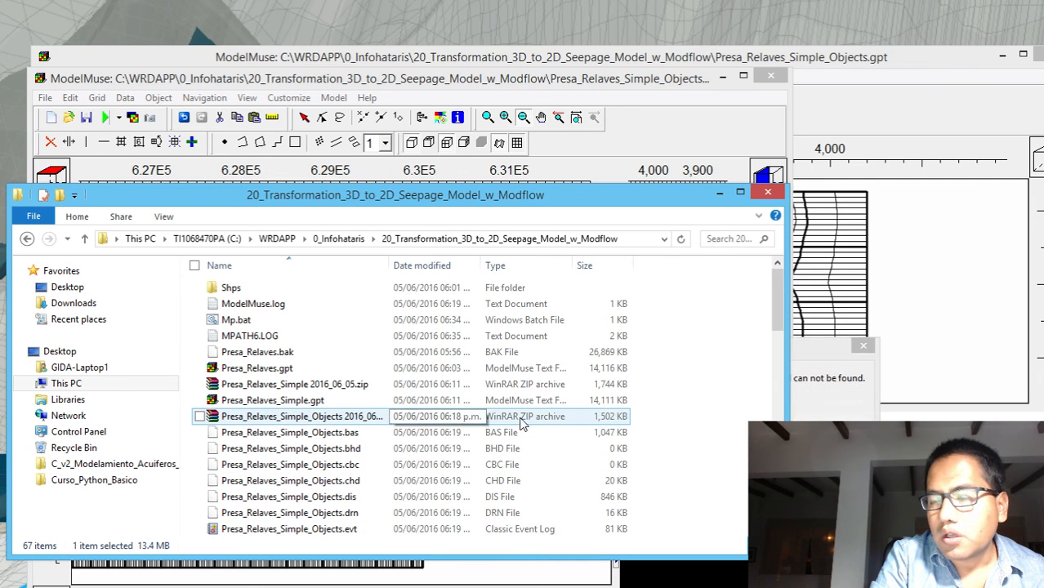
click(768, 192)
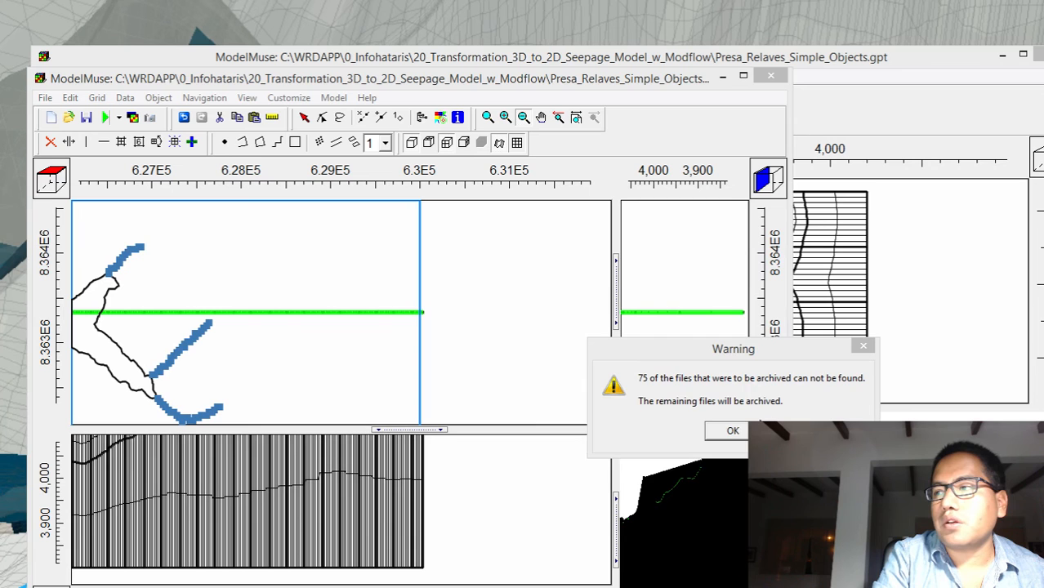
click(719, 425)
click(718, 429)
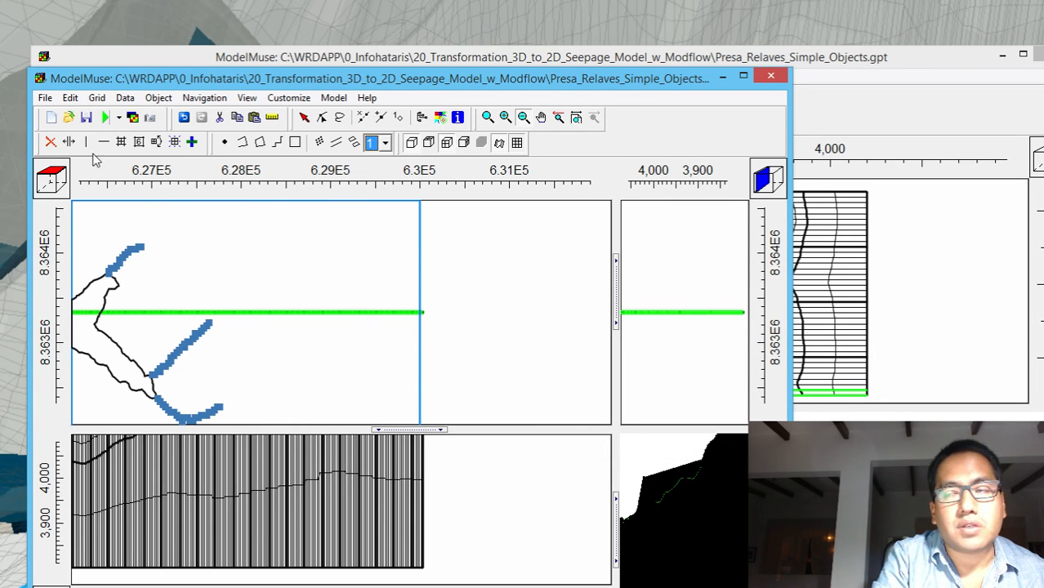
Run MODFLOW again, replacing the existing Presa_Relaves_Simple_Objects_Slice.nam file
click(104, 118)
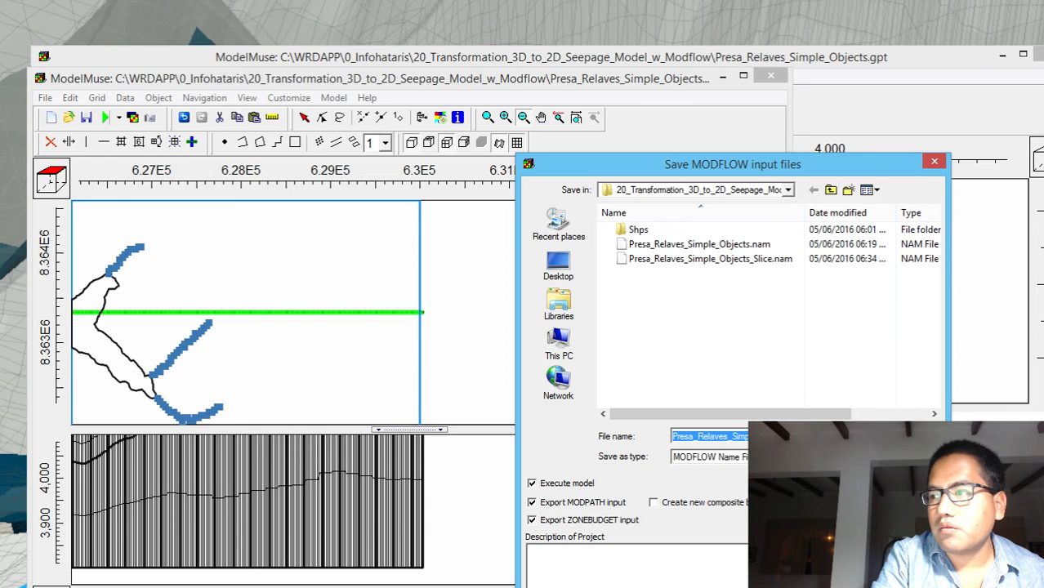
key(Return)
click(772, 410)
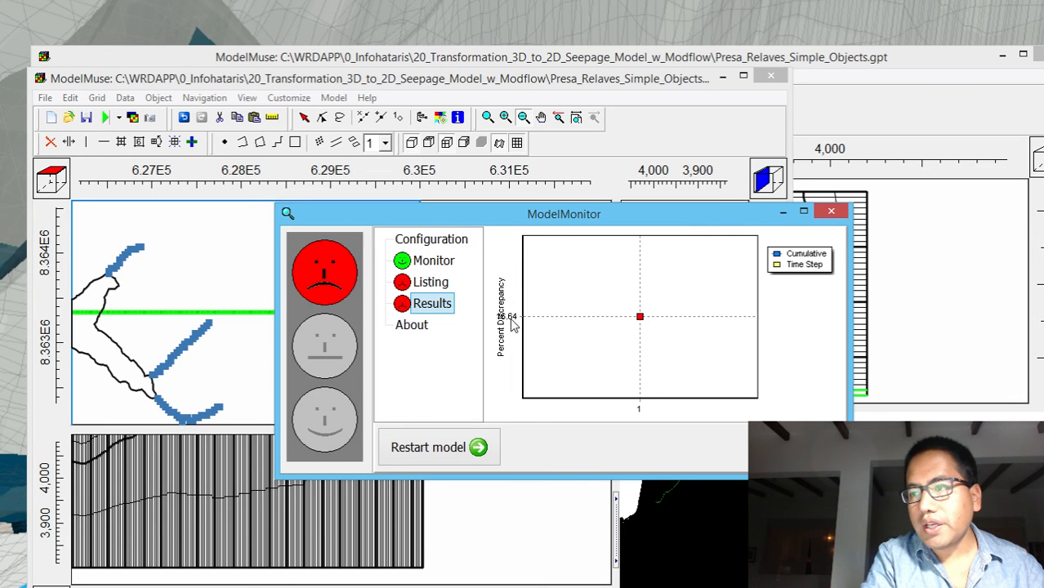
Close the run monitor and check the inflows, outflows and percent discrepancy in the updated Slice listing file
click(834, 212)
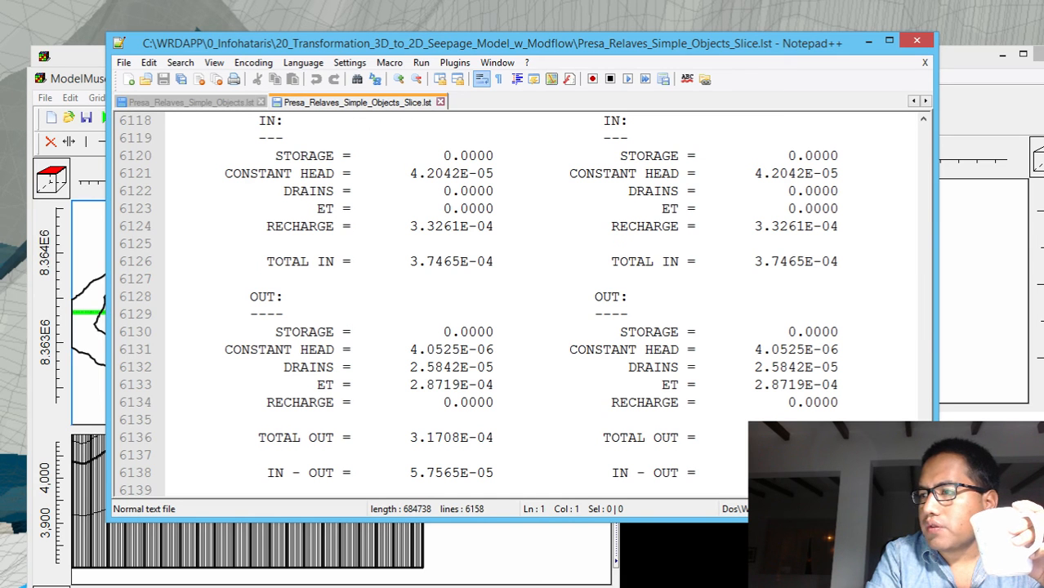
scroll(523, 306, down, 1)
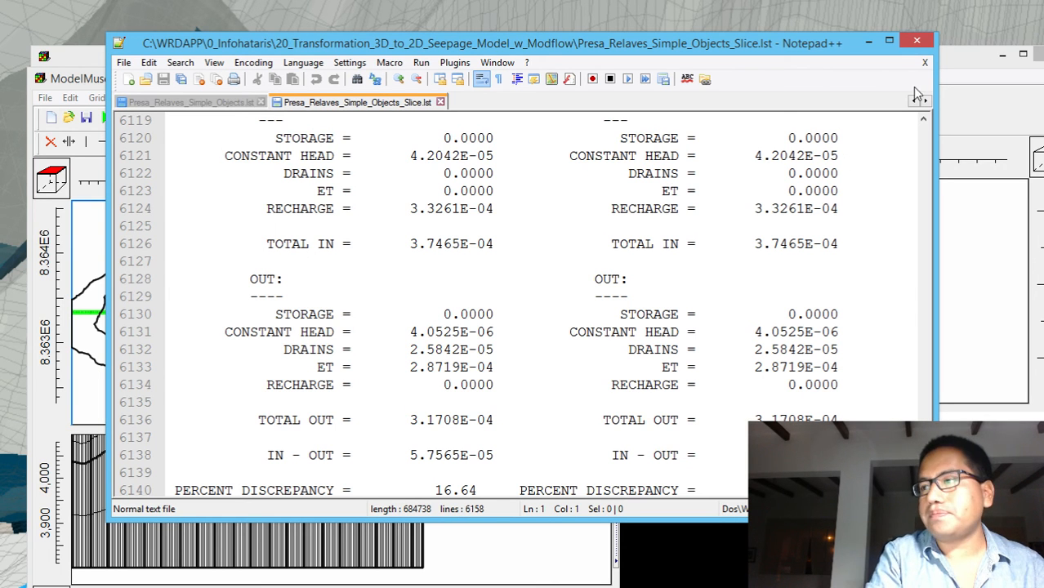
click(916, 40)
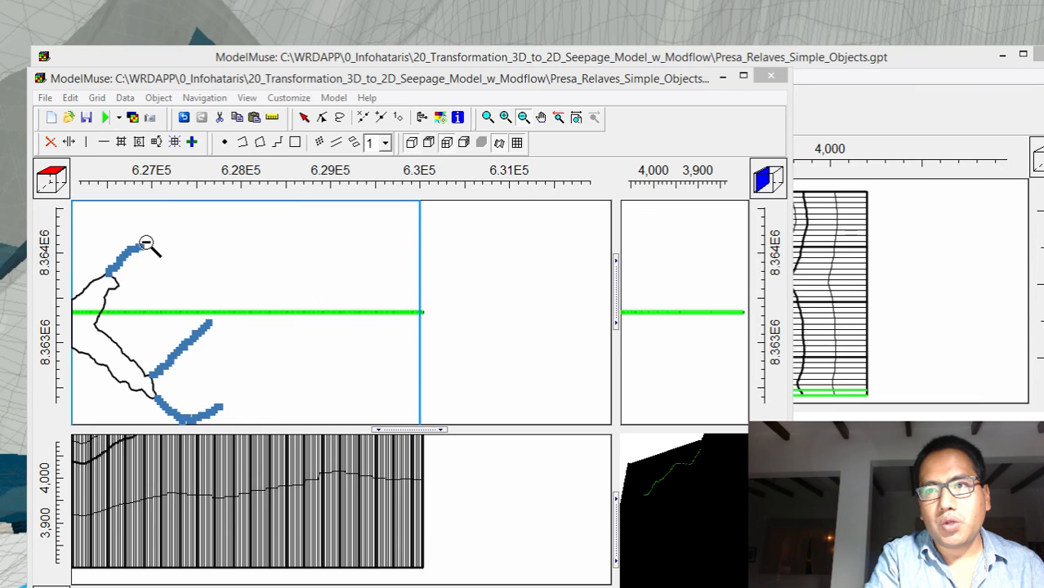
Open the properties of the channel network drain from the top view and set its conductance to 0.01
click(304, 117)
double_click(123, 253)
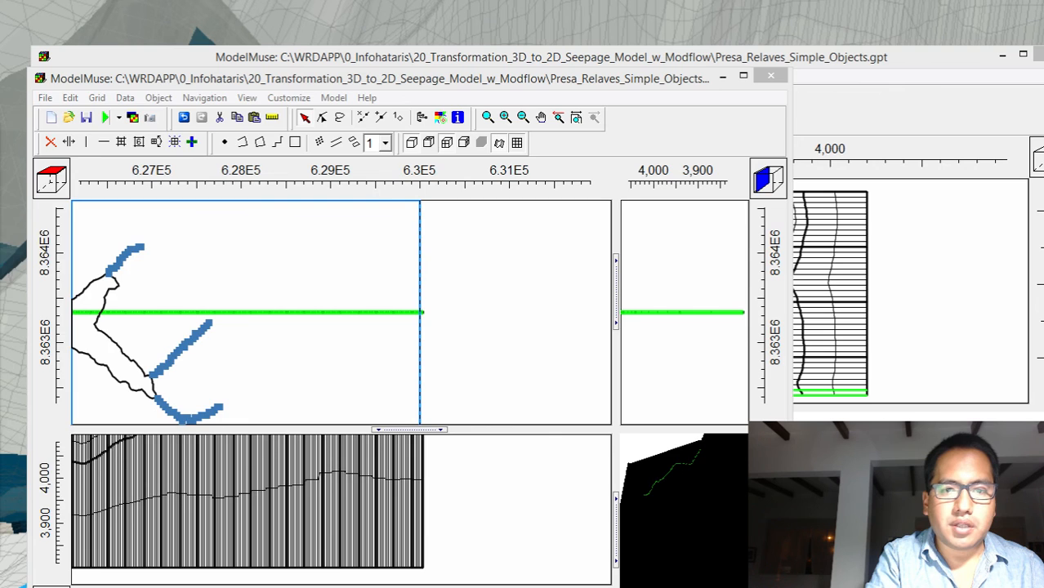
drag(0, 100, 760, 76)
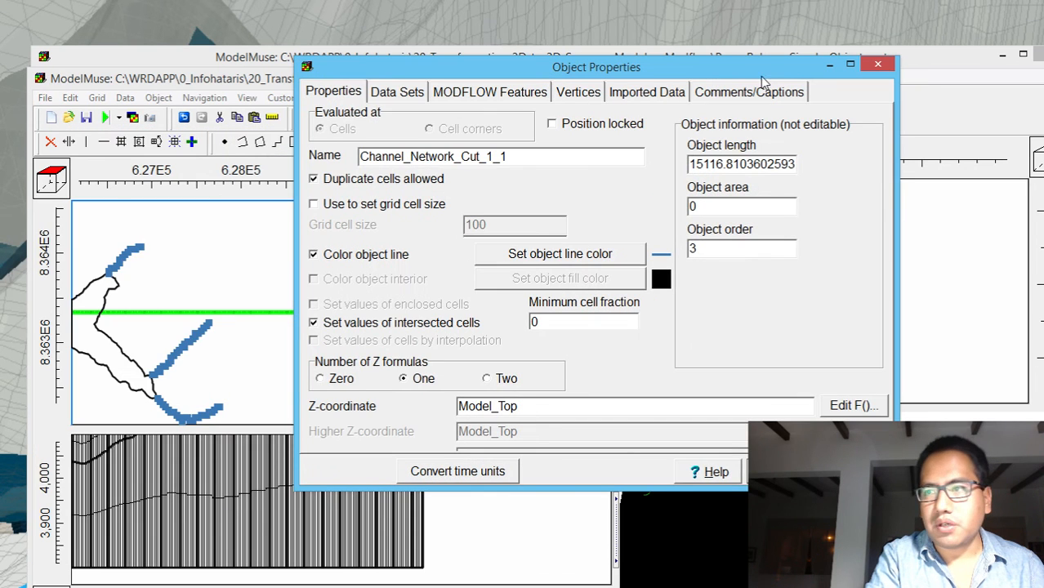
click(501, 96)
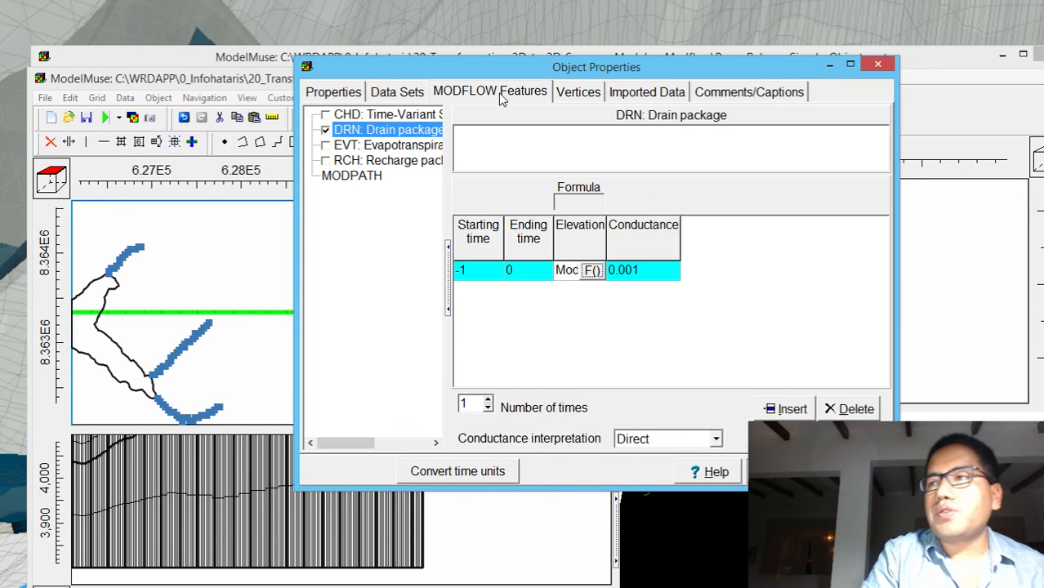
click(629, 272)
click(629, 272)
click(628, 271)
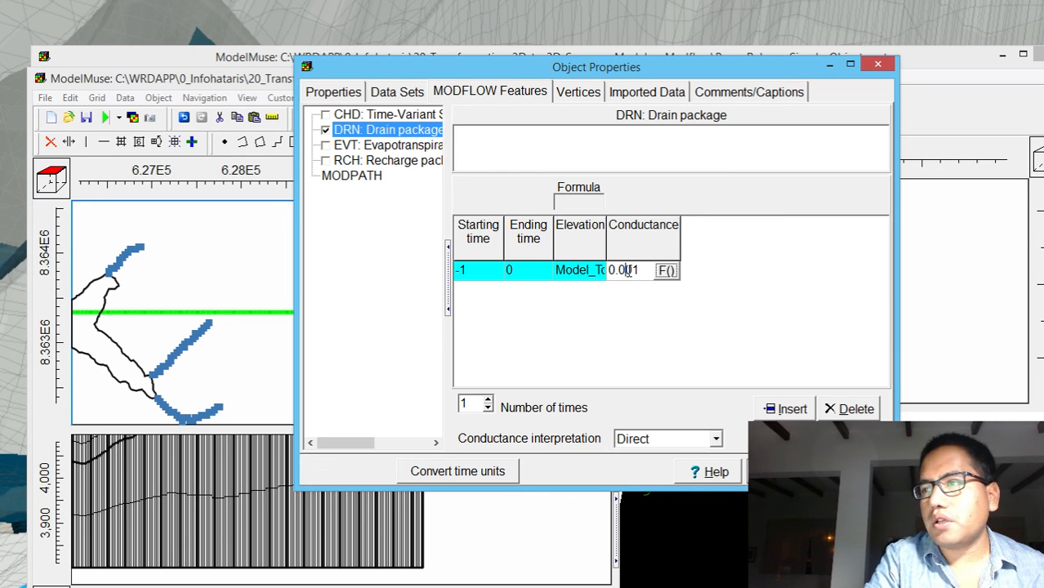
key(BackSpace)
key(BackSpace)
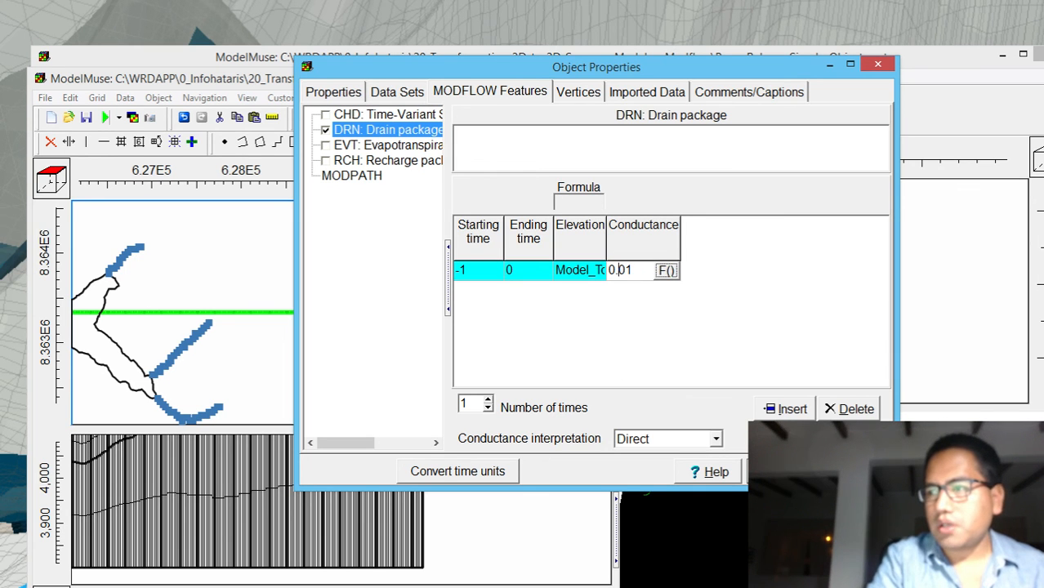
click(781, 471)
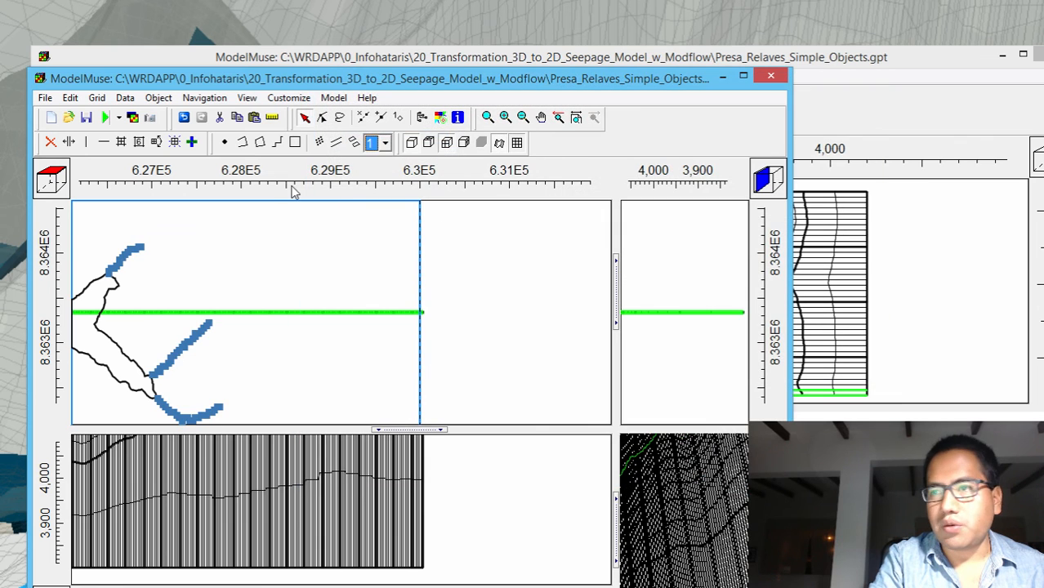
Rerun the model with the adjusted drain conductance, overwriting Presa_Relaves_Simple_Objects_Slice.nam
click(114, 118)
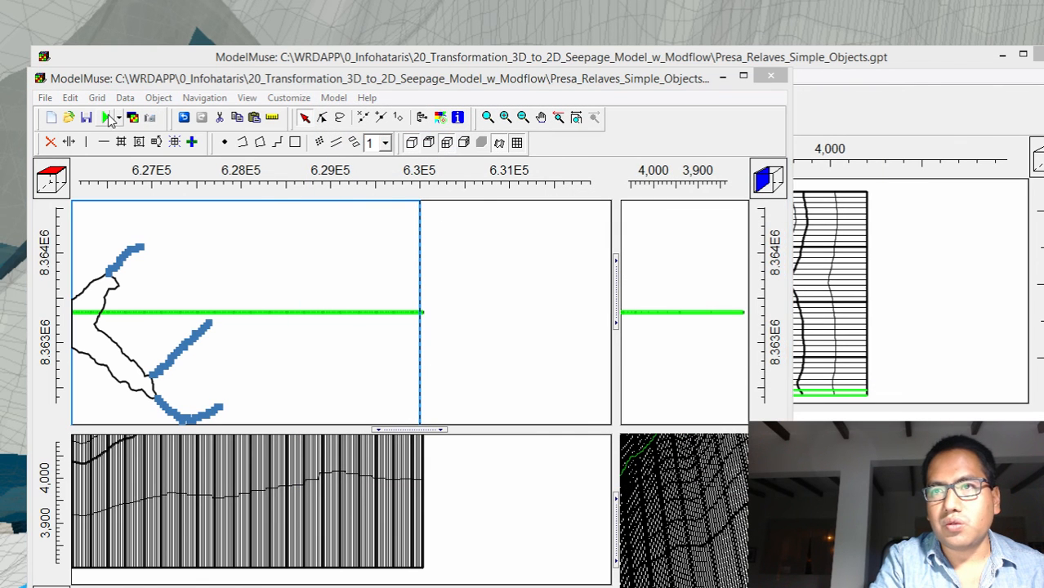
key(Return)
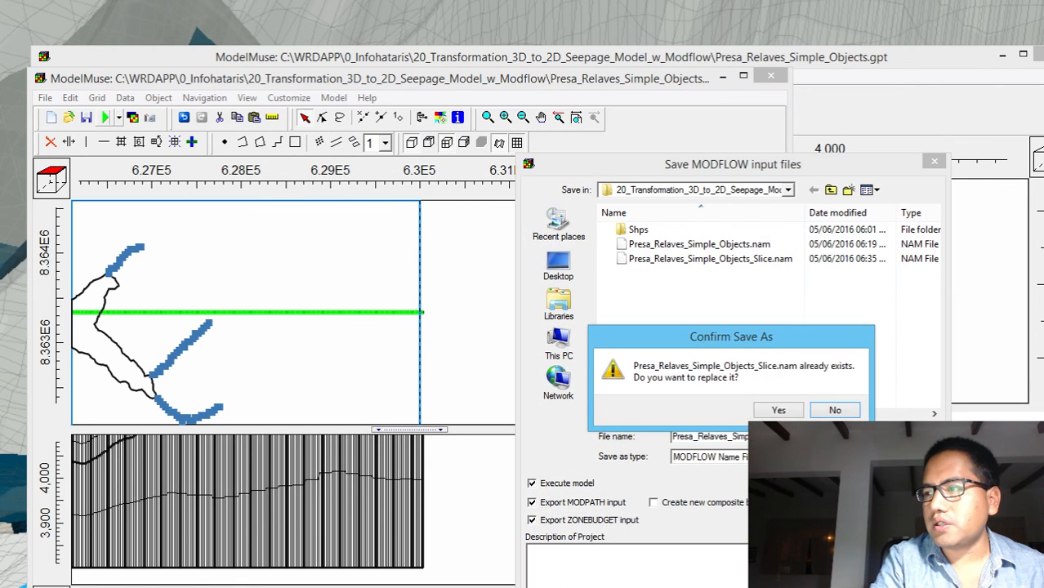
click(785, 409)
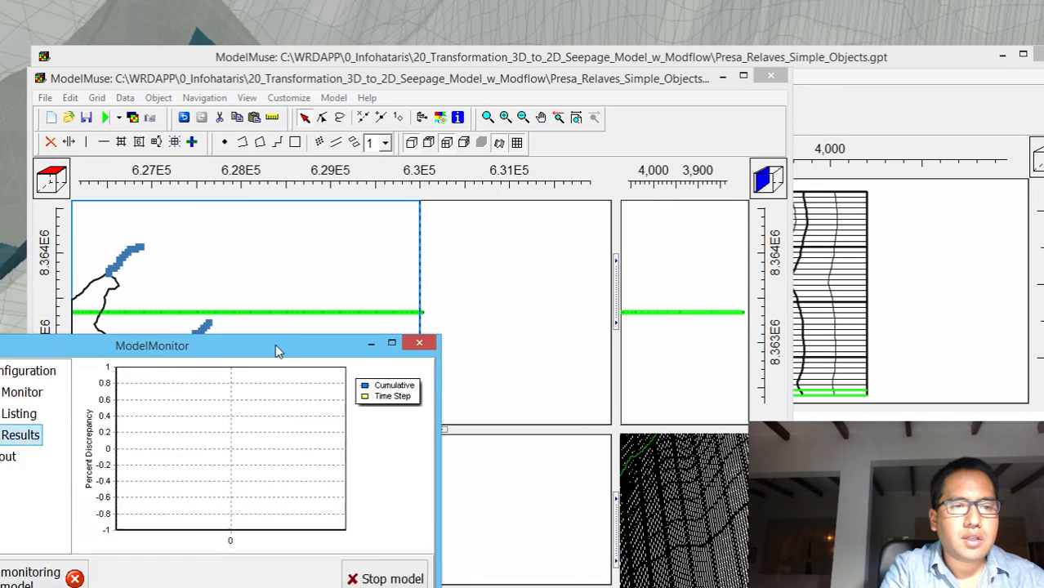
Dismiss the finished run monitor and review the total outflow and percent discrepancy in the Slice listing file
drag(282, 347, 772, 289)
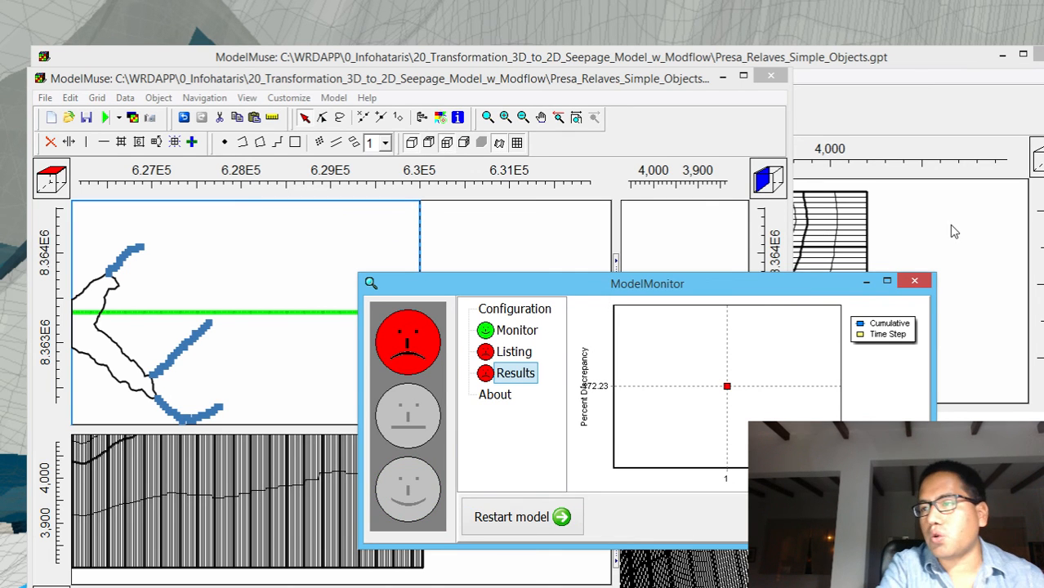
click(914, 280)
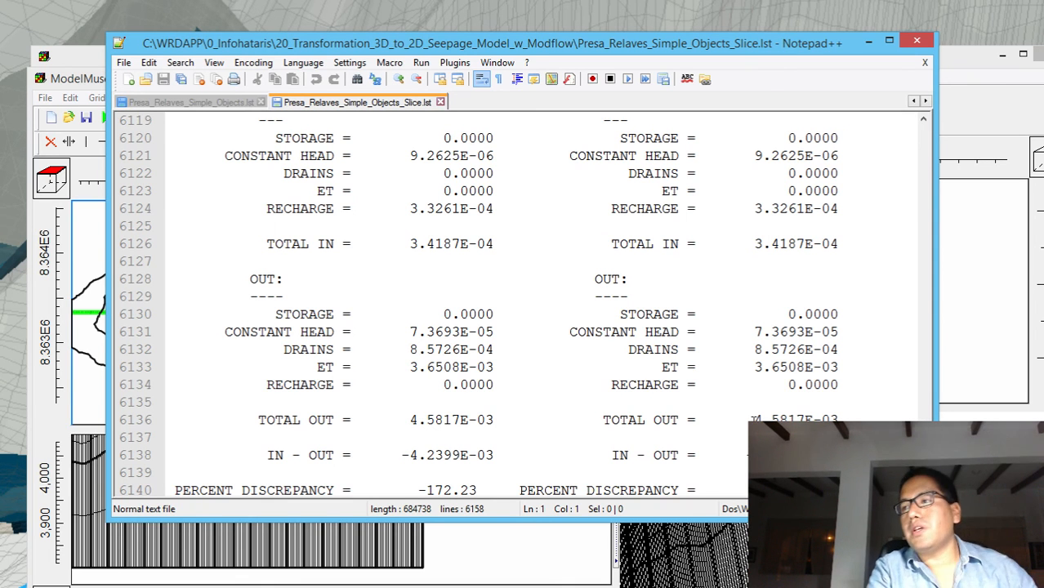
drag(751, 419, 829, 418)
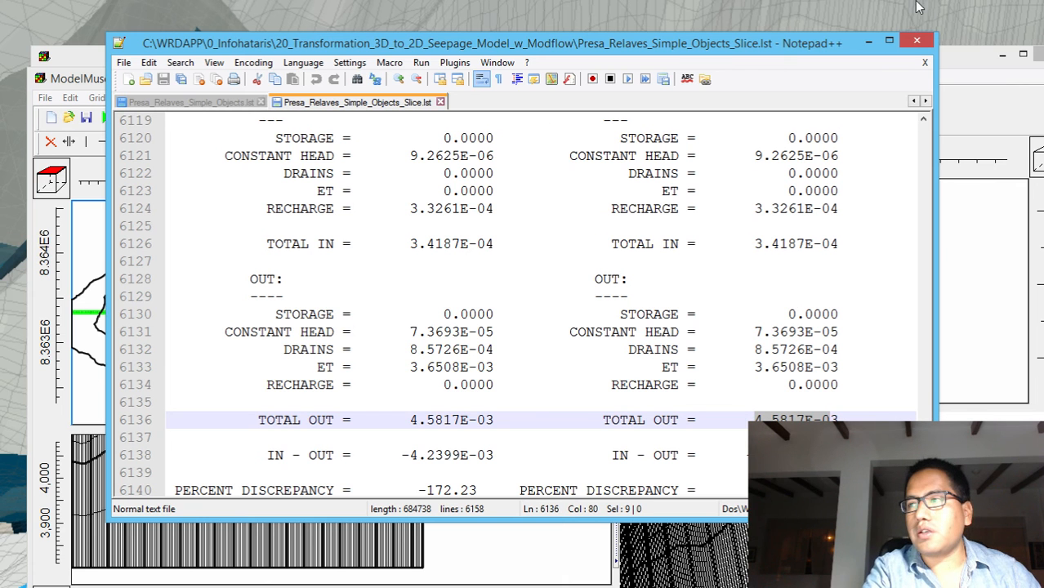
click(916, 40)
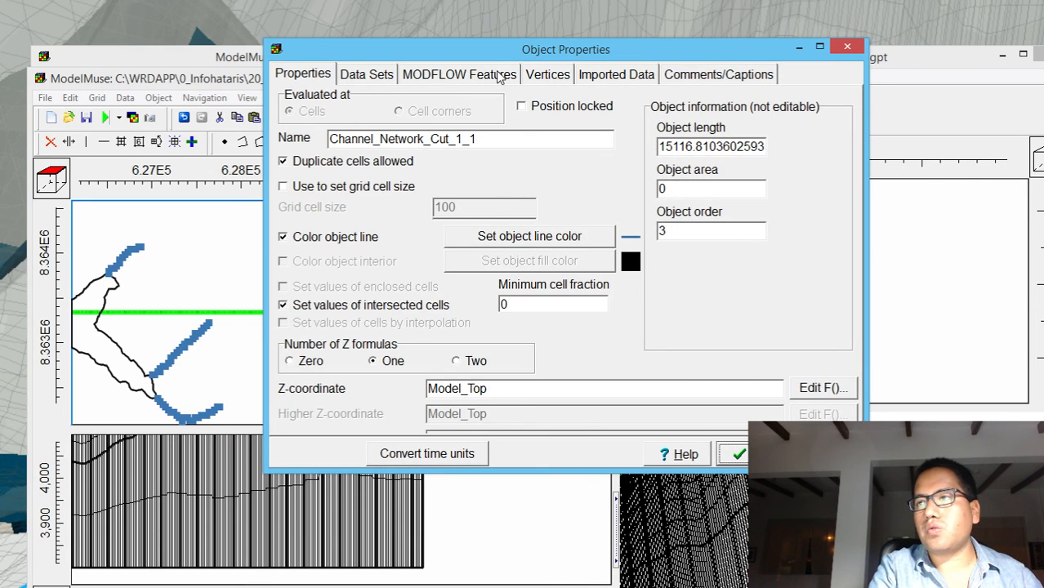
Set the Drain package conductance of the Channel_Network_Cut_1_1 object to 0.005
click(500, 75)
click(602, 249)
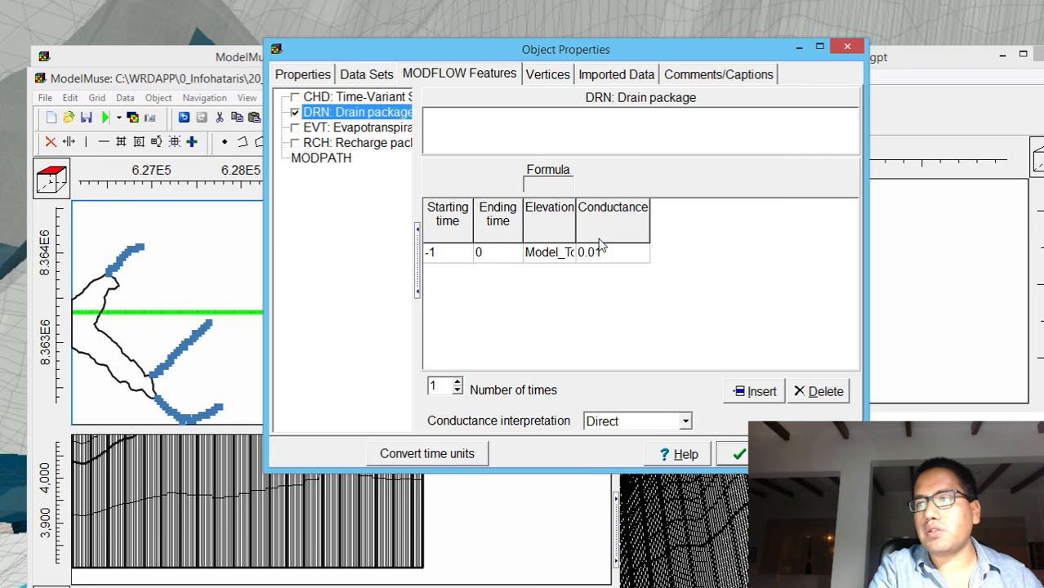
click(597, 253)
drag(595, 252, 611, 252)
text(05)
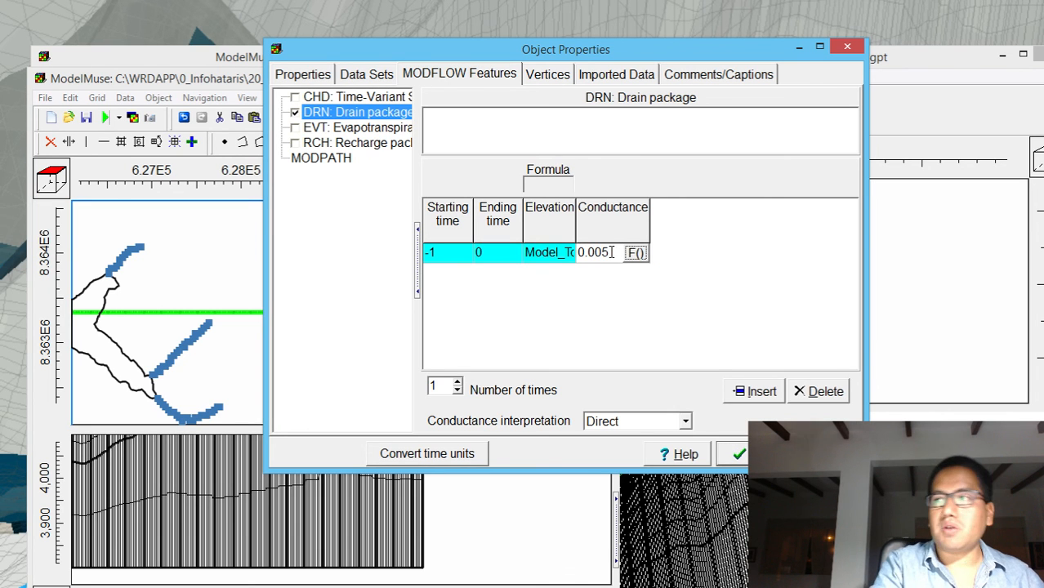
click(740, 456)
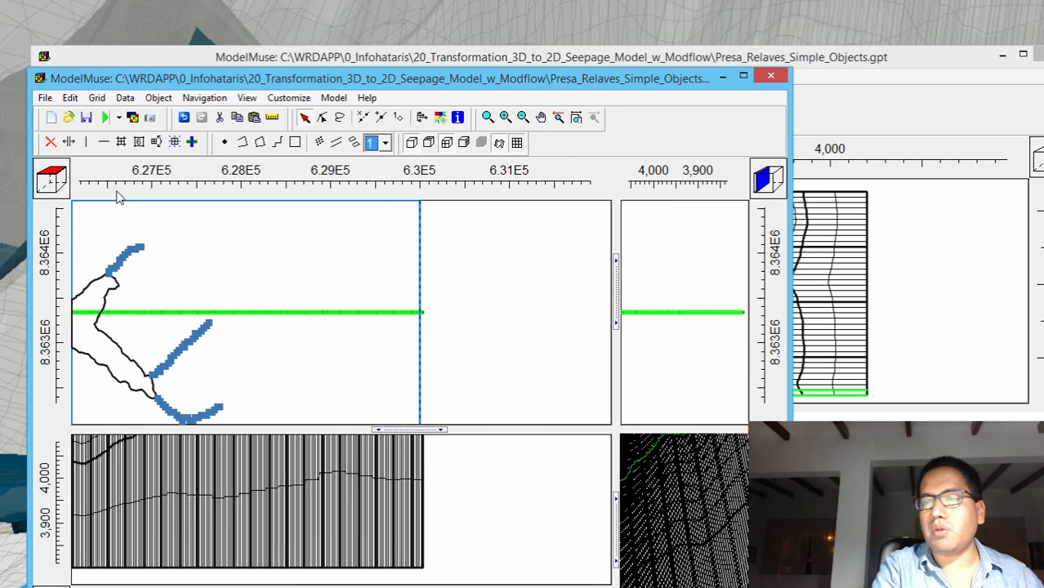
Run the model with the reduced drain conductance, replacing the existing Presa_Relaves_Simple_Objects_Slice.nam file
click(105, 117)
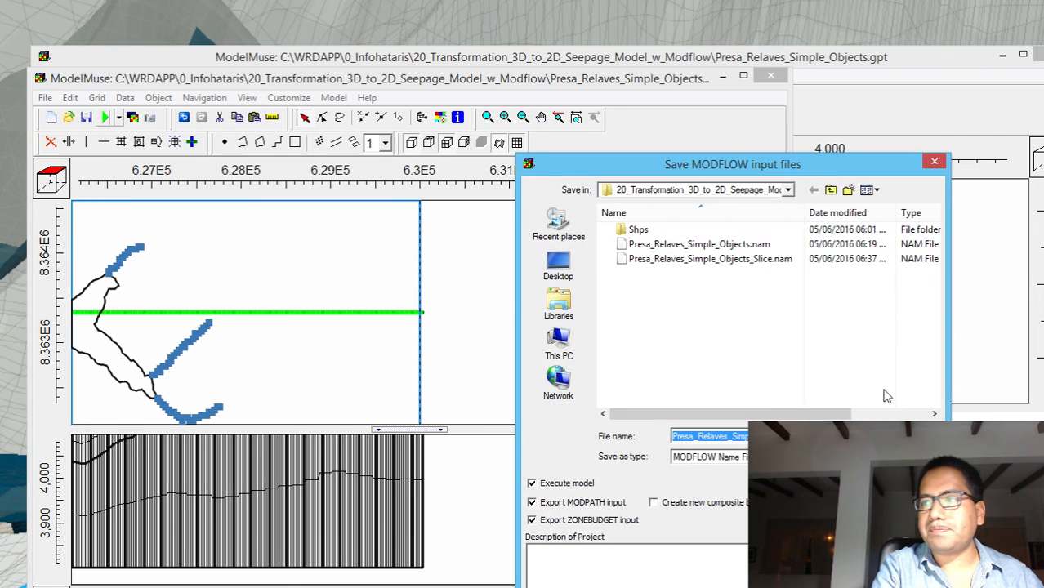
click(896, 436)
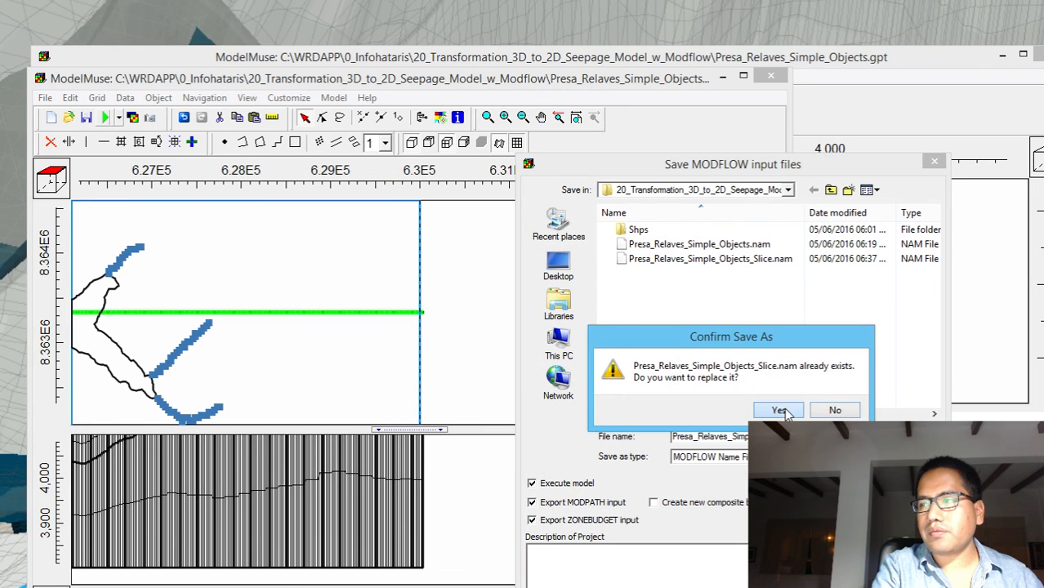
click(783, 411)
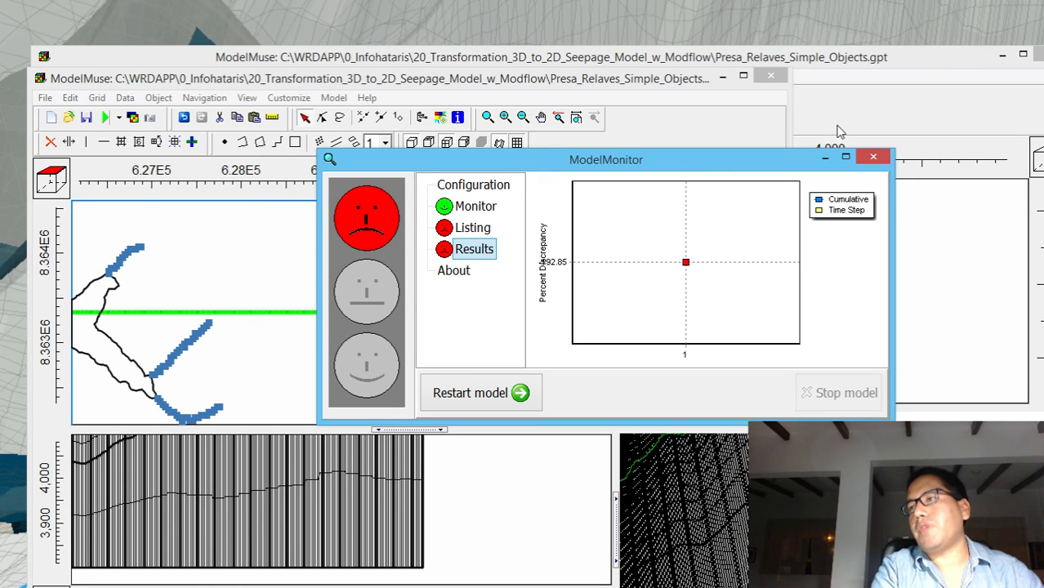
Close the original Presa_Relaves_Simple_Objects.gpt model without saving changes and check the budget in the updated Slice listing file
click(873, 156)
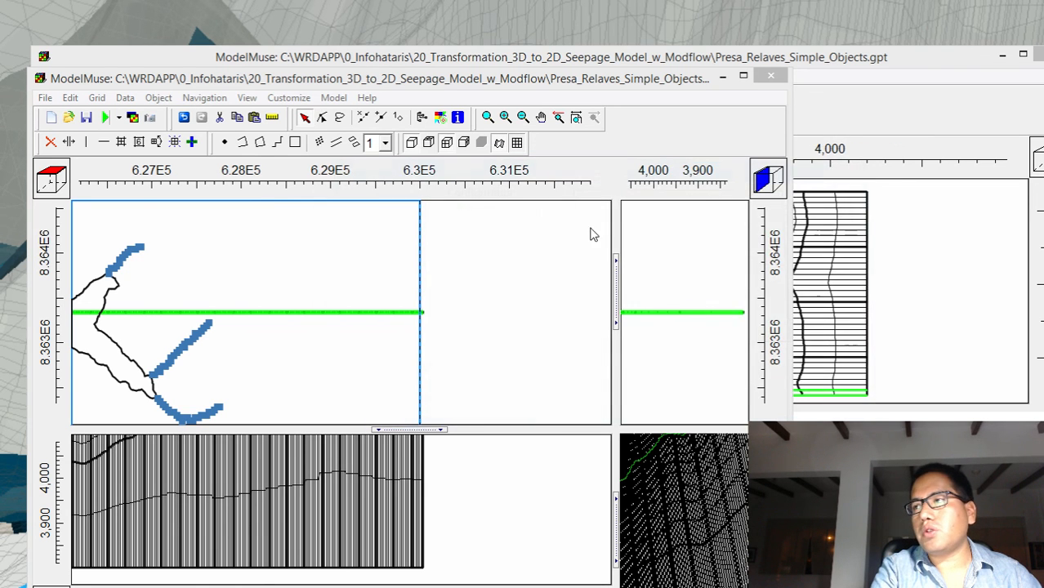
click(1, 228)
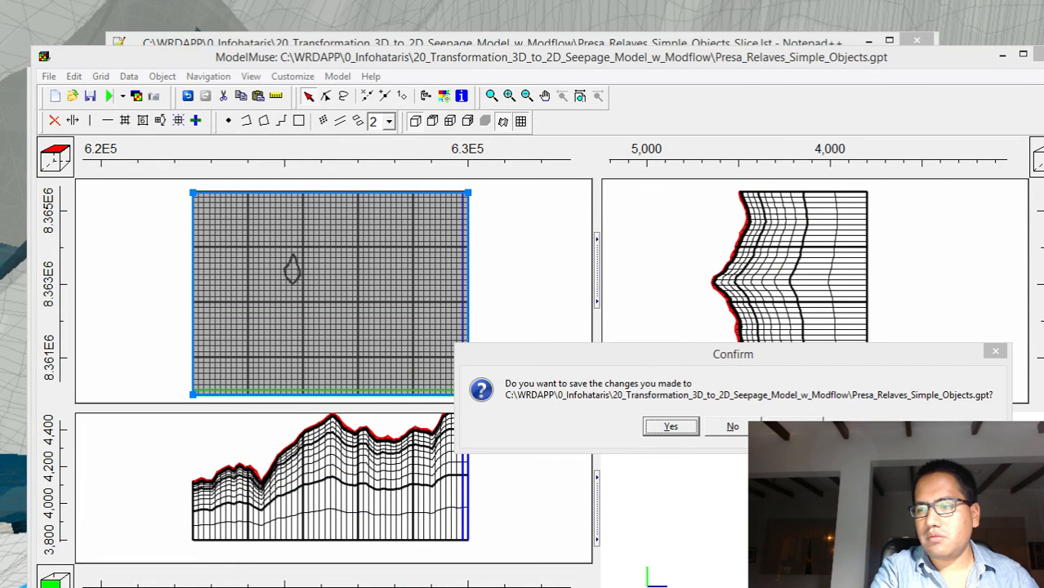
click(732, 427)
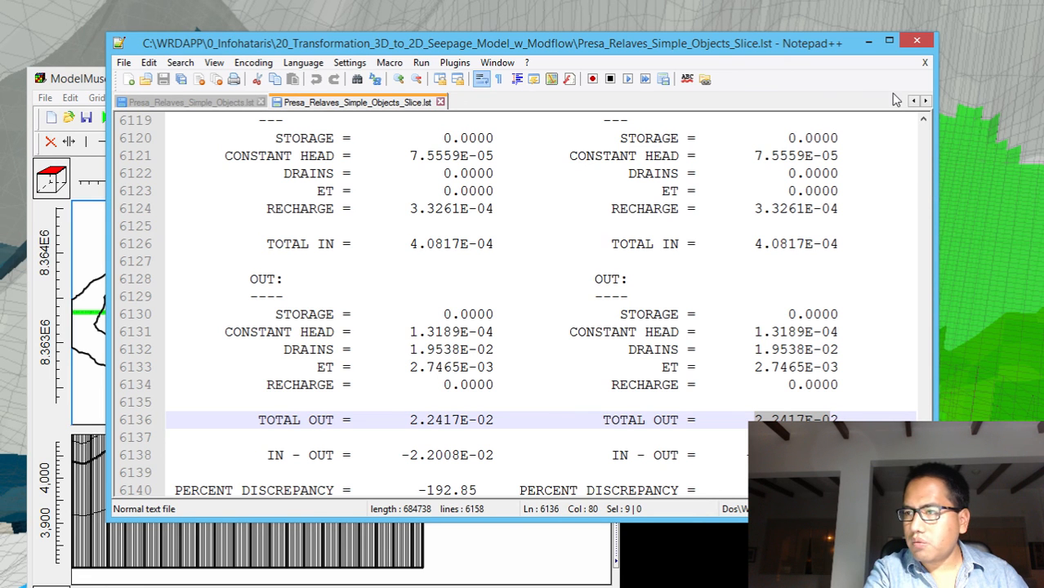
click(908, 44)
click(910, 43)
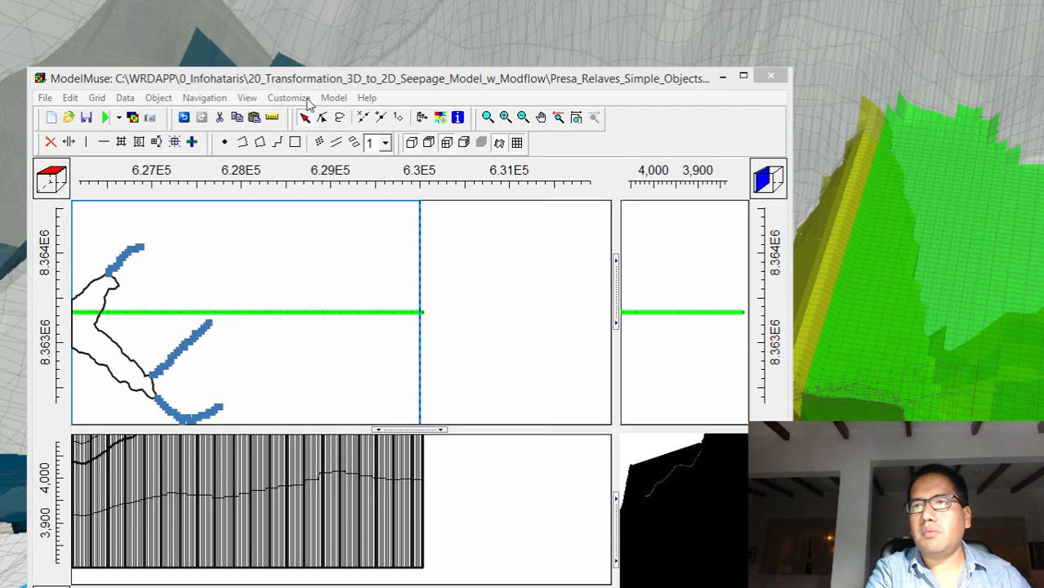
Set the NWT Newton Solver's maximum number of outer iterations to 250 in the MODFLOW packages
click(332, 98)
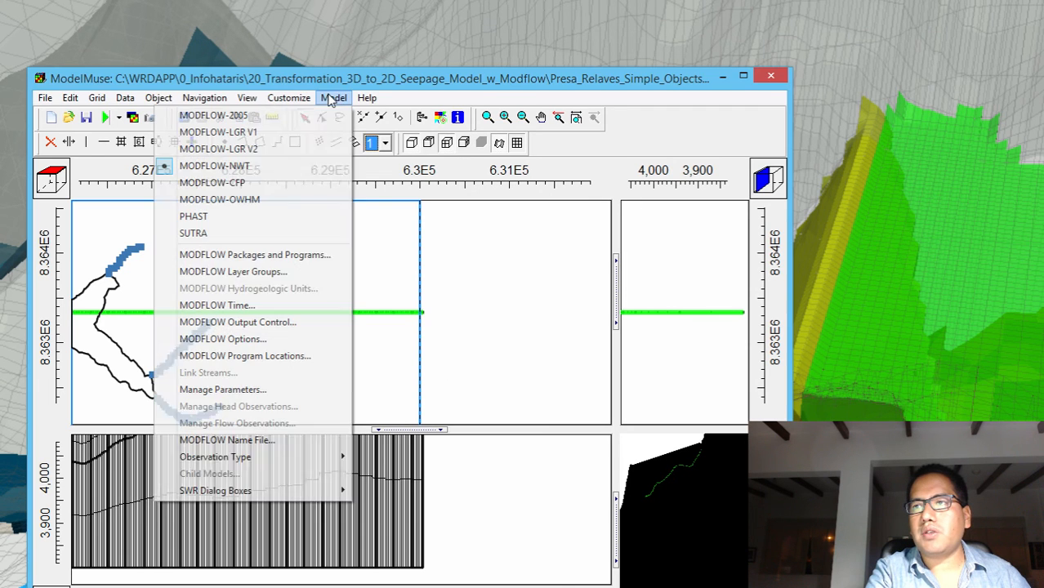
click(260, 254)
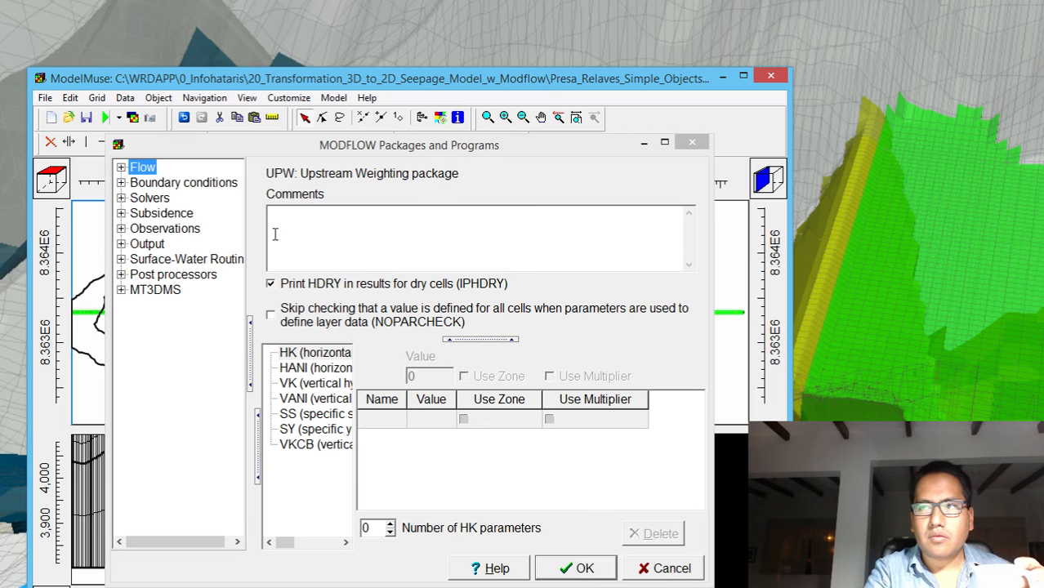
click(121, 199)
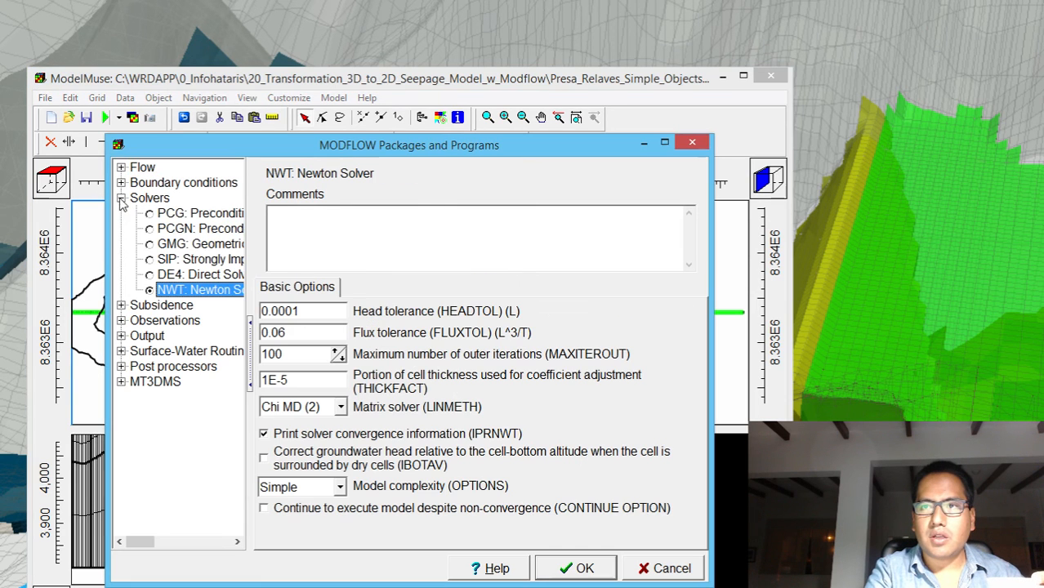
click(286, 360)
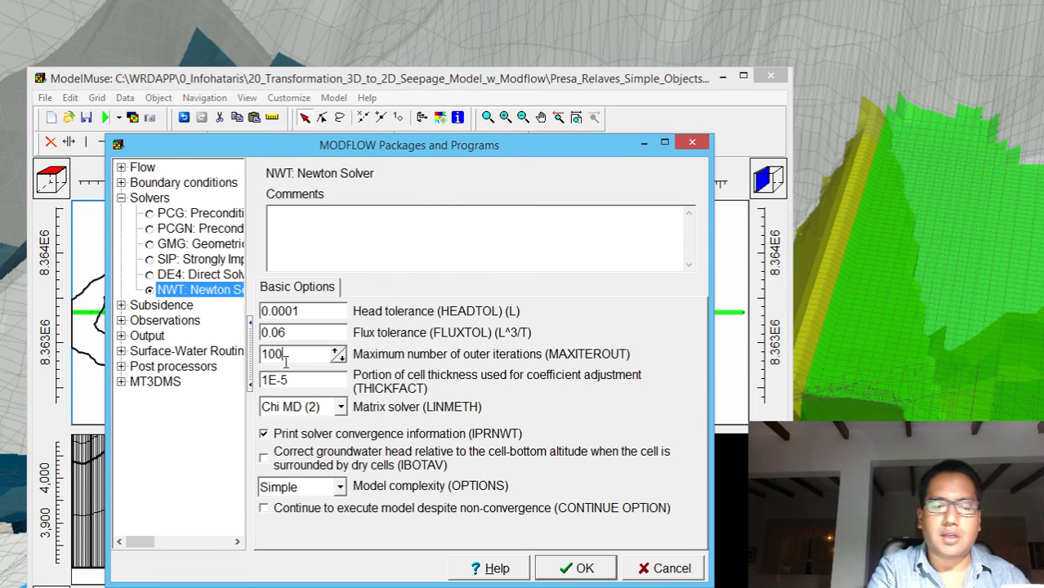
key(BackSpace)
key(BackSpace)
key(BackSpace)
text(250)
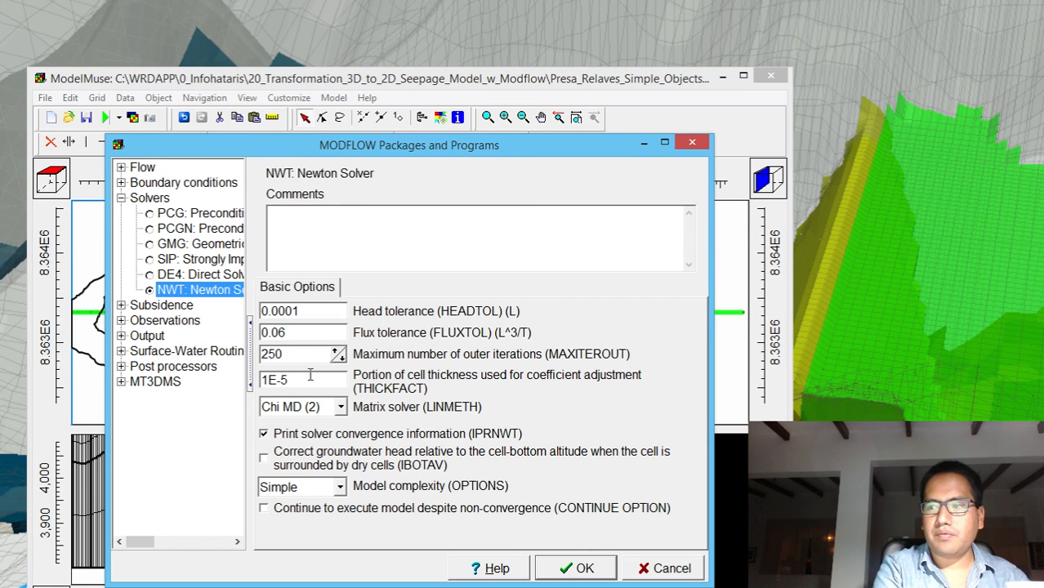
click(571, 572)
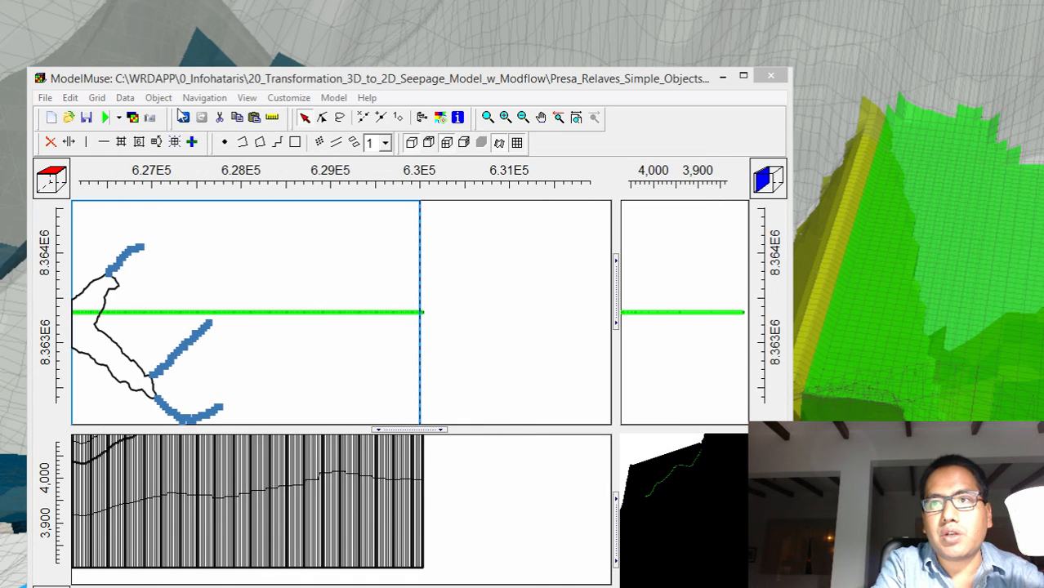
Rerun the model with the new solver iteration limit, overwriting Presa_Relaves_Simple_Objects_Slice.nam and accepting the archiving of the remaining files
click(109, 119)
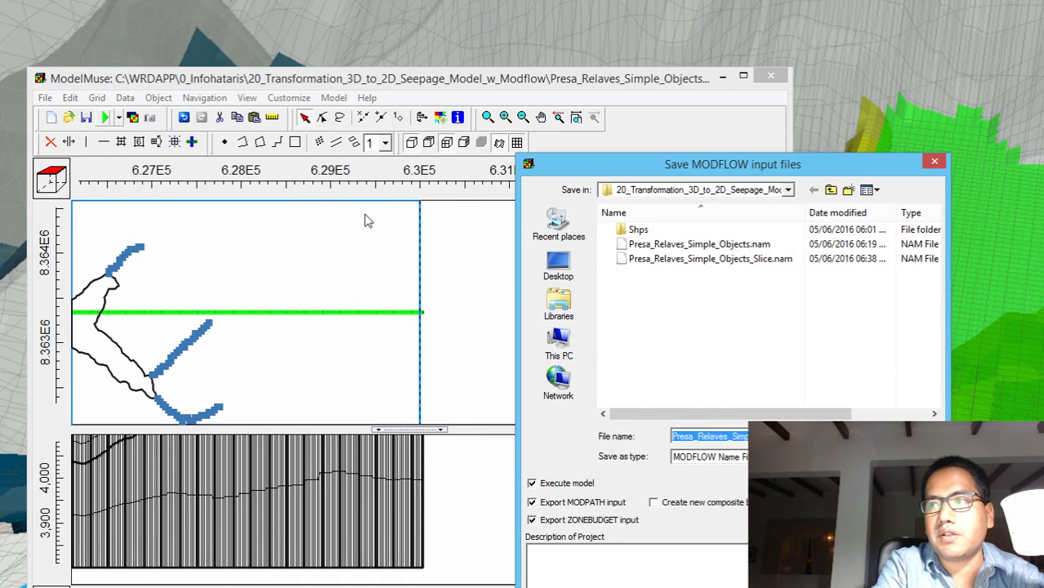
click(908, 436)
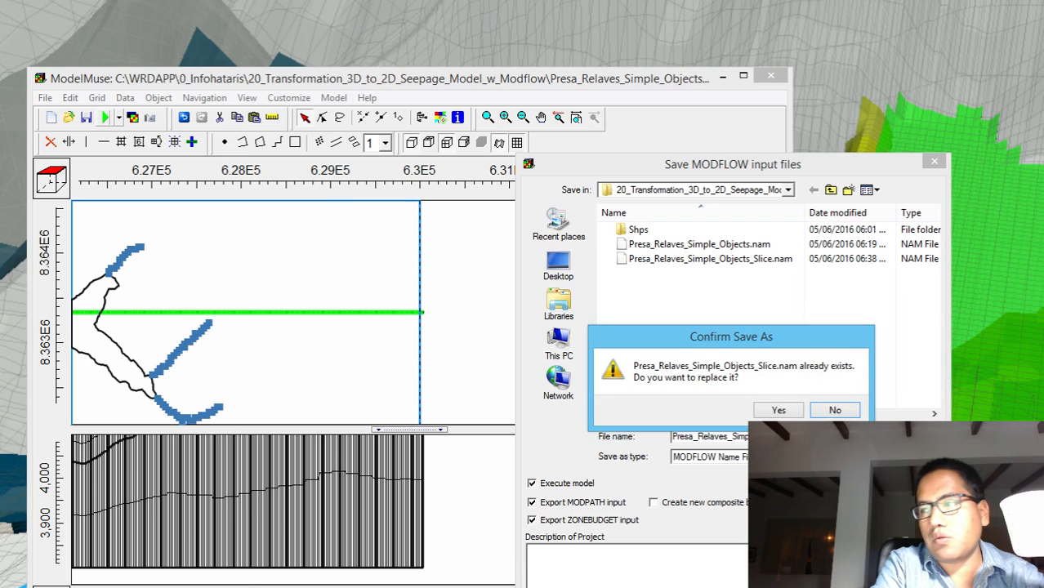
click(773, 412)
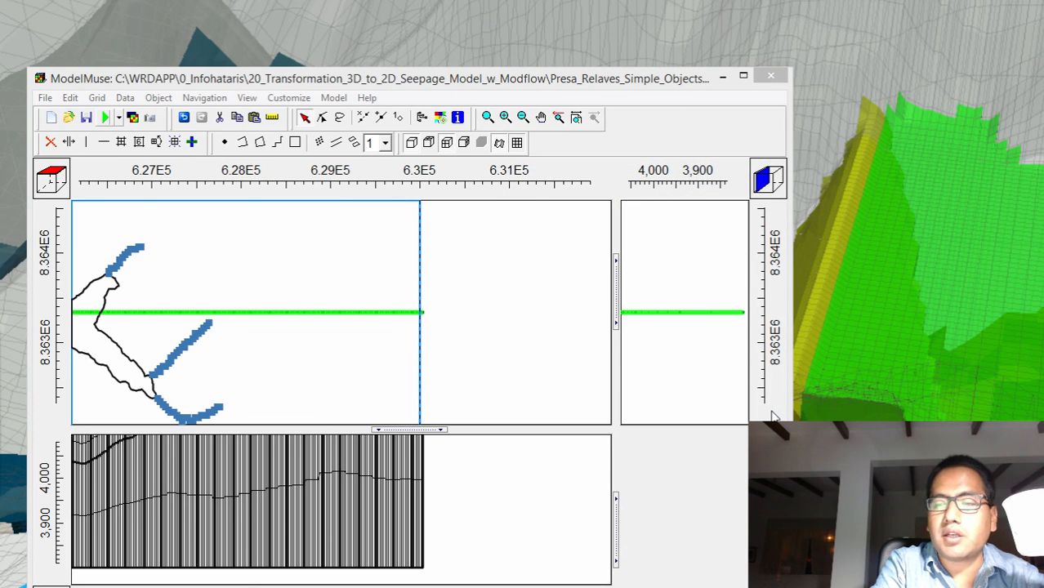
click(91, 122)
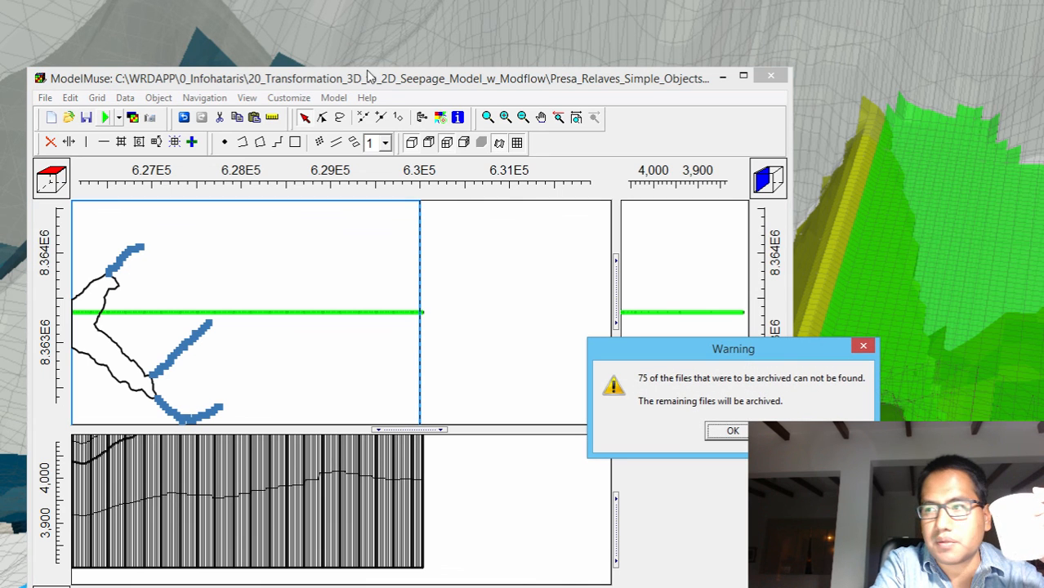
click(732, 430)
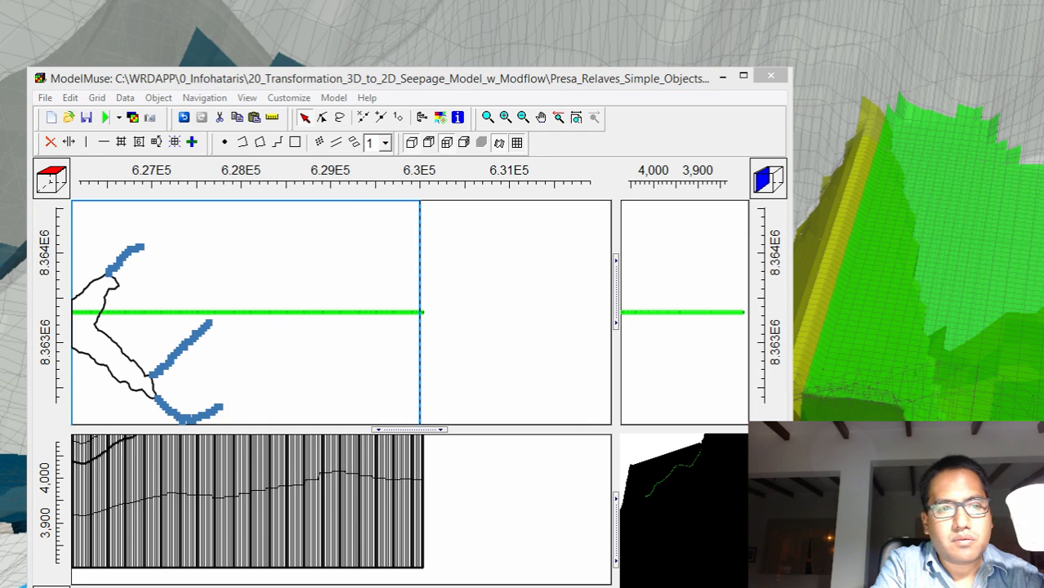
Close the run monitor and examine the volumetric budget and percent discrepancy at the end of the new Slice listing file
drag(0, 221, 425, 341)
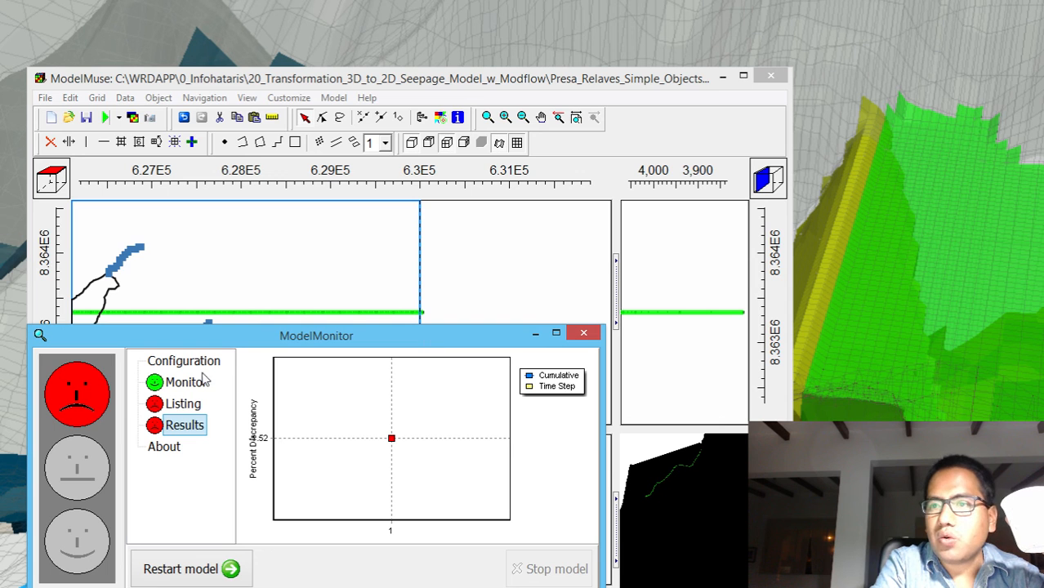
click(585, 334)
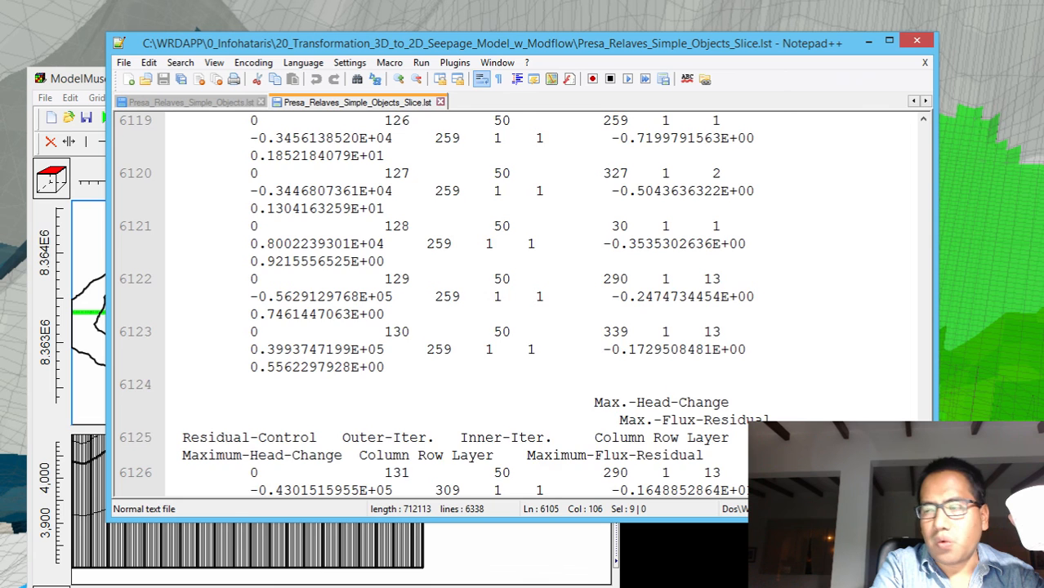
drag(924, 467, 924, 483)
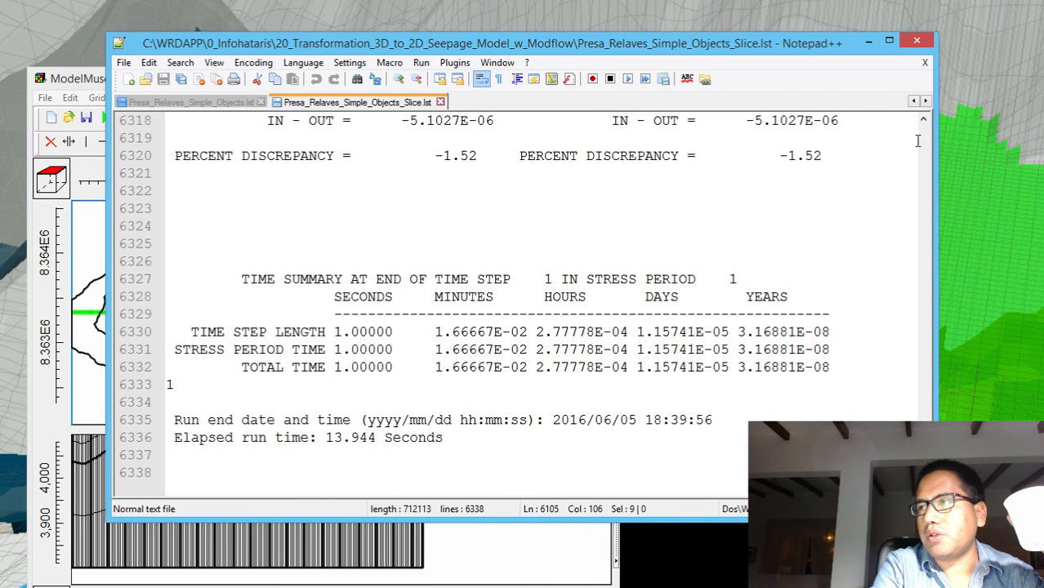
click(924, 122)
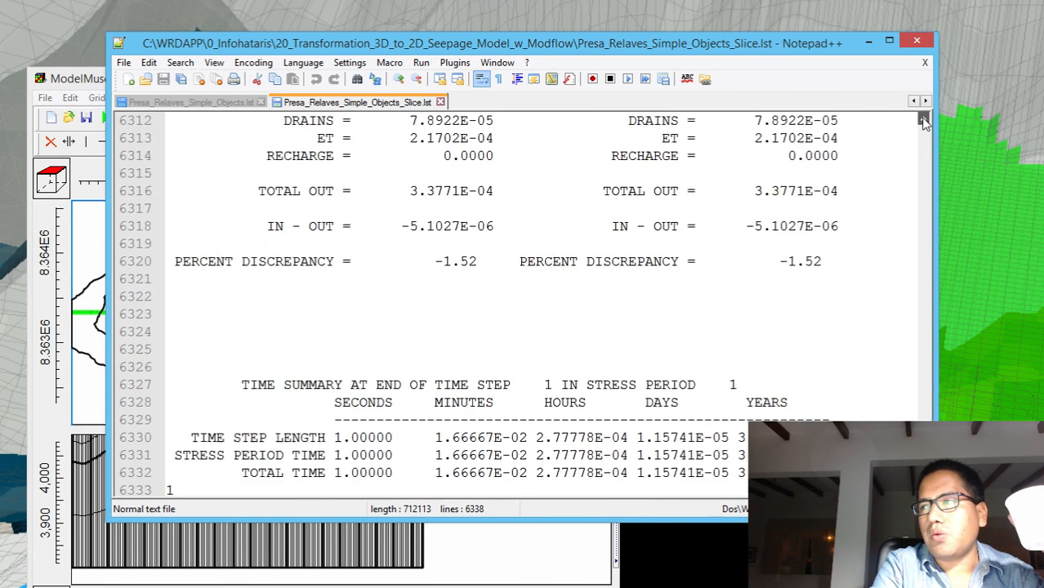
click(923, 122)
click(923, 122)
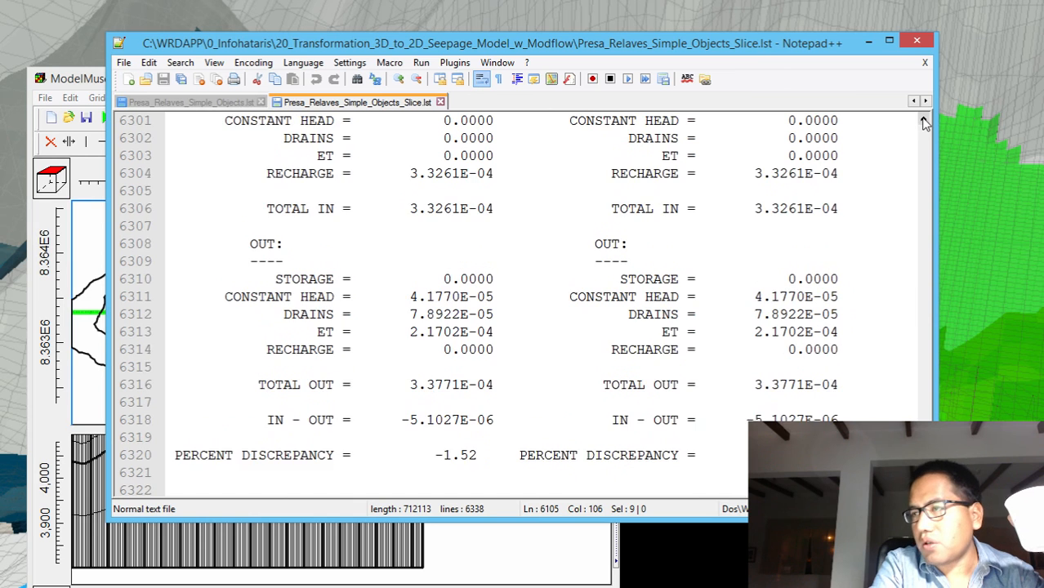
click(924, 122)
click(925, 122)
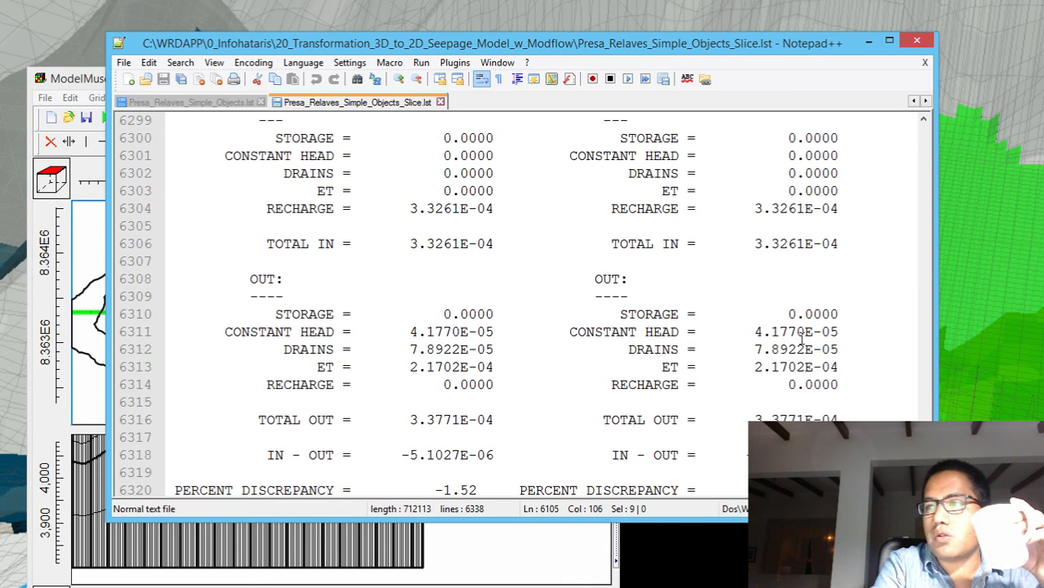
click(927, 46)
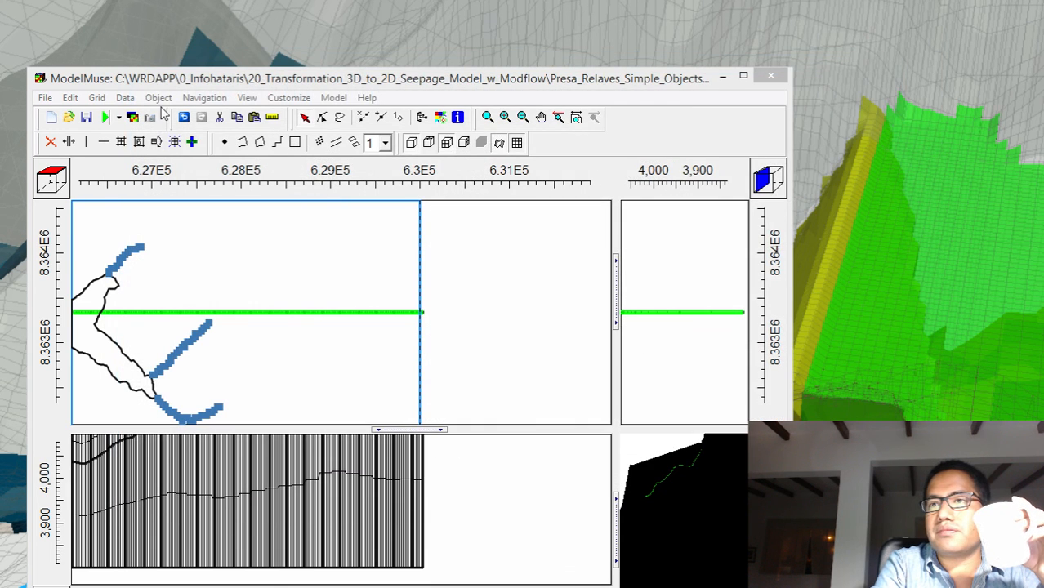
Import the Period 1, Step 1 heads from Presa_Relaves_Simple_Objects_Slice.bhd and color the grid with them
click(133, 117)
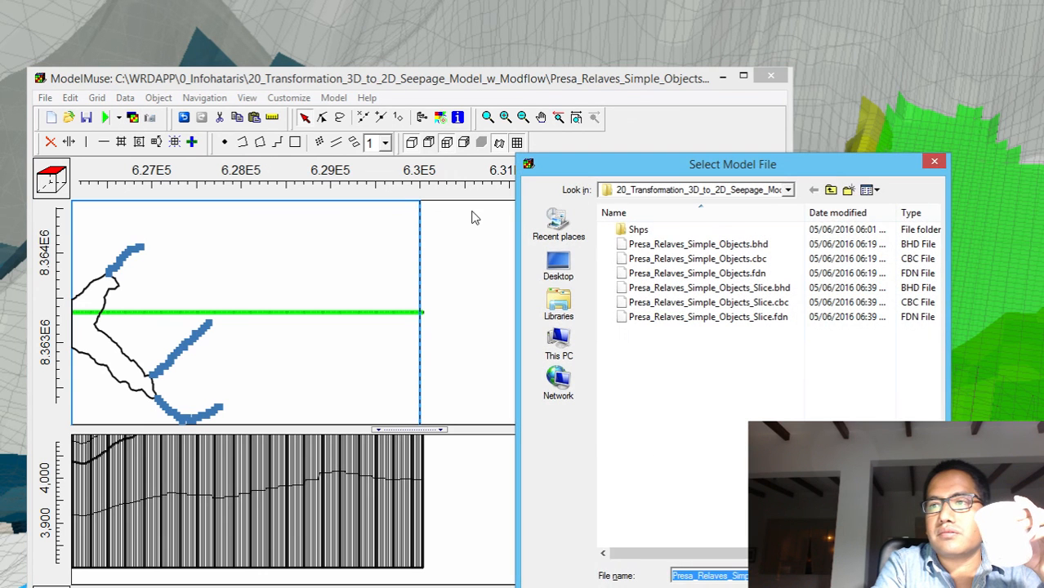
click(666, 287)
double_click(665, 287)
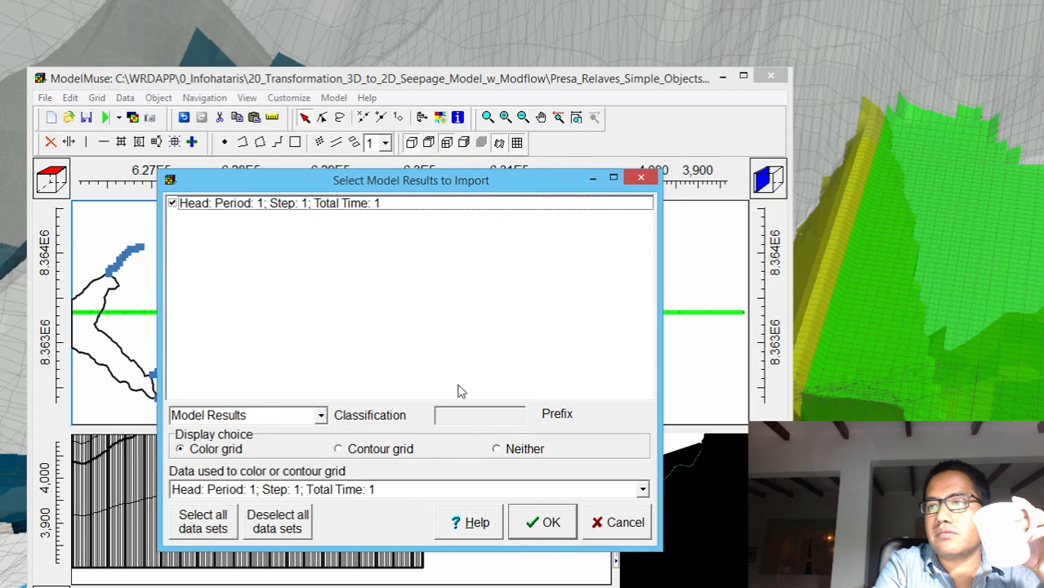
click(532, 523)
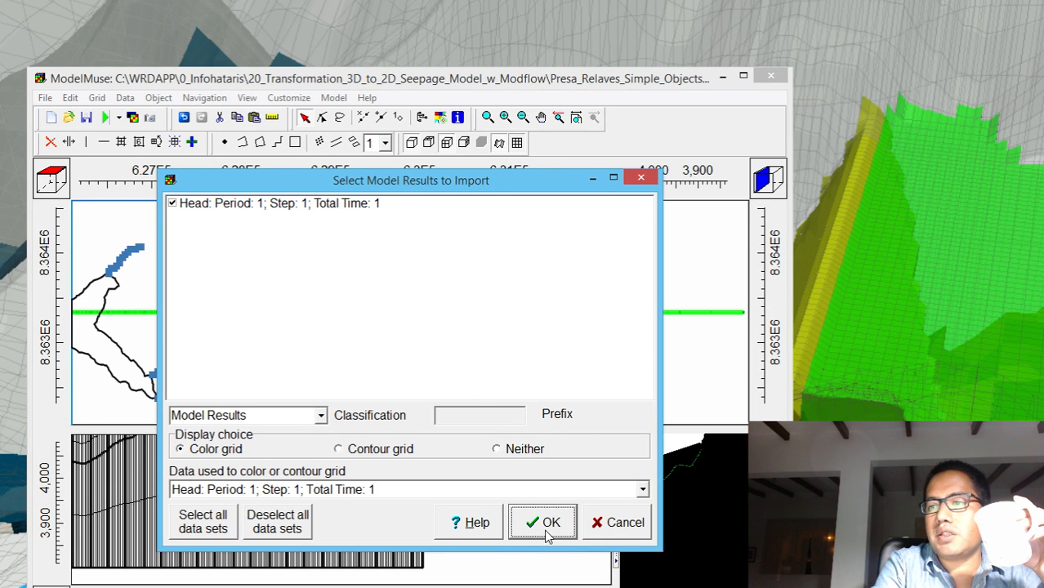
Complete the import of the Period 1, Step 1 heads with grid coloring and show only the active edge of the grid
click(544, 529)
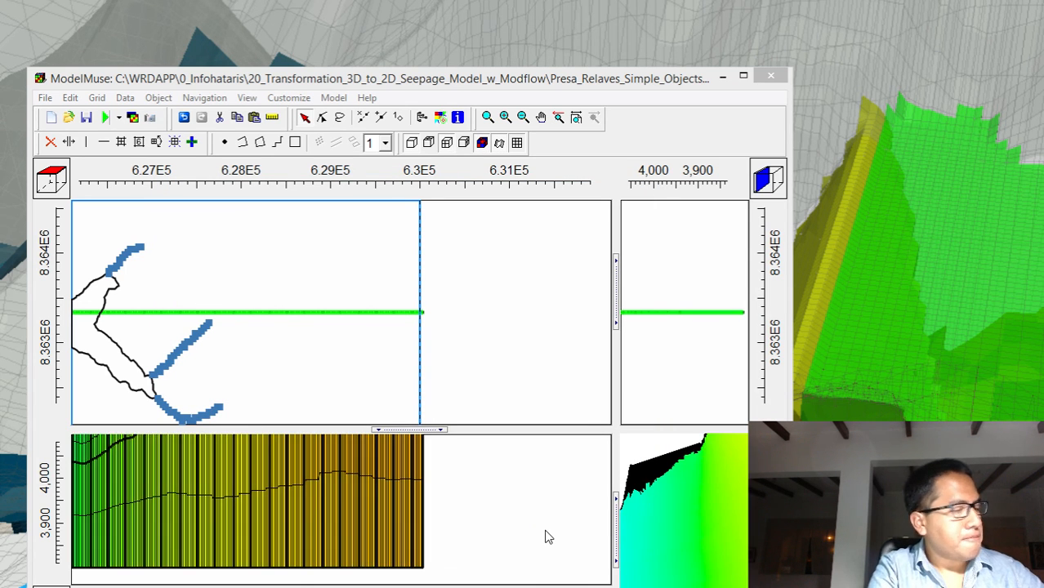
click(520, 144)
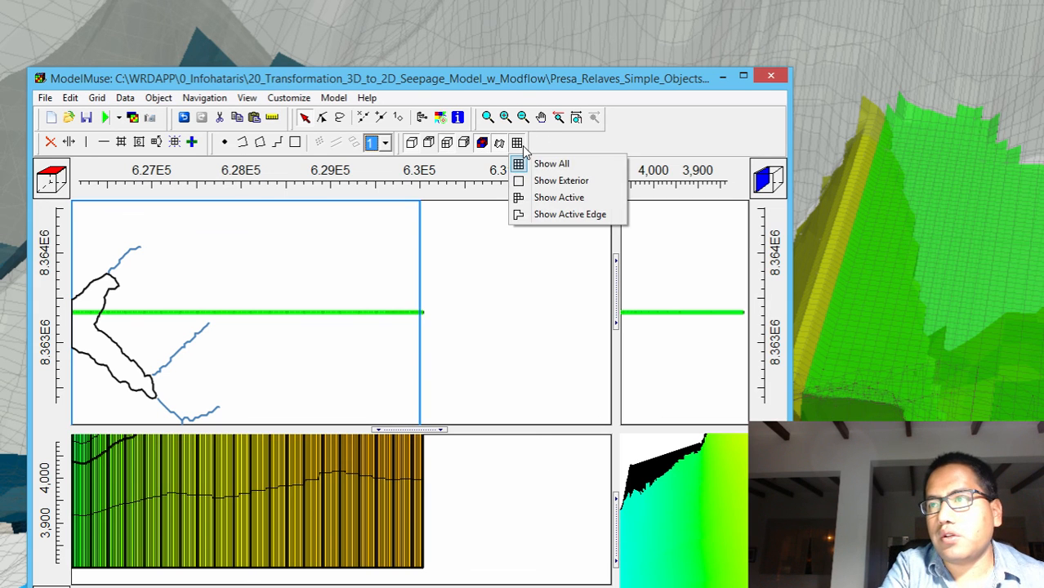
click(518, 221)
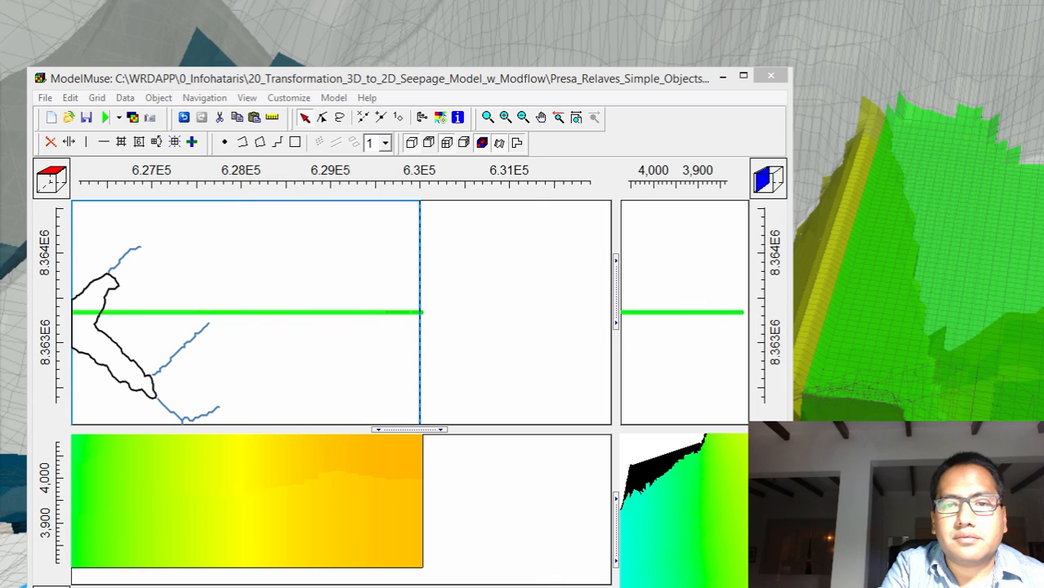
Change the color scheme of the Head_P1_S1 grid coloring to Light Blue to Dark Blue and apply it
drag(0, 37, 462, 104)
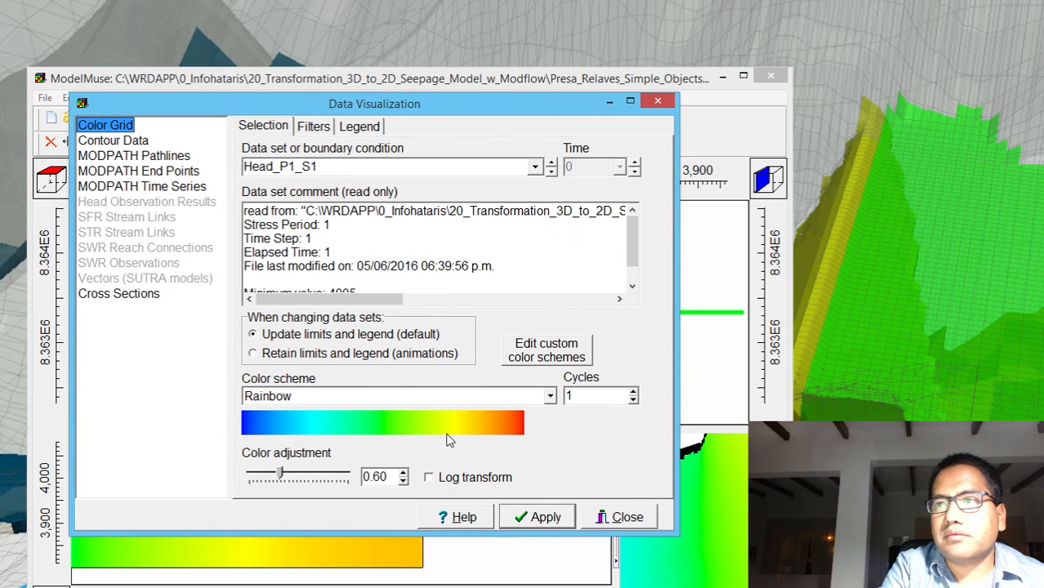
click(467, 392)
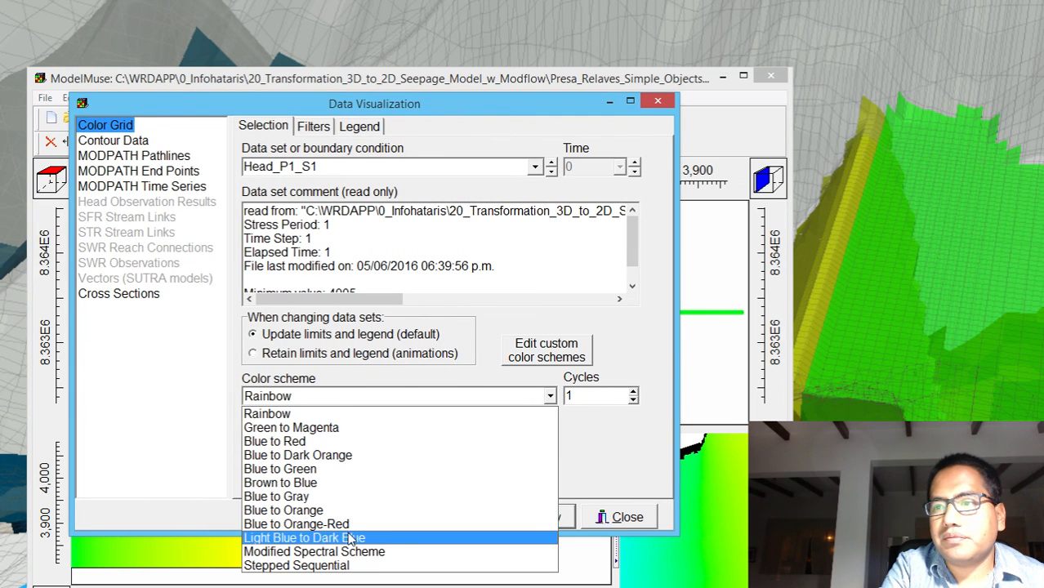
click(477, 535)
click(529, 516)
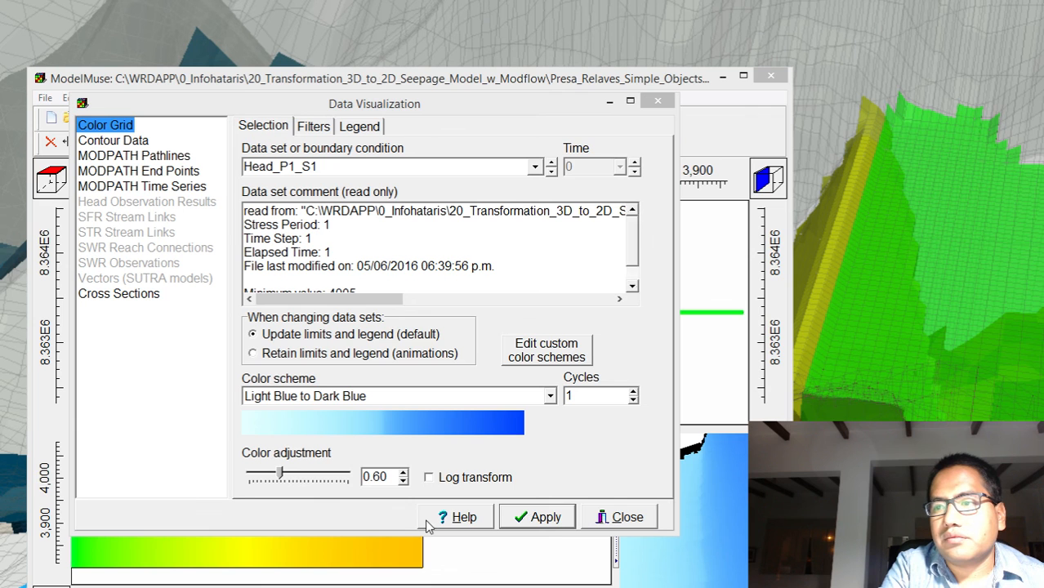
click(624, 516)
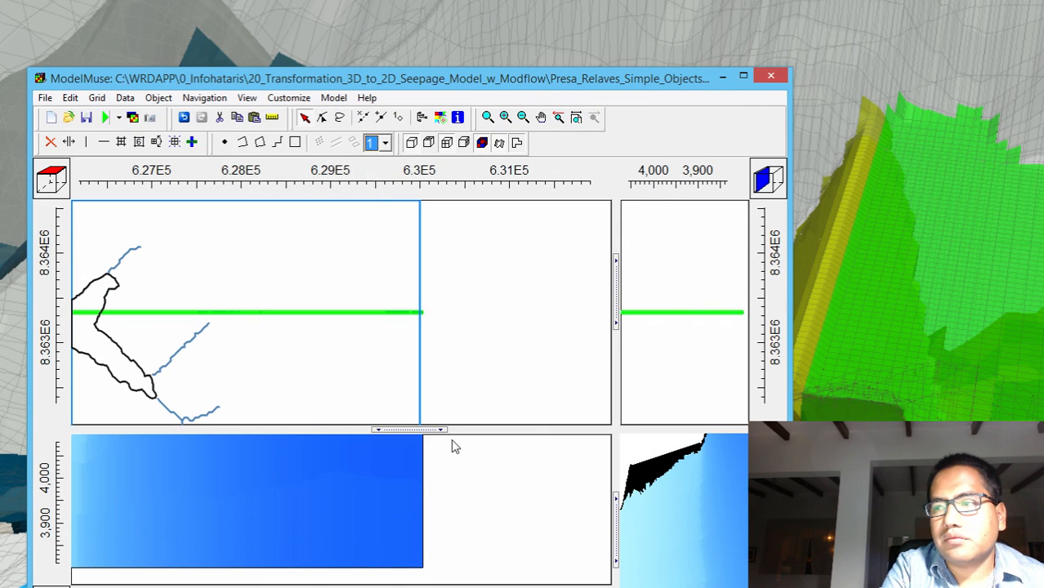
Enlarge the front cross-section view and examine the head distribution beneath the tailings dam and along the slope
drag(431, 431, 415, 197)
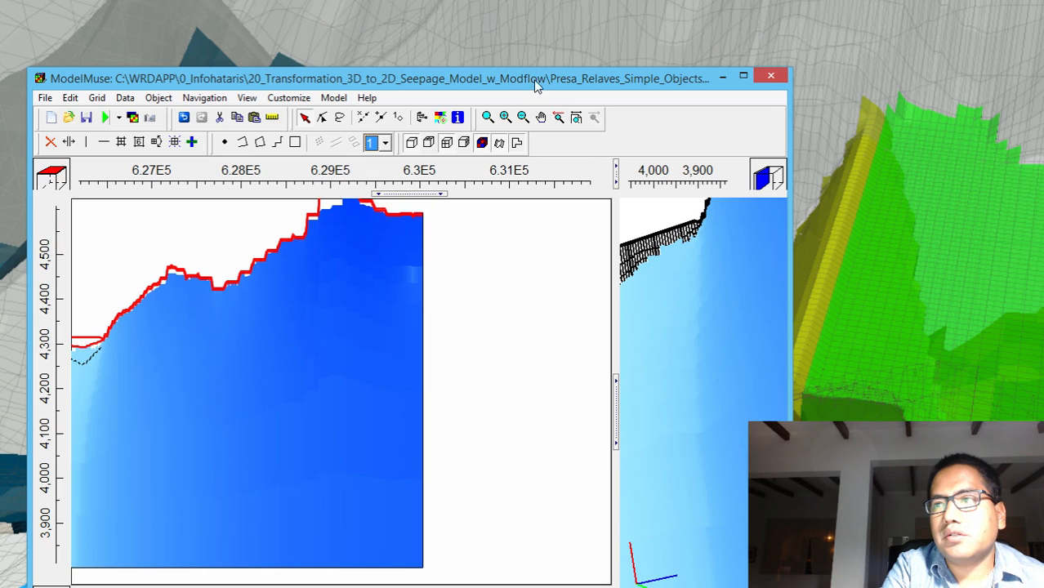
click(541, 117)
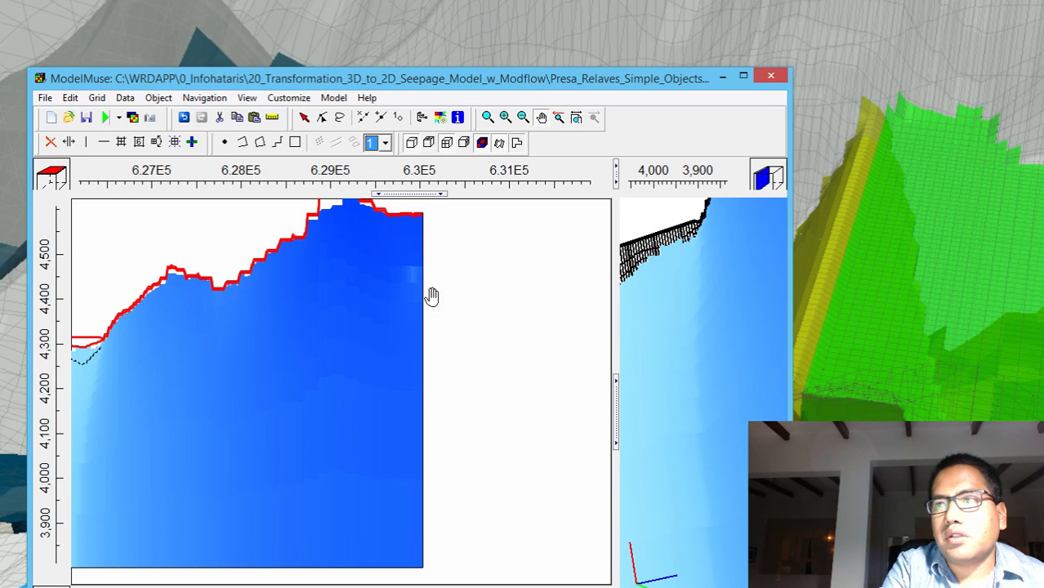
drag(303, 420, 599, 380)
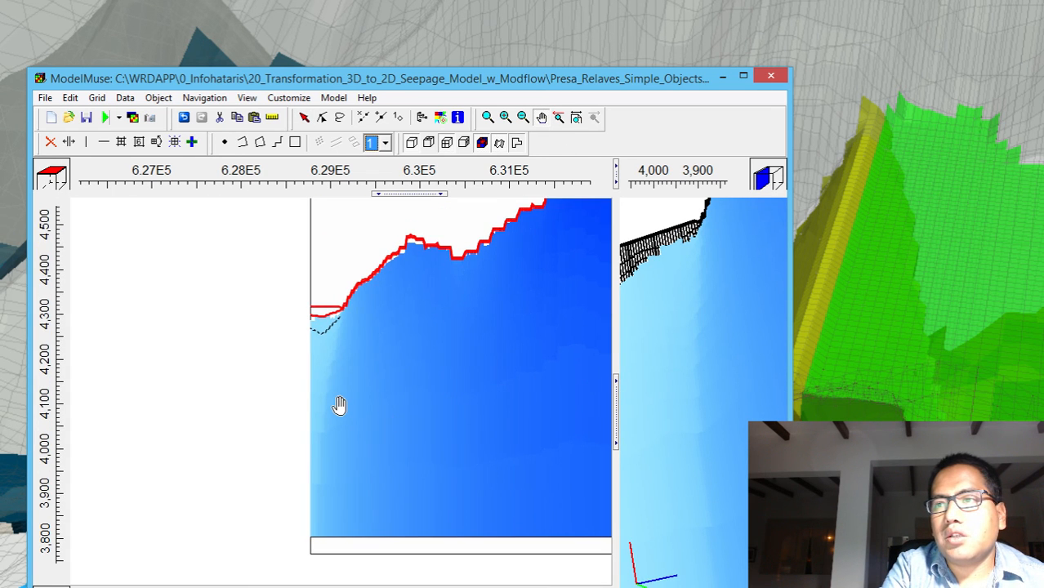
drag(339, 405, 353, 456)
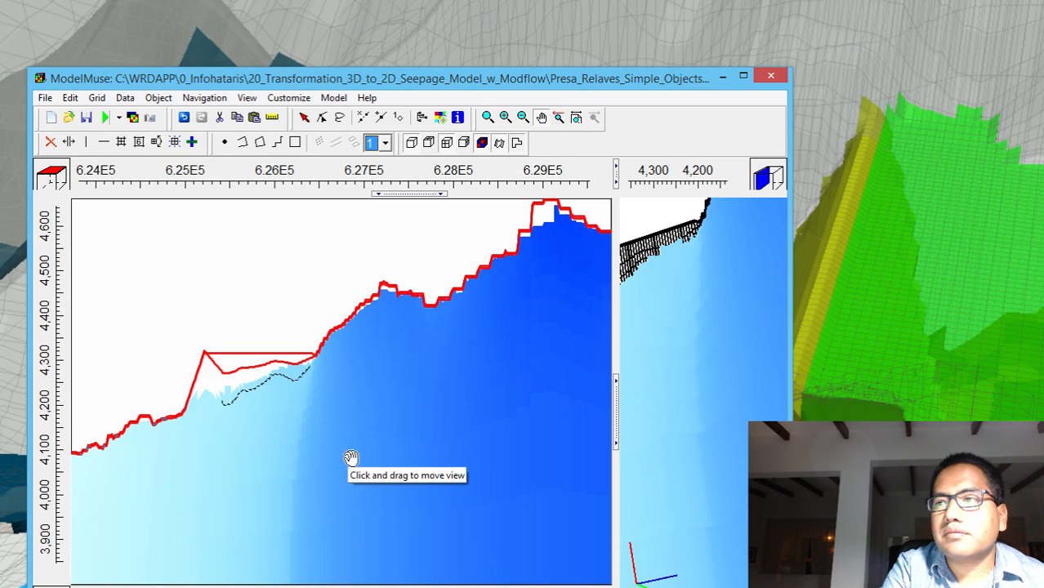
drag(351, 458, 316, 454)
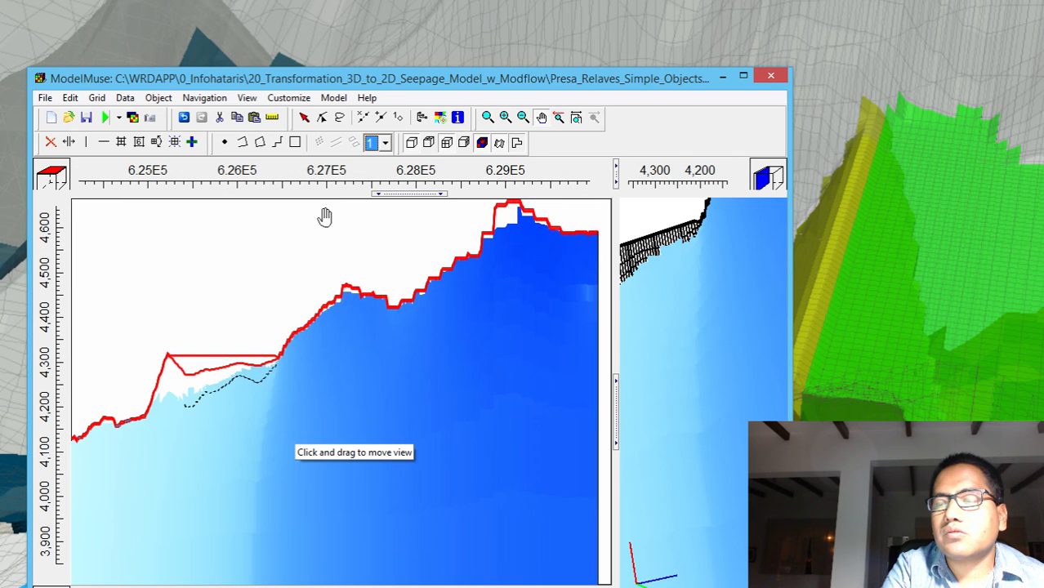
drag(317, 435, 452, 403)
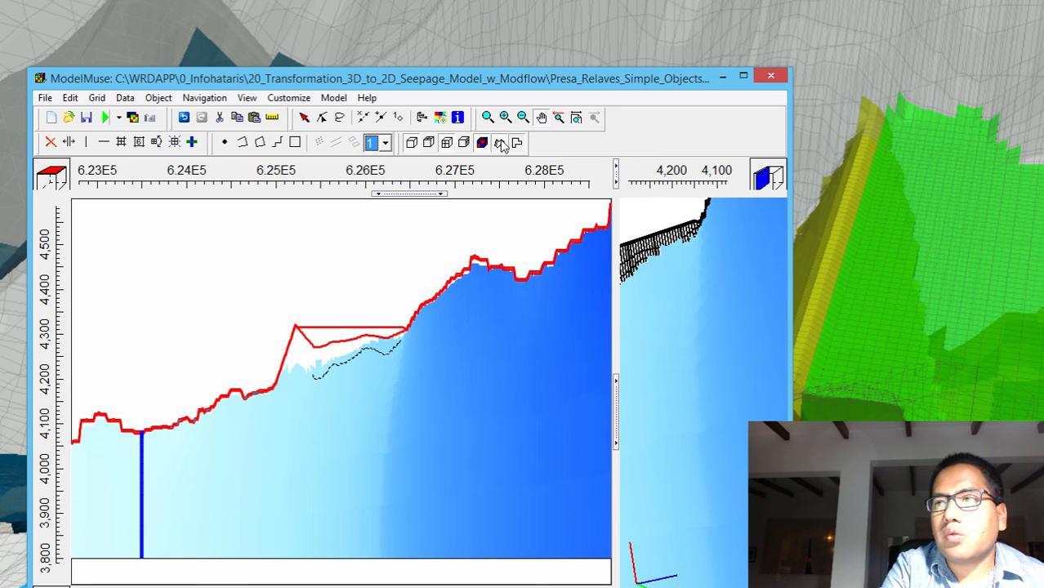
Add the Water_Table_P1_S1 model result to the data sets plotted on the cross sections
click(439, 118)
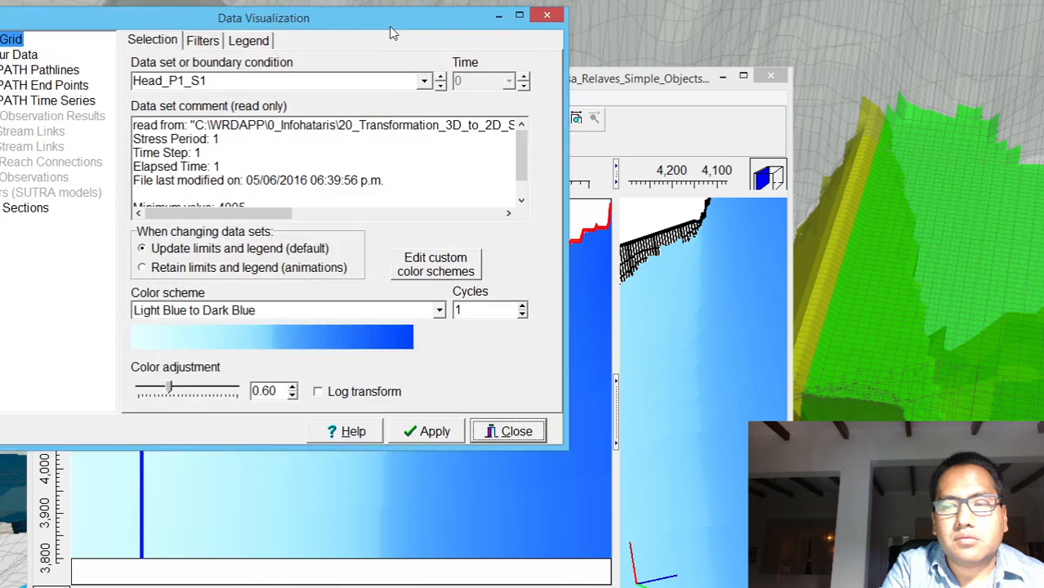
drag(389, 27, 808, 52)
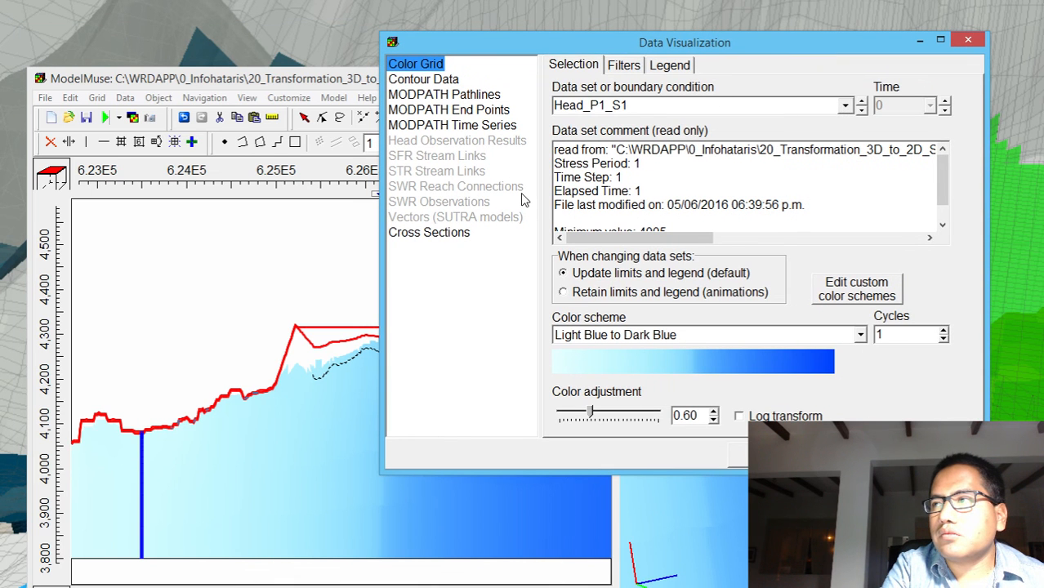
click(428, 235)
click(553, 65)
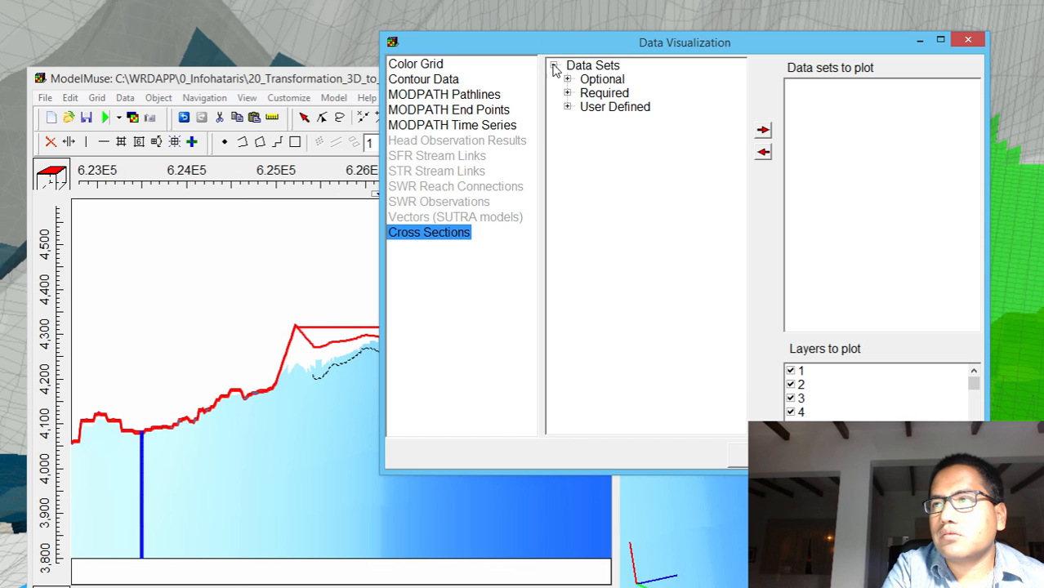
click(567, 107)
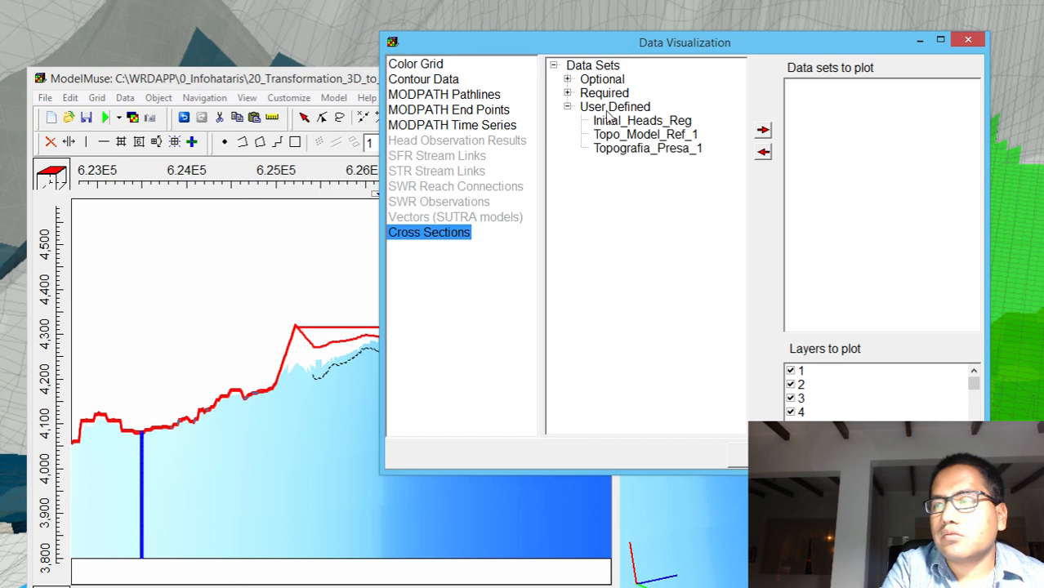
click(567, 79)
click(580, 93)
click(595, 134)
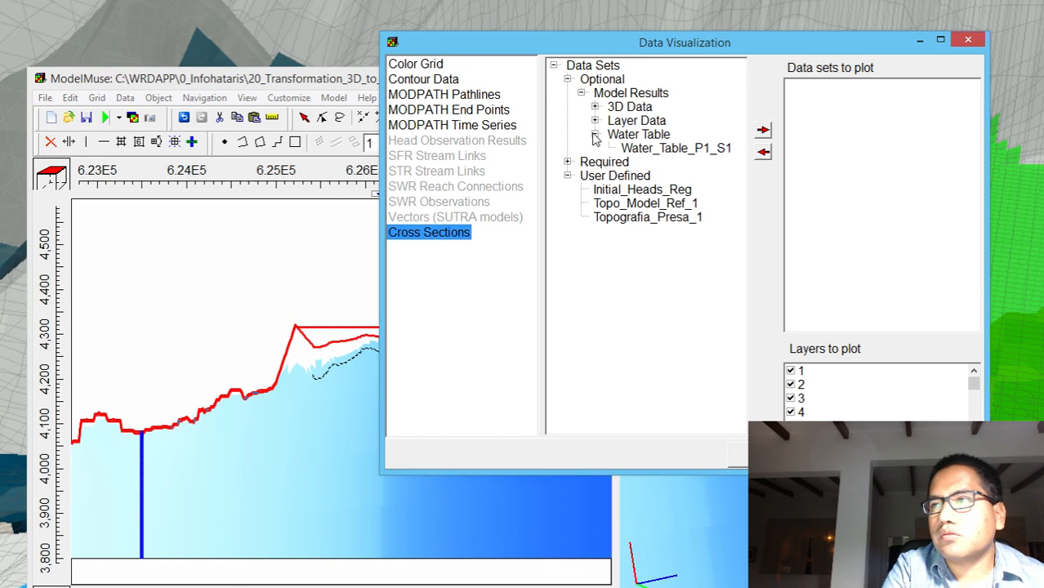
click(641, 148)
click(762, 130)
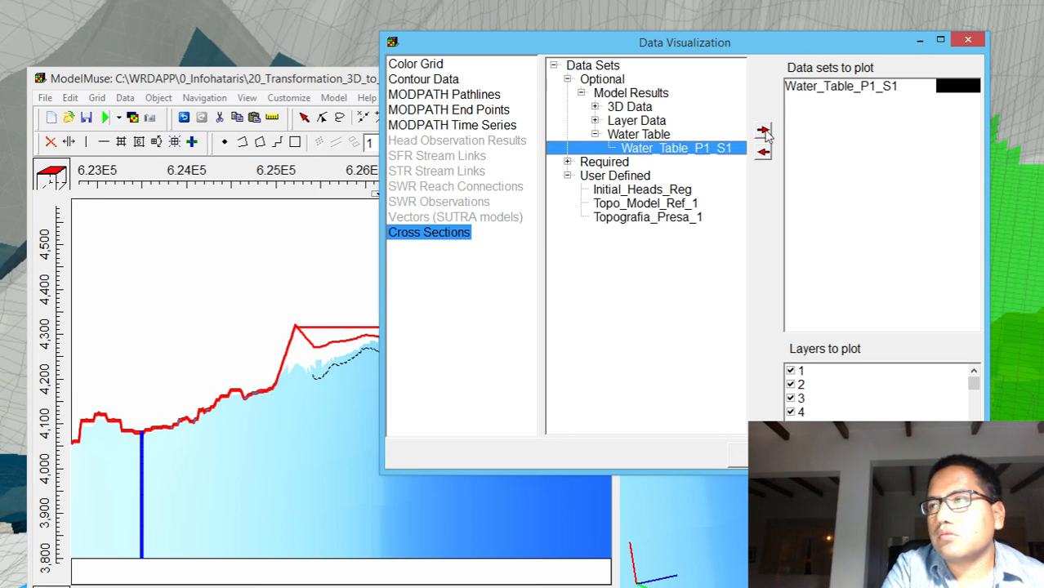
Set the Water_Table_P1_S1 line color to blue, apply the cross-section plot and close the visualization settings
click(952, 86)
click(973, 86)
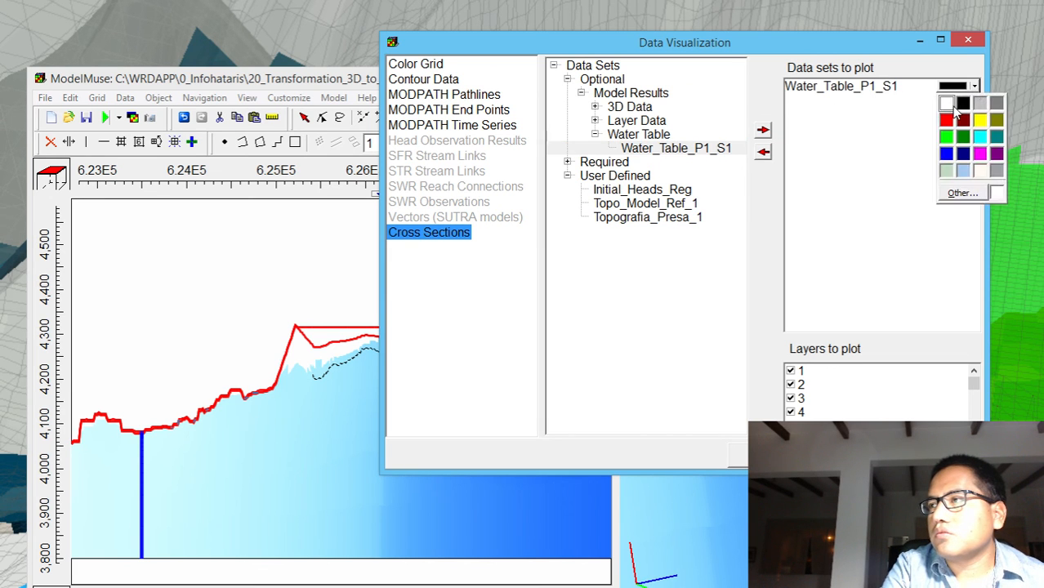
click(945, 155)
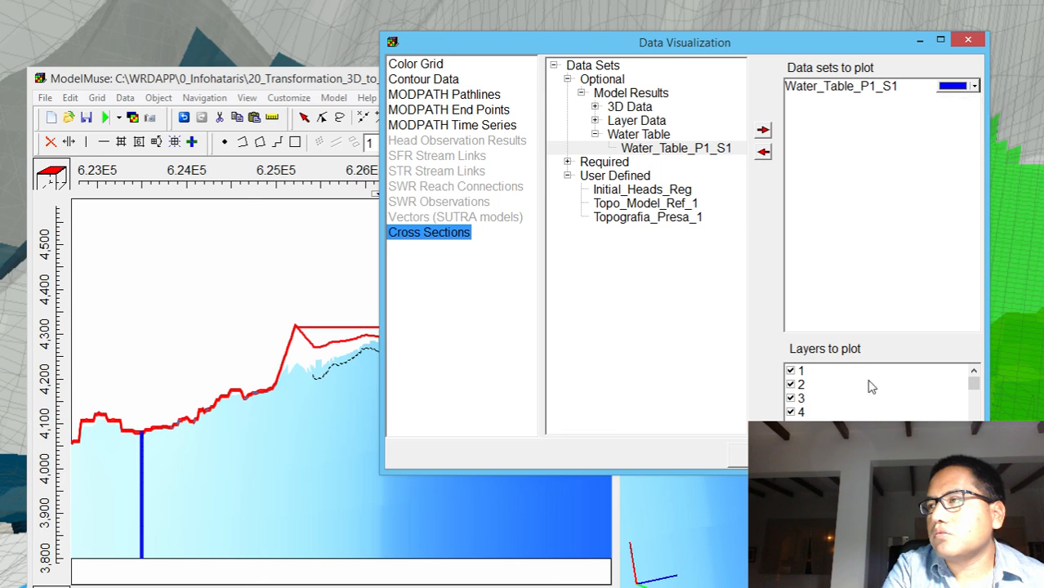
click(855, 456)
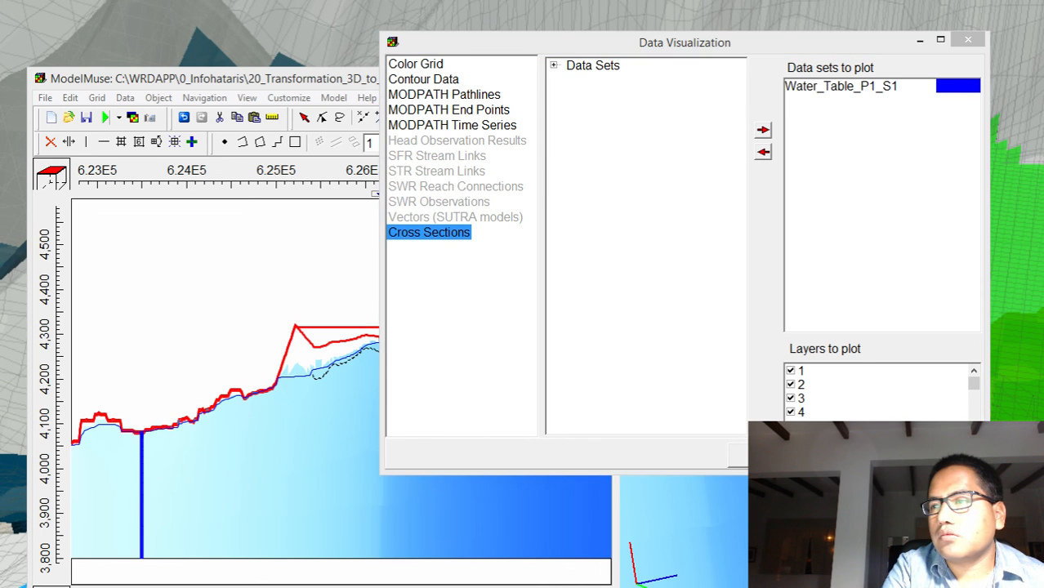
click(938, 455)
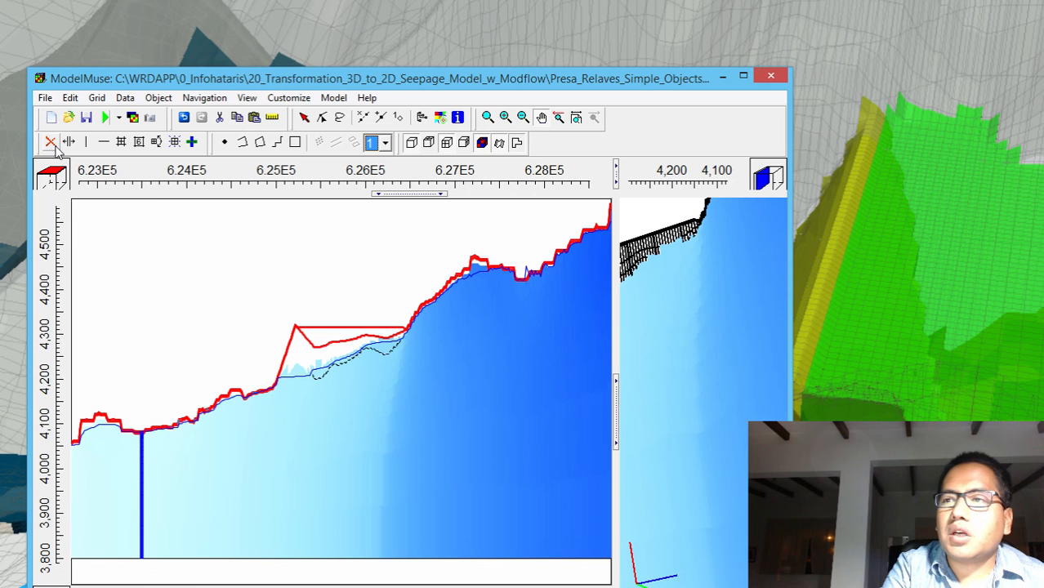
Reimport the Period 1, Step 1 heads from Presa_Relaves_Simple_Objects_Slice.bhd as a separate data set, displaying them as grid contours
click(133, 116)
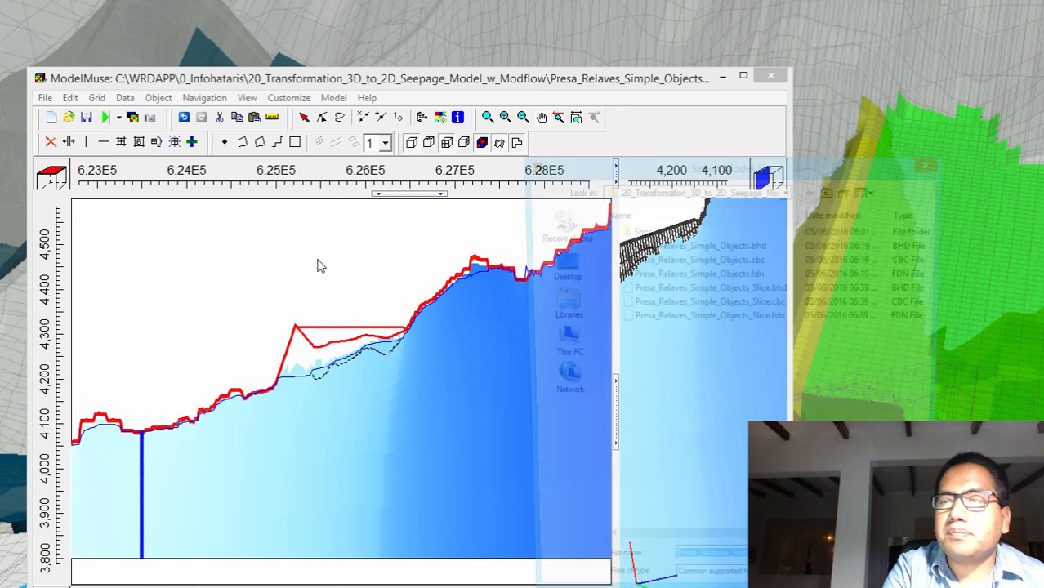
click(740, 287)
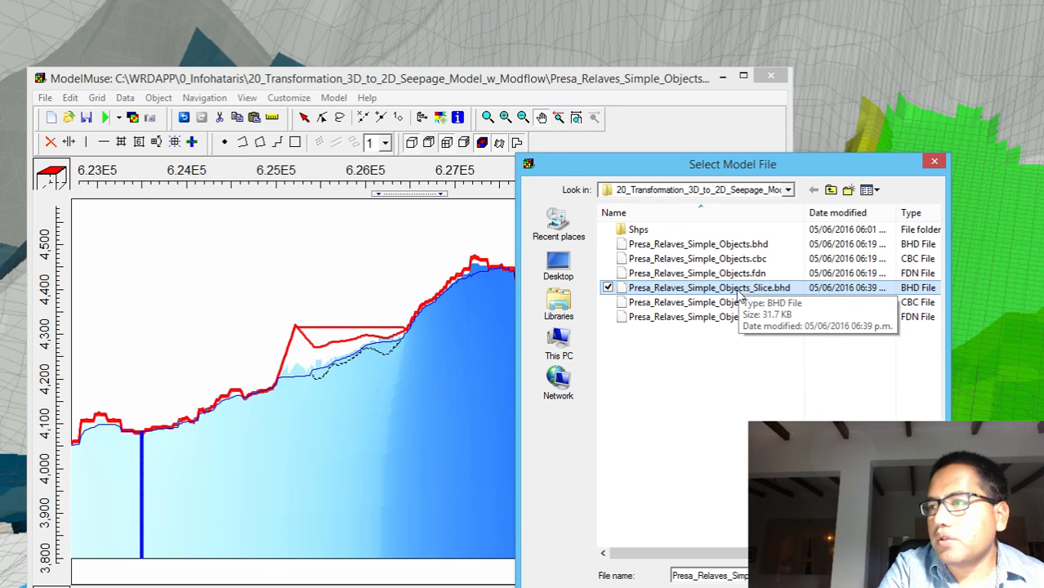
double_click(740, 288)
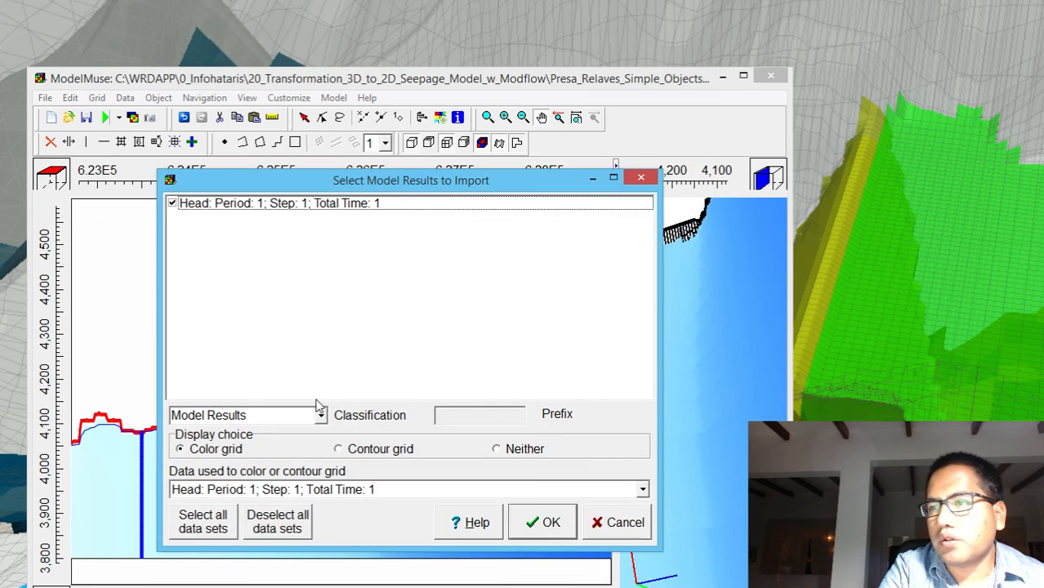
click(364, 452)
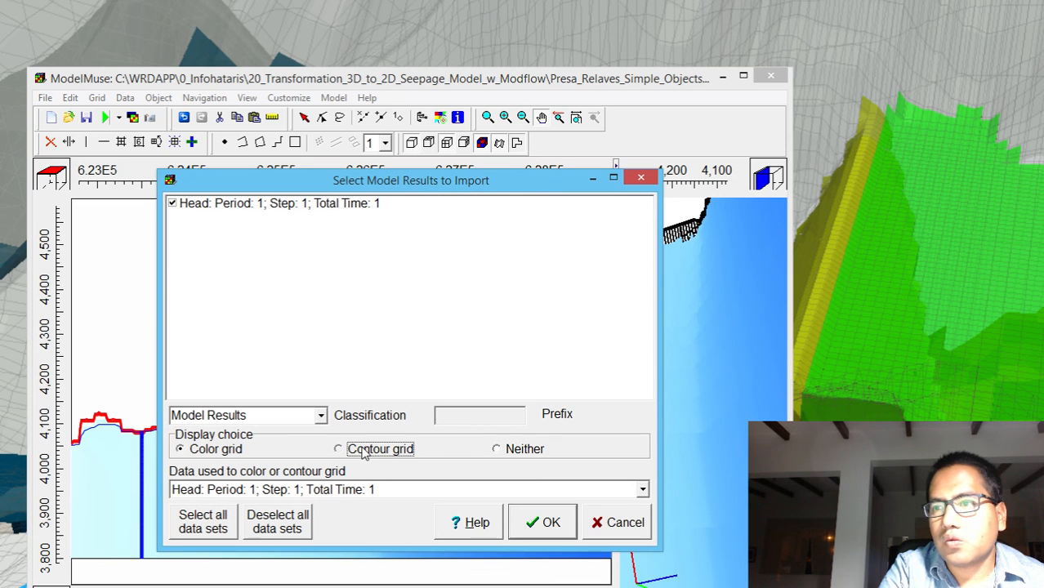
click(543, 521)
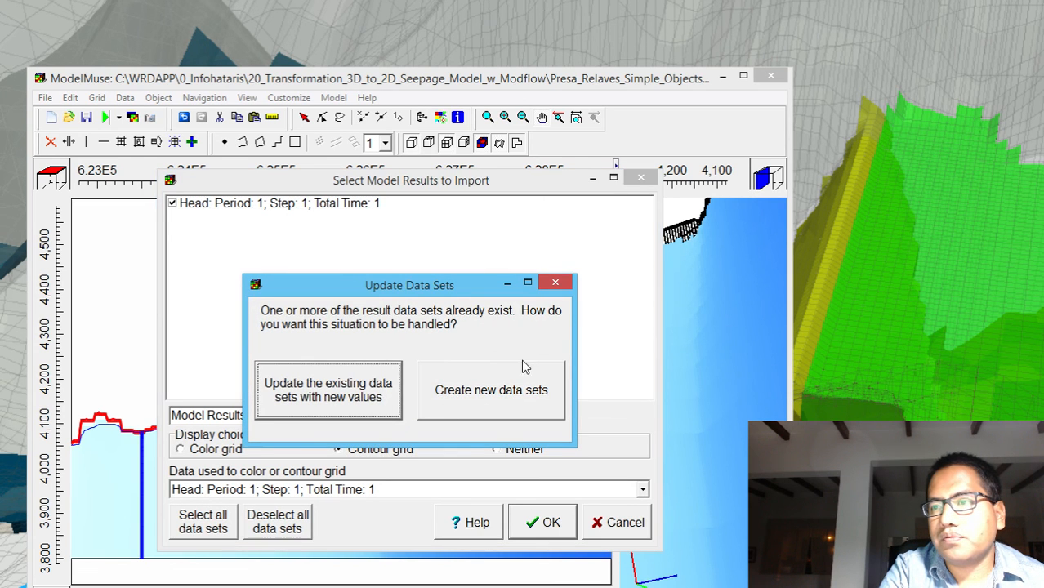
click(563, 282)
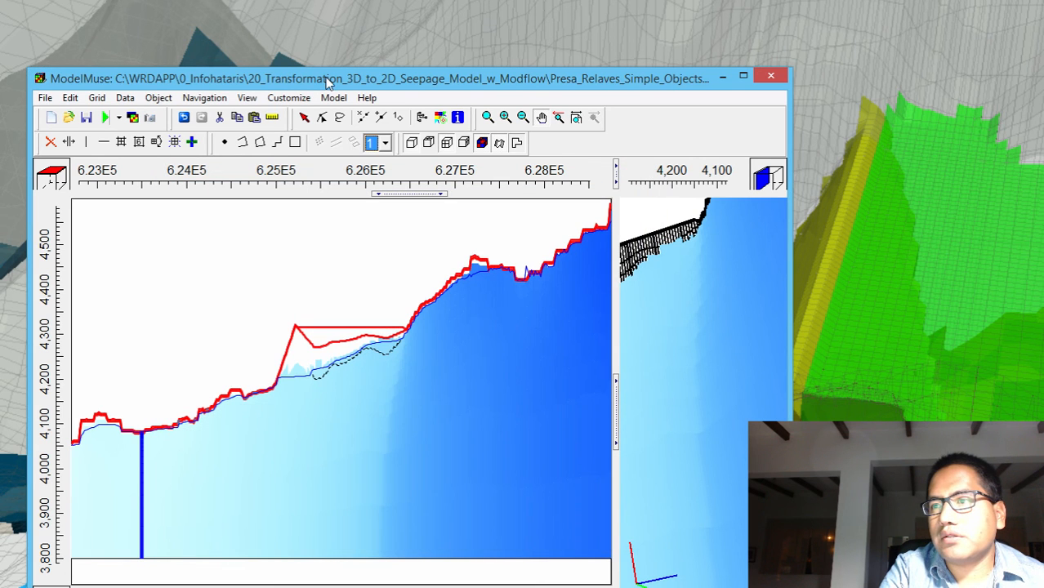
Change the color scheme of the Head_P1_S1_1 contours to Blue to Gray, apply it and close the visualization settings
click(439, 119)
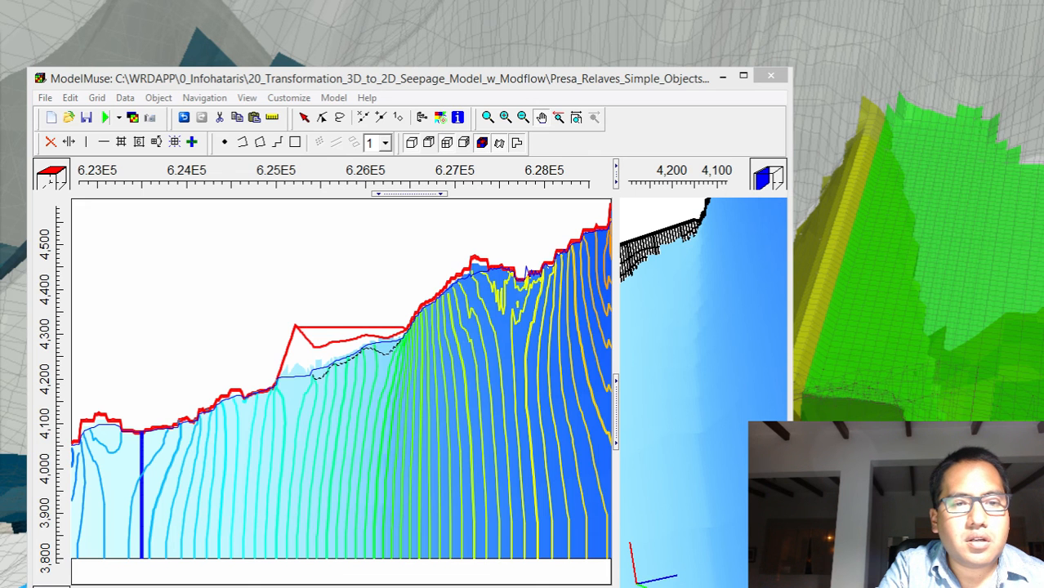
click(440, 116)
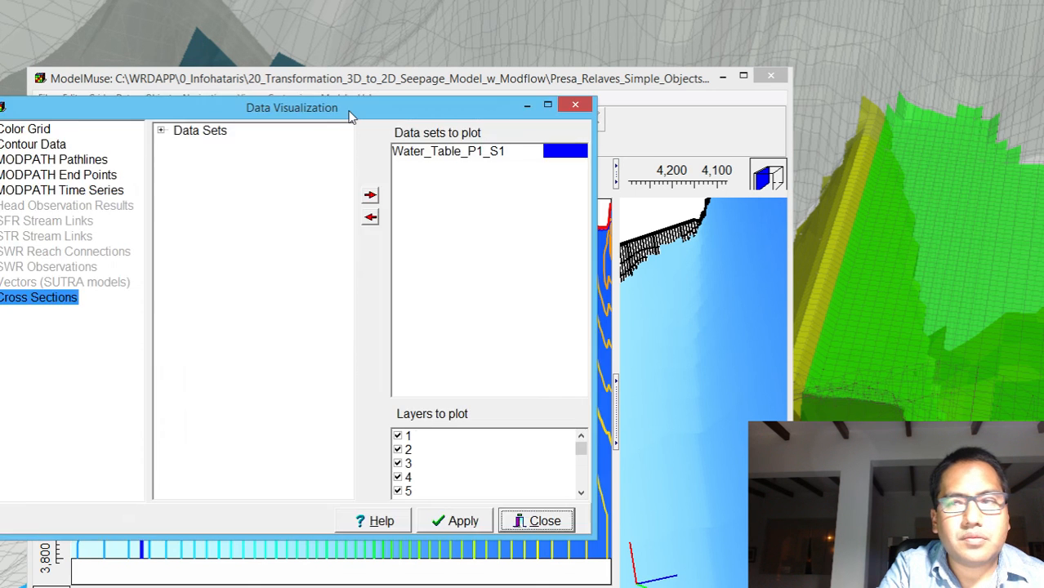
drag(348, 115, 879, 63)
click(573, 100)
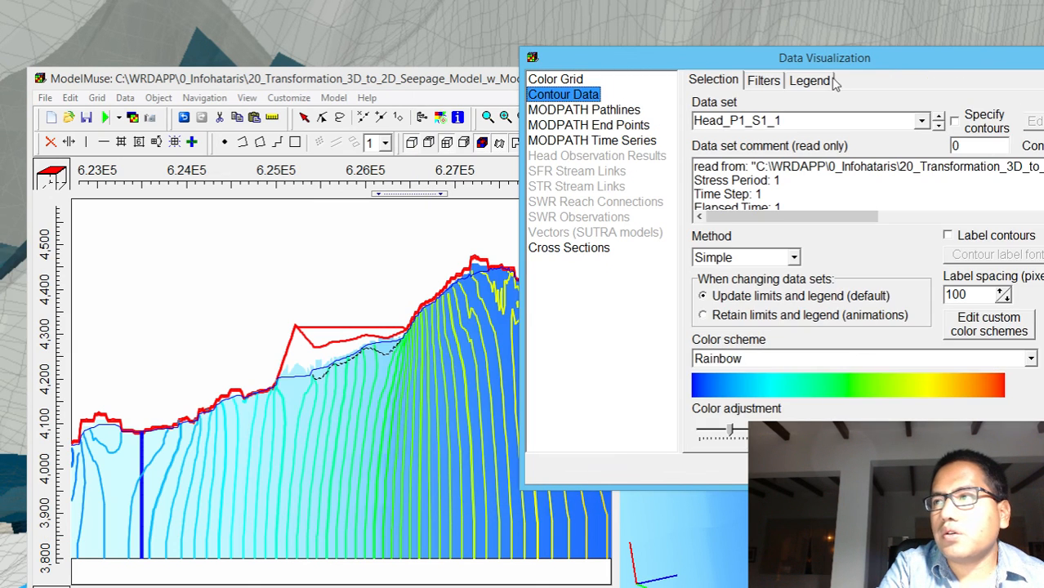
click(921, 121)
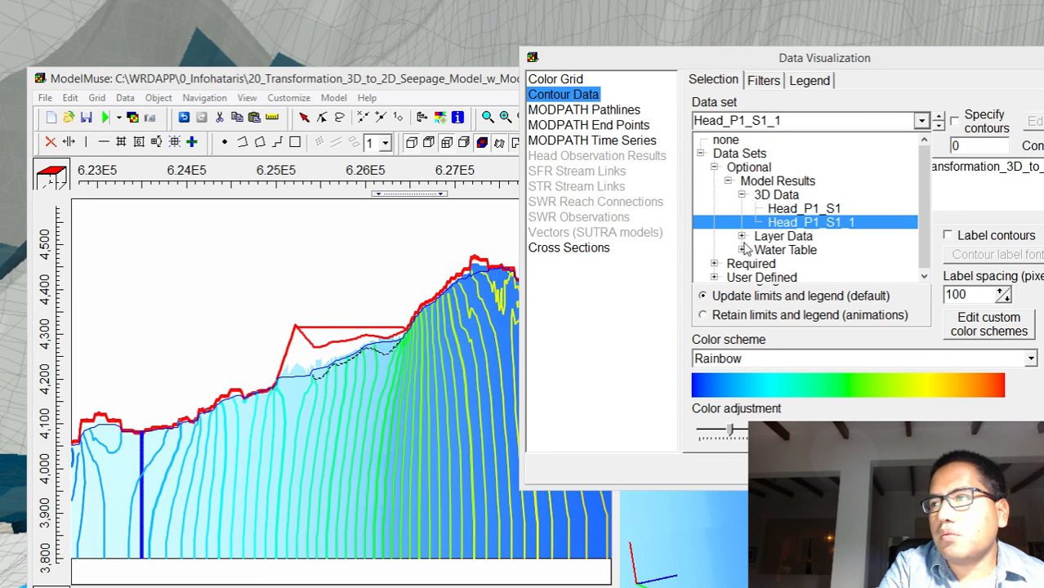
click(842, 356)
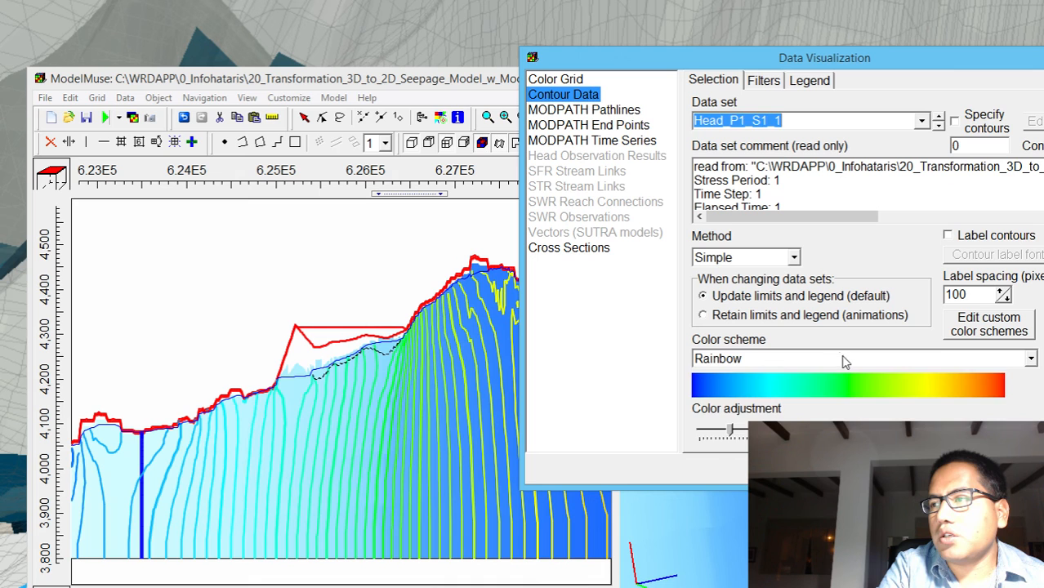
click(842, 356)
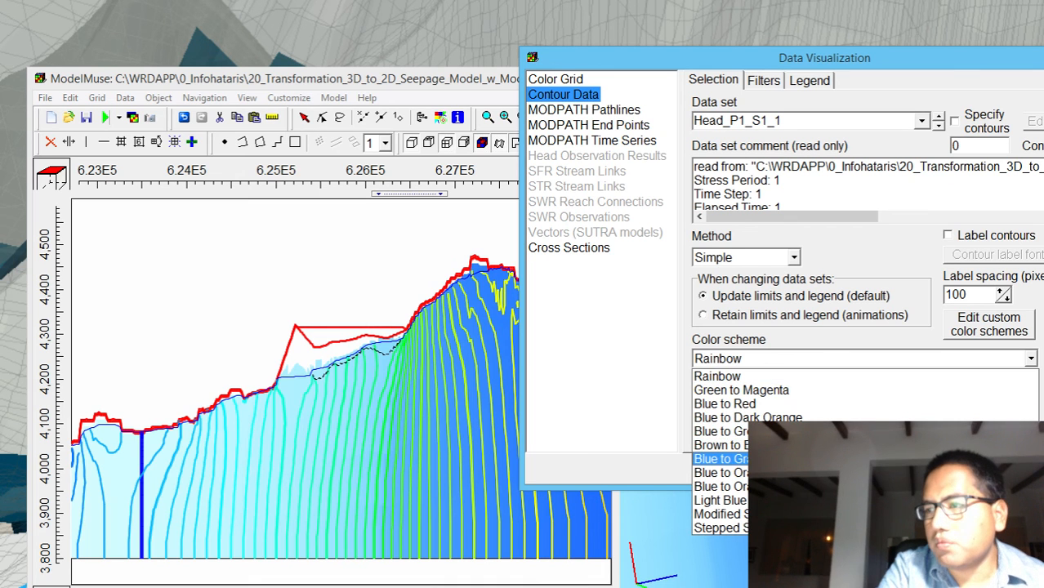
click(719, 459)
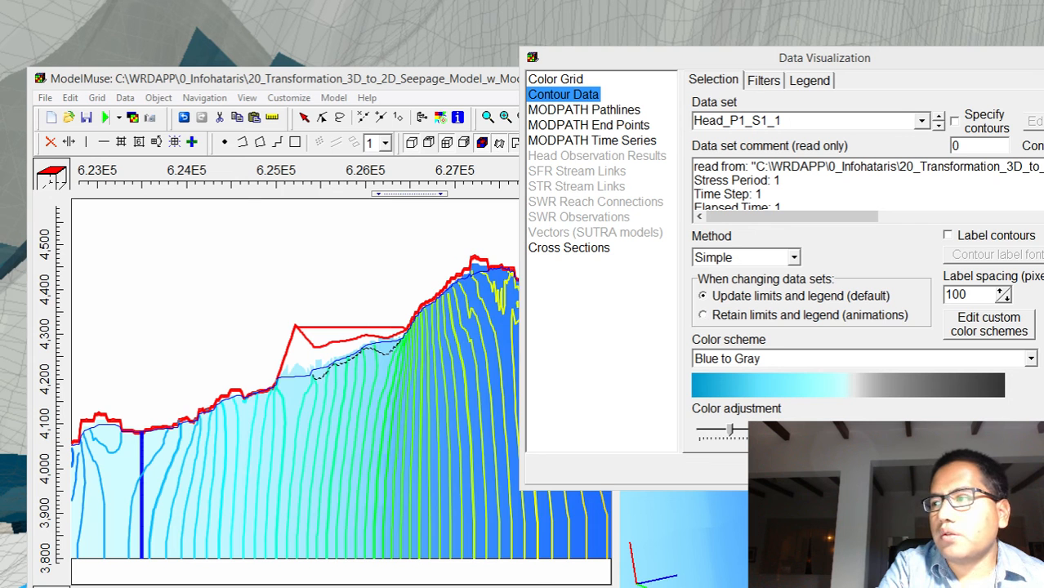
key(Escape)
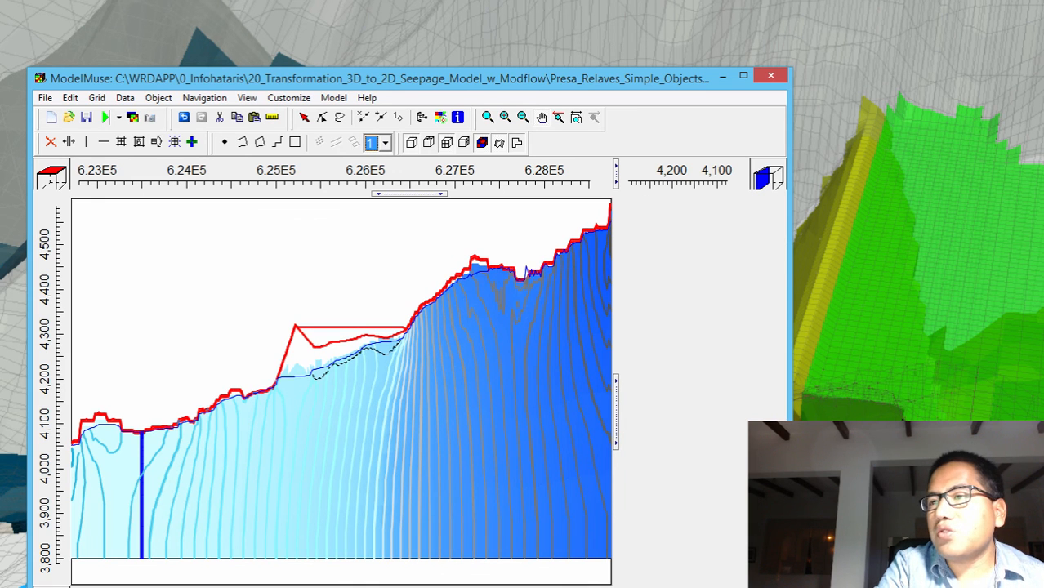
Widen the front cross-section view and zoom in on the tailings dam to examine its head contours and water table
click(613, 439)
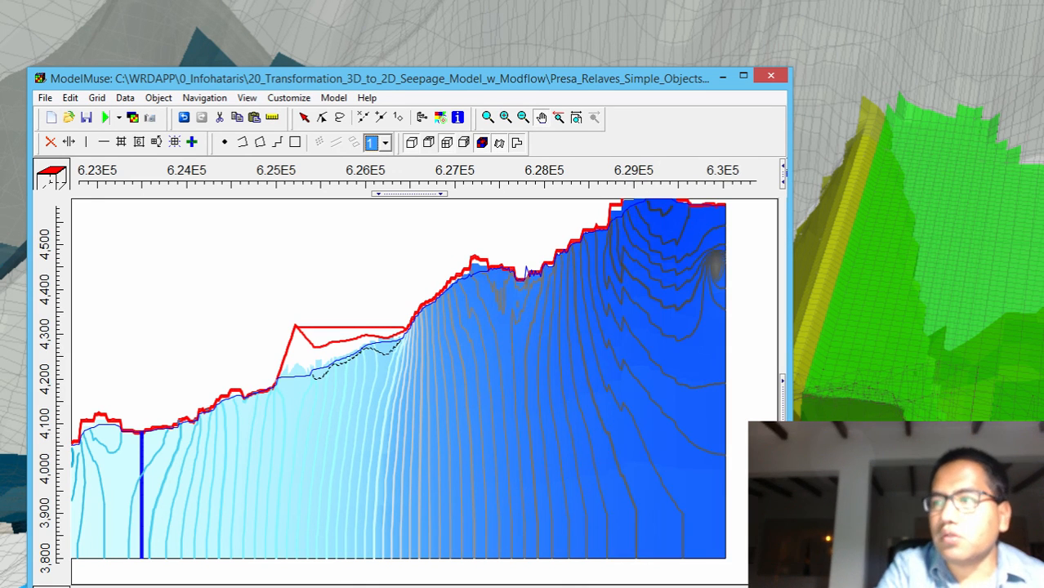
drag(494, 405, 541, 435)
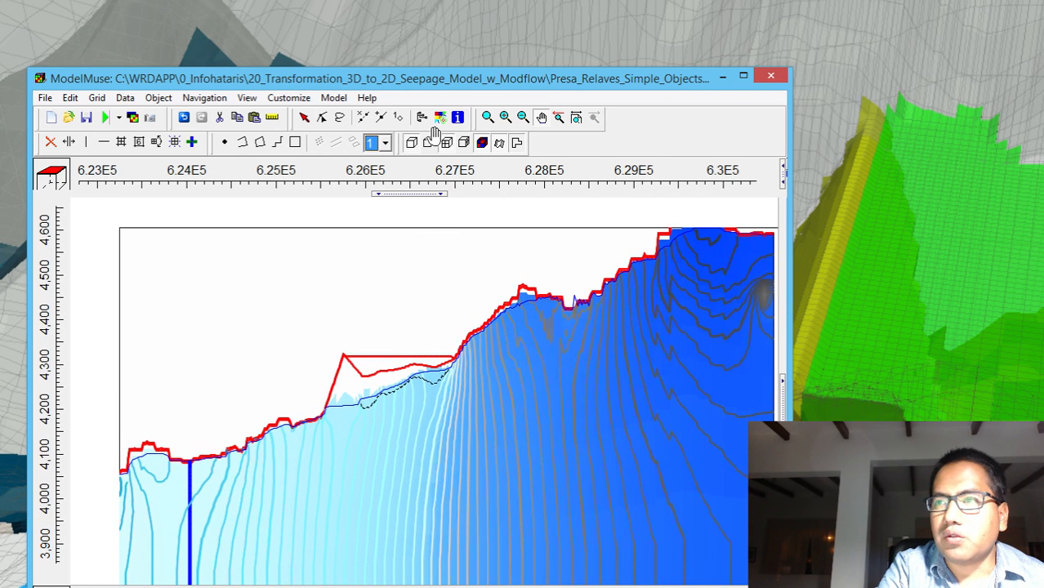
click(489, 120)
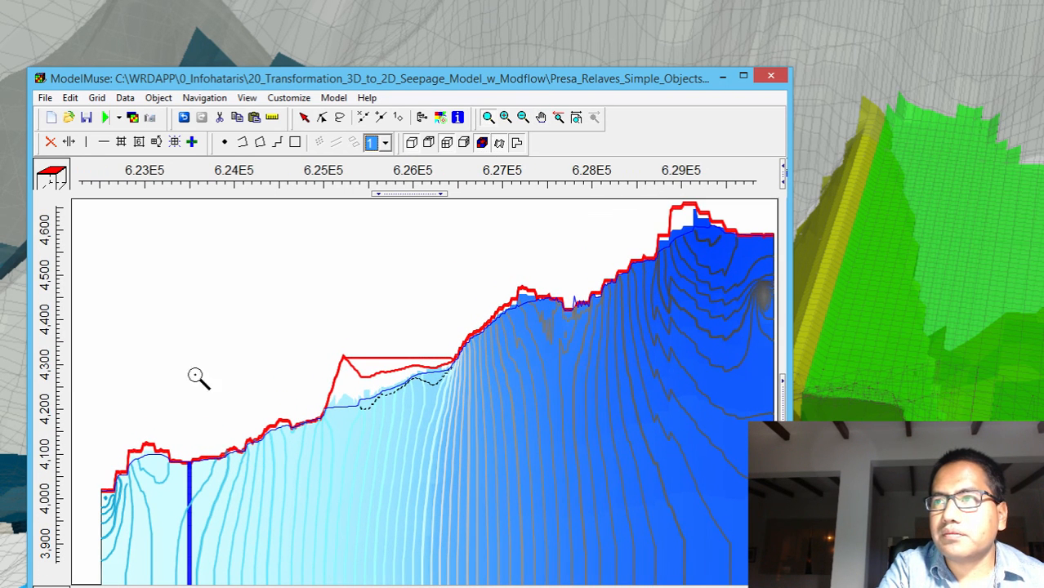
drag(148, 302, 556, 477)
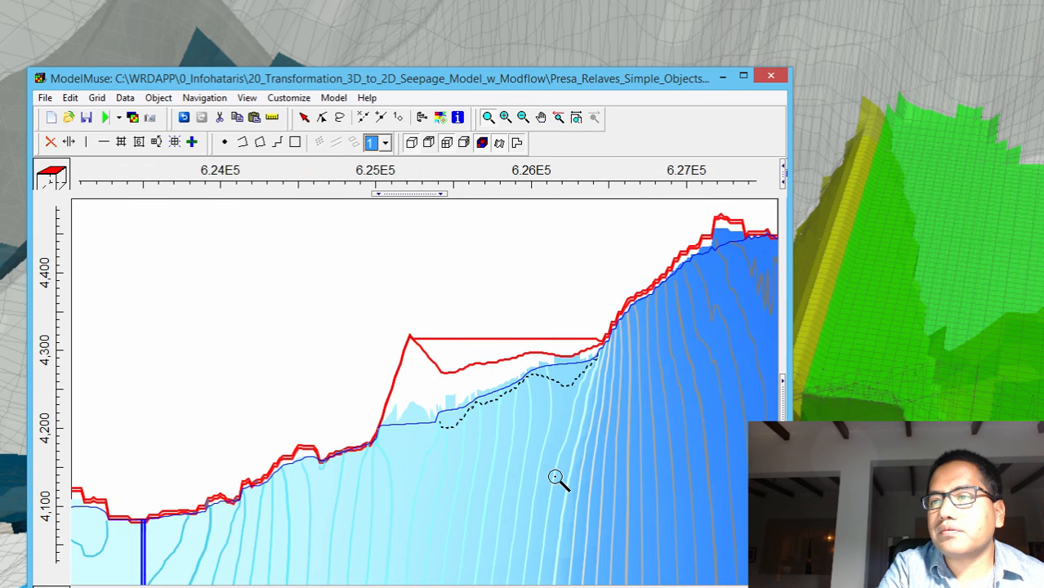